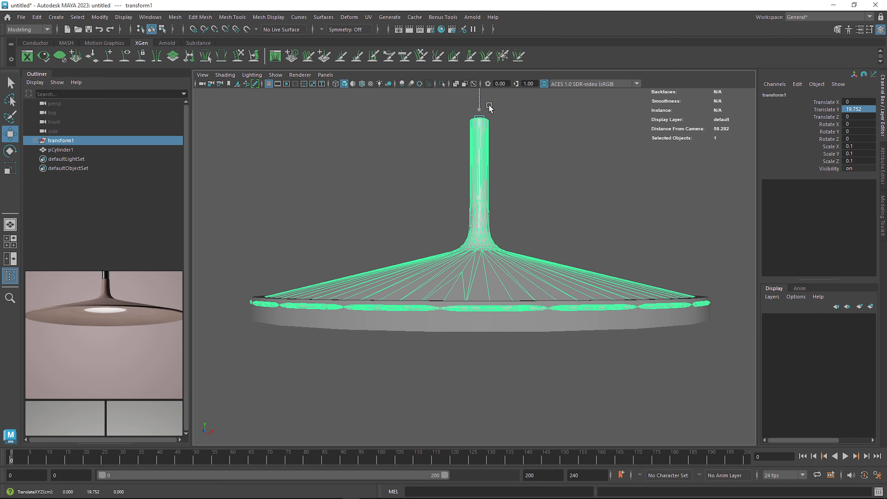
Step: Rename the transform1 group as SCALE_REF
click(68, 140)
double_click(69, 140)
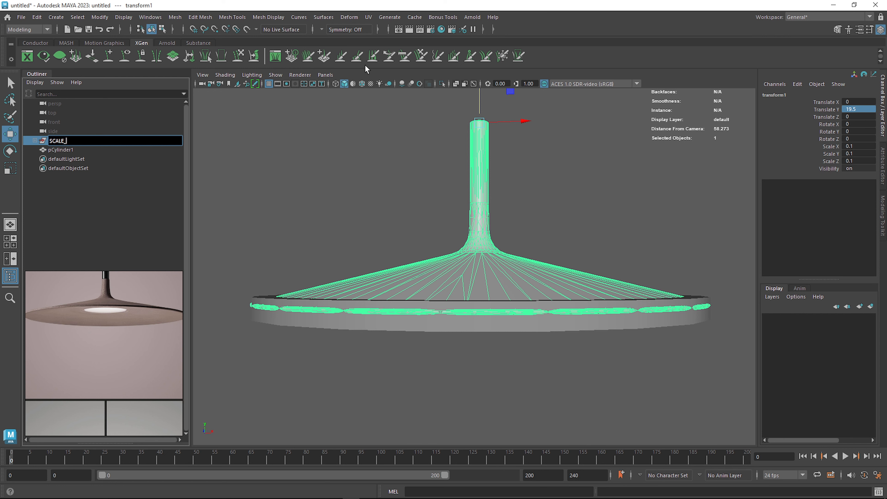
text(SCALE_REF)
key(Return)
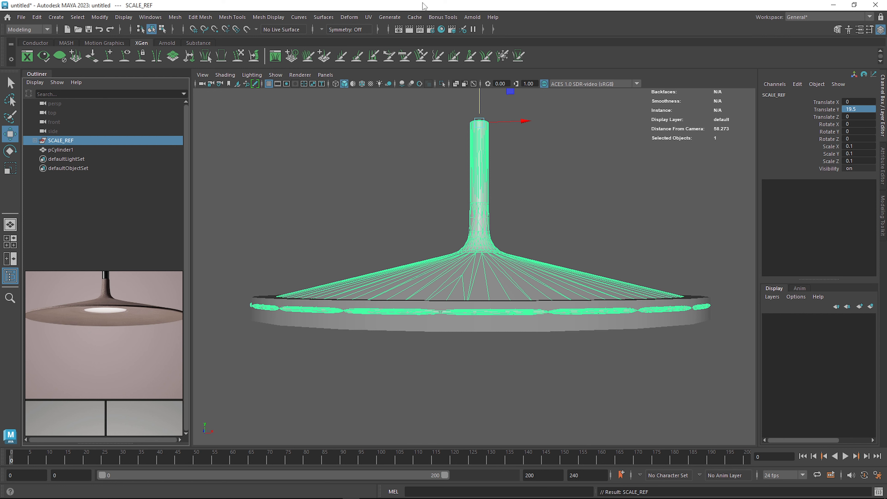
Step: Put the SCALE_REF group on a new display layer and set that layer to Template so the lamp reference is unselectable
click(769, 296)
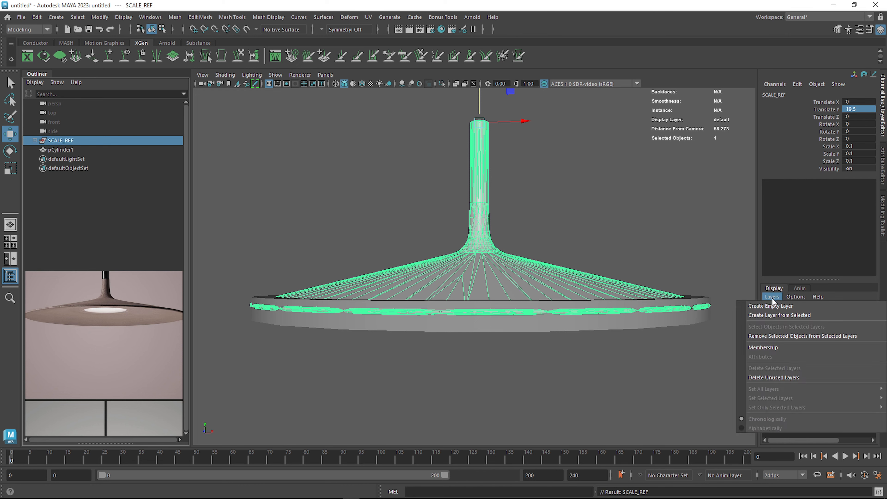
click(782, 319)
click(790, 319)
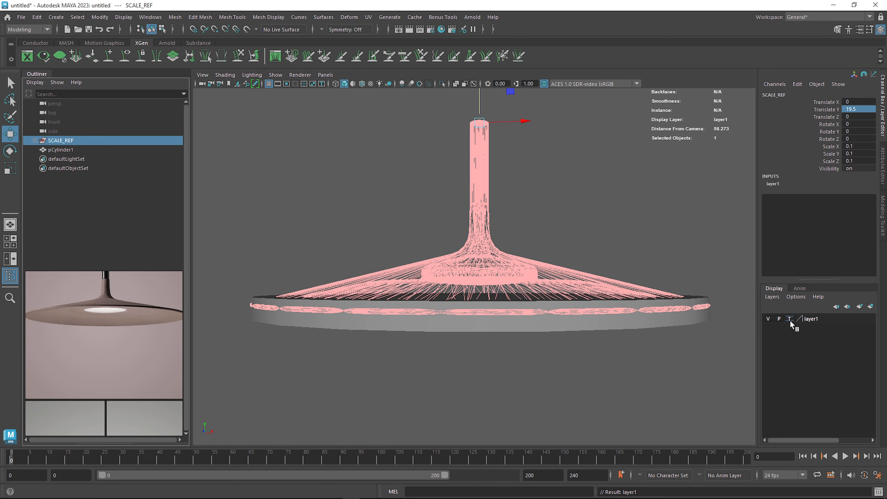
click(574, 210)
drag(567, 212, 461, 368)
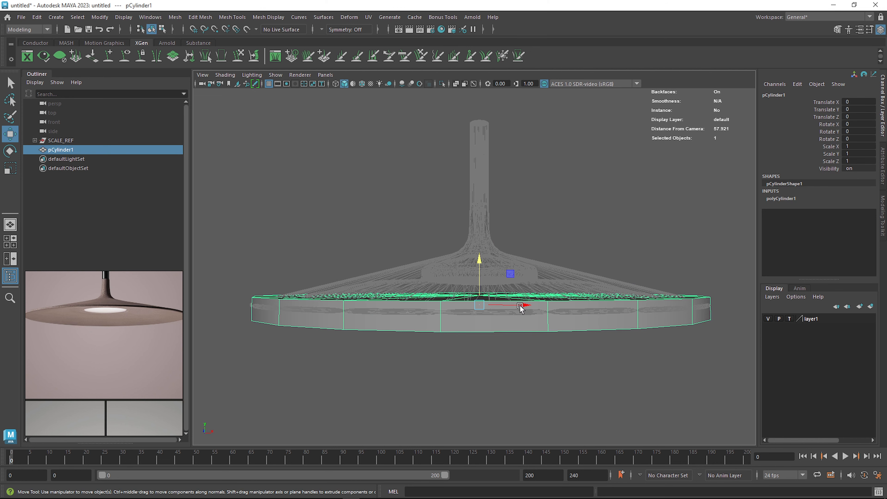
click(632, 243)
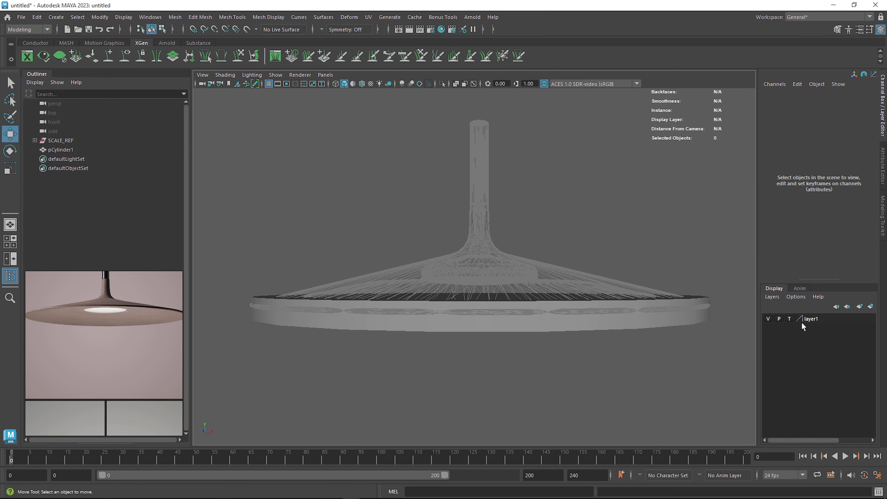
Step: Set the polygon cylinder's axis subdivisions to 40
click(502, 312)
scroll(459, 297, up, 10)
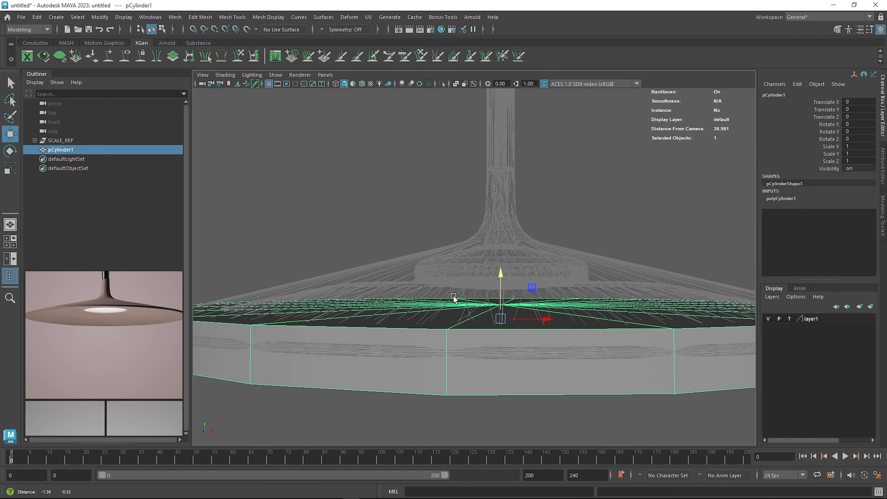
alt+drag(517, 304, 534, 266)
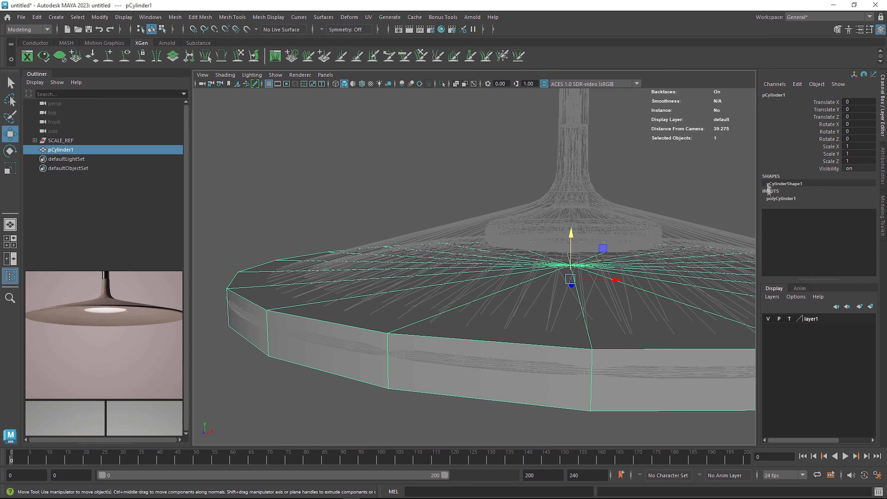
click(777, 199)
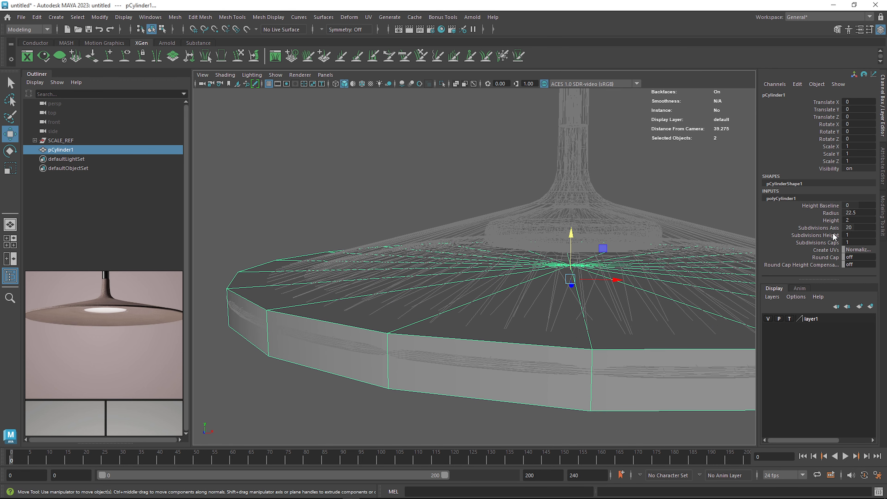
double_click(836, 228)
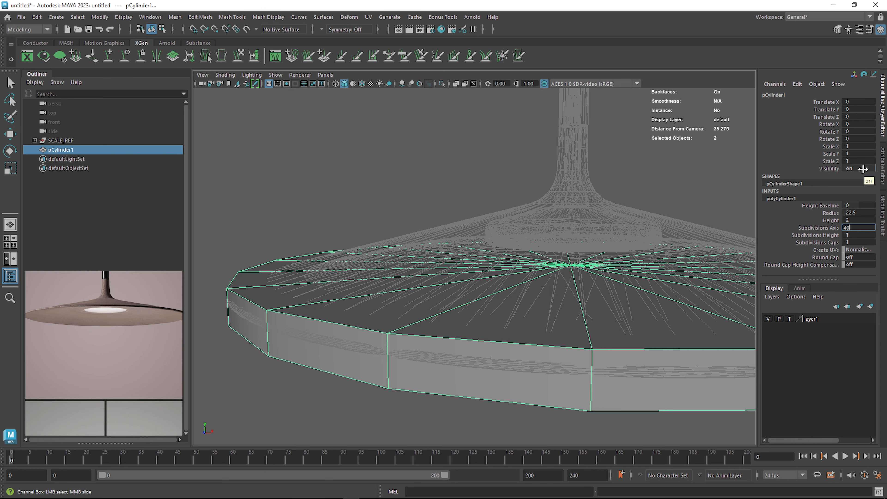
key(Return)
alt+drag(499, 264, 467, 293)
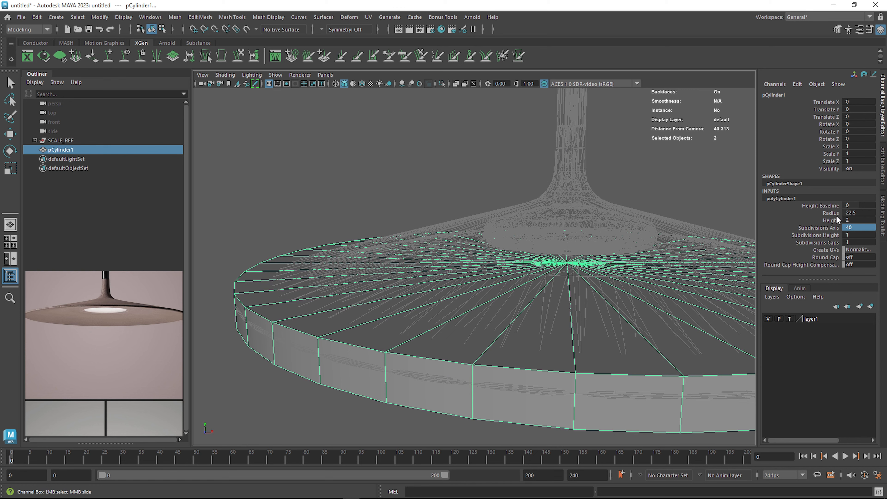
Step: Reduce the cylinder's height to 0.5 and switch the lamp reference layer to Reference display
click(847, 220)
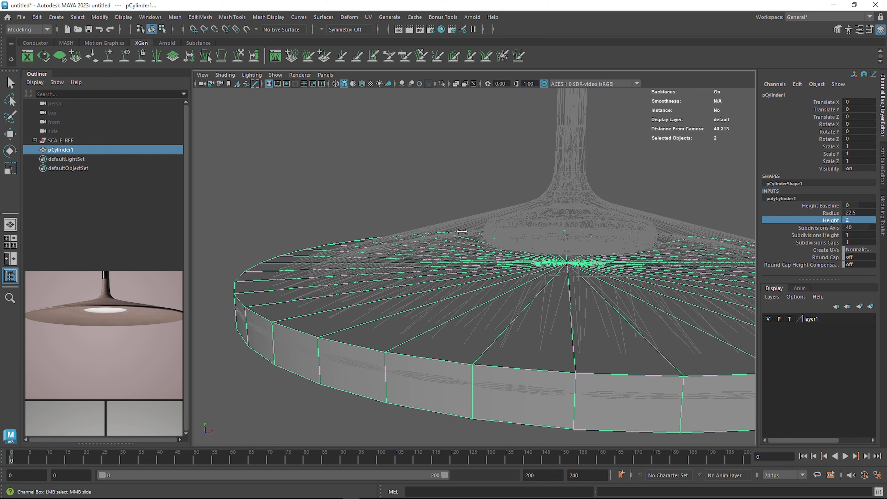
middle_drag(461, 233, 456, 233)
alt+drag(453, 224, 456, 215)
alt+middle_drag(382, 230, 472, 224)
alt+right_drag(413, 239, 510, 213)
middle_drag(510, 213, 509, 216)
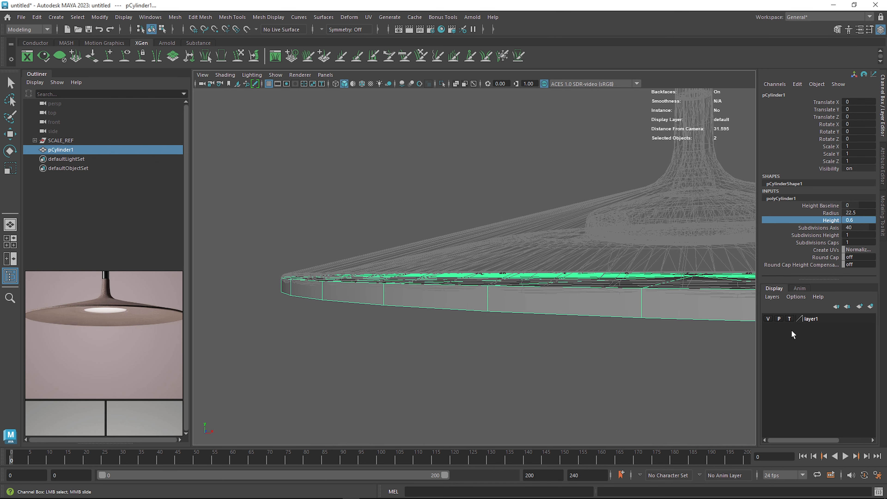
click(789, 318)
middle_drag(368, 258, 371, 254)
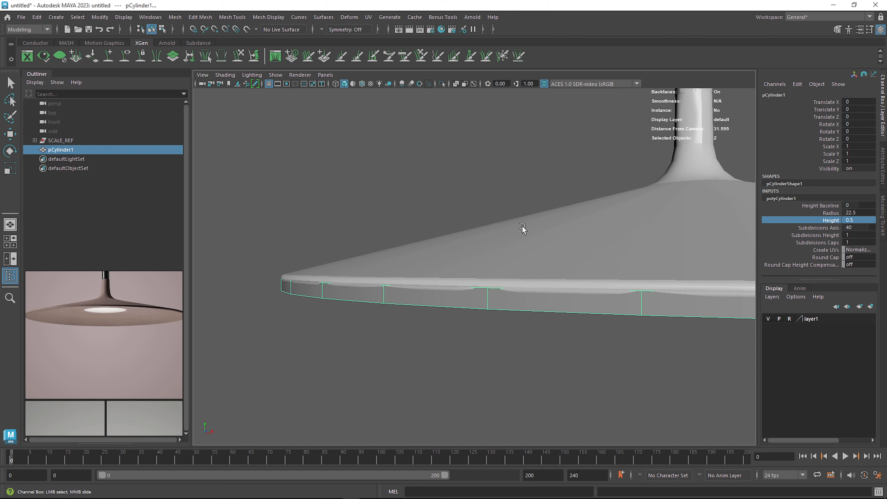
Step: Unlock the reference layer and lower SCALE_REF to a Translate Y of 19.25 so its rim lines up with the cylinder
key(w)
click(528, 239)
alt+right_drag(705, 255, 609, 216)
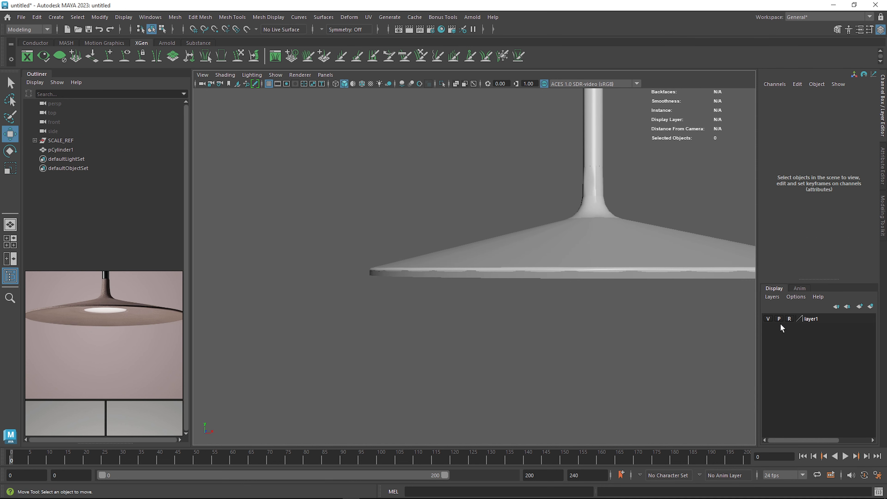
click(67, 141)
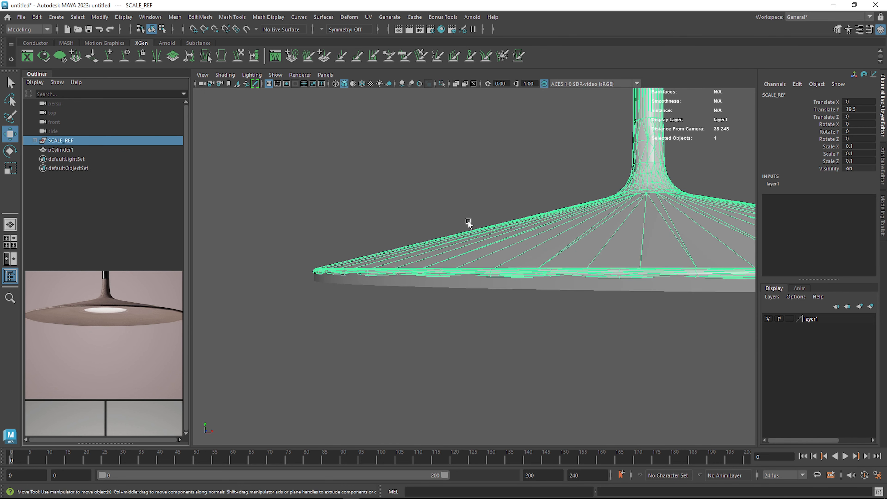
key(f)
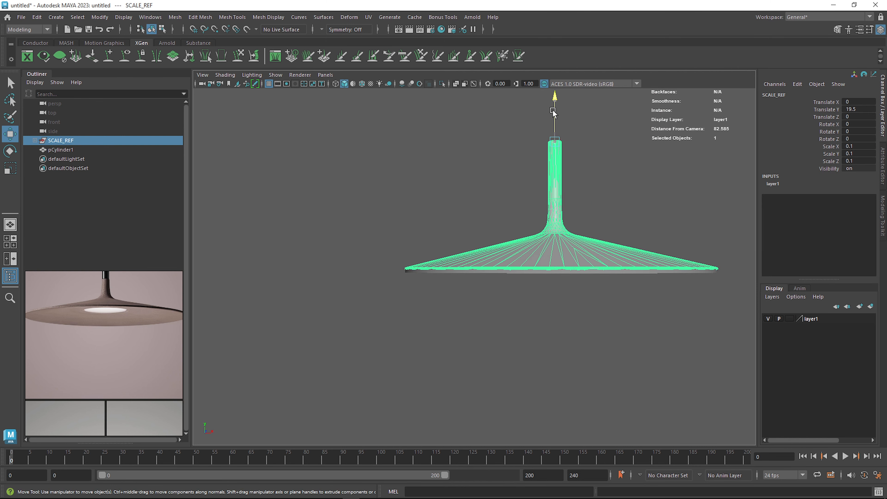
drag(552, 110, 553, 112)
scroll(422, 218, up, 8)
scroll(395, 254, down, 1)
alt+middle_drag(388, 257, 498, 230)
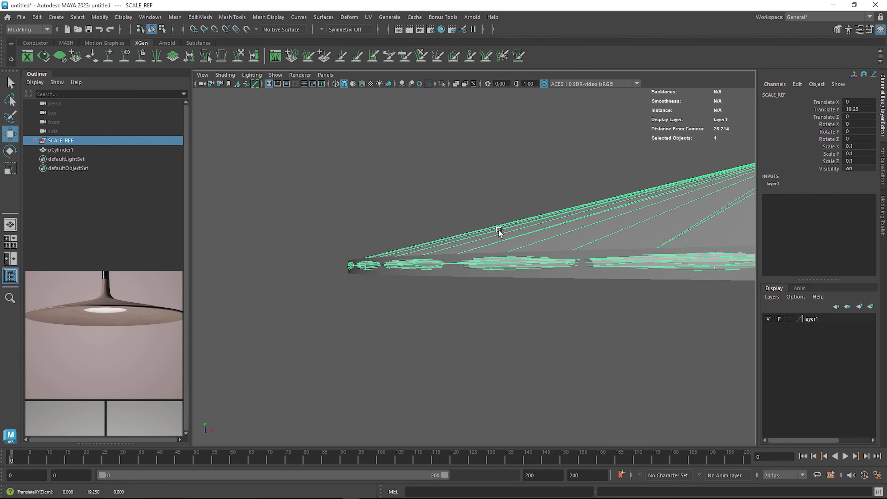
scroll(388, 270, up, 4)
alt+drag(374, 269, 441, 282)
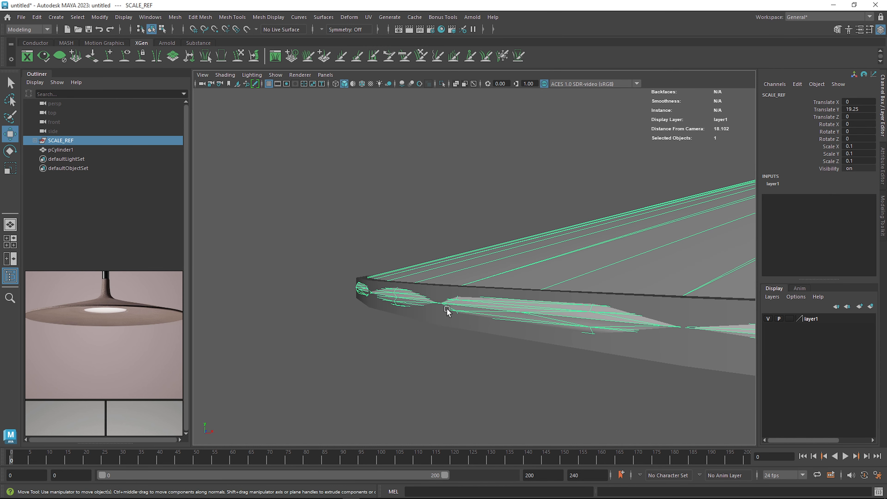
Step: Set the cylinder's height to 0.4 and set the lamp reference layer to Template
click(456, 323)
click(787, 199)
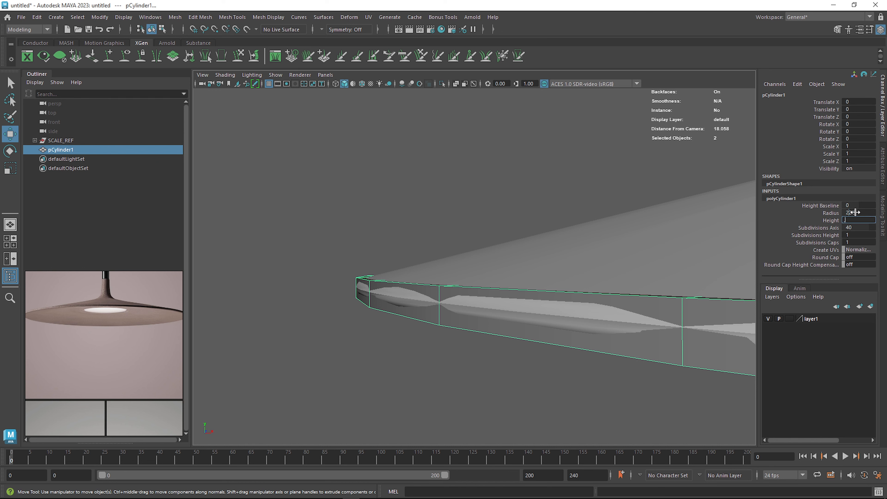
text(0.4)
key(Return)
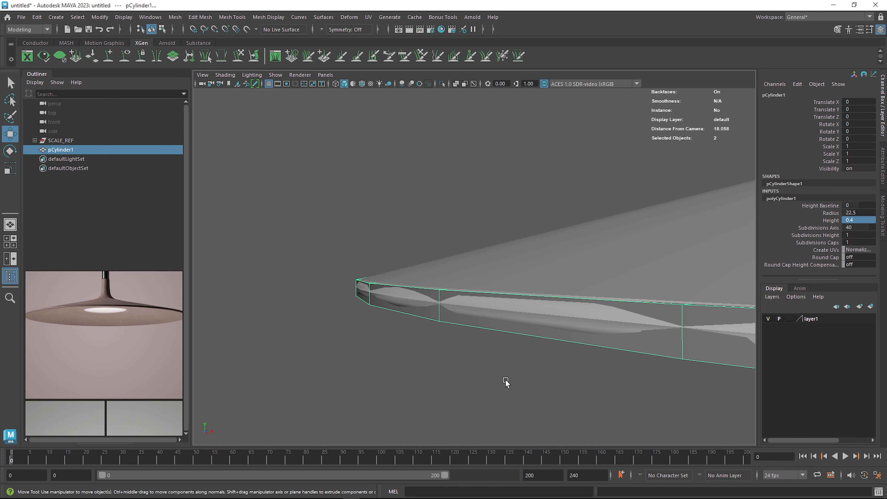
click(507, 382)
click(594, 338)
click(790, 319)
Step: Delete the cylinder's top and bottom cap faces, keeping only the thin outer rim band
scroll(624, 345, down, 3)
alt+drag(624, 345, 661, 373)
alt+middle_drag(662, 373, 534, 364)
right_drag(525, 236, 531, 262)
scroll(548, 278, down, 4)
alt+drag(553, 281, 573, 308)
drag(631, 246, 520, 309)
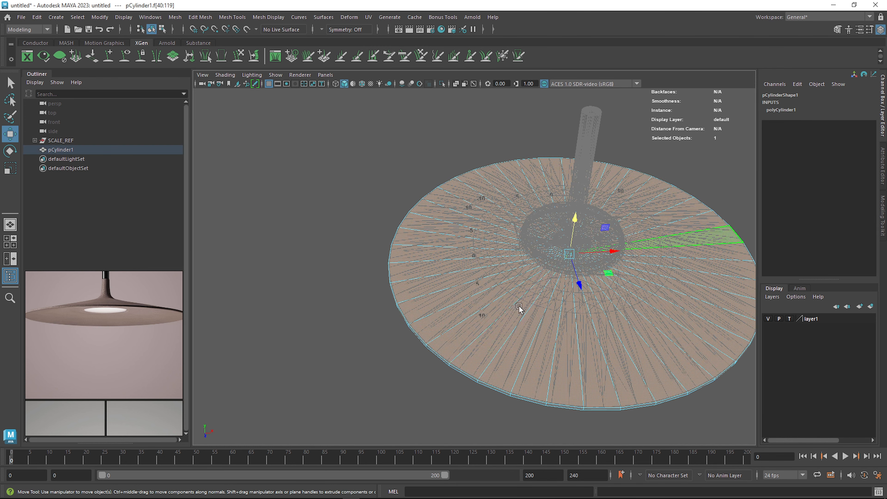
key(Delete)
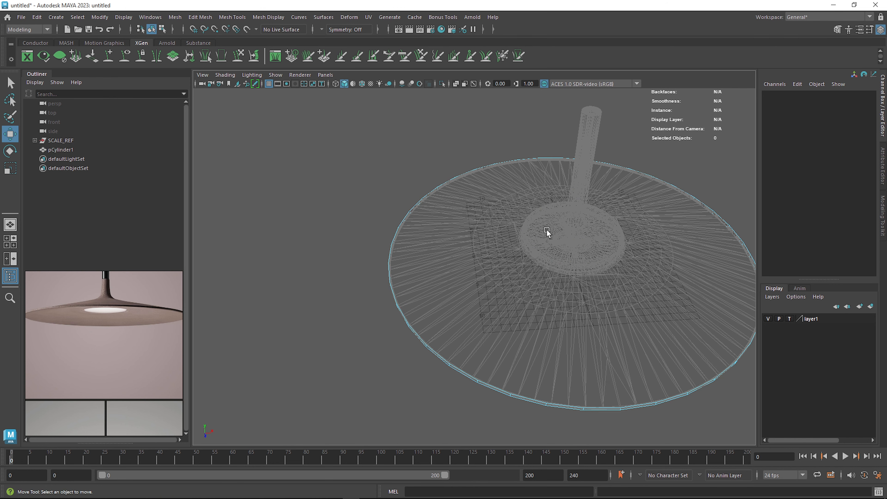
Step: Select the rim band's upper edge loop and extrude it inward toward the stem with a negative thickness
alt+drag(547, 231, 548, 198)
scroll(487, 278, up, 3)
right_drag(476, 303, 471, 209)
double_click(465, 293)
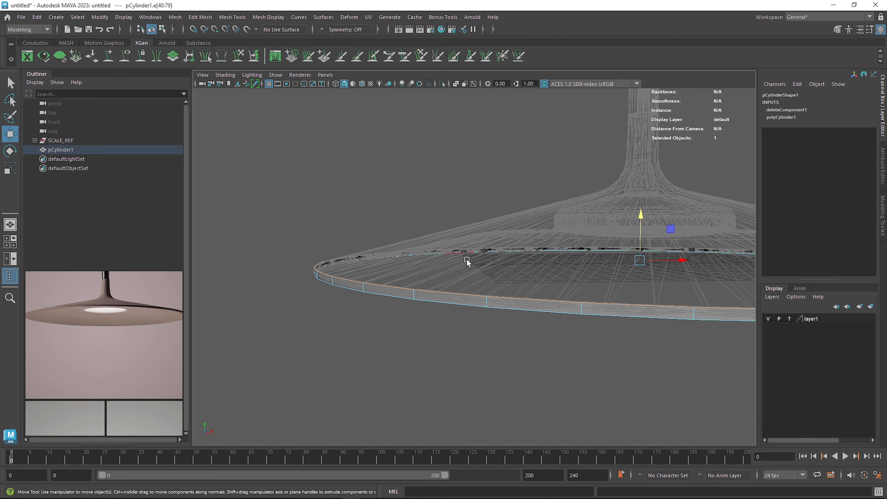
alt+drag(512, 280, 539, 303)
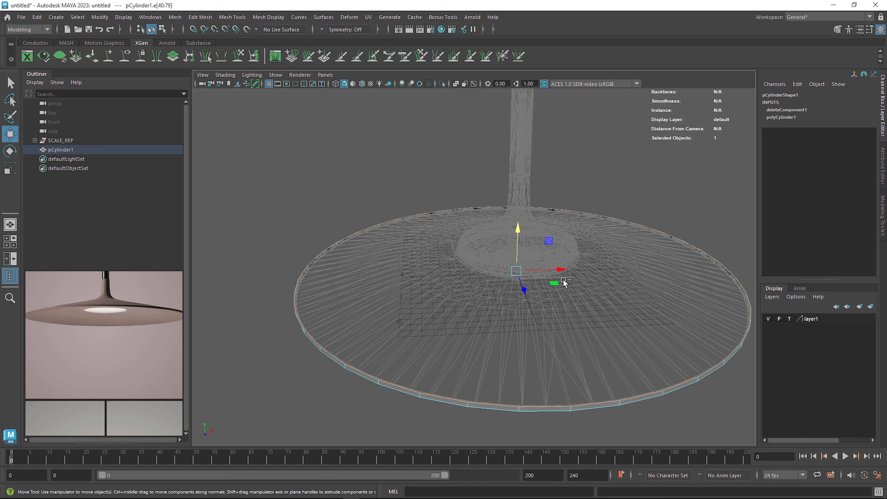
key(ctrl+e)
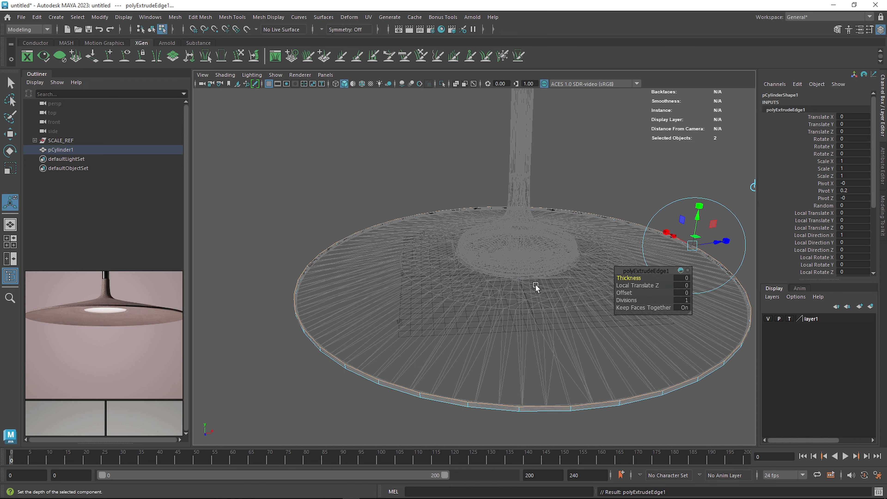
drag(630, 276, 541, 258)
alt+middle_drag(541, 259, 521, 313)
scroll(521, 313, up, 4)
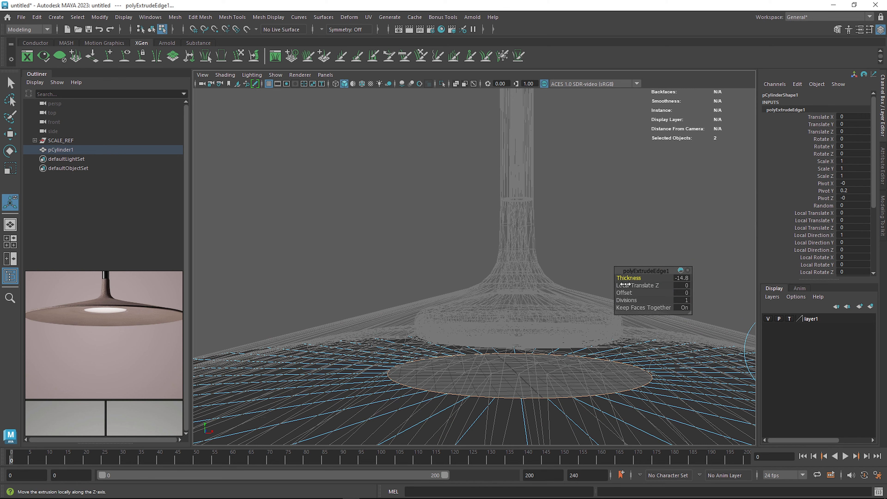
drag(622, 279, 598, 282)
Step: Raise the extruded inner edge loop about 5.5 units to the base of the stem and scale it to fit the reference
key(w)
drag(527, 334, 545, 247)
key(r)
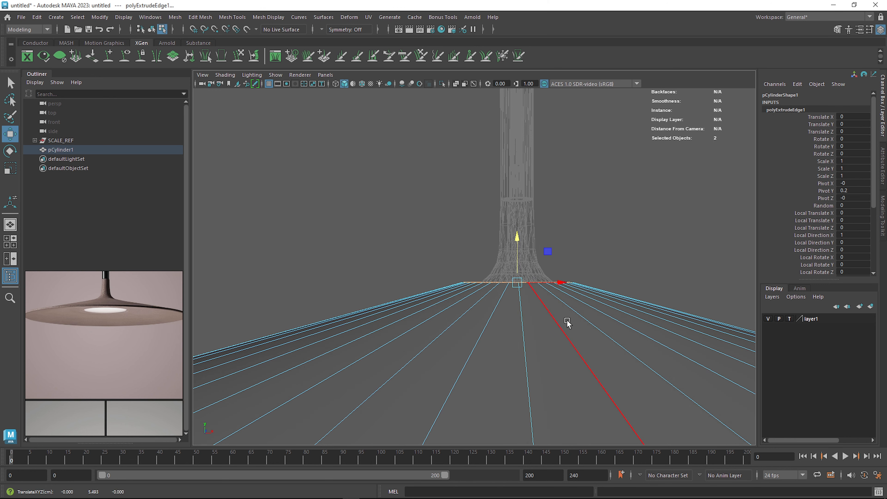
mouse_move(516, 284)
mouse_down()
mouse_move(524, 283)
mouse_move(471, 277)
mouse_move(513, 290)
mouse_up()
scroll(514, 293, up, 9)
middle_drag(573, 282, 567, 313)
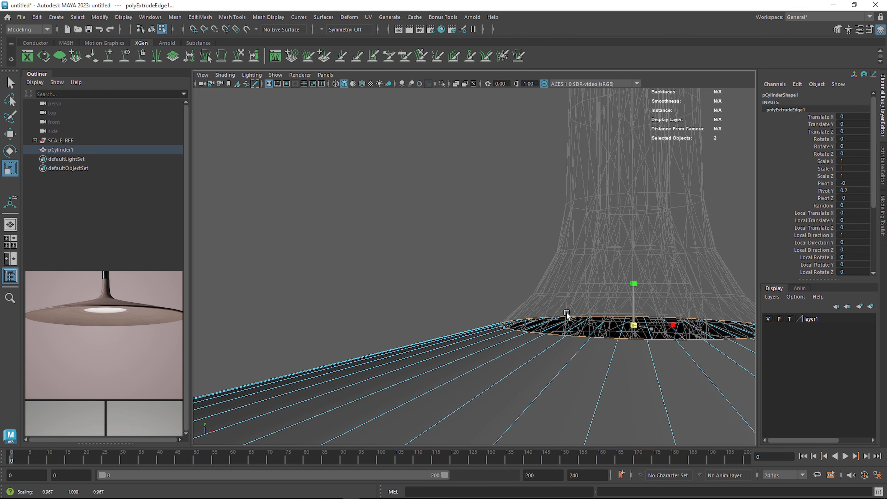
scroll(566, 316, down, 6)
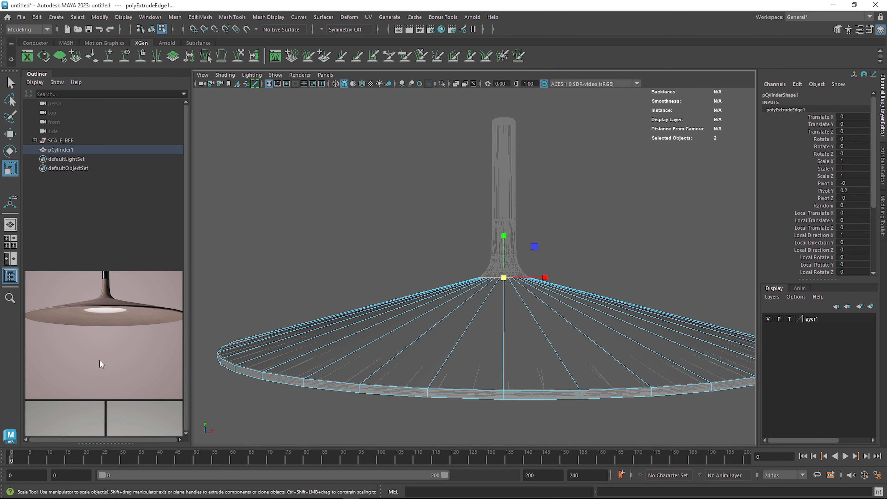
Step: Examine the pendant lamp reference photos for the shape of the shade, stem and cable
scroll(110, 333, down, 3)
scroll(112, 334, up, 3)
scroll(105, 308, up, 5)
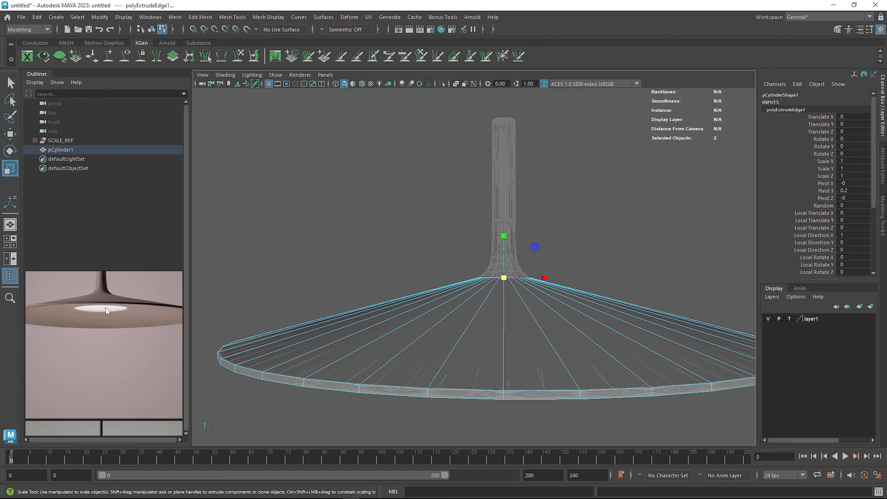
middle_drag(101, 390, 100, 166)
scroll(120, 374, down, 5)
scroll(129, 405, down, 3)
middle_drag(128, 405, 121, 382)
scroll(119, 383, up, 2)
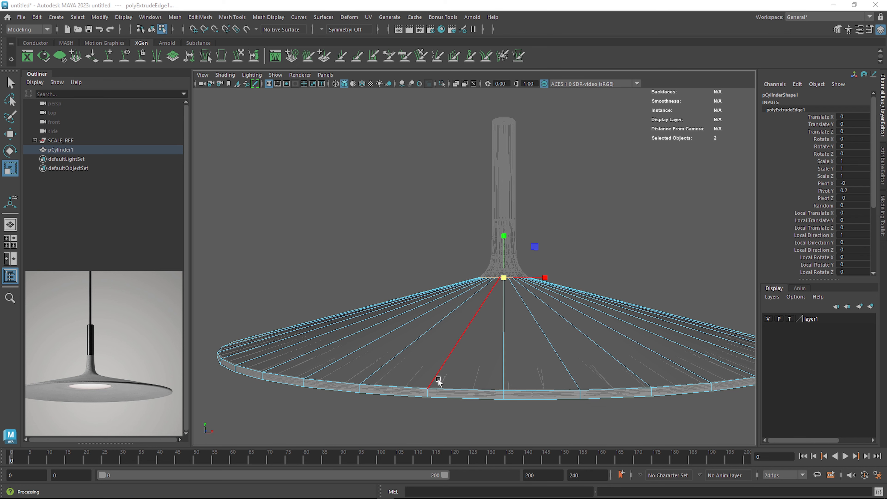
Step: Create a polygon cube at the origin with height 20 and height baseline -1 to gauge the lamp's height
click(50, 18)
mouse_move(113, 55)
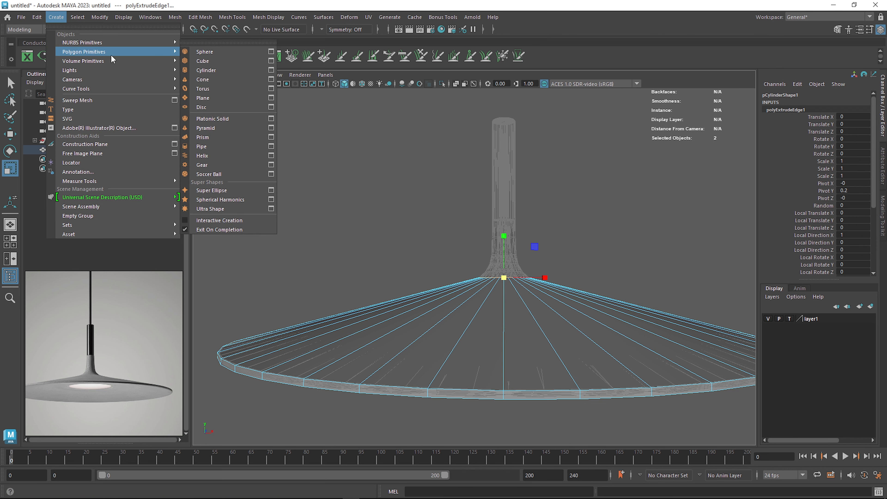
click(218, 62)
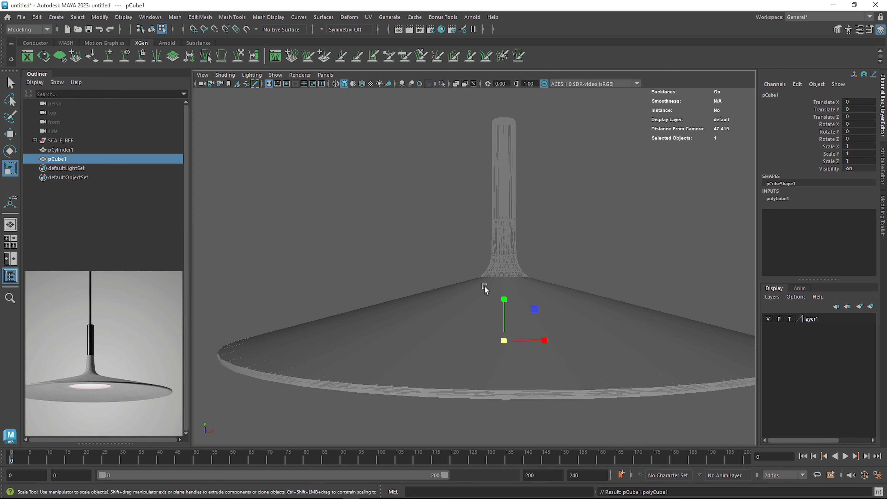
click(781, 198)
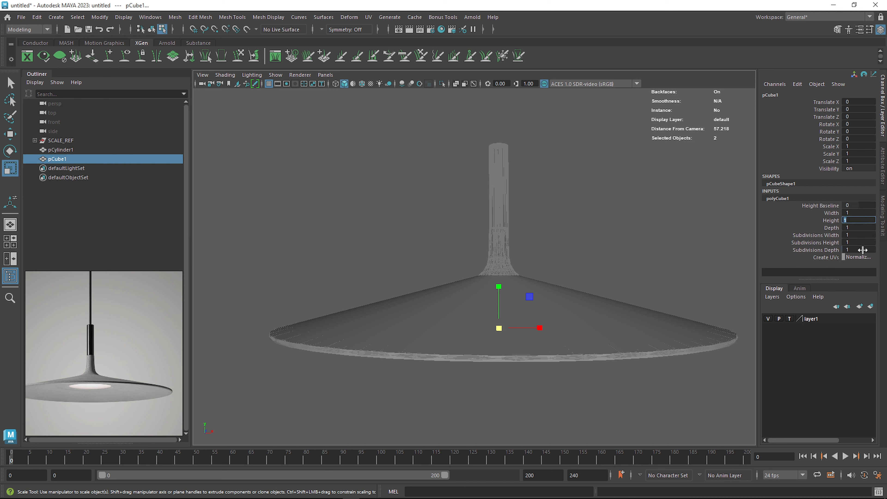
text(20)
key(Return)
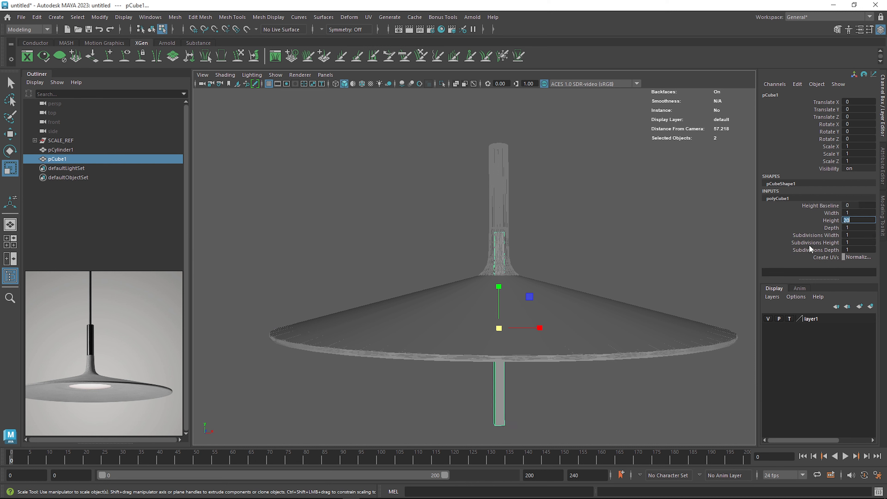
mouse_move(849, 205)
mouse_down()
mouse_move(873, 205)
mouse_move(842, 204)
mouse_up()
Step: Compare the cube's height with the reference stem and undo the cube's creation
alt+drag(556, 205, 497, 161)
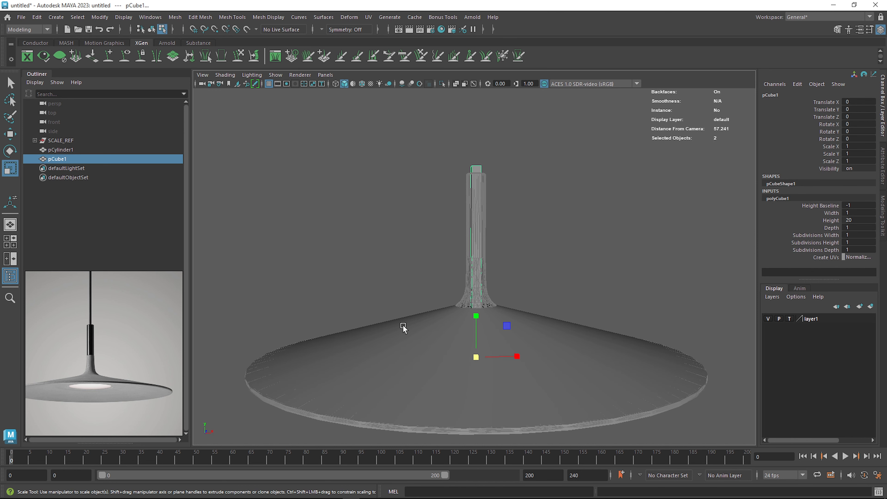
alt+drag(478, 306, 472, 297)
alt+right_drag(478, 312, 531, 309)
alt+drag(531, 310, 459, 338)
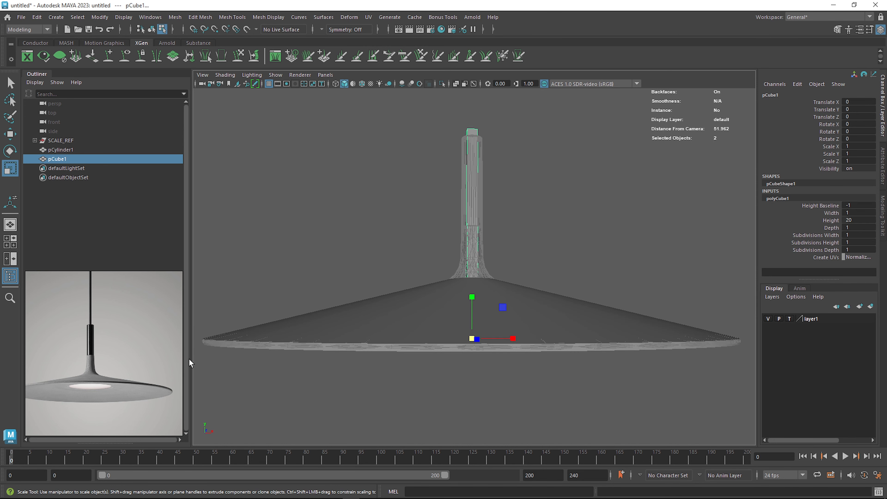
key(ctrl+z)
key(ctrl+z)
Step: Extrude the shade's inner edge loop upward at the stem base and scale it inward toward the stem
scroll(487, 283, up, 4)
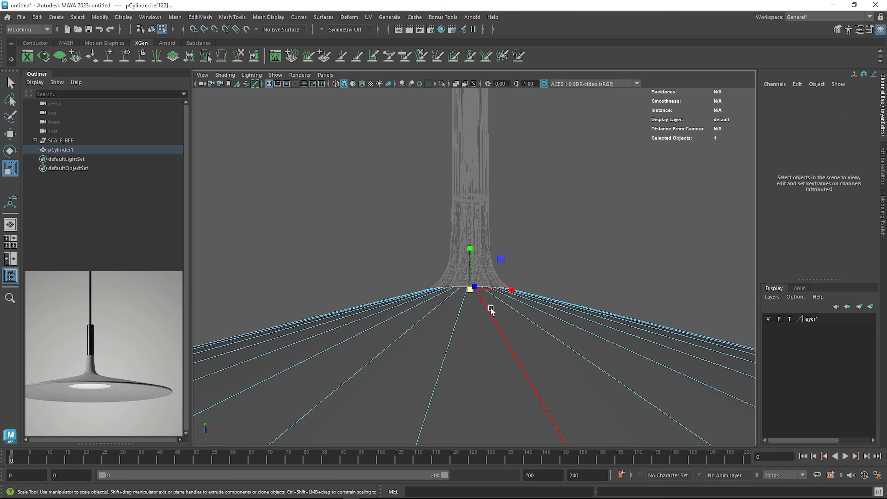
scroll(484, 341, up, 3)
mouse_move(491, 311)
alt+mouse_down()
mouse_move(484, 342)
mouse_move(501, 308)
alt+mouse_up()
scroll(484, 339, up, 3)
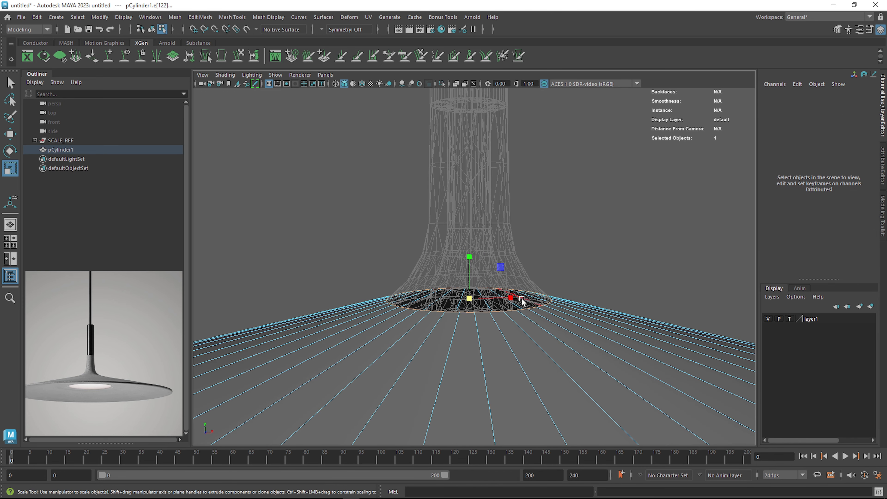
key(ctrl+e)
key(w)
drag(469, 255, 469, 208)
key(r)
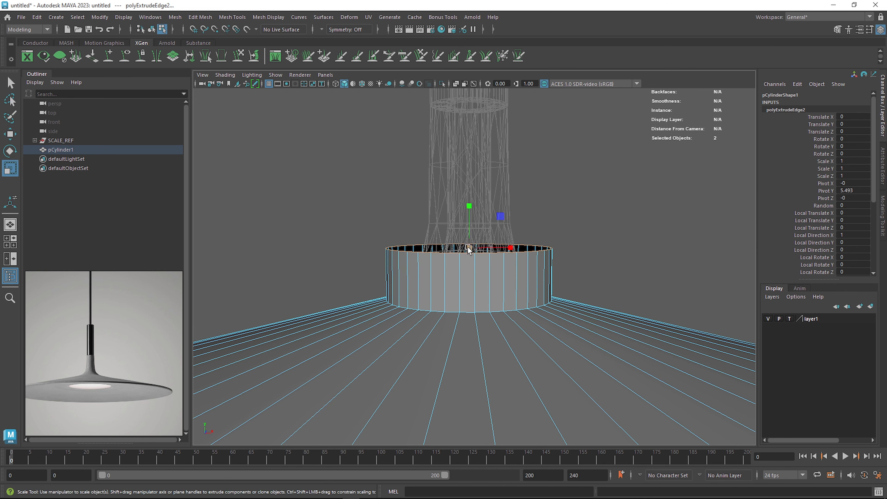
drag(467, 248, 417, 277)
Step: Raise the extruded loop to a height of about 7.5 and fine-tune its scale to the reference stem's width
key(w)
drag(468, 205, 486, 179)
key(r)
drag(474, 223, 466, 224)
Step: Extrude the narrow loop straight up along the stem to a height of about 10.5
scroll(559, 242, down, 5)
alt+middle_drag(546, 243, 541, 318)
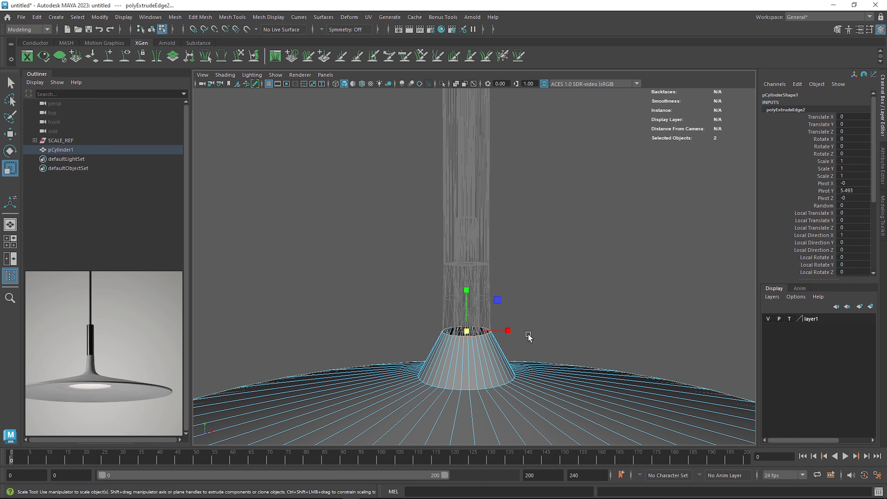
key(w)
key(ctrl+e)
drag(465, 288, 480, 219)
Step: Extrude the stem's top edge loop and scale it inward to form a flat ring around a small central hole
scroll(494, 228, up, 5)
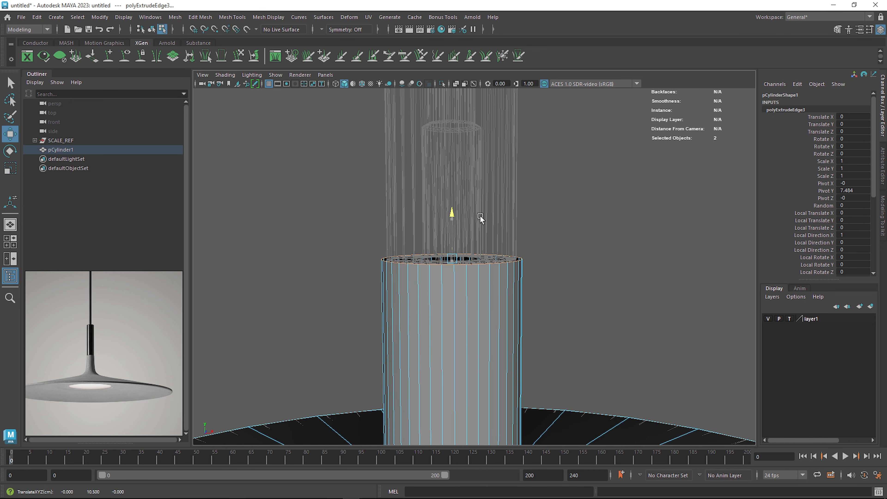
alt+drag(479, 277, 496, 271)
key(ctrl+e)
key(r)
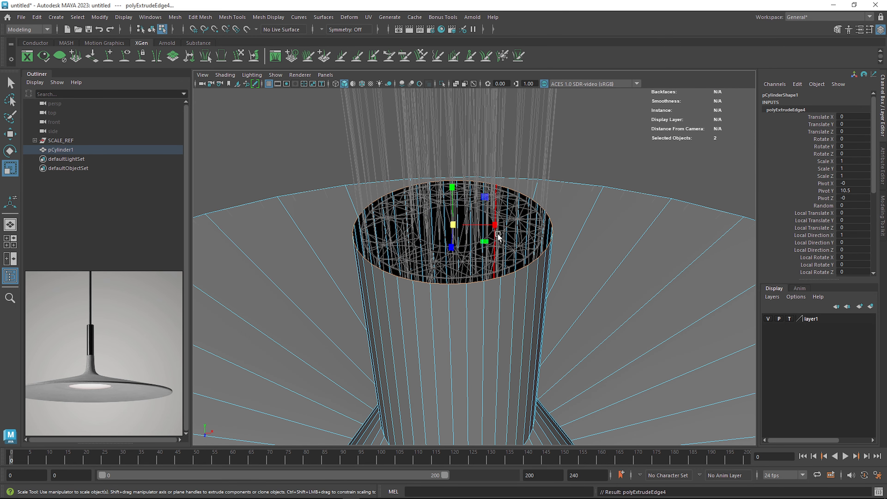
drag(454, 223, 371, 292)
Step: Extrude the central hole's edge loop and move it down inside the stem to a height of about 9.4
alt+drag(461, 241, 471, 260)
key(ctrl+e)
key(w)
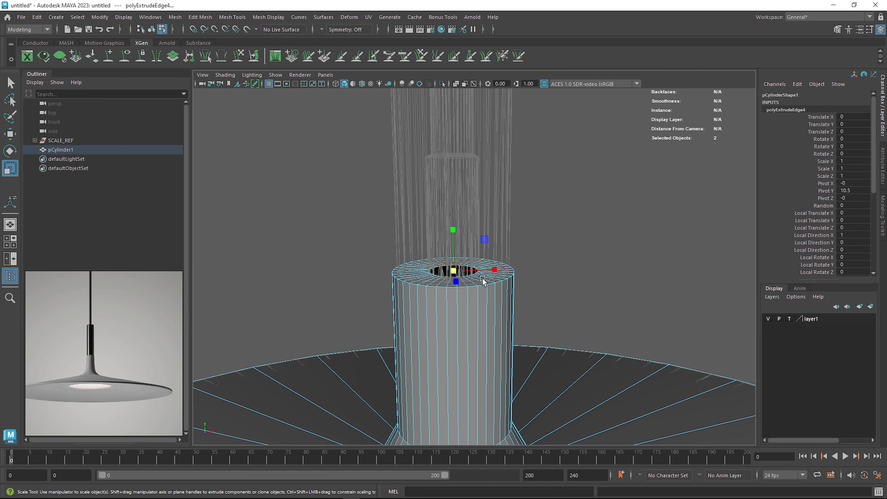
scroll(471, 260, down, 5)
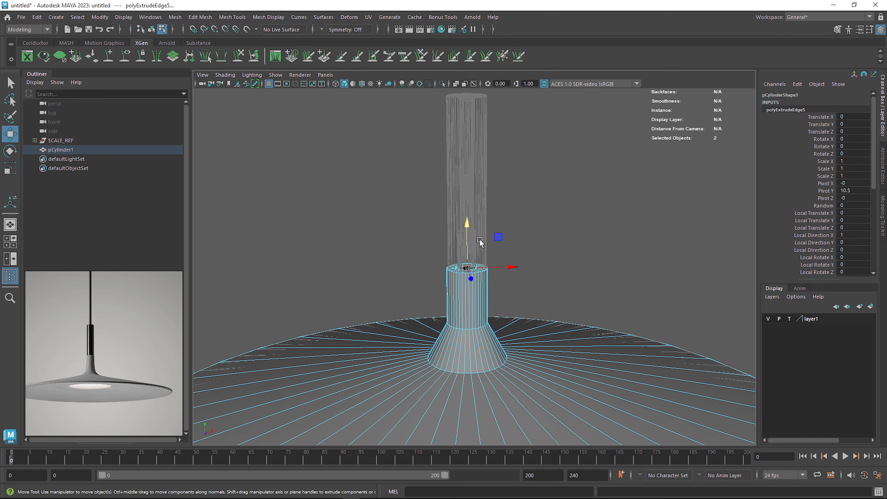
click(470, 223)
scroll(505, 268, up, 5)
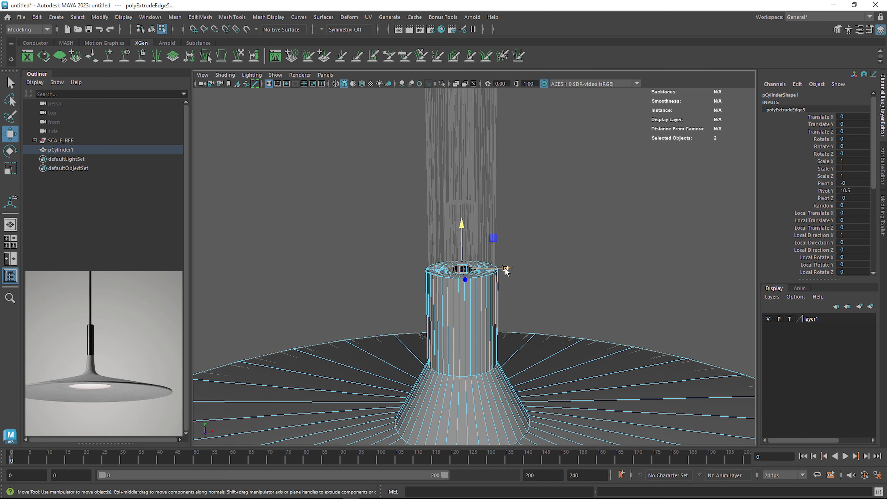
drag(456, 227, 477, 288)
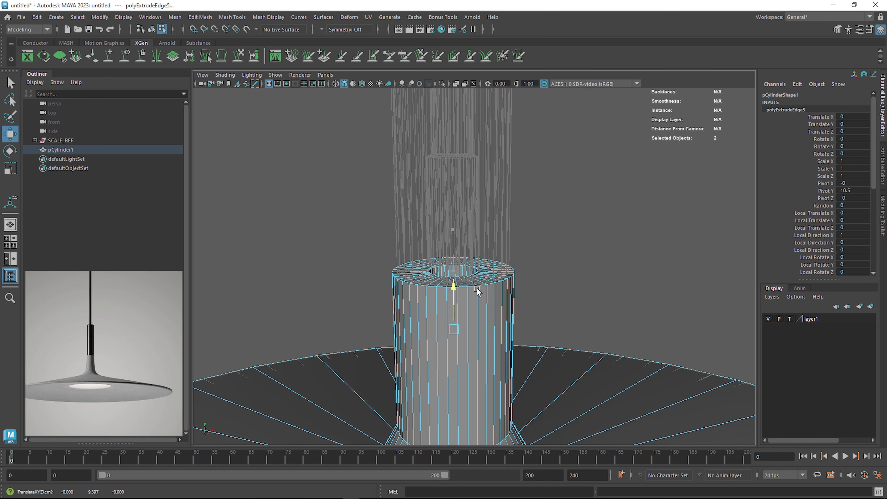
Step: In wireframe display, snap the inner edge loop down to the base of the straight stem section at height 7.484
key(4)
scroll(489, 304, down, 3)
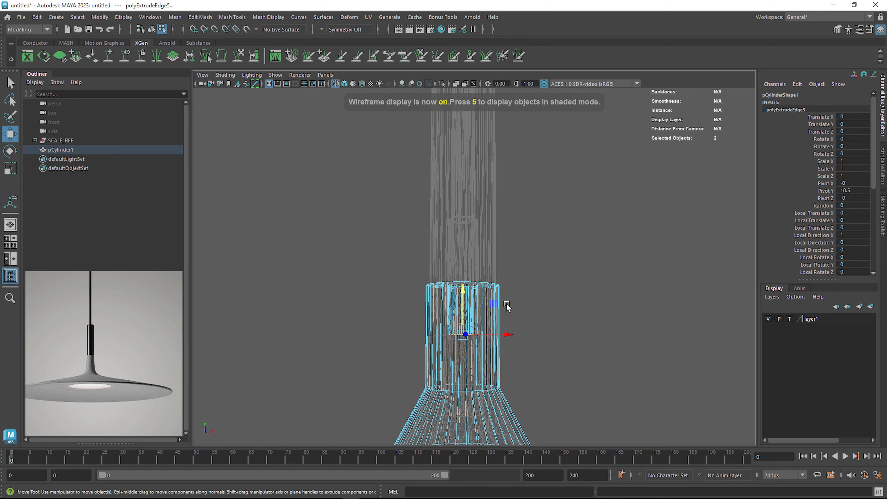
alt+middle_drag(506, 303, 520, 171)
alt+drag(519, 171, 509, 277)
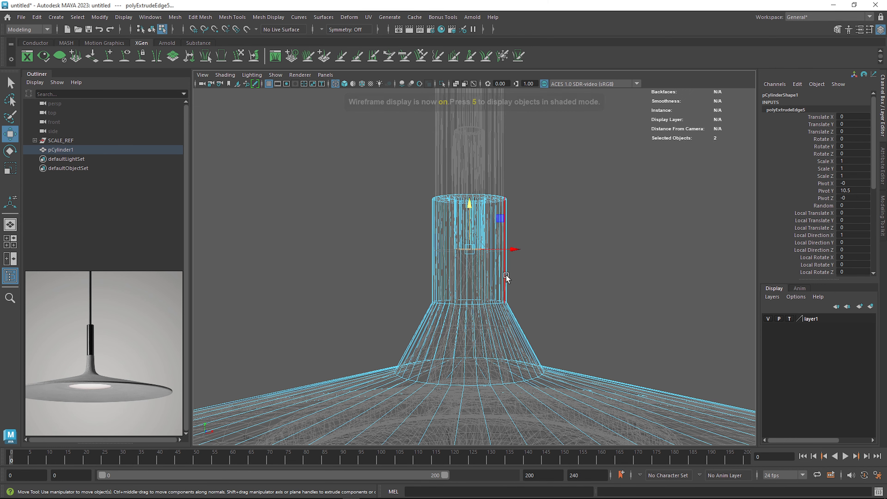
scroll(509, 276, up, 3)
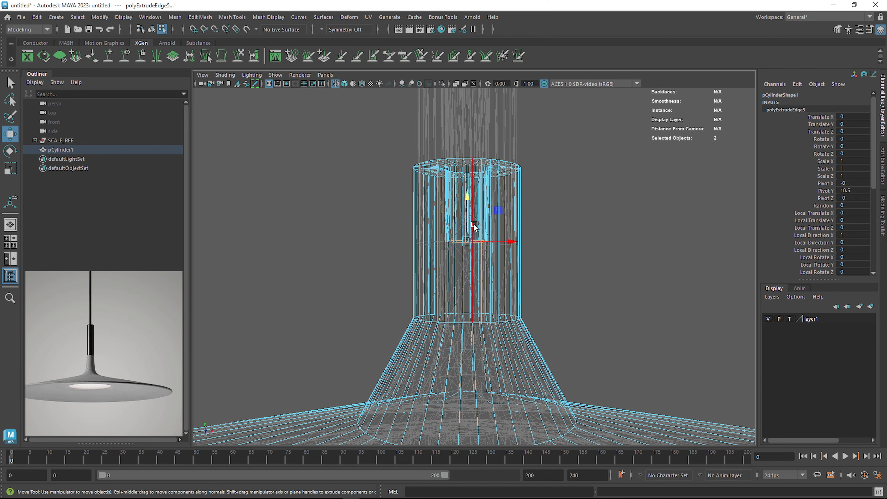
drag(470, 196, 516, 335)
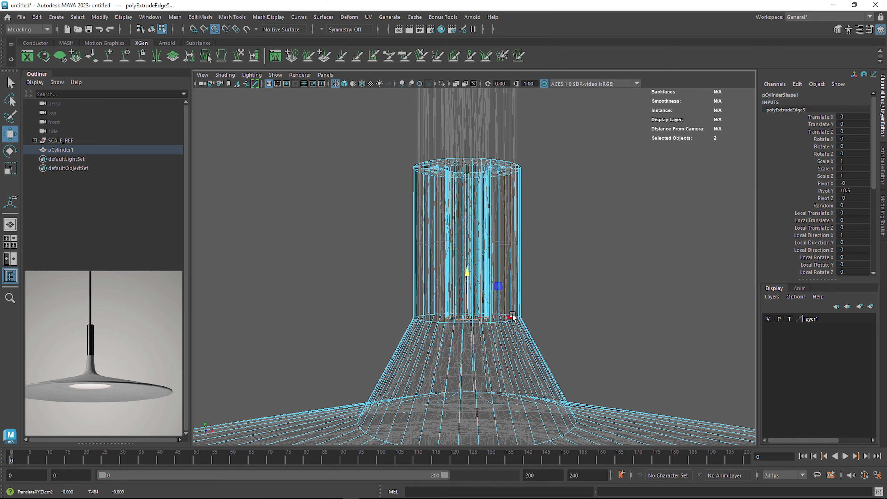
Step: Examine the opening on the reference lamp's underside in shaded display from below
scroll(521, 322, down, 5)
alt+middle_drag(535, 323, 543, 422)
scroll(531, 265, up, 3)
scroll(538, 285, up, 4)
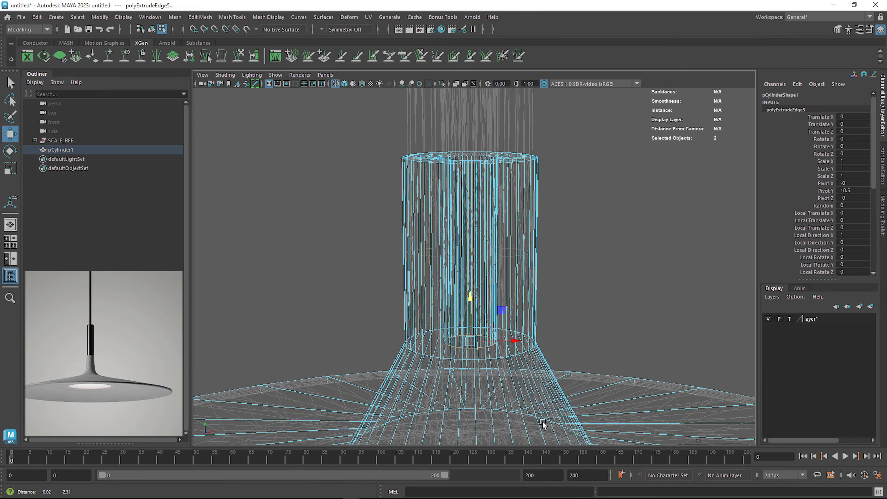
alt+drag(542, 422, 536, 182)
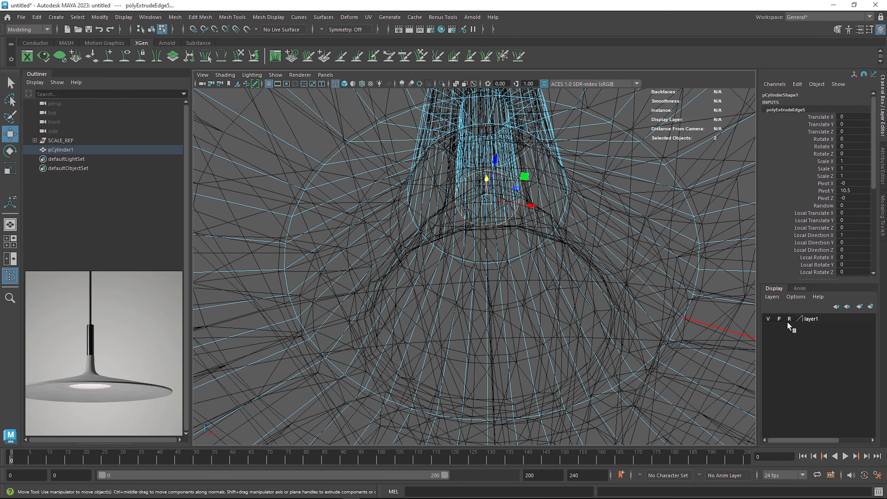
key(5)
scroll(584, 323, up, 5)
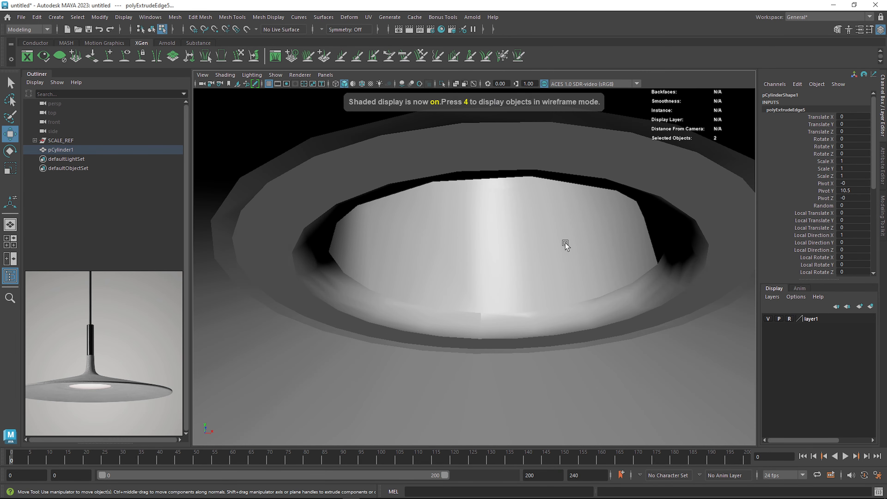
scroll(564, 244, down, 8)
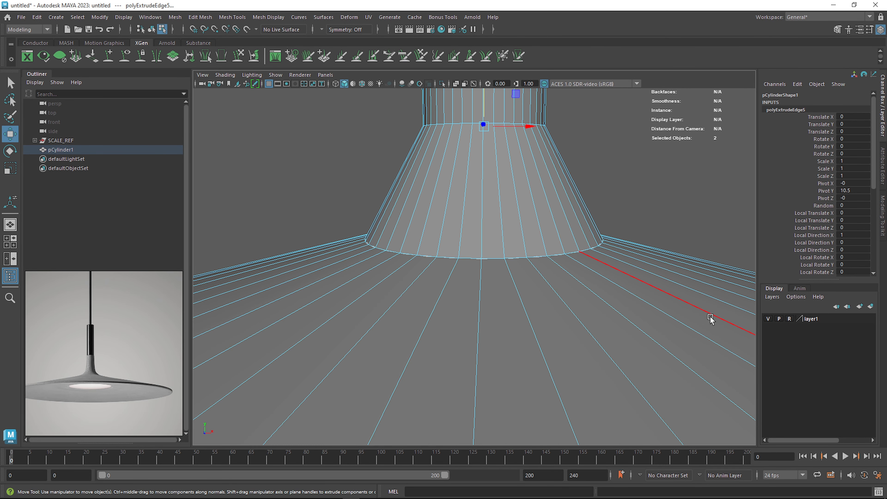
click(789, 319)
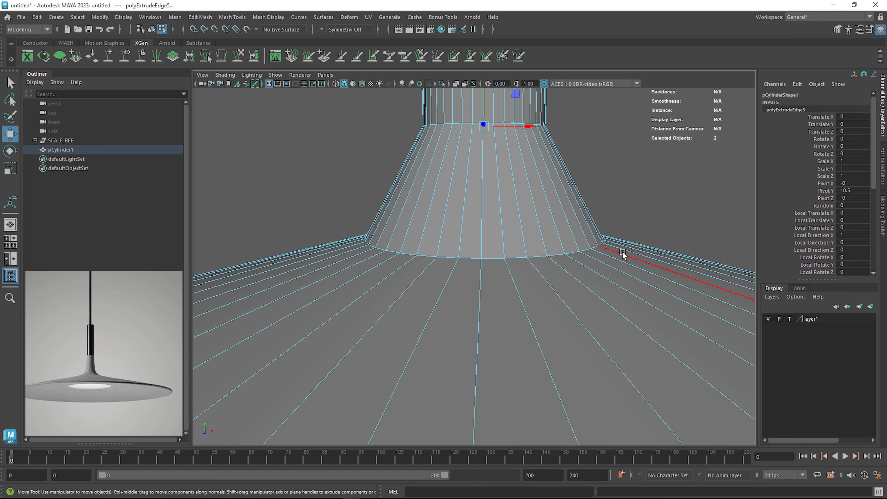
Step: Extrude the inner tube's lower edge loop in wireframe display and move it down toward the shade's underside opening
key(4)
alt+middle_drag(608, 228, 588, 358)
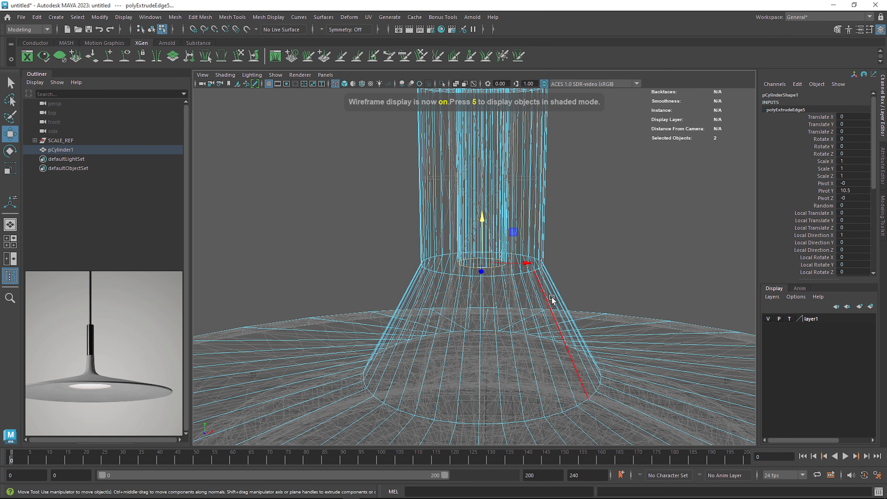
alt+drag(551, 299, 552, 284)
key(ctrl+e)
key(w)
scroll(493, 244, down, 5)
drag(478, 220, 483, 299)
alt+middle_drag(483, 300, 485, 242)
scroll(485, 242, up, 5)
alt+drag(485, 241, 483, 196)
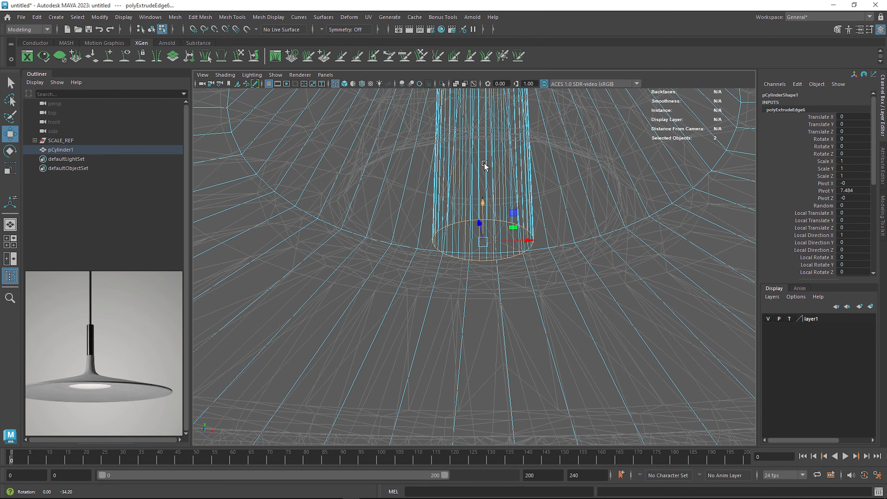
Step: Show layer1 as a shaded reference, then widen the extruded loop and adjust its height to fit the reference opening
click(789, 318)
key(5)
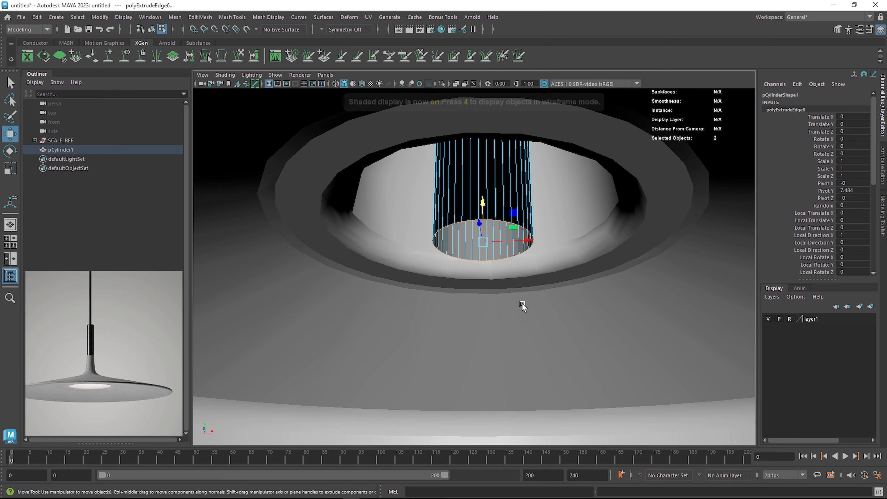
drag(482, 205, 654, 242)
key(r)
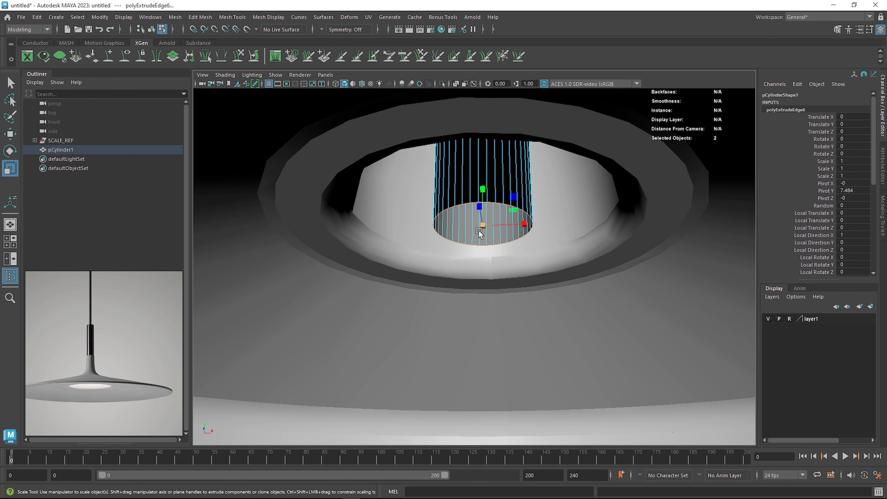
drag(482, 226, 607, 247)
key(w)
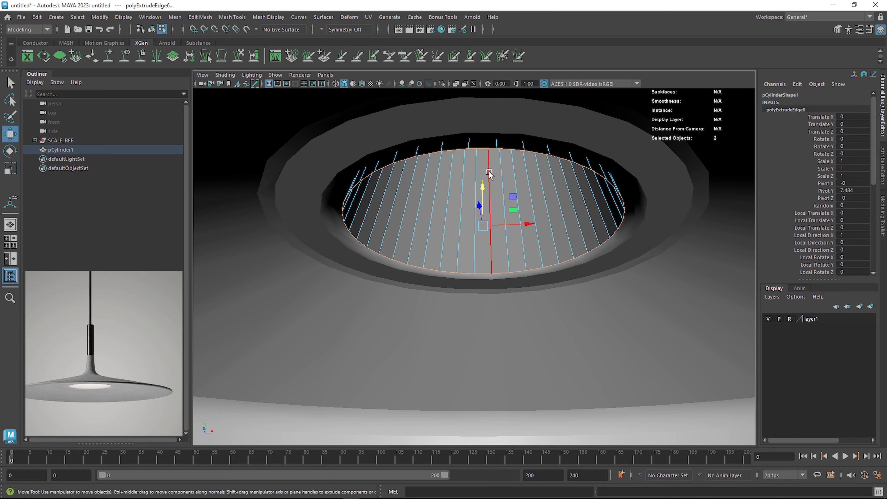
drag(486, 190, 488, 181)
Step: Return to object mode, select the lamp shade mesh and hide the reference layer layer1
scroll(519, 232, down, 4)
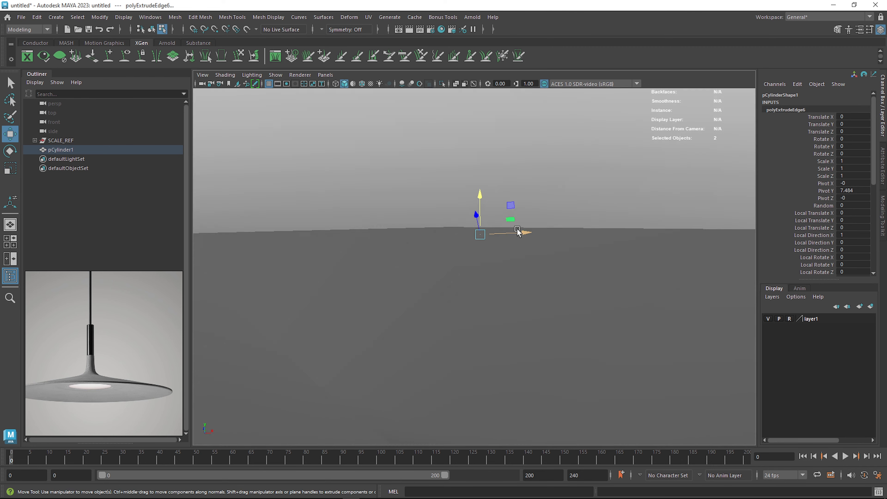
alt+drag(526, 259, 552, 256)
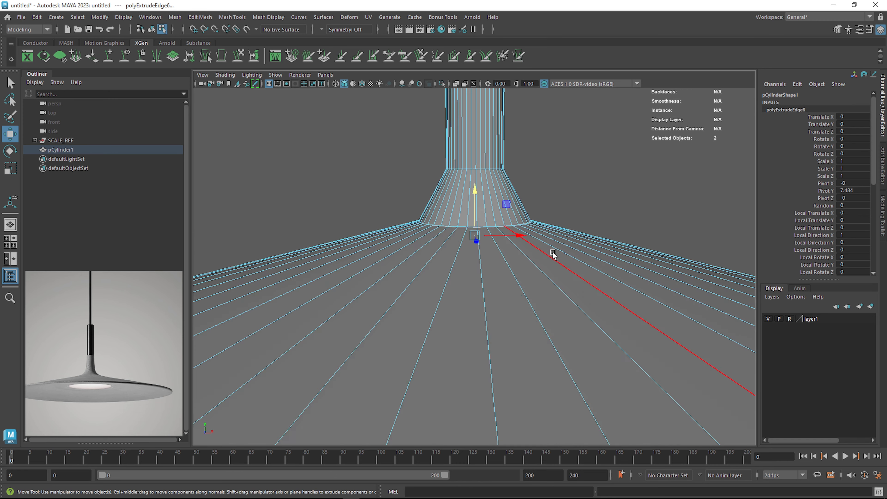
scroll(553, 256, up, 2)
right_drag(457, 142, 501, 124)
click(579, 264)
scroll(590, 276, down, 5)
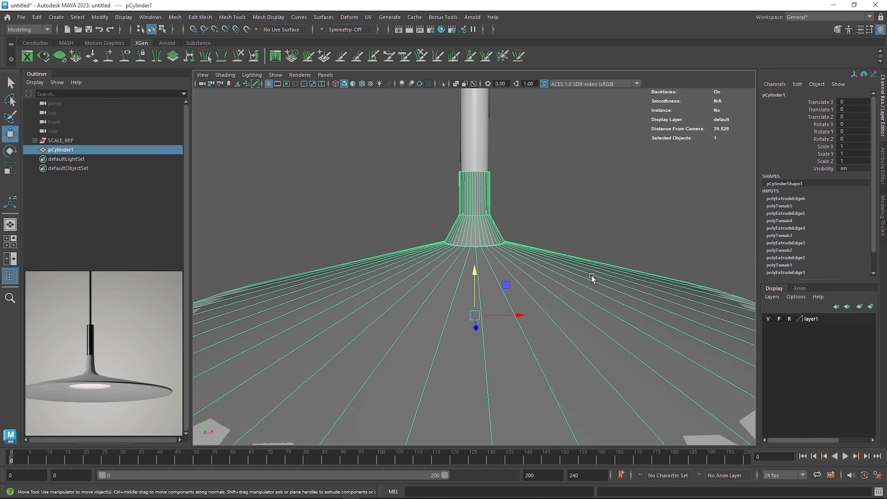
alt+drag(593, 278, 584, 256)
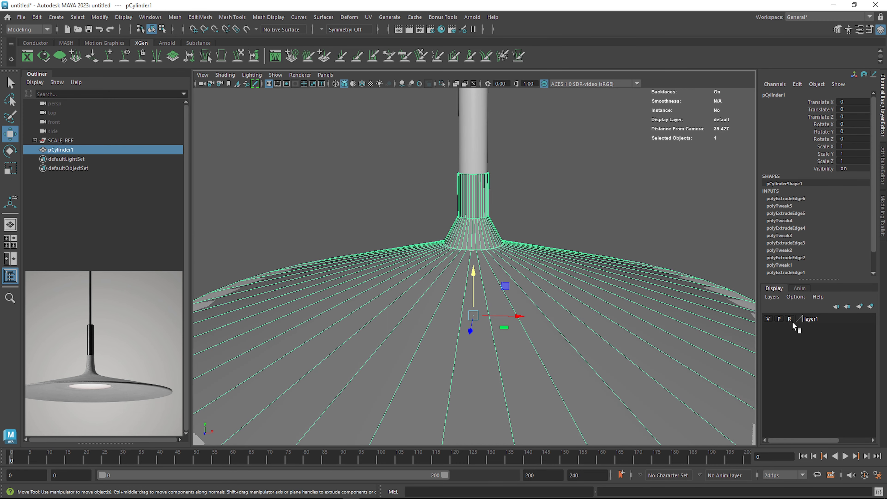
click(769, 319)
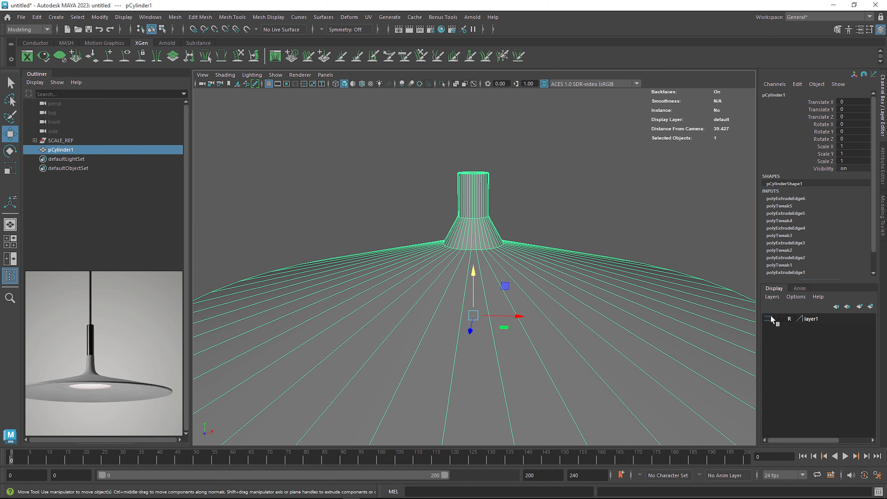
Step: Show layer1 to examine the reference opening from below, then hide it and examine the lamp mesh's open underside
click(769, 318)
alt+drag(538, 229, 669, 245)
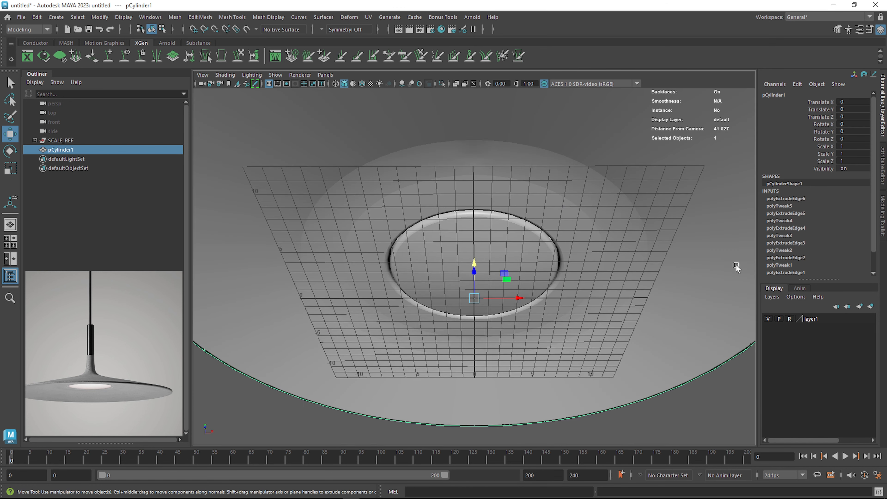
click(767, 318)
scroll(638, 271, up, 5)
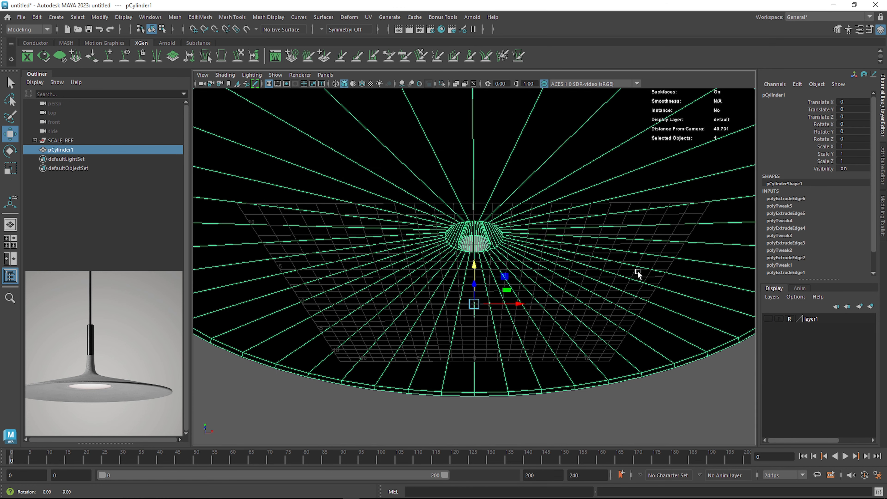
scroll(511, 265, up, 3)
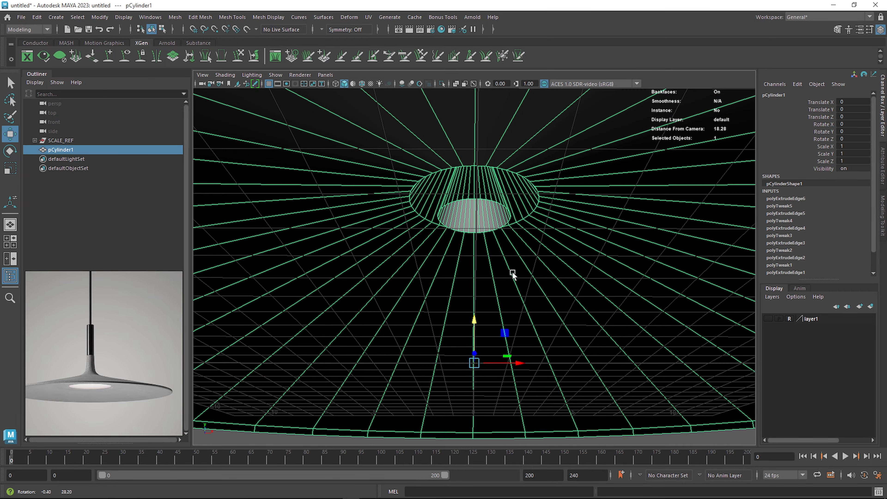
scroll(514, 276, down, 4)
alt+middle_drag(523, 273, 585, 229)
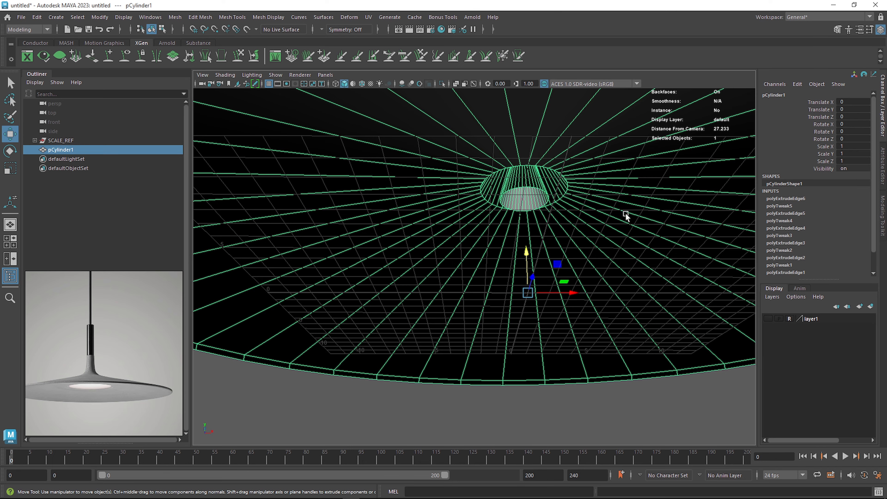
Step: Extrude the shade's outer rim edge loop and scale it inward across the underside to about half the shade's width
scroll(626, 214, down, 7)
right_drag(455, 189, 454, 165)
double_click(452, 165)
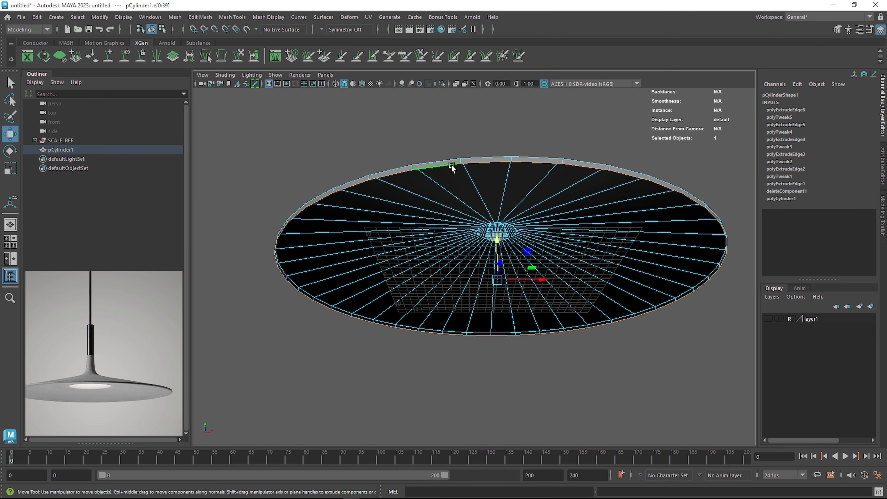
alt+drag(563, 232, 564, 210)
key(ctrl+e)
key(r)
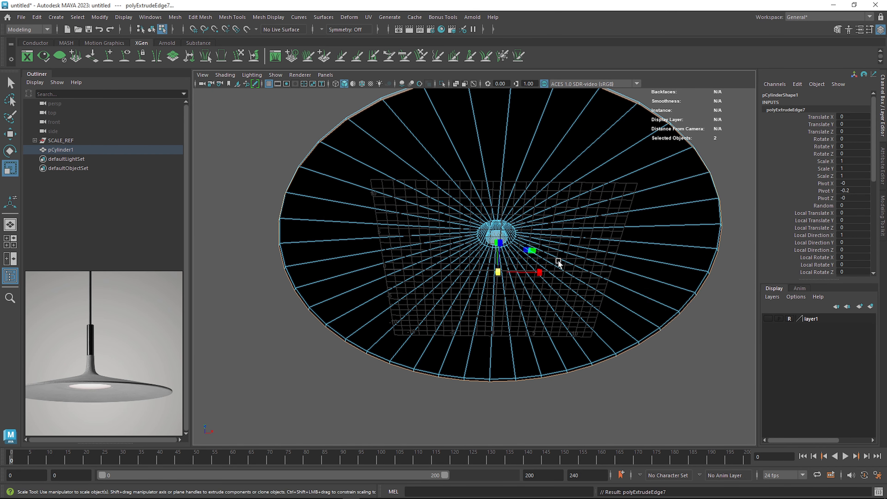
drag(498, 272, 382, 313)
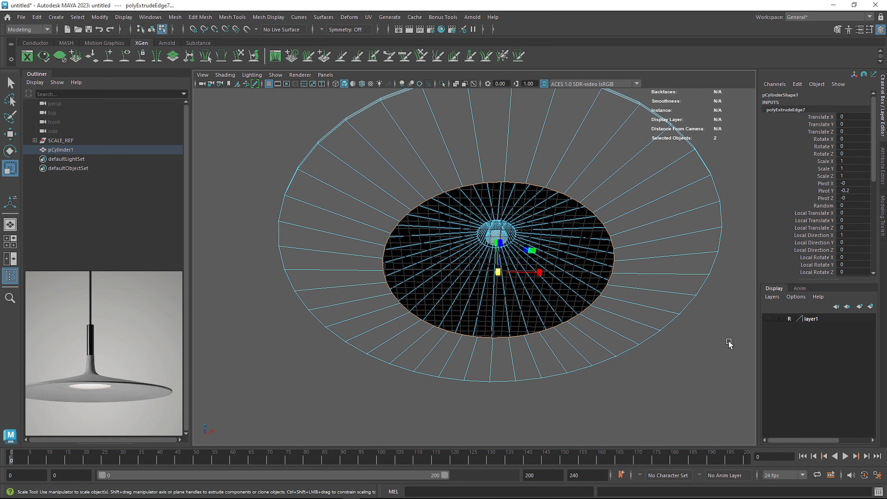
Step: Show layer1 and raise the extruded underside loop to a height of about 2.3 cm toward the reference opening
click(768, 319)
scroll(512, 227, up, 5)
alt+drag(517, 278, 453, 316)
scroll(453, 307, up, 5)
alt+middle_drag(453, 301, 546, 266)
key(w)
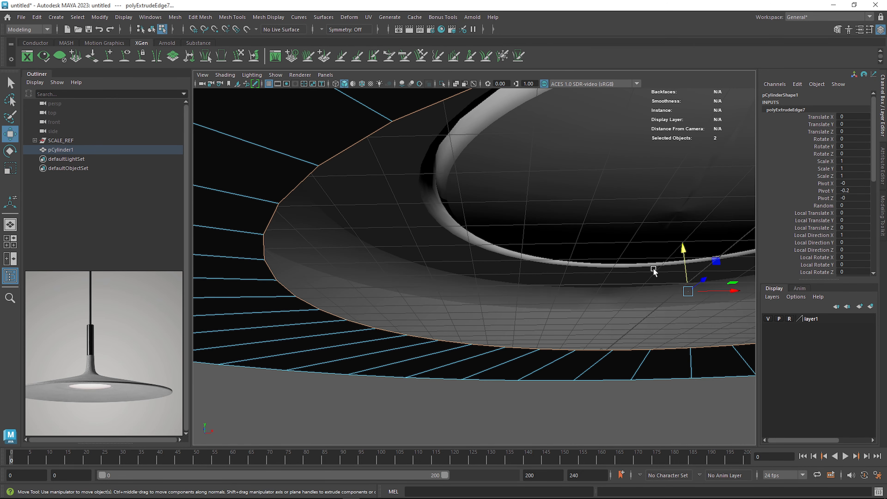
scroll(601, 290, down, 5)
drag(586, 242, 597, 191)
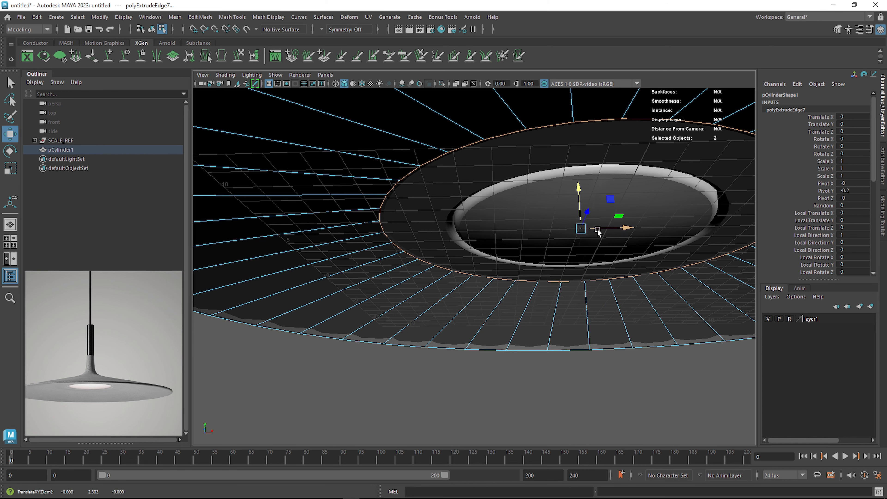
Step: Fine-tune the underside loop's size around the reference opening and set its height to about 1.88 cm
key(r)
scroll(584, 238, up, 3)
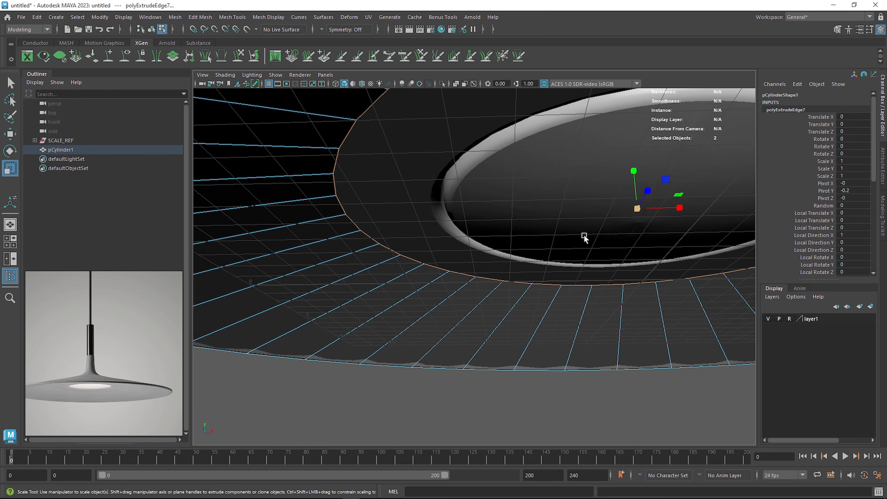
alt+drag(584, 236, 578, 265)
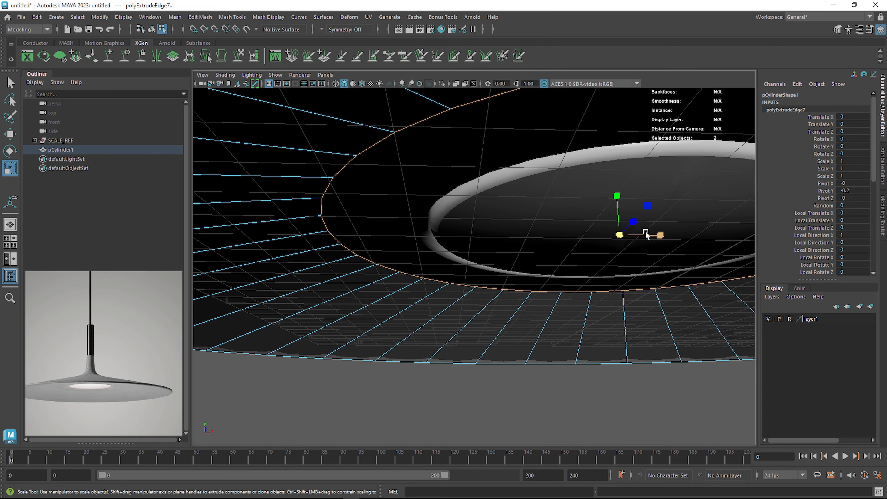
key(w)
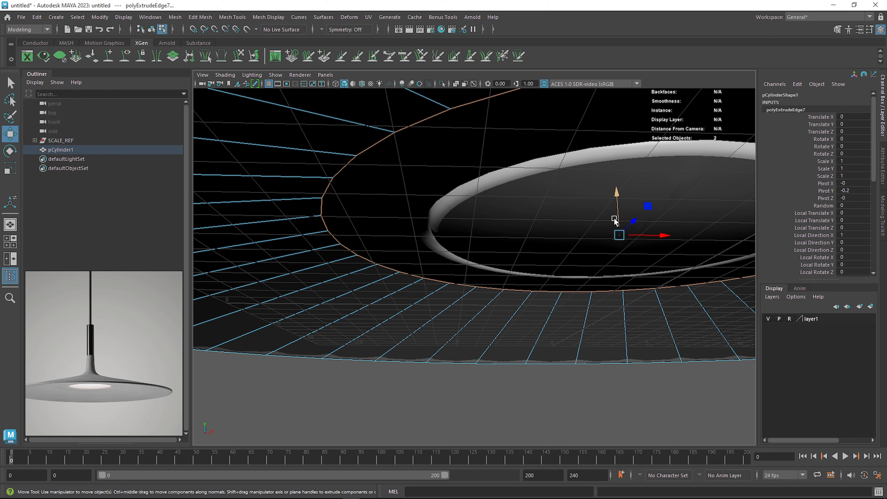
drag(618, 198, 612, 203)
key(r)
drag(620, 233, 596, 212)
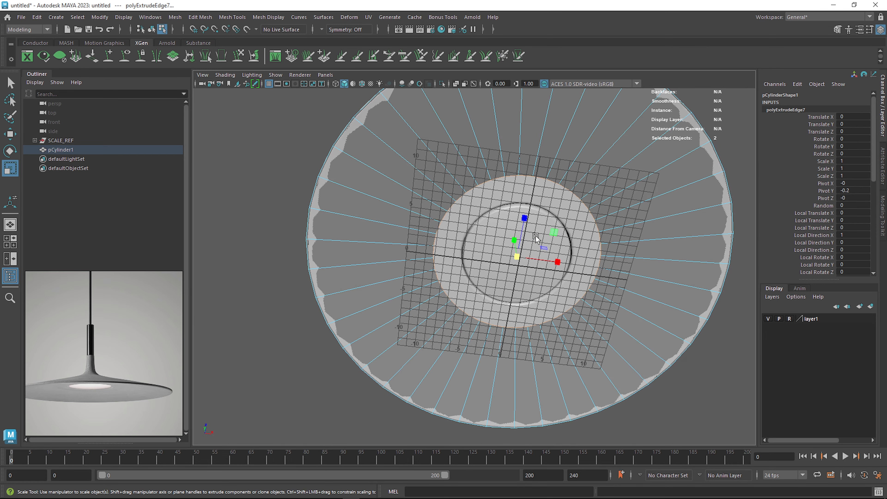
scroll(536, 238, up, 2)
key(w)
drag(536, 238, 536, 265)
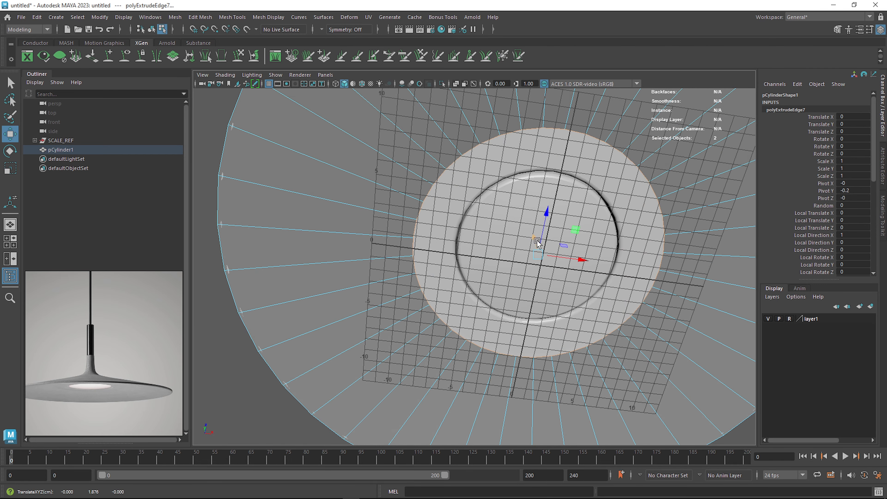
Step: Extrude the underside loop again and scale it to about 0.67 so it meets the rim of the reference opening
scroll(537, 264, up, 3)
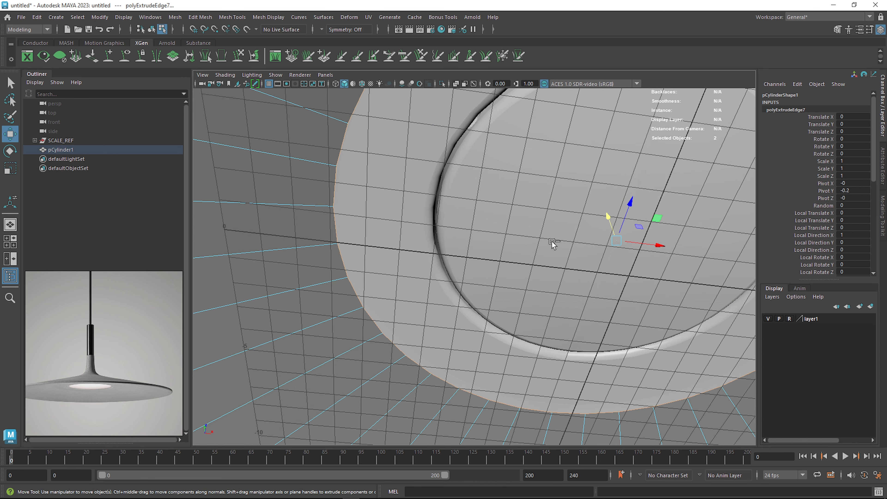
key(ctrl+e)
drag(618, 241, 487, 266)
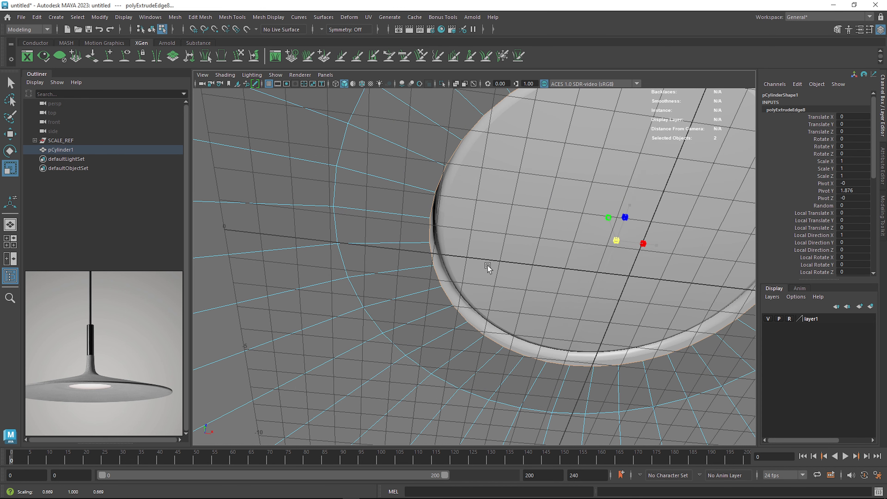
alt+drag(565, 246, 493, 352)
scroll(493, 353, up, 2)
Step: Raise the opening's edge loop to about 2.34 cm to follow the reference rim
key(w)
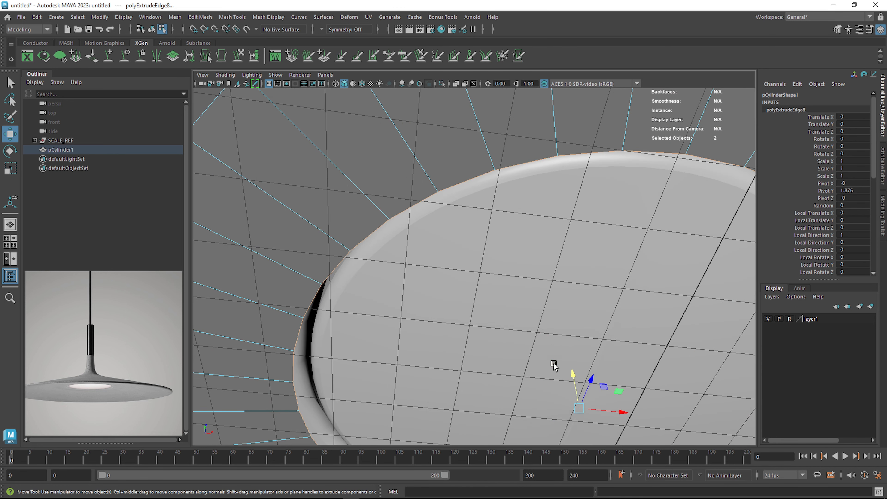
drag(573, 374, 509, 274)
scroll(570, 360, down, 3)
key(r)
key(w)
scroll(514, 257, down, 5)
scroll(510, 274, up, 5)
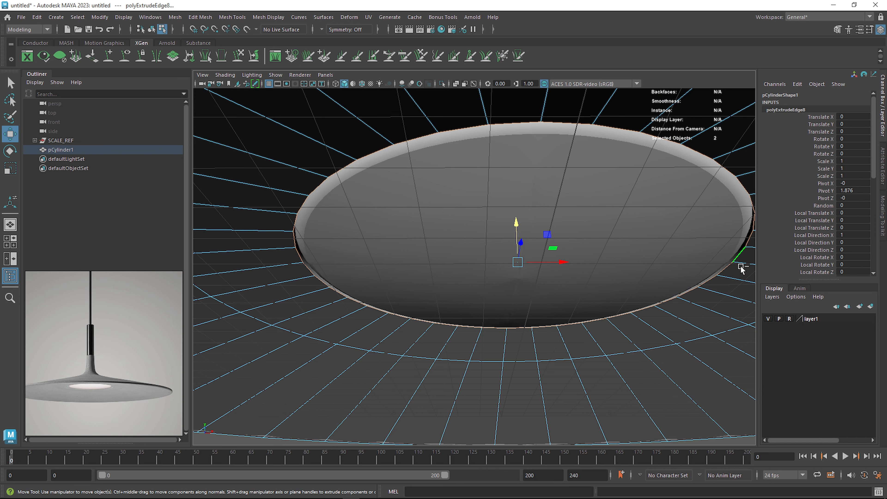
Step: Extrude the opening's edge loop upward to about 4.03 cm as a recess wall, hiding layer1 to see inside
key(ctrl+e)
key(w)
drag(511, 224, 511, 212)
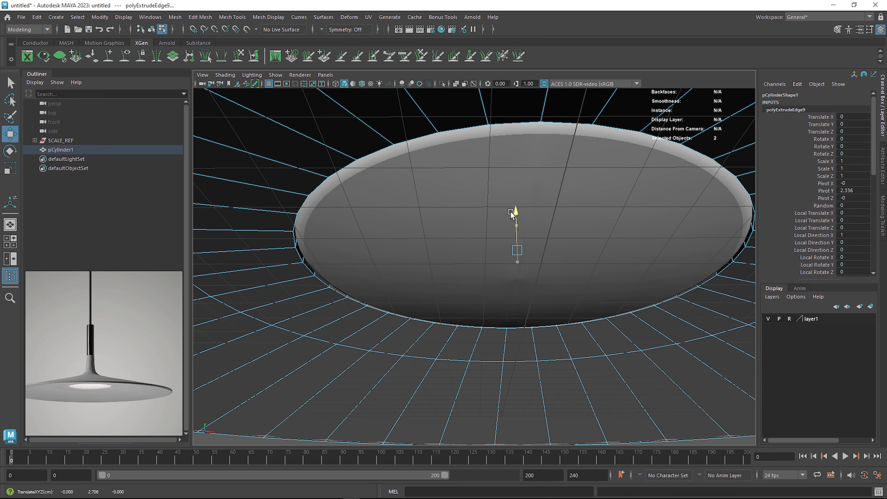
scroll(513, 199, down, 3)
scroll(509, 209, up, 5)
scroll(498, 223, down, 2)
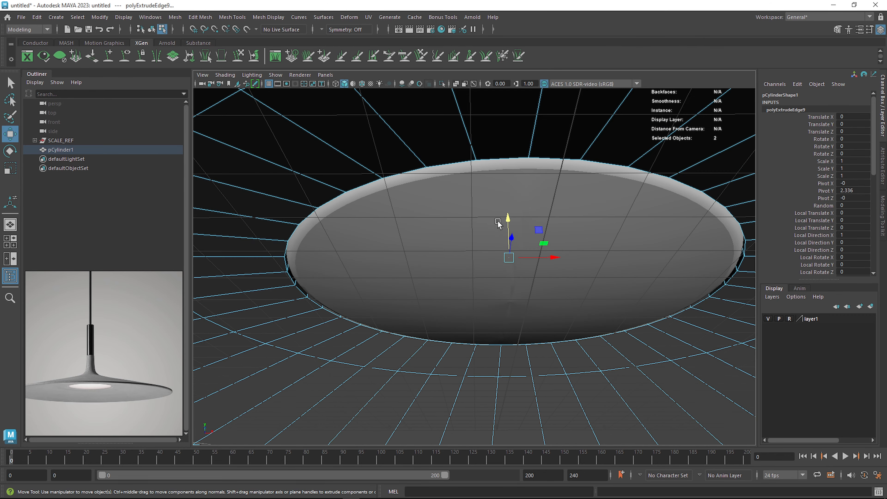
scroll(578, 229, down, 2)
scroll(574, 227, up, 2)
click(768, 318)
drag(508, 220, 516, 196)
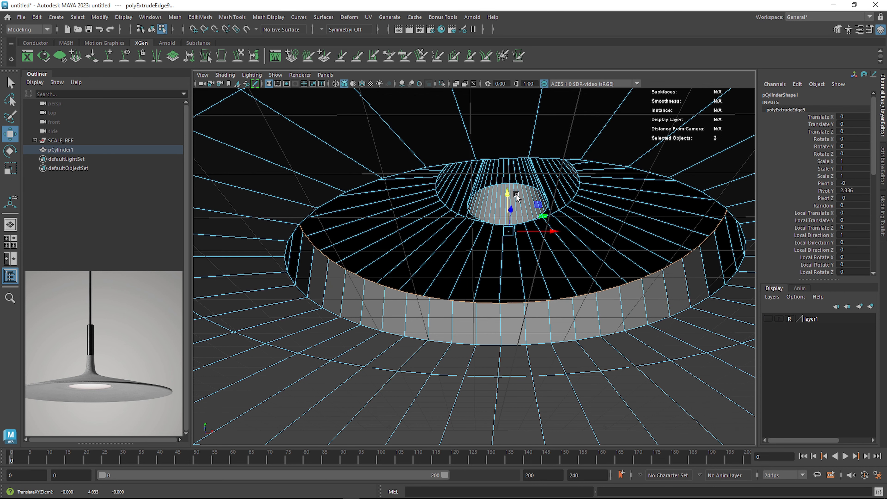
Step: Extrude the recess wall's upper edge loop inward, then raise it slightly and narrow it toward the inner tube
key(ctrl+e)
key(r)
drag(510, 232, 376, 232)
key(w)
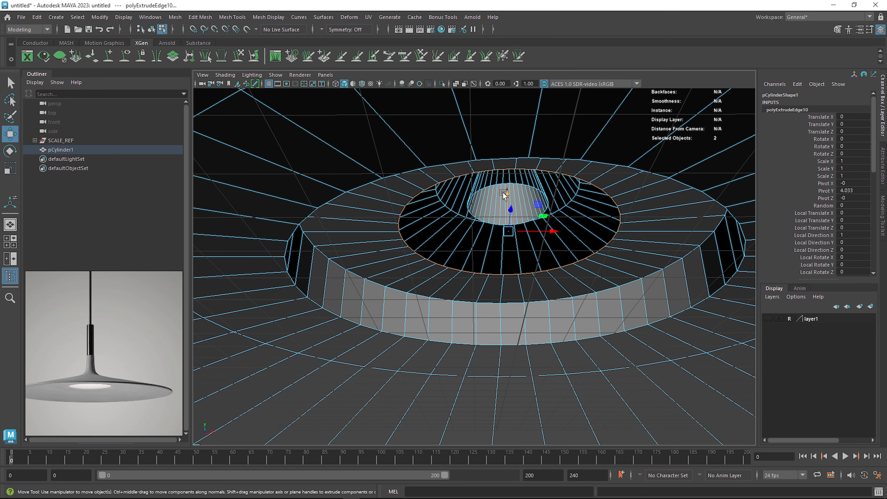
drag(507, 195, 507, 176)
key(r)
drag(511, 211, 487, 215)
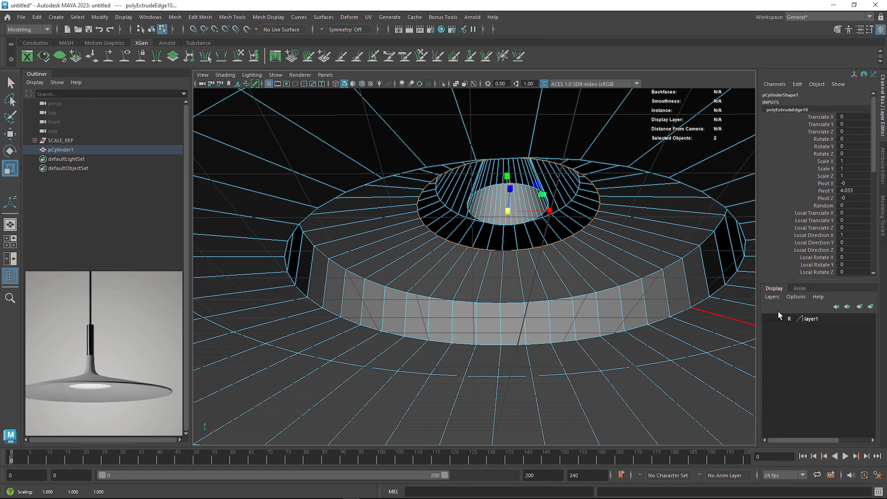
Step: Select the inner tube's lower edge loop together with the recess's inner edge loop and bridge them
scroll(564, 214, up, 3)
alt+drag(564, 214, 568, 182)
alt+middle_drag(533, 206, 463, 264)
scroll(456, 271, up, 1)
mouse_move(463, 264)
alt+mouse_down()
mouse_move(457, 271)
mouse_move(474, 259)
alt+mouse_up()
scroll(457, 273, up, 1)
scroll(475, 262, up, 1)
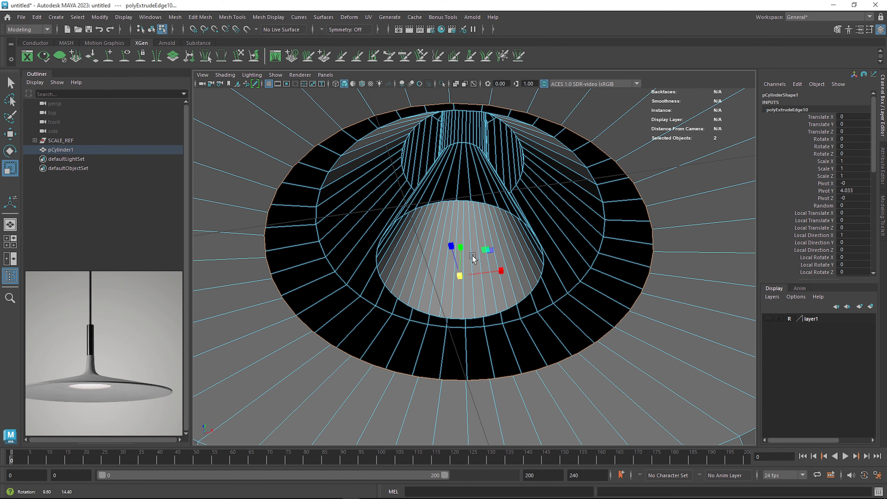
scroll(540, 254, down, 3)
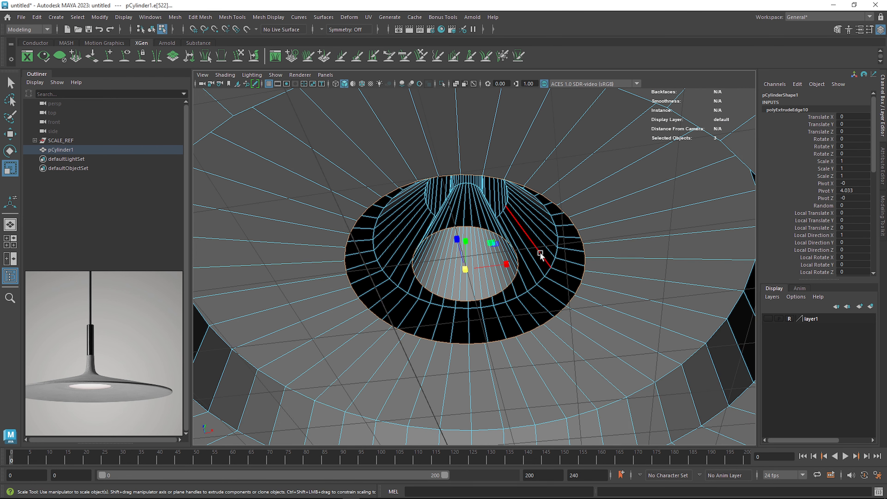
alt+drag(515, 218, 490, 218)
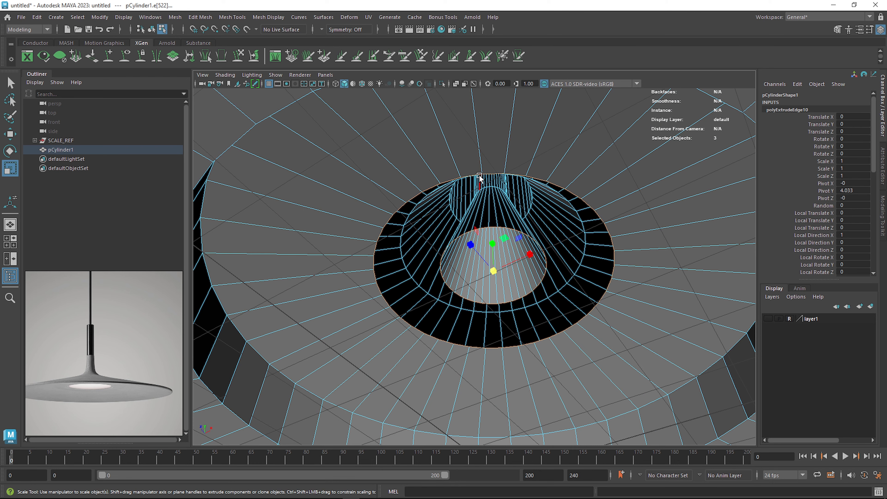
scroll(479, 177, up, 1)
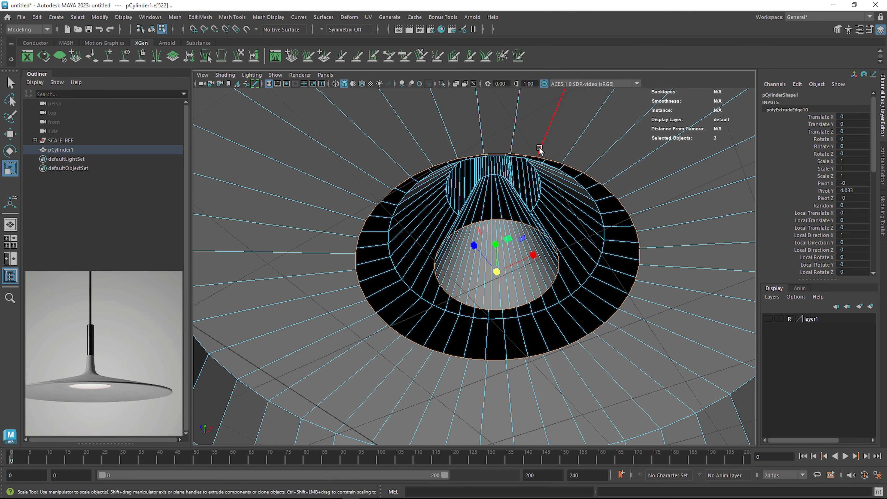
shift+right_click(536, 157)
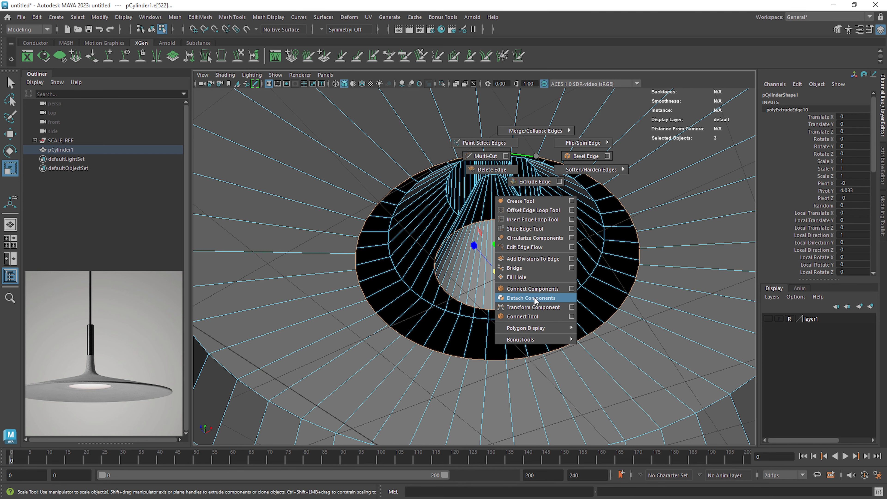
click(533, 267)
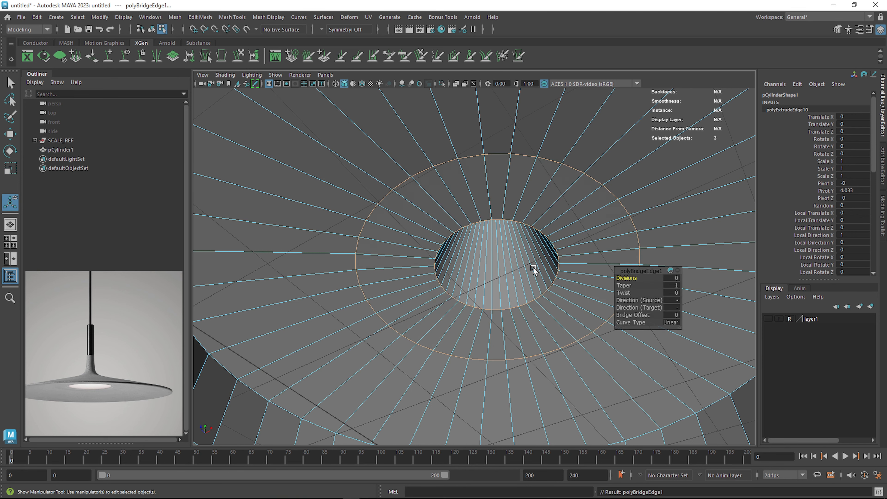
Step: Return to object mode and clear the selection to inspect the bridged recess in the lamp's underside
mouse_move(533, 268)
alt+mouse_down()
mouse_move(530, 240)
mouse_move(544, 256)
alt+mouse_up()
right_drag(512, 249, 555, 214)
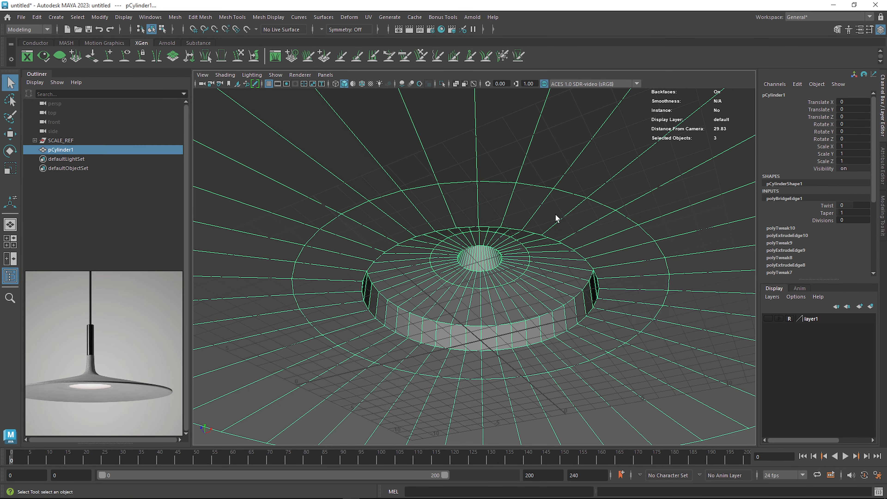
scroll(571, 279, down, 6)
click(621, 364)
alt+drag(599, 298, 601, 281)
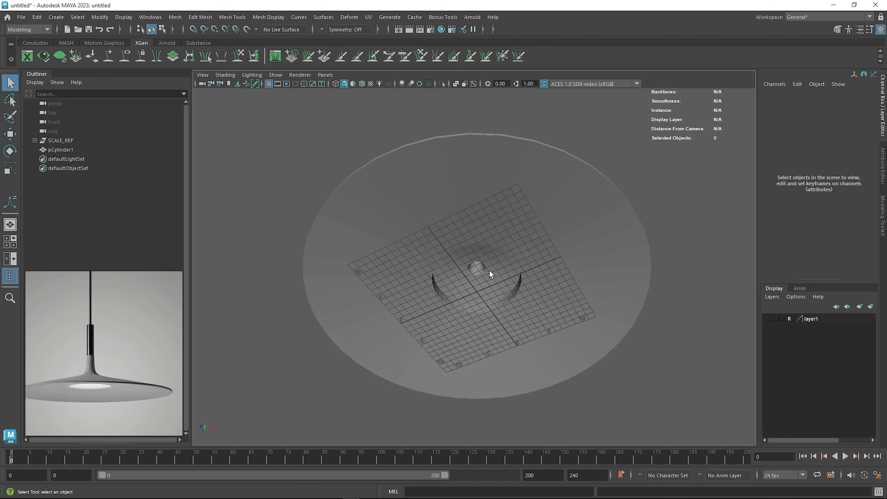
scroll(613, 273, up, 5)
Step: Select the lamp cylinder and delete its construction history
click(613, 308)
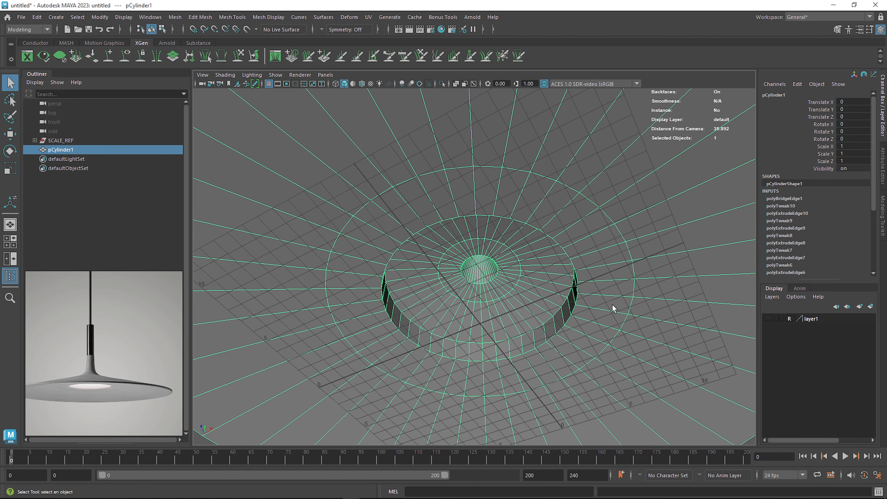
scroll(818, 155, down, 5)
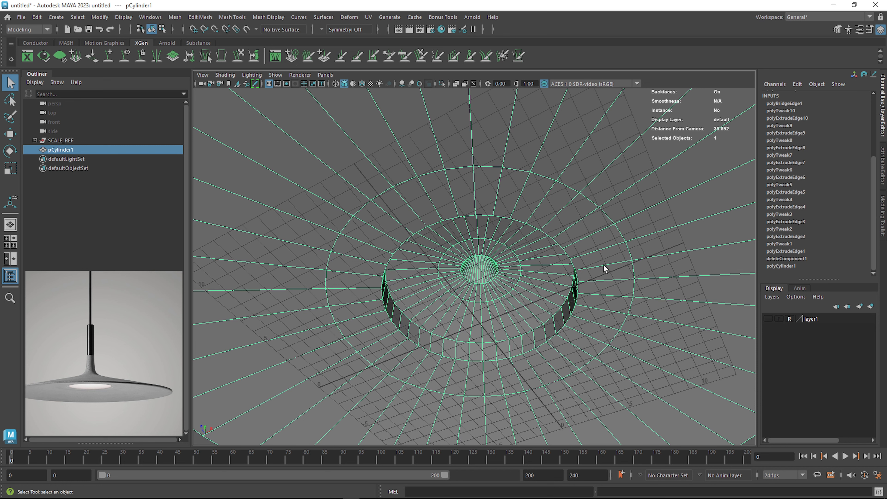
click(595, 255)
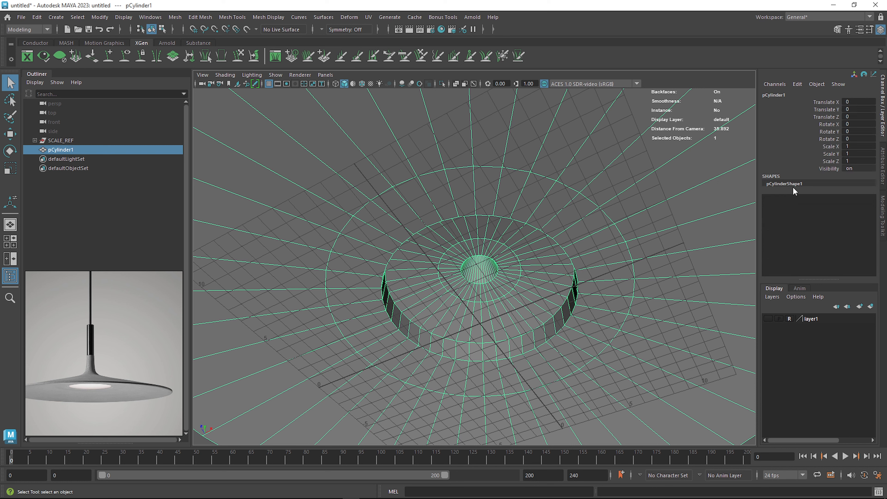
Step: Rename the lamp cylinder as Concrete_base
double_click(63, 149)
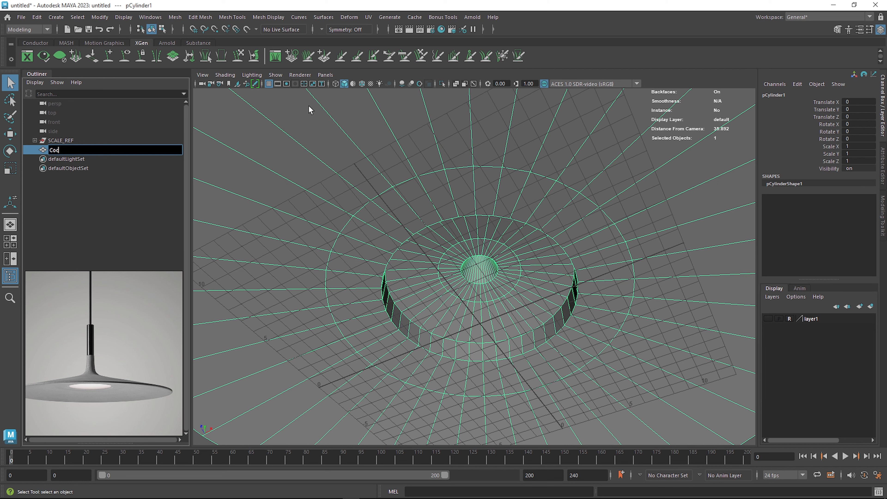
key(Caps_Lock)
text(Con)
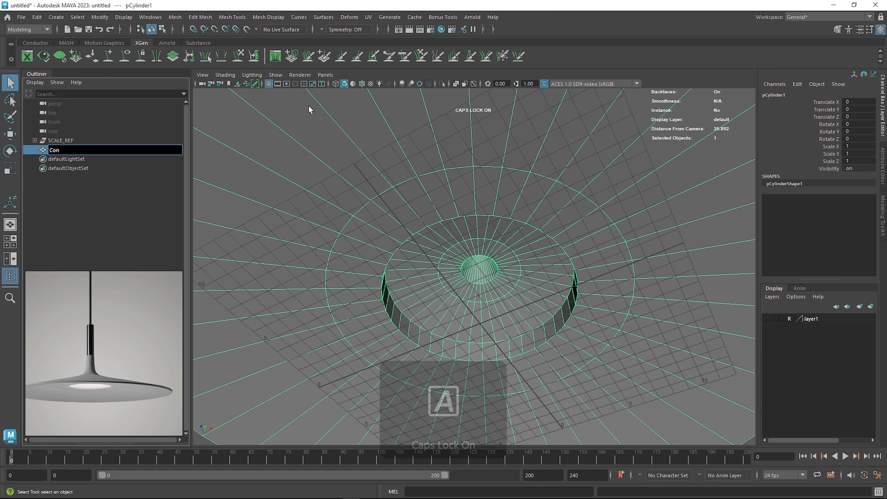
text(crete_base)
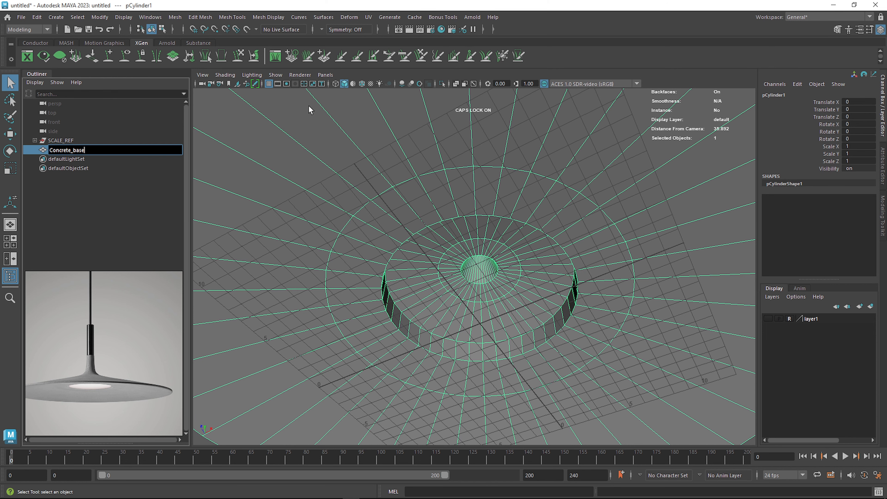
key(Return)
key(Caps_Lock)
Step: Compare Concrete_base with smooth mesh preview off and on, then leave it smoothed and clear the selection
alt+drag(459, 150, 542, 281)
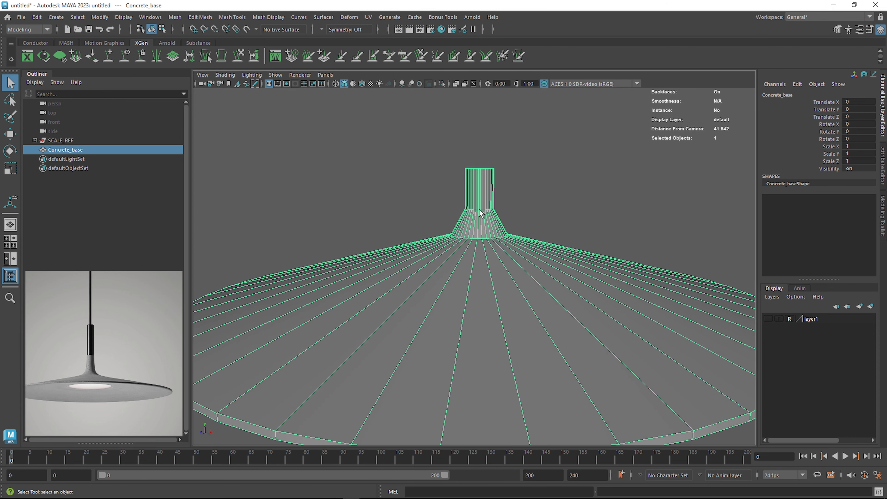
key(3)
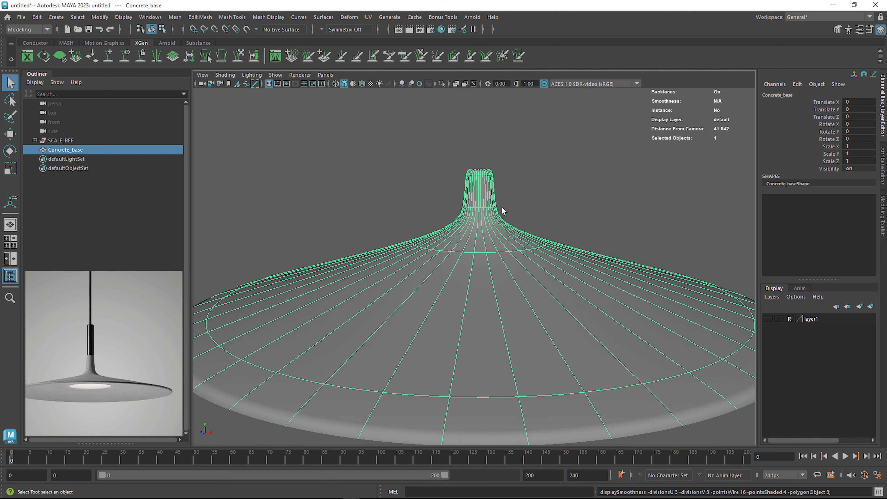
key(1)
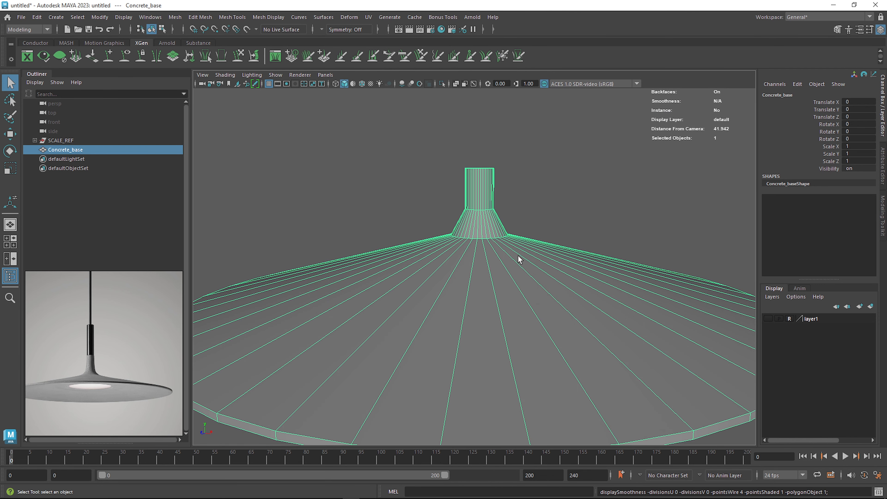
key(3)
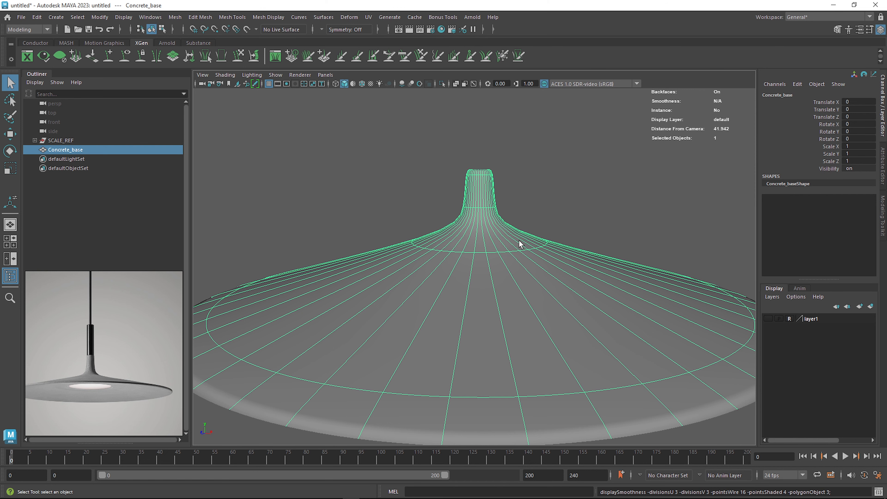
key(1)
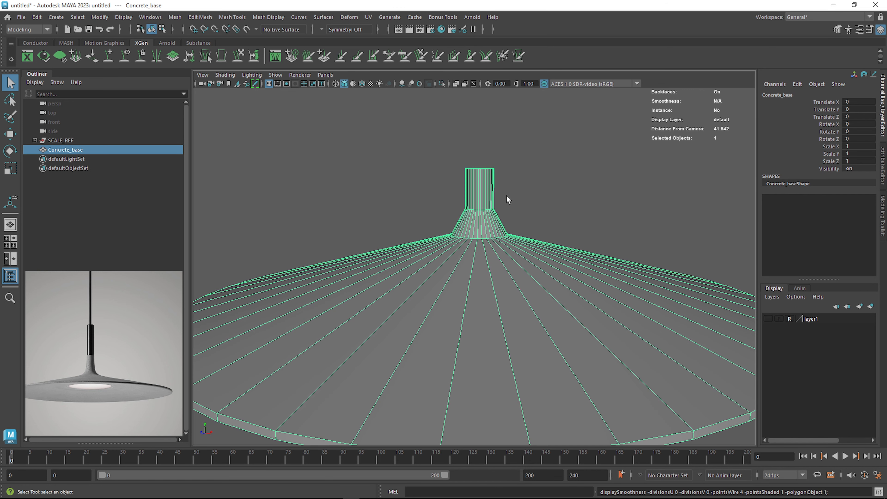
key(3)
click(545, 193)
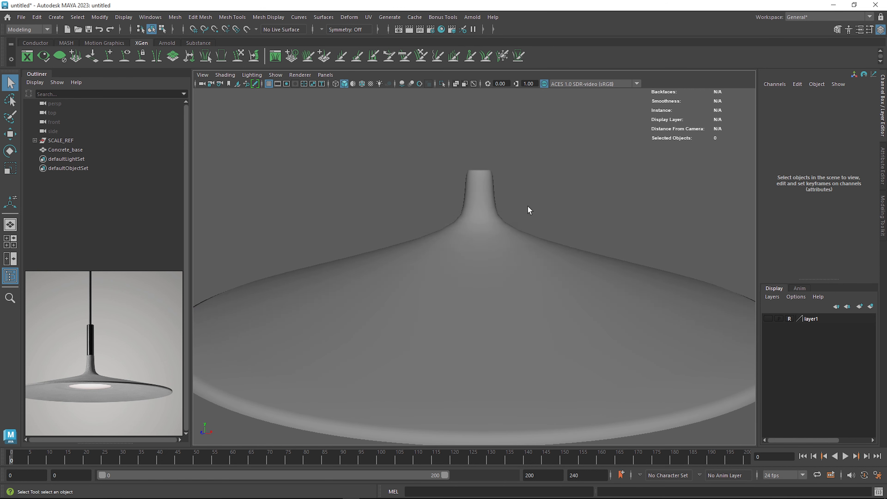
Step: Examine the smoothed lamp's stem opening, shade surface and underside, checking where edges become too soft
alt+drag(529, 208, 495, 266)
scroll(524, 235, up, 8)
alt+drag(523, 198, 532, 147)
alt+middle_drag(532, 153, 542, 339)
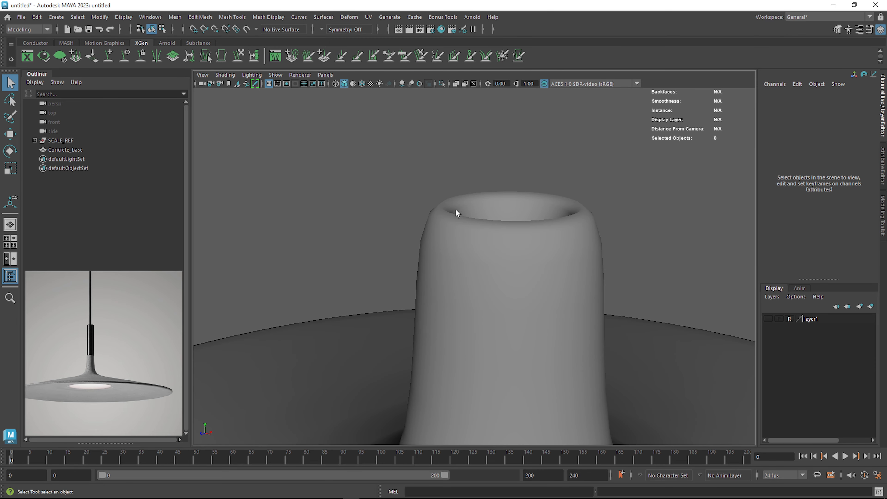
scroll(472, 210, down, 5)
alt+middle_drag(538, 287, 849, 20)
scroll(365, 275, down, 3)
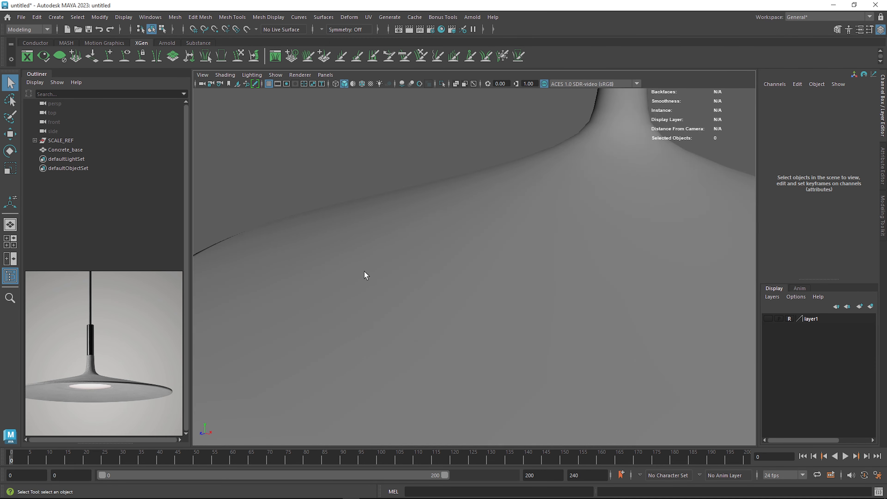
alt+middle_drag(365, 275, 489, 228)
click(490, 231)
alt+drag(509, 205, 509, 177)
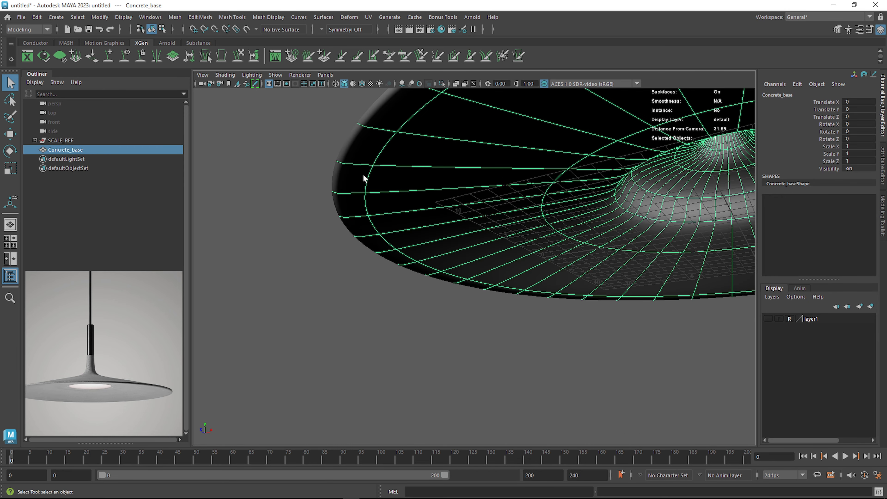
alt+middle_drag(605, 196, 506, 239)
Step: Turn off the smooth preview of Concrete_base and examine the shade's outer rim from above, below and the side
key(1)
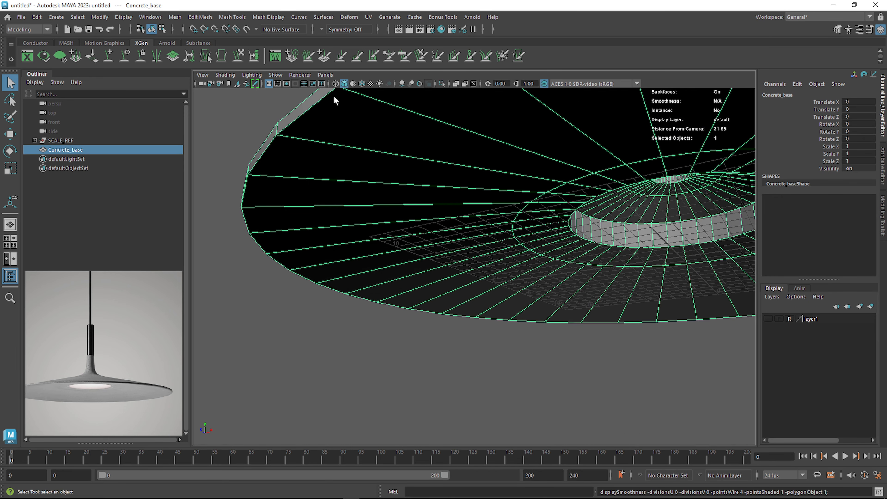
alt+drag(283, 187, 323, 213)
alt+drag(293, 268, 362, 254)
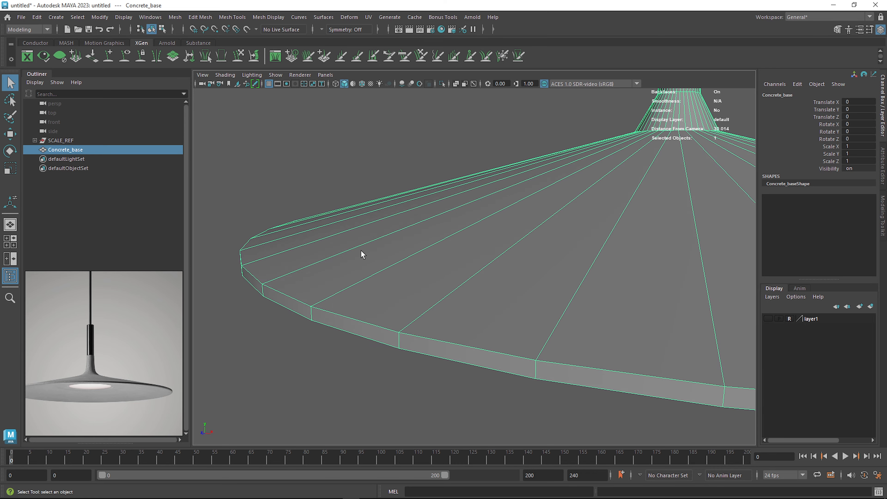
alt+drag(652, 224, 500, 262)
alt+middle_drag(500, 261, 413, 252)
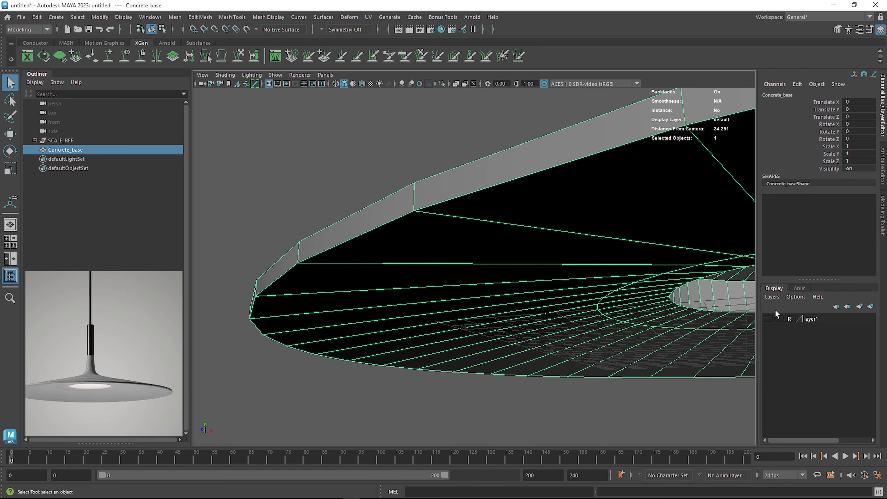
alt+drag(447, 247, 447, 283)
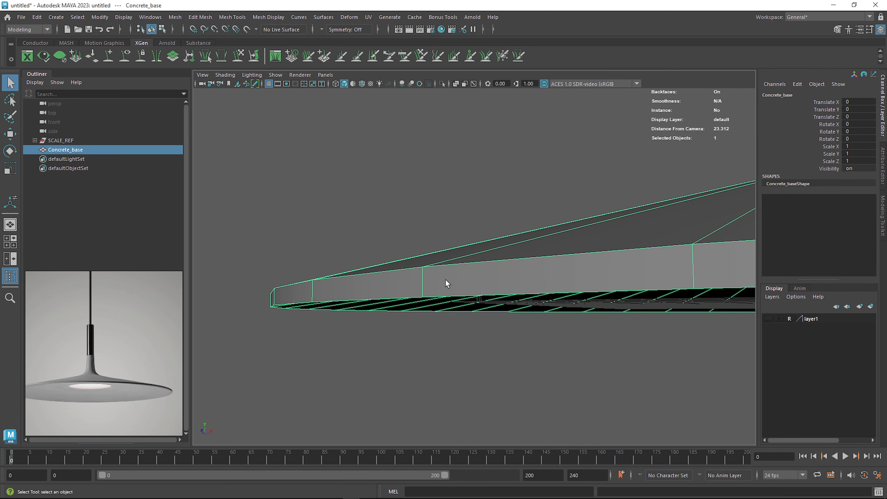
alt+drag(561, 306, 600, 285)
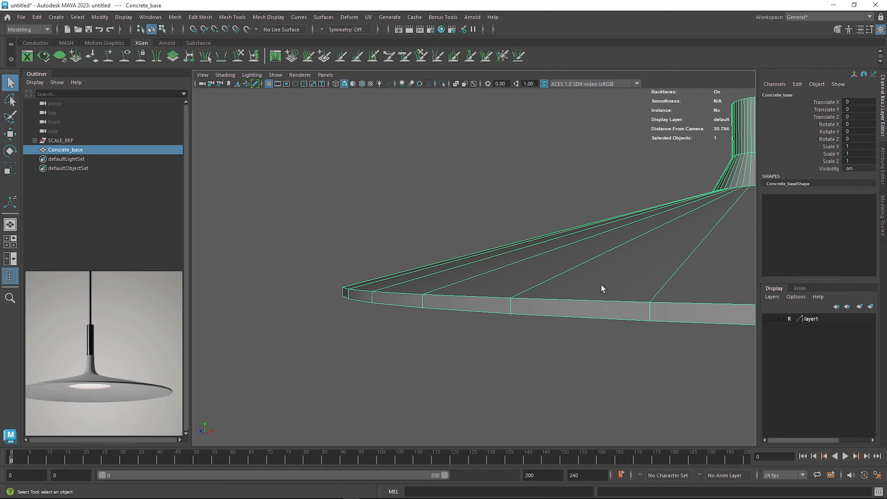
Step: Select the face loop around the shade's outer rim and bevel it with a fraction of 0.645
scroll(430, 312, up, 3)
key(w)
right_drag(417, 236, 420, 262)
click(456, 318)
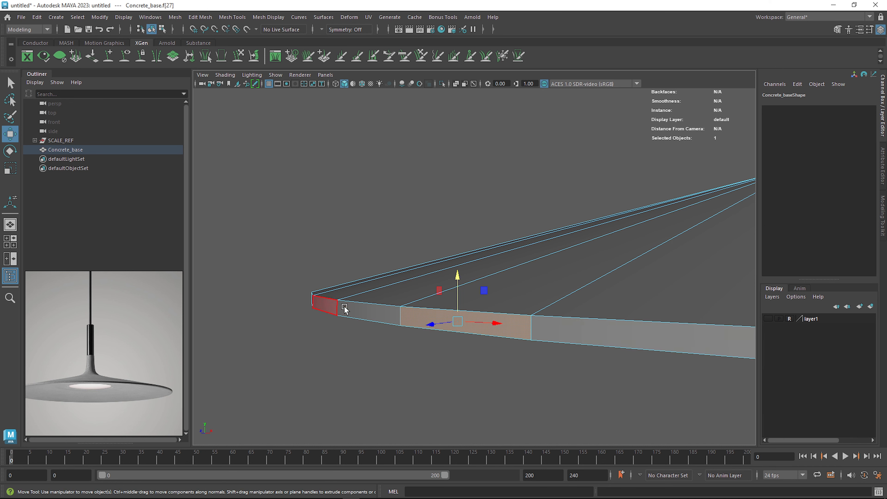
double_click(564, 338)
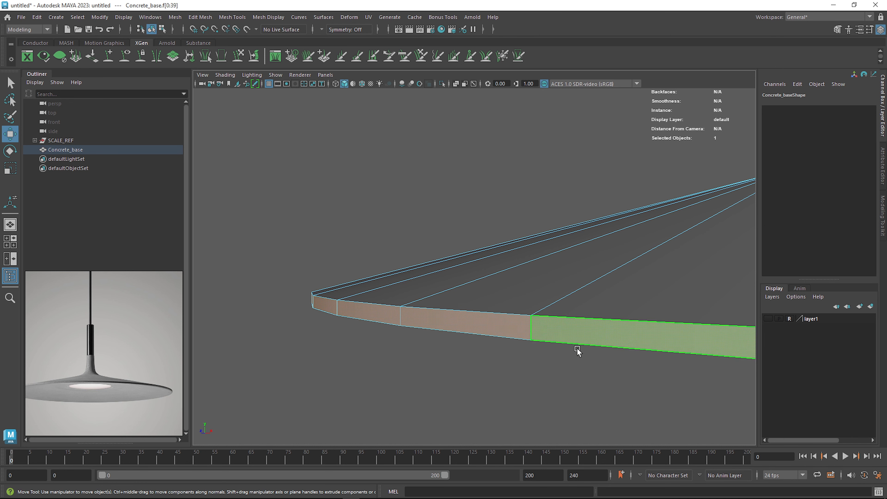
key(ctrl+b)
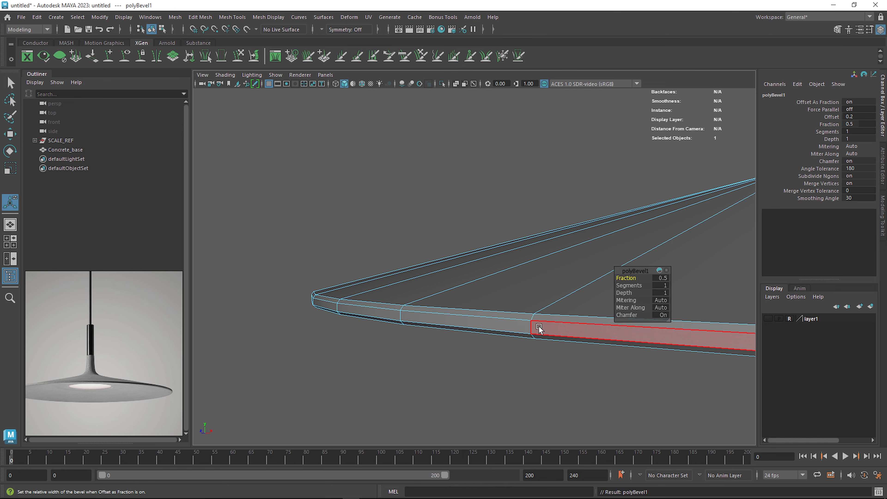
alt+drag(479, 317, 524, 376)
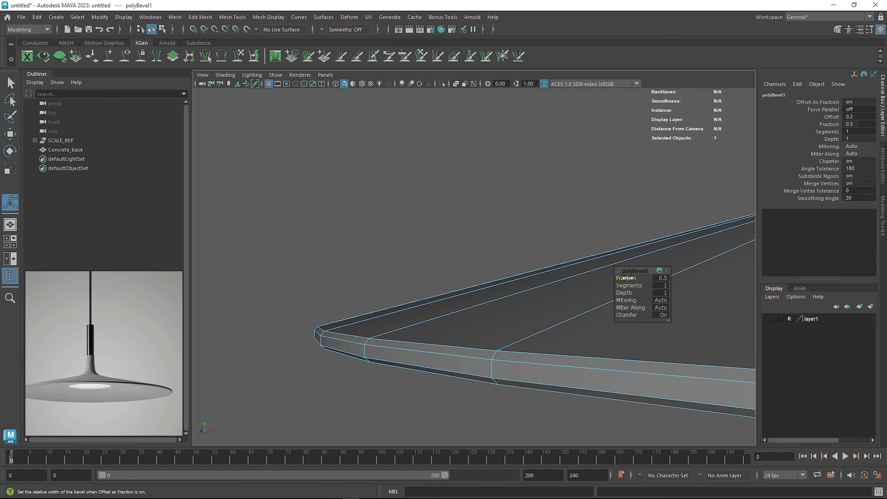
drag(627, 278, 636, 278)
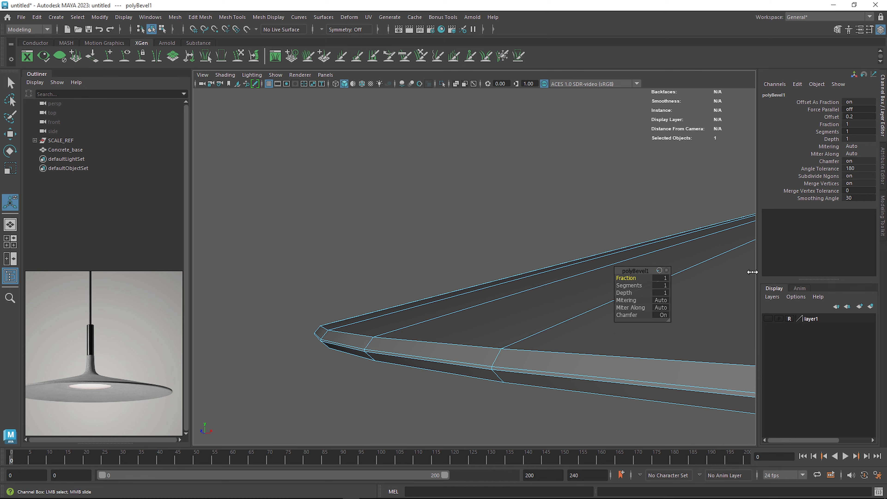
middle_drag(752, 272, 464, 319)
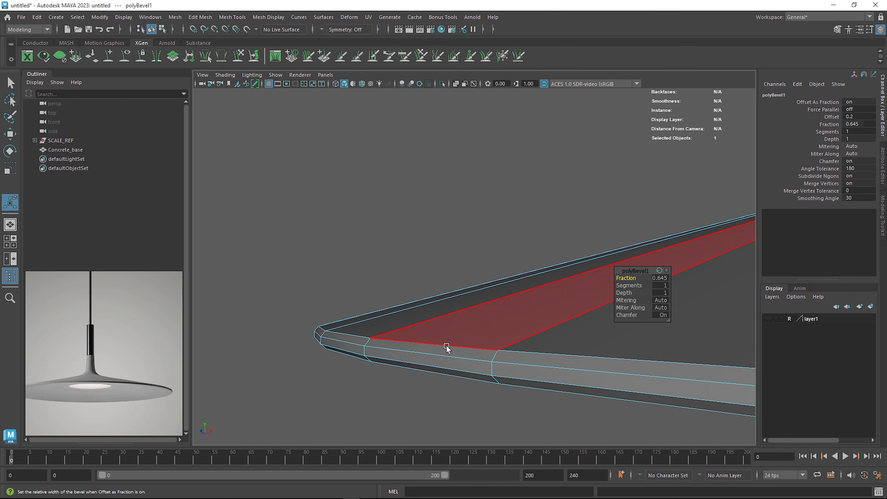
Step: Insert Multi-Cut edge loops just inside the beveled rim on the shade's upper surface and underside, the underside loop at about 1.9%
mouse_move(446, 346)
alt+mouse_down()
mouse_move(444, 329)
mouse_move(451, 342)
alt+mouse_up()
alt+middle_drag(308, 390, 329, 318)
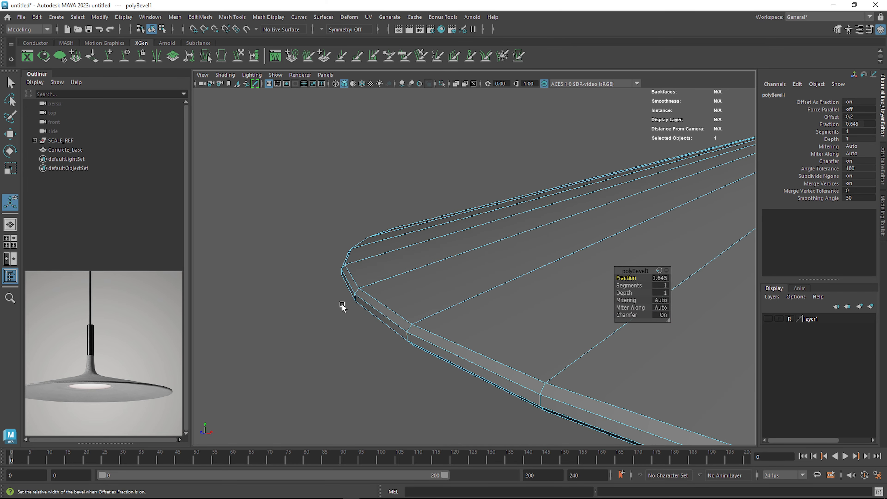
alt+drag(380, 291, 394, 252)
right_drag(383, 235, 428, 206)
shift+right_drag(394, 243, 347, 236)
key(ctrl)
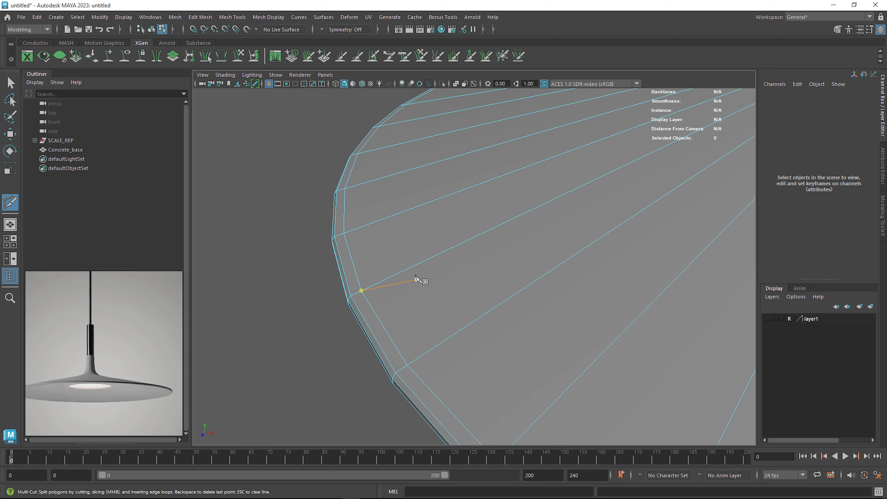
alt+drag(420, 279, 366, 224)
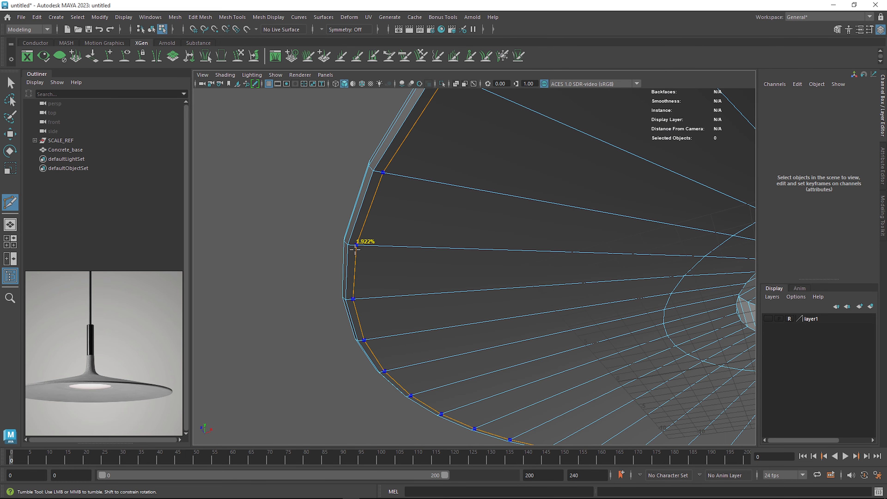
alt+drag(446, 407, 507, 305)
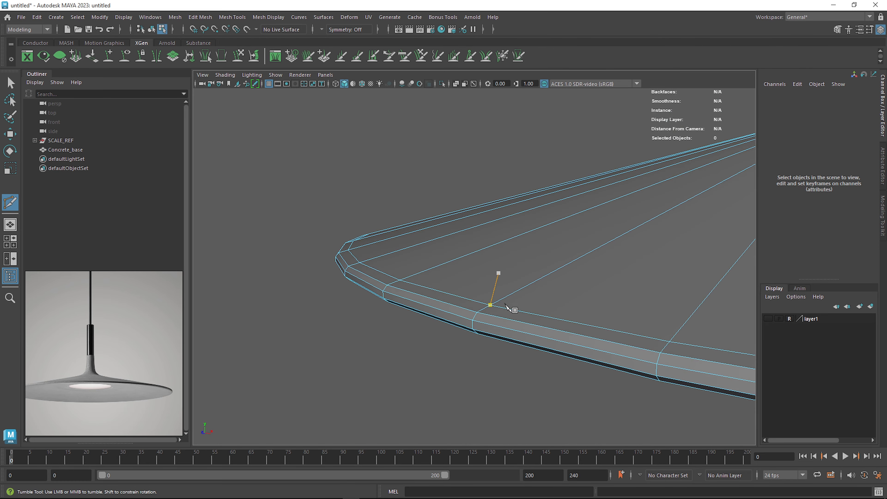
Step: Leave Multi-Cut, return to object mode and view the shade's rim in smooth preview with nothing selected
key(w)
click(390, 261)
click(421, 194)
alt+drag(464, 301, 391, 275)
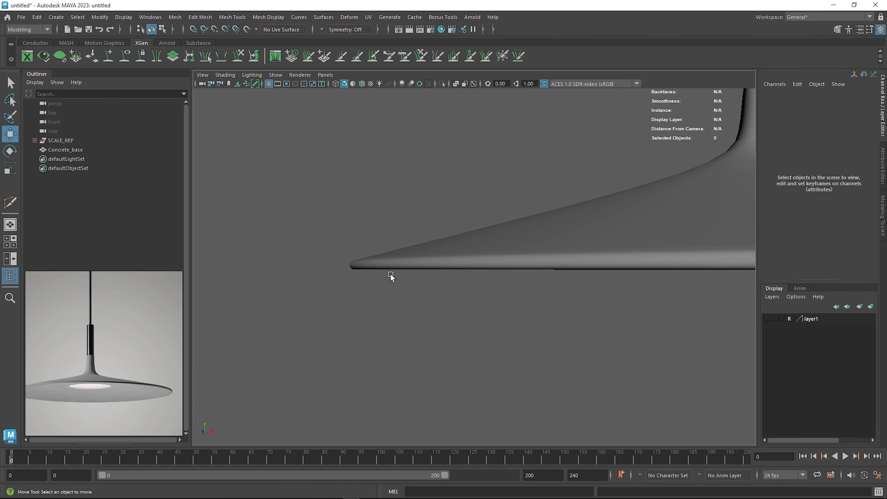
Step: Show layer1 and raise SCALE_REF along Y above Concrete_base to compare the rims of both lamps
click(768, 319)
alt+drag(503, 296, 458, 301)
click(425, 272)
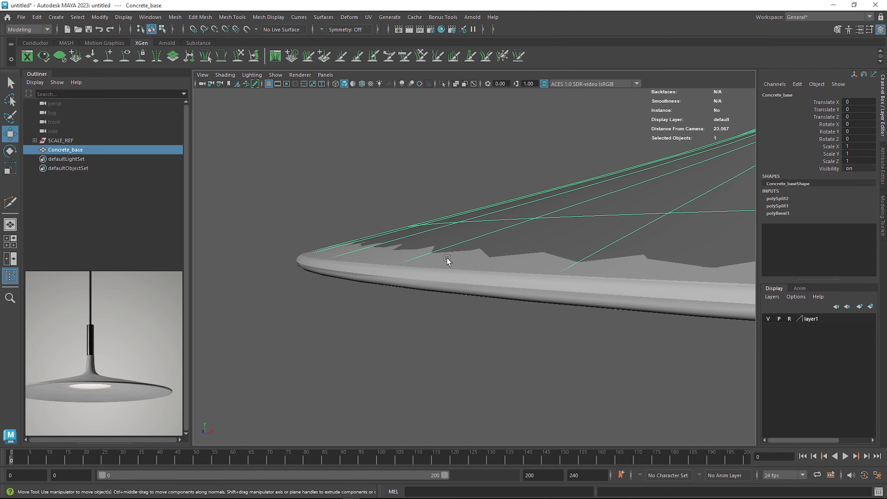
click(57, 140)
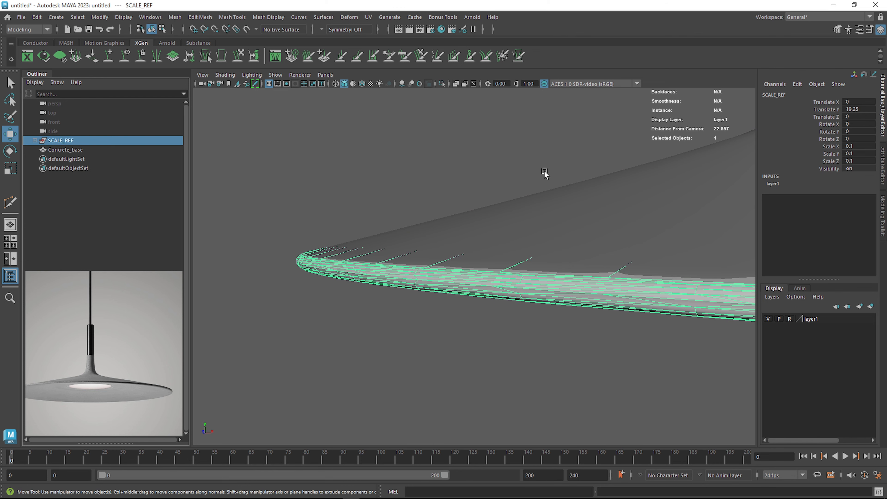
click(816, 110)
middle_drag(457, 192, 459, 172)
click(367, 165)
alt+drag(374, 220, 399, 223)
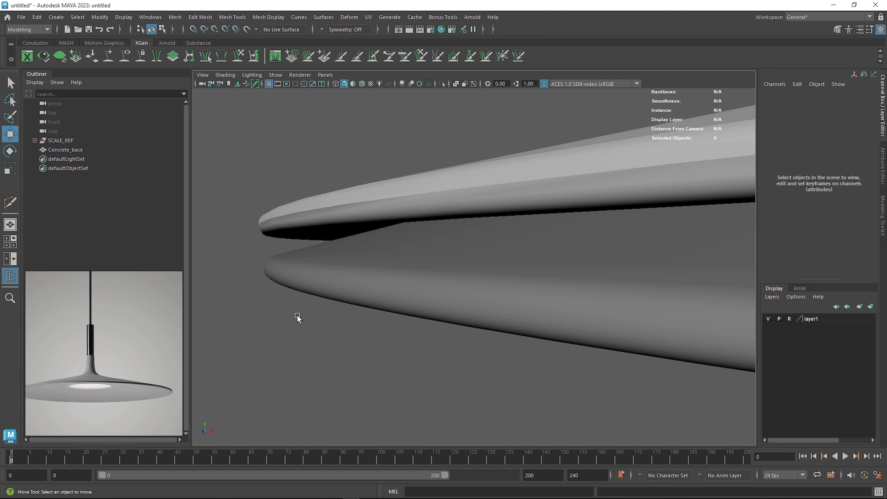
alt+drag(336, 285, 382, 287)
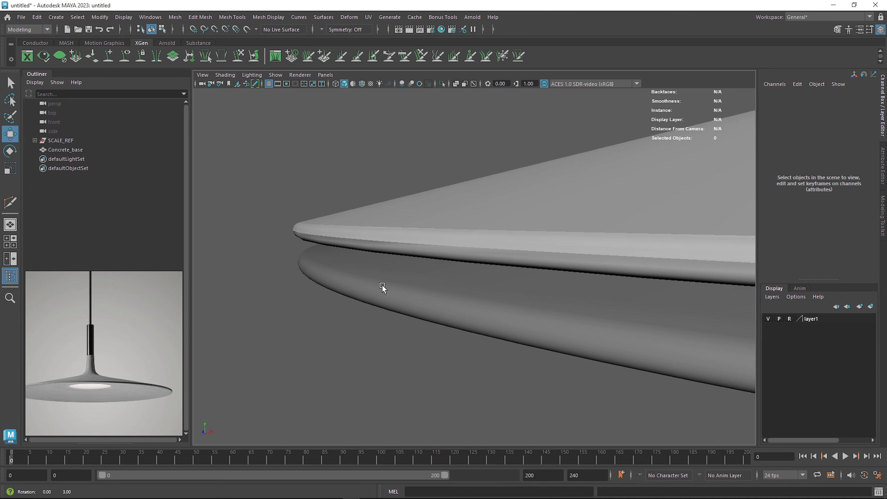
Step: Undo the vertical move of SCALE_REF, hide layer1 and save the scene as Light_Demo_3.mb
click(476, 258)
key(ctrl+z)
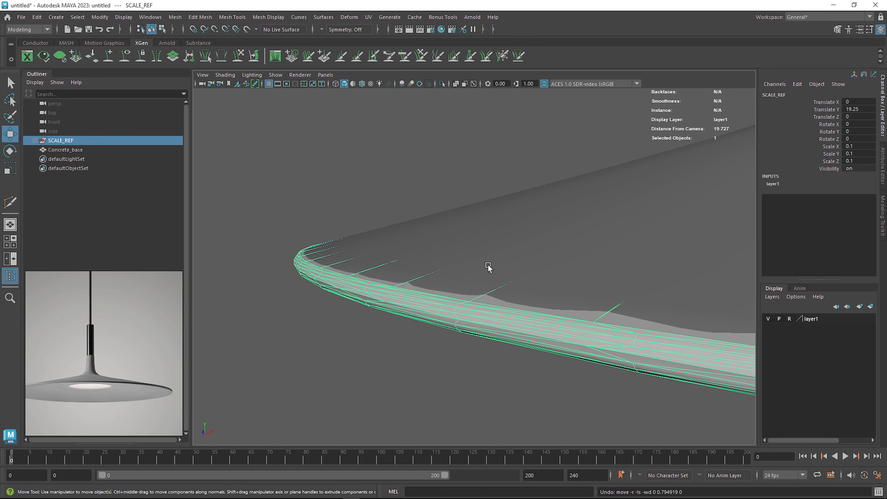
click(767, 318)
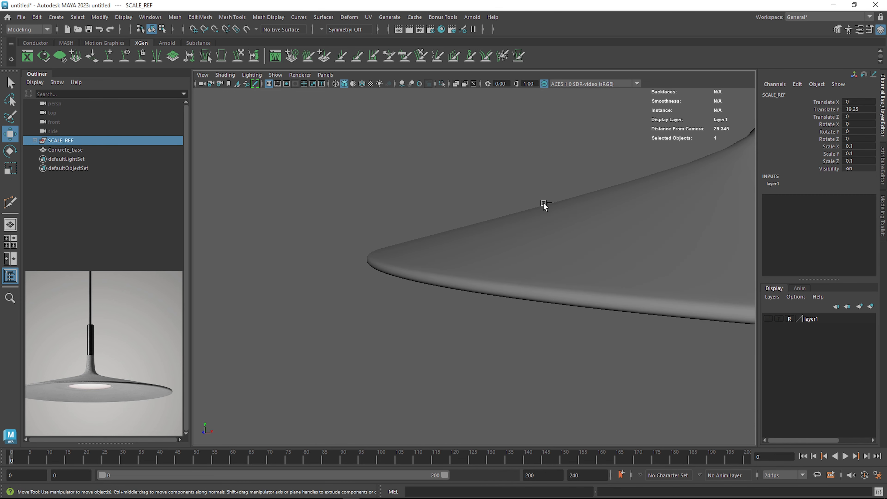
key(q)
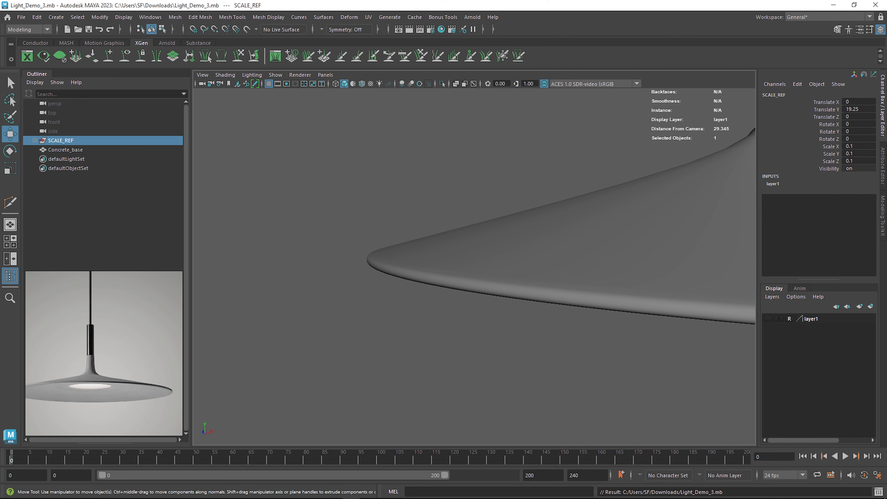
Step: Select Concrete_base's vertices at the top of the neck, frame them in unsmoothed display and switch to face selection
scroll(529, 247, down, 5)
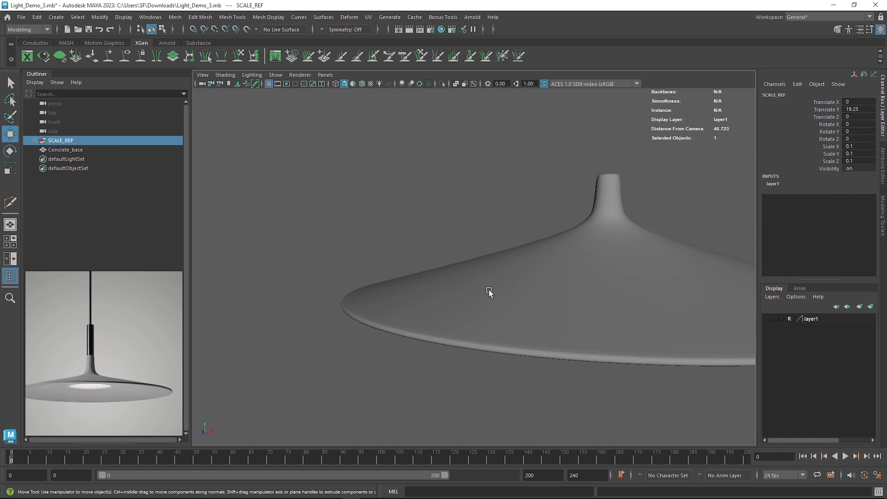
click(598, 279)
alt+middle_drag(639, 259, 510, 308)
scroll(510, 308, up, 3)
key(1)
right_drag(520, 245, 475, 240)
drag(476, 198, 597, 256)
key(f)
alt+drag(523, 256, 514, 276)
alt+middle_drag(514, 275, 580, 221)
right_drag(434, 205, 436, 227)
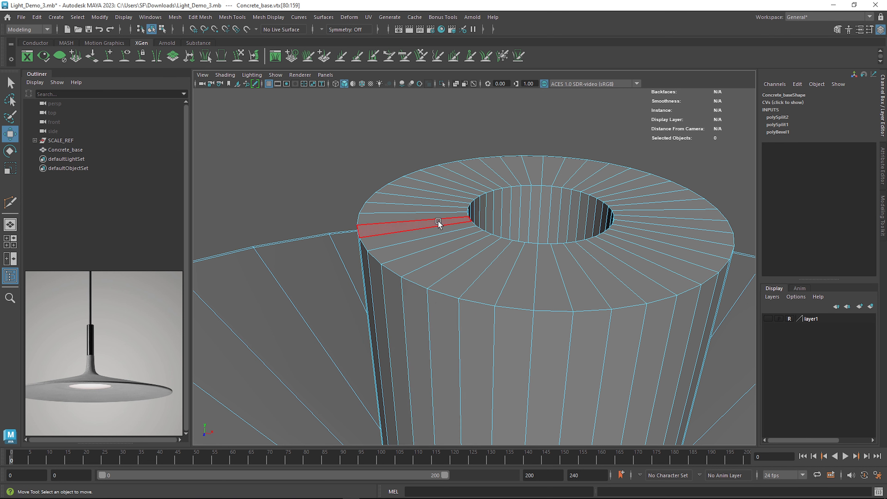
Step: Examine the concrete neck's top edge in the reference photo and select the face loop on top of the modeled neck
click(400, 236)
scroll(99, 333, up, 5)
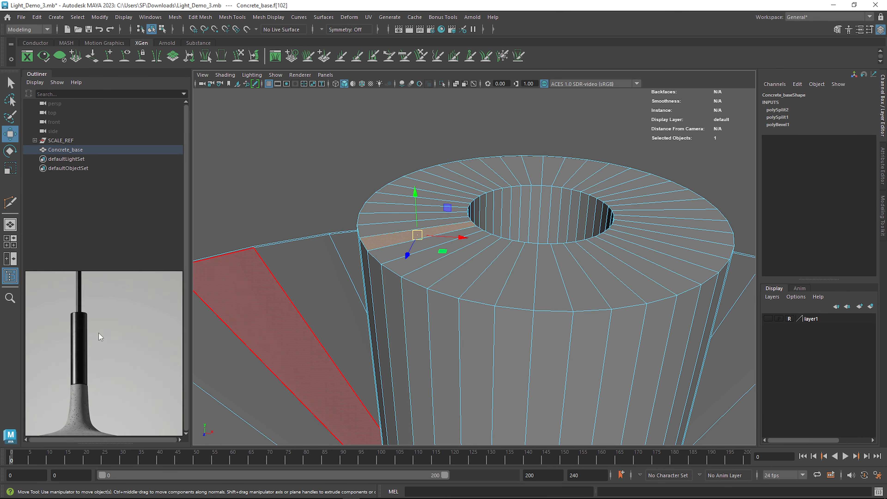
scroll(132, 324, up, 8)
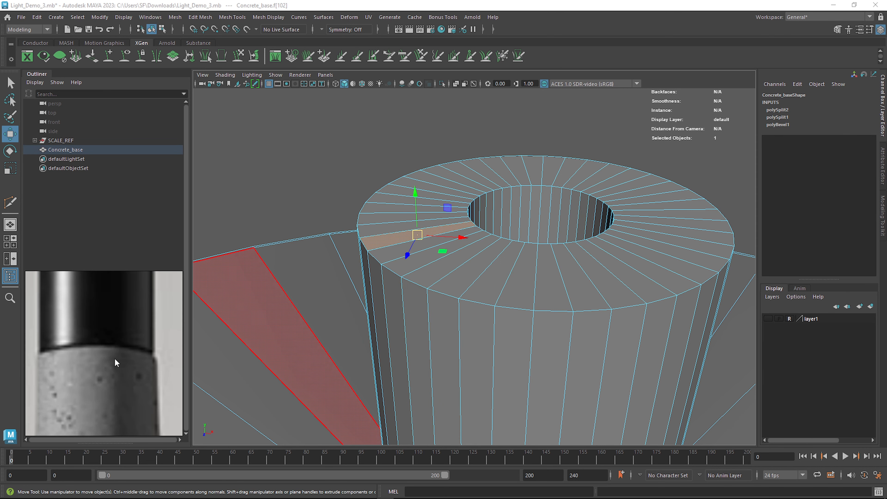
scroll(179, 339, up, 1)
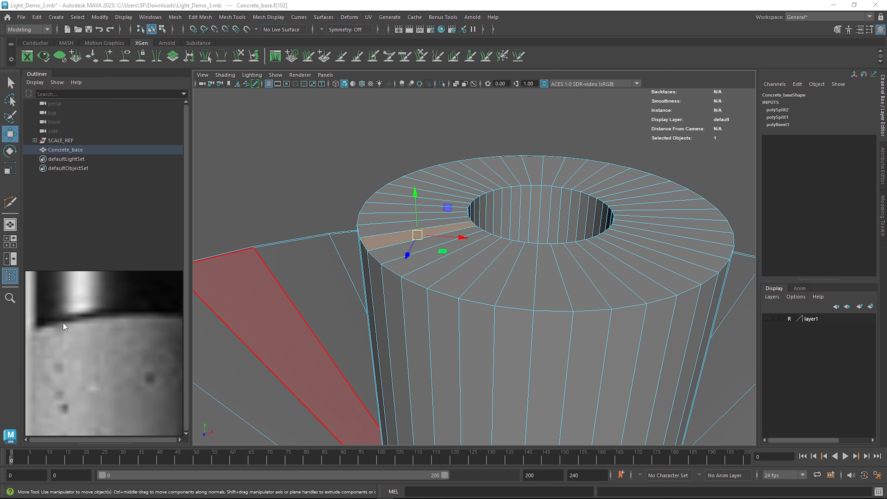
drag(59, 333, 104, 341)
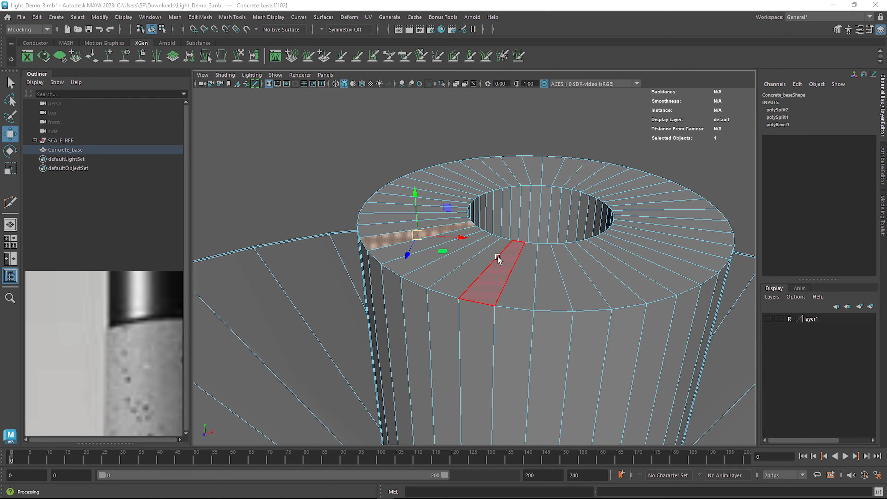
double_click(519, 301)
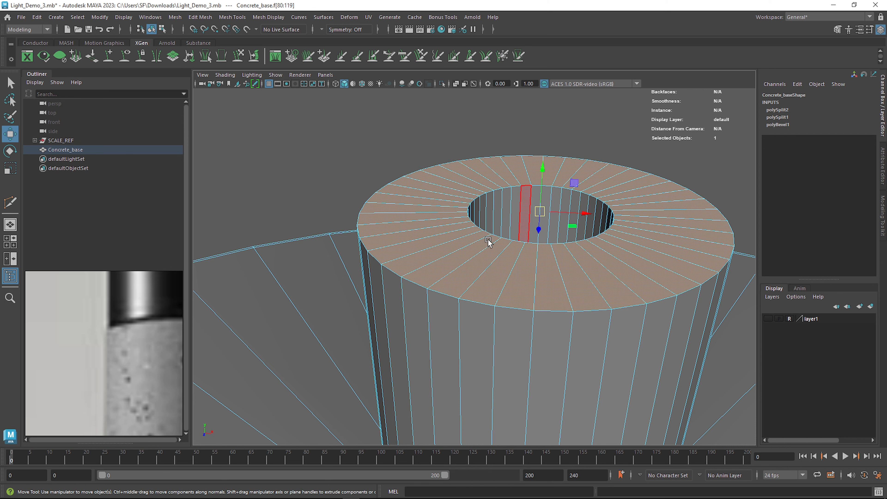
Step: Bevel the outer edge loop at the top of the neck with 2 segments and a fraction of 0.118, checking it in smooth preview
right_drag(434, 267, 436, 220)
double_click(422, 293)
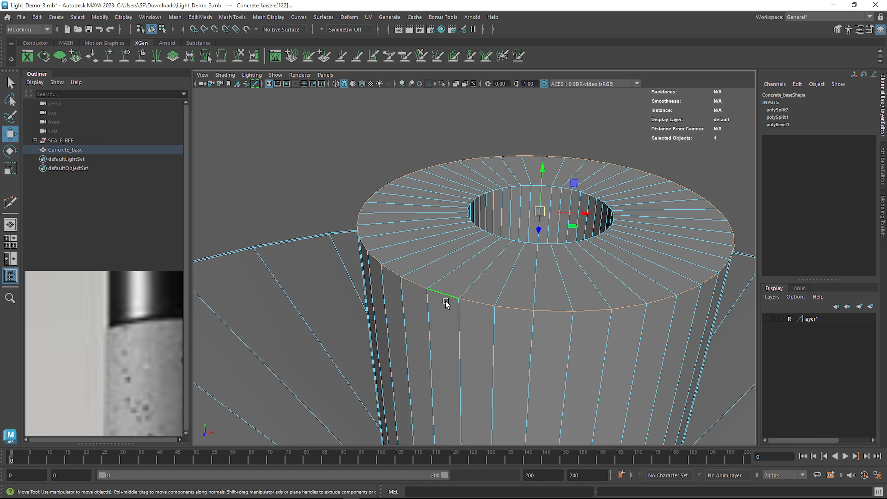
key(ctrl+b)
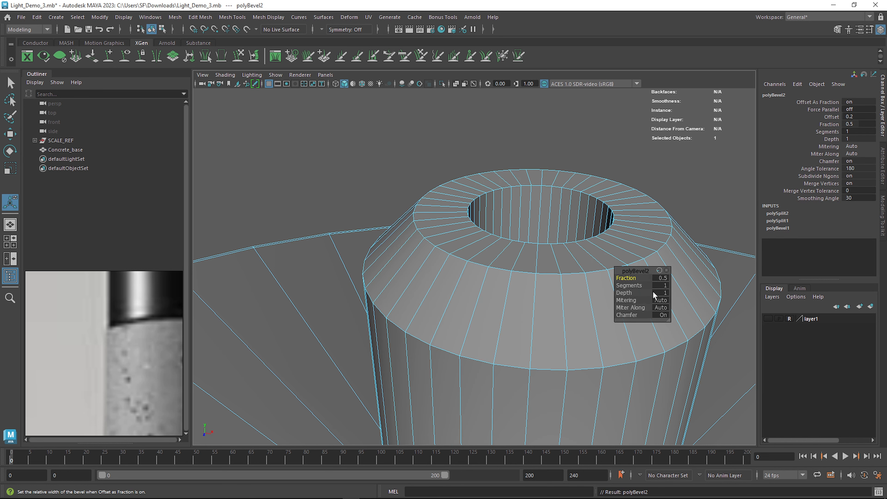
click(660, 286)
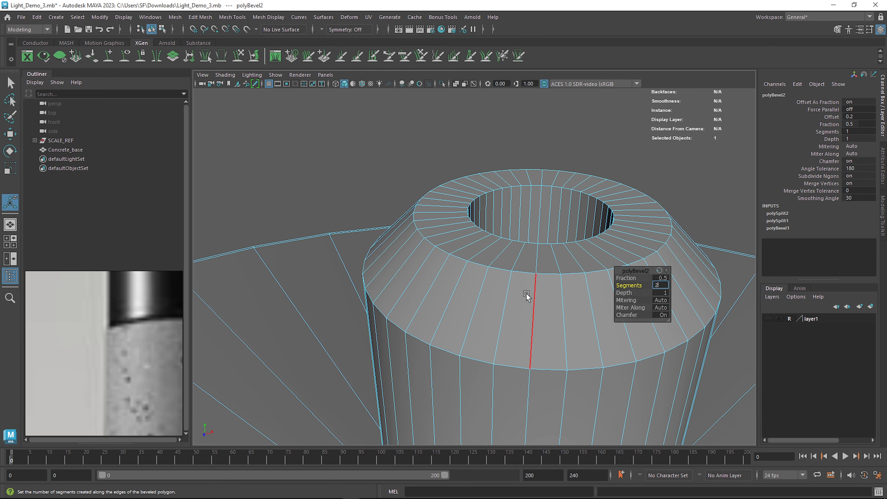
text(2)
key(Return)
drag(625, 279, 466, 307)
drag(623, 278, 646, 294)
key(3)
scroll(479, 309, down, 4)
alt+drag(479, 309, 461, 322)
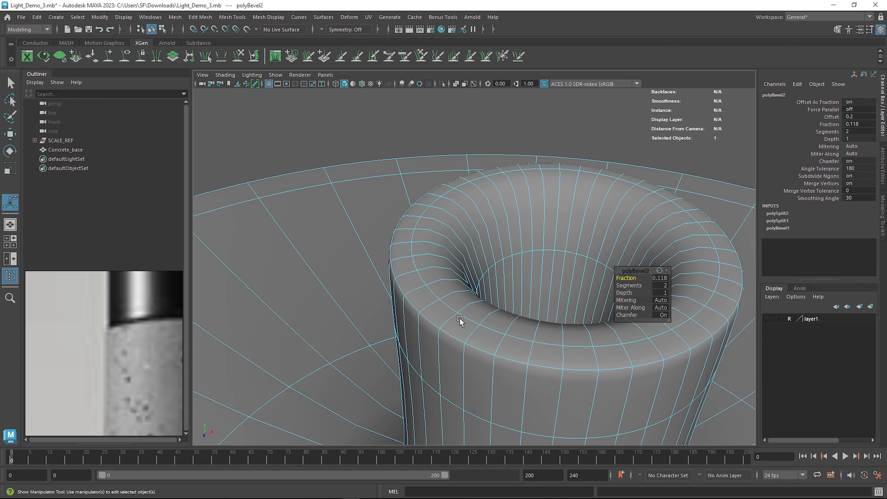
Step: Insert Multi-Cut support loops around the neck's hole, one on the top face and one just inside the hole's wall
scroll(460, 322, up, 3)
key(1)
right_drag(496, 191, 449, 198)
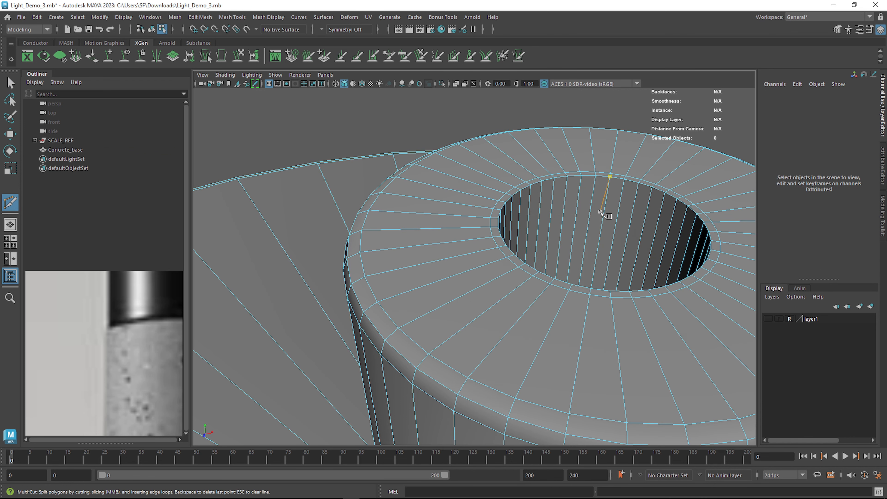
alt+drag(604, 198, 569, 222)
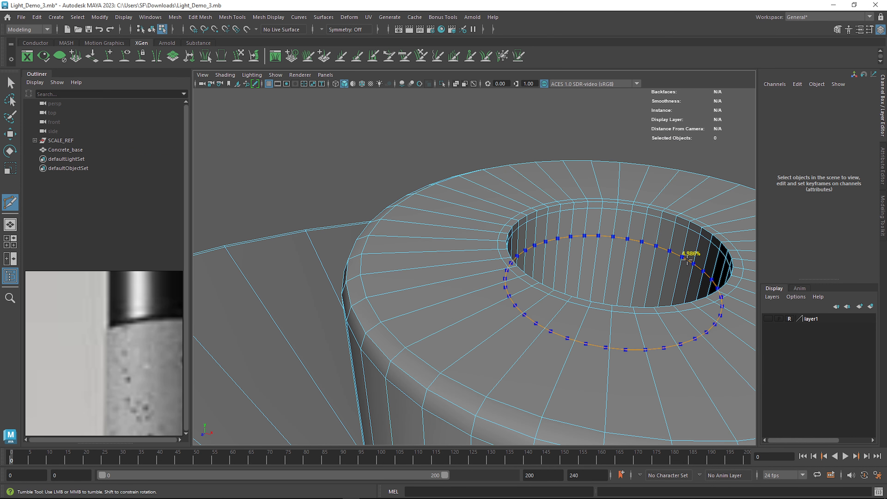
click(617, 209)
Step: Examine the transition from neck to shade in smoothed and unsmoothed display against the reference photo
key(3)
scroll(596, 289, down, 4)
alt+drag(596, 288, 628, 146)
scroll(614, 296, down, 5)
alt+drag(537, 330, 535, 289)
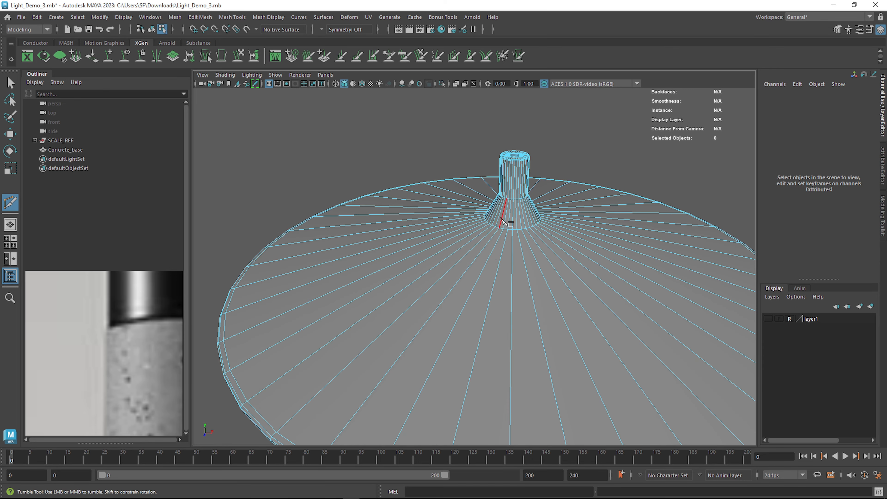
alt+drag(512, 242, 550, 364)
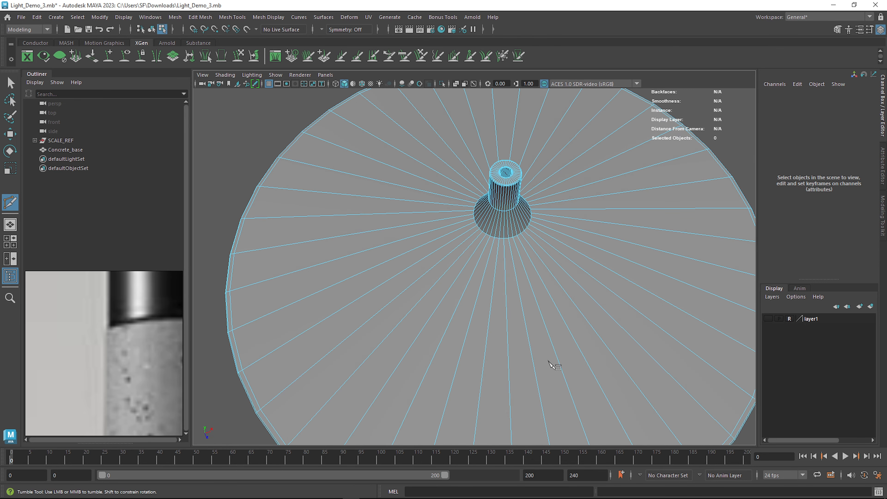
alt+drag(540, 298, 538, 289)
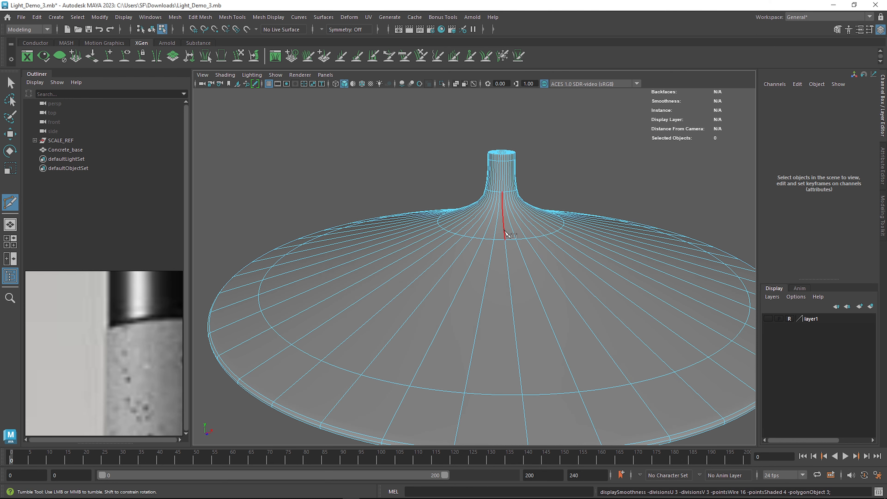
scroll(493, 205, up, 5)
alt+middle_drag(505, 208, 491, 175)
scroll(147, 370, down, 10)
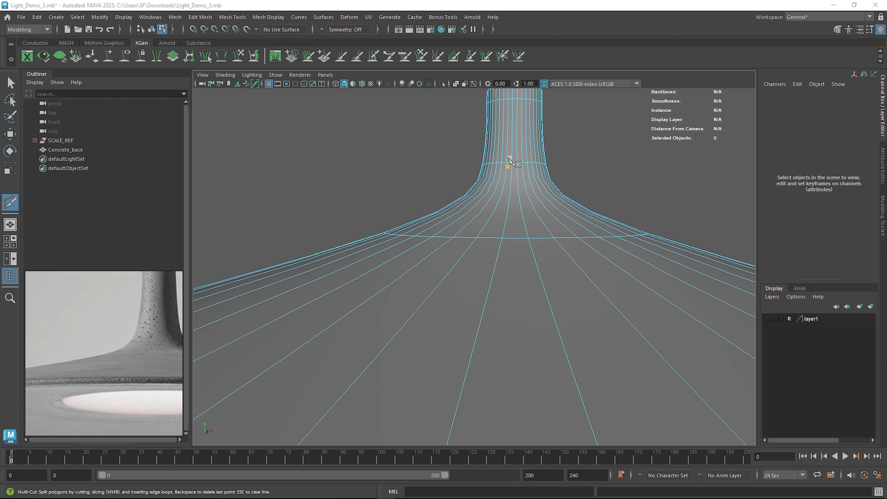
scroll(147, 347, down, 2)
scroll(487, 249, down, 4)
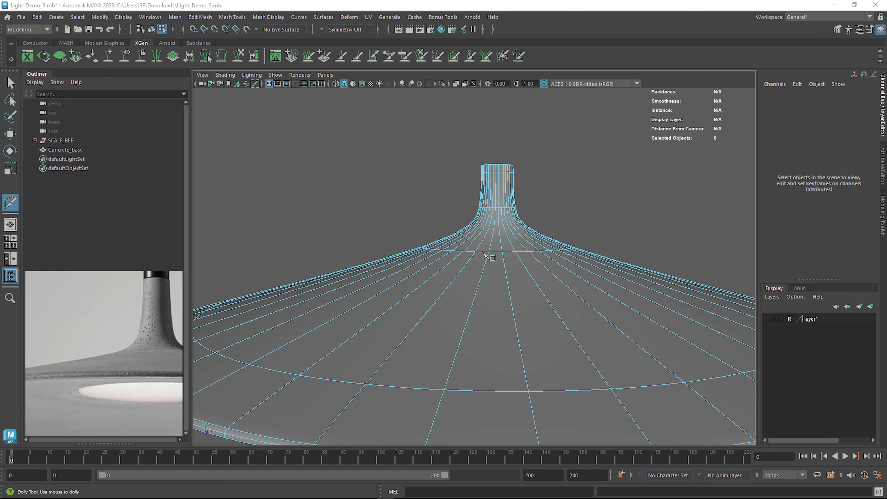
alt+drag(485, 250, 481, 279)
key(1)
key(3)
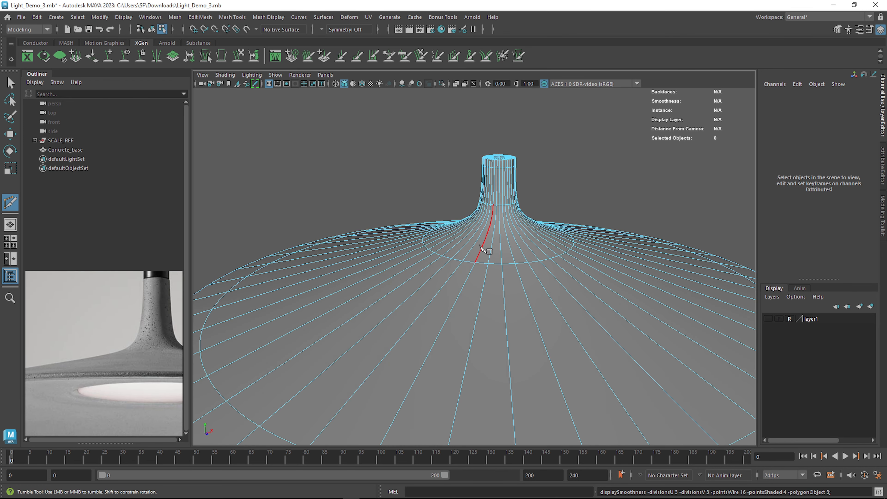
key(1)
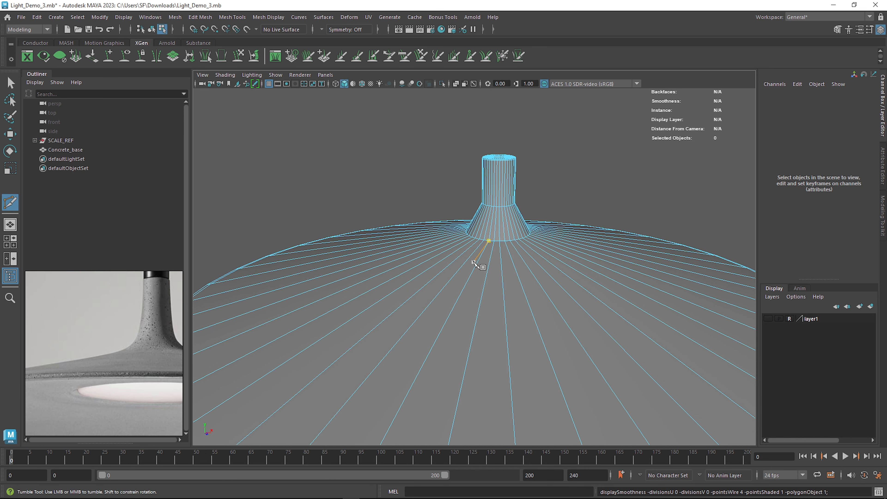
key(3)
Step: Insert a Multi-Cut edge loop on the shade's upper surface around the neck's flare and leave Multi-Cut
drag(479, 247, 476, 276)
alt+drag(539, 198, 506, 232)
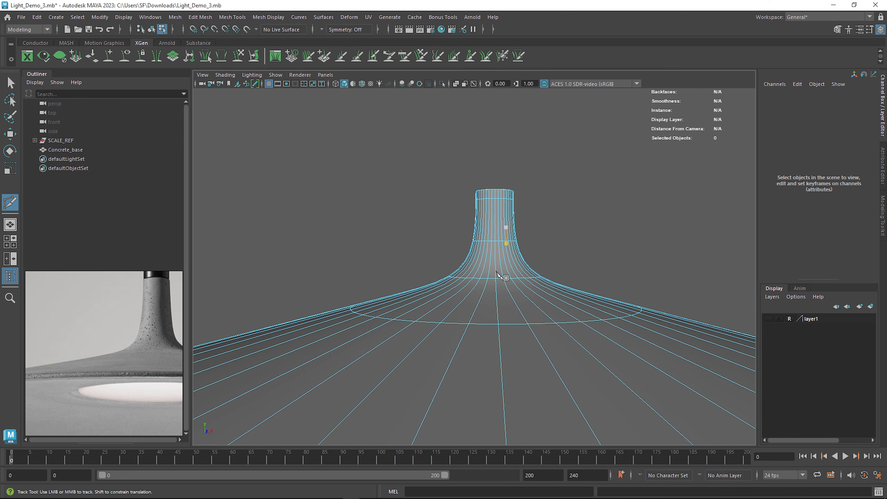
alt+right_drag(507, 232, 529, 280)
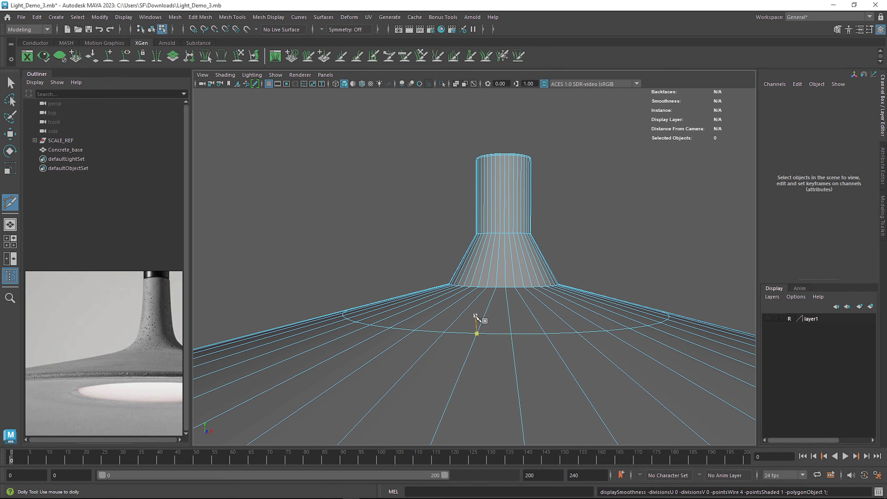
key(w)
Step: Select the new edge loop around the neck's flare and shift it along the shade with the Slide Edge Tool
alt+drag(503, 314, 503, 327)
alt+middle_drag(503, 328, 503, 273)
right_drag(491, 235, 501, 211)
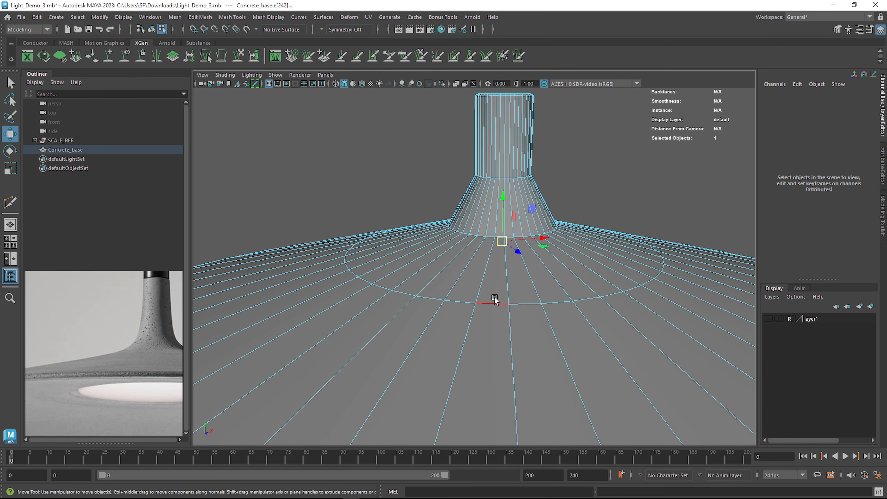
double_click(495, 302)
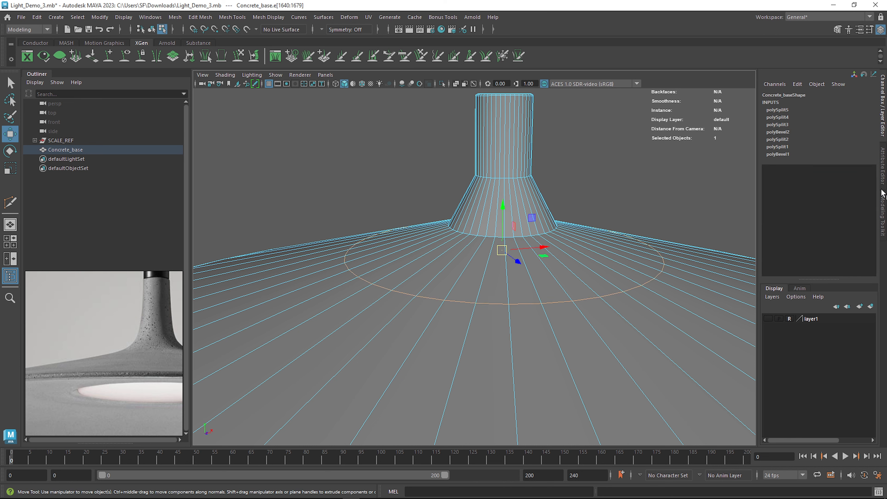
click(883, 208)
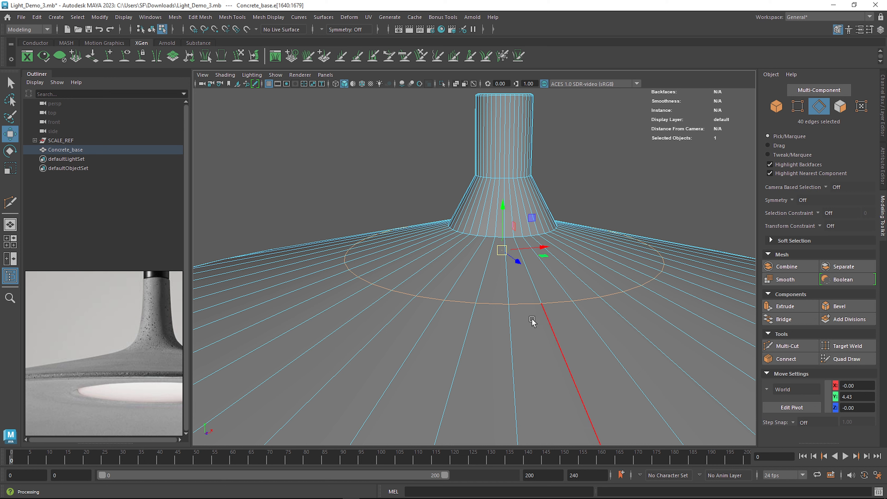
shift+right_click(528, 305)
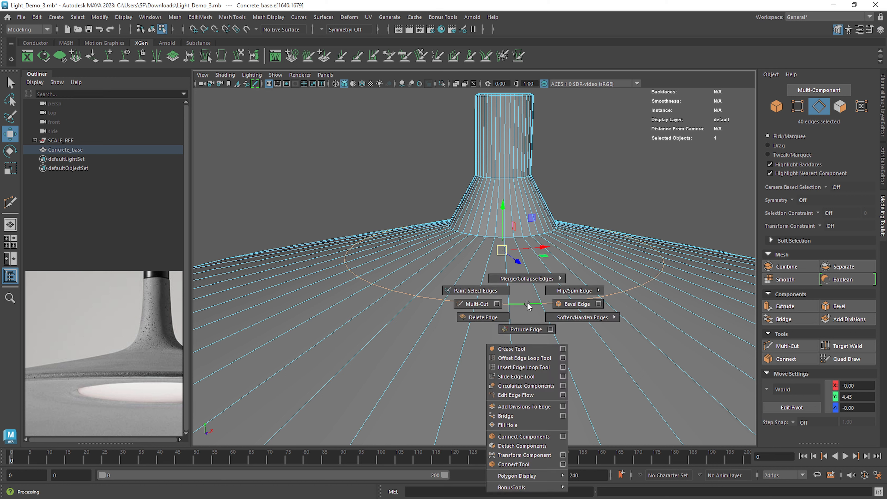
click(522, 378)
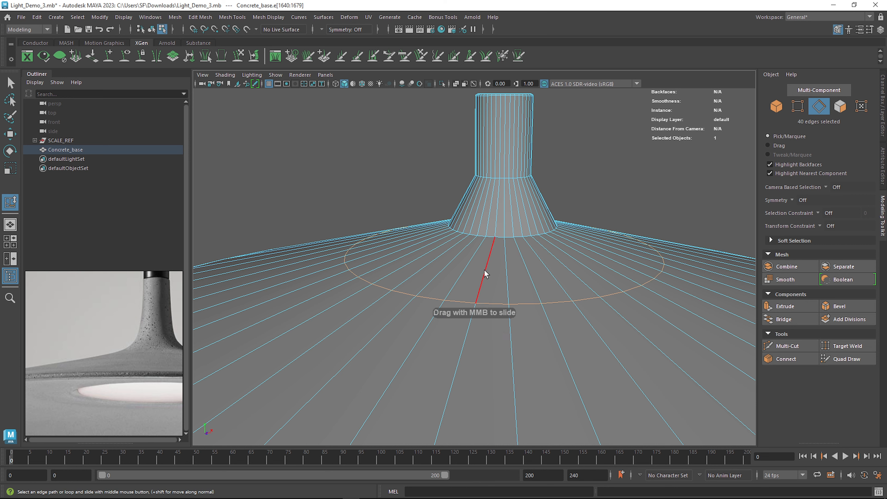
middle_drag(560, 258, 580, 234)
Step: Slide the loop closer to and farther from the flare, comparing smoothed and unsmoothed display, and leave it a short distance outside the flare
key(3)
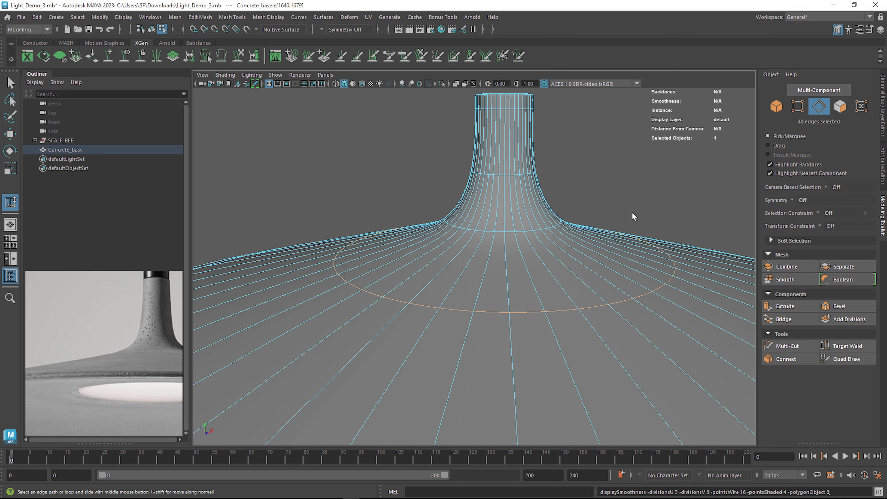
middle_drag(632, 213, 610, 199)
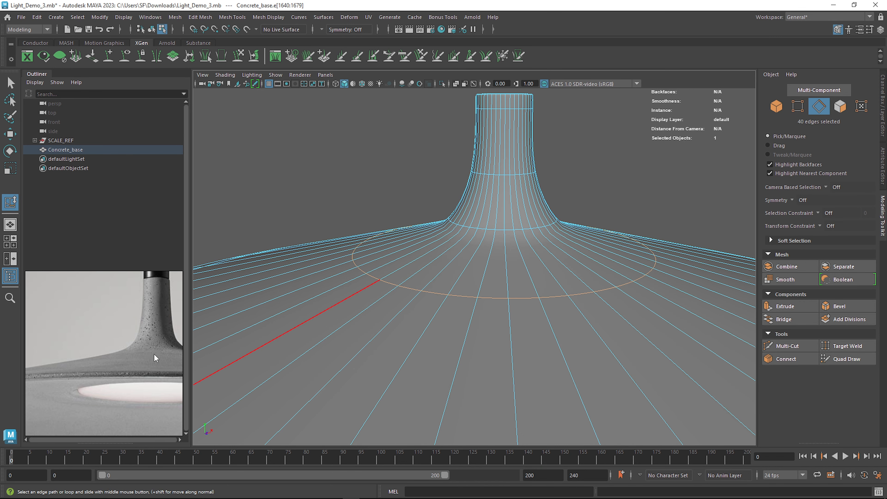
alt+drag(548, 241, 549, 226)
middle_drag(549, 230, 593, 230)
key(1)
key(3)
key(1)
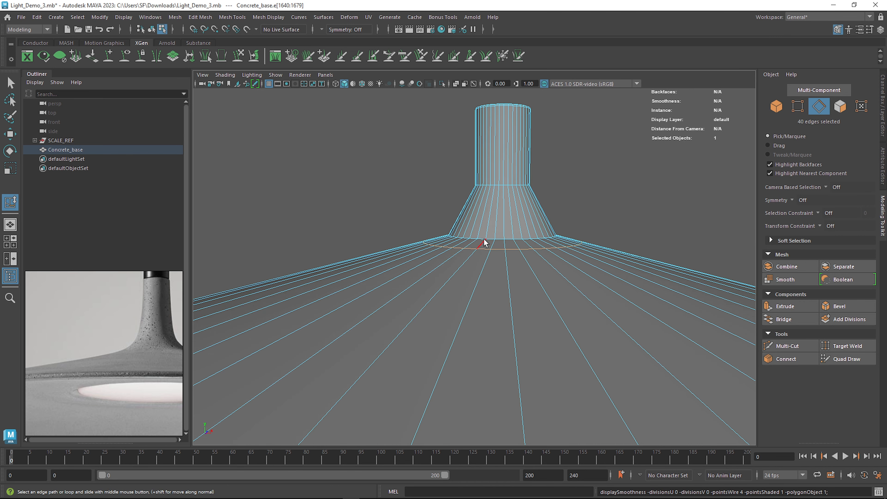
key(3)
middle_drag(562, 231, 476, 222)
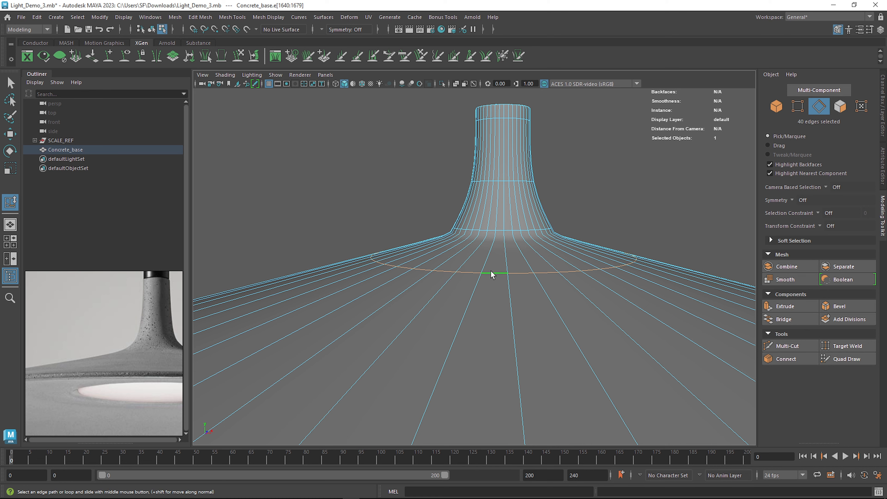
key(3)
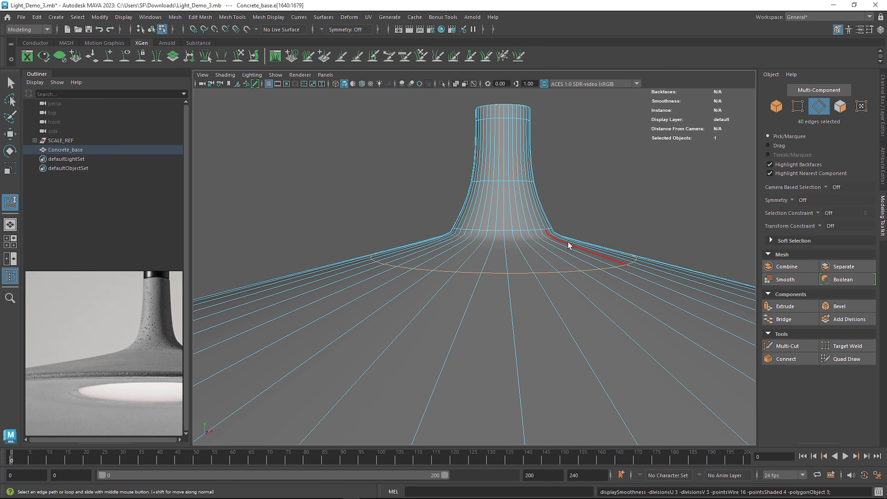
Step: Slide the support loop farther out along the shade from the neck's flare, comparing the result in smoothed and unsmoothed display
key(1)
key(3)
key(1)
key(3)
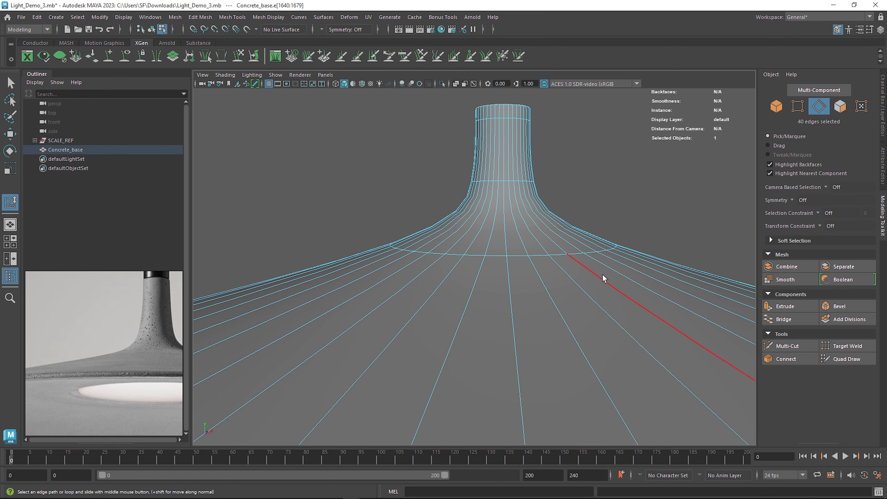
middle_drag(516, 250, 520, 250)
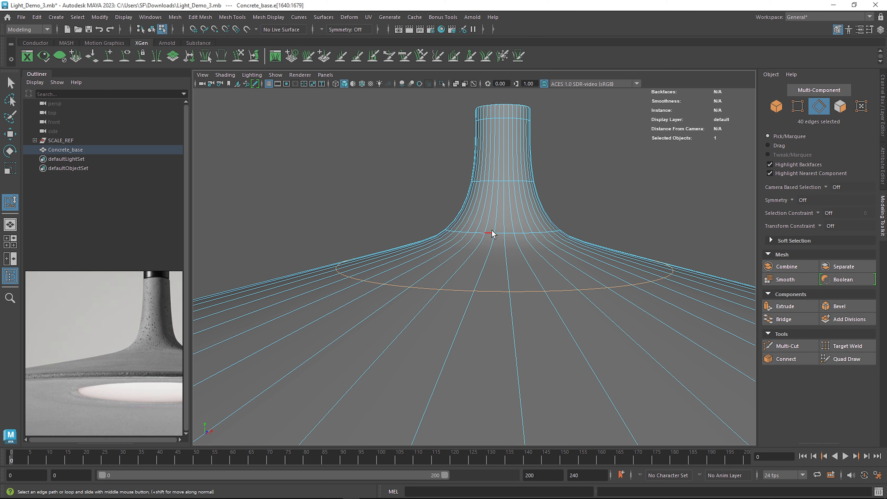
key(1)
Step: Insert a Multi-Cut edge loop around the sloped flare at the neck's base, then select it and preview the mesh smoothed
right_drag(507, 204, 456, 214)
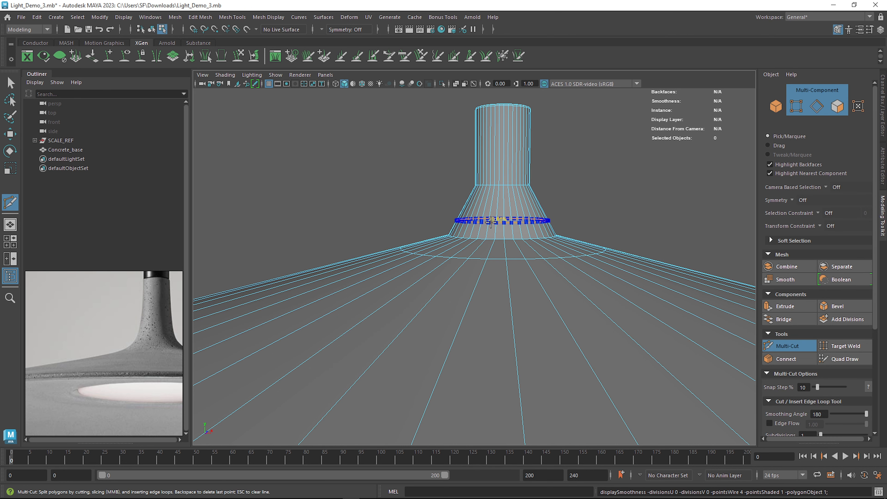
ctrl+click(493, 219)
scroll(522, 238, up, 3)
key(w)
double_click(510, 199)
key(3)
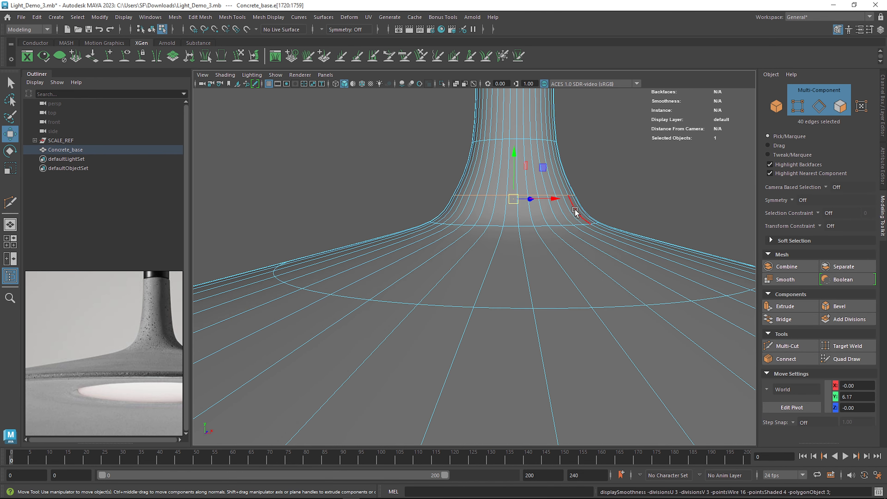
Step: Try scaling the new flare loop uniformly, then shift it up toward the neck with the Slide Edge Tool
scroll(589, 184, down, 3)
key(r)
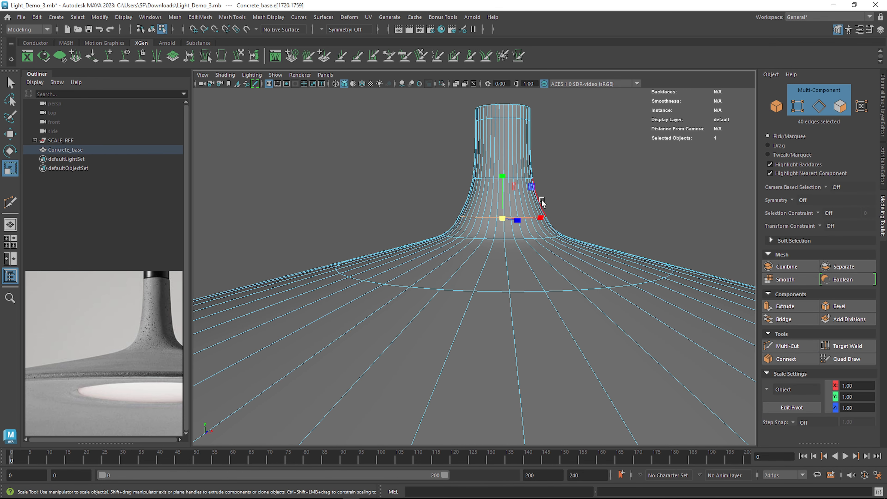
mouse_move(502, 217)
mouse_down()
mouse_move(473, 212)
mouse_move(494, 216)
mouse_up()
scroll(481, 209, up, 3)
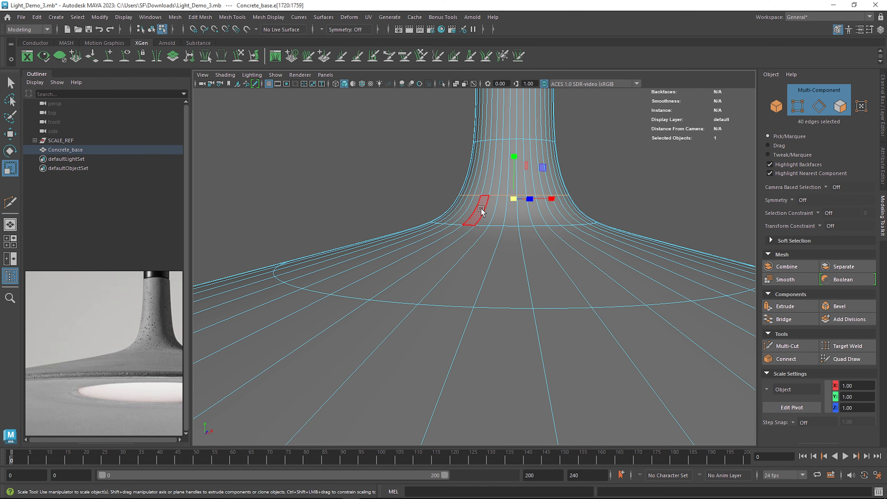
shift+right_drag(490, 198, 488, 269)
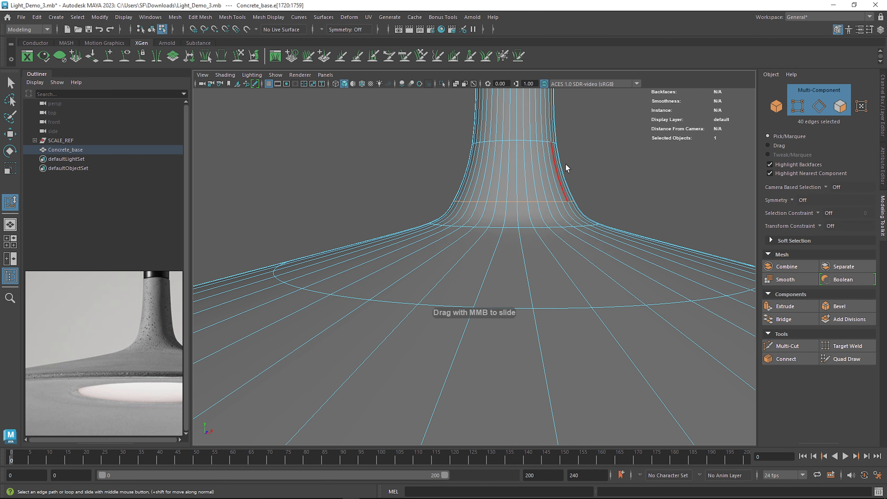
middle_drag(509, 156, 526, 168)
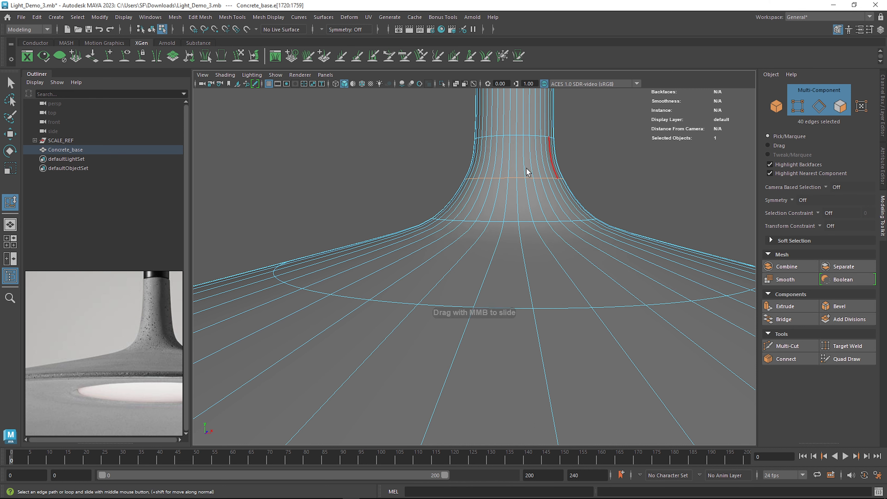
Step: Fine-tune the flare loop by scaling it slightly and moving it vertically to a Y position of about 6.51
key(r)
mouse_move(515, 173)
mouse_down()
mouse_move(507, 173)
mouse_move(516, 174)
mouse_up()
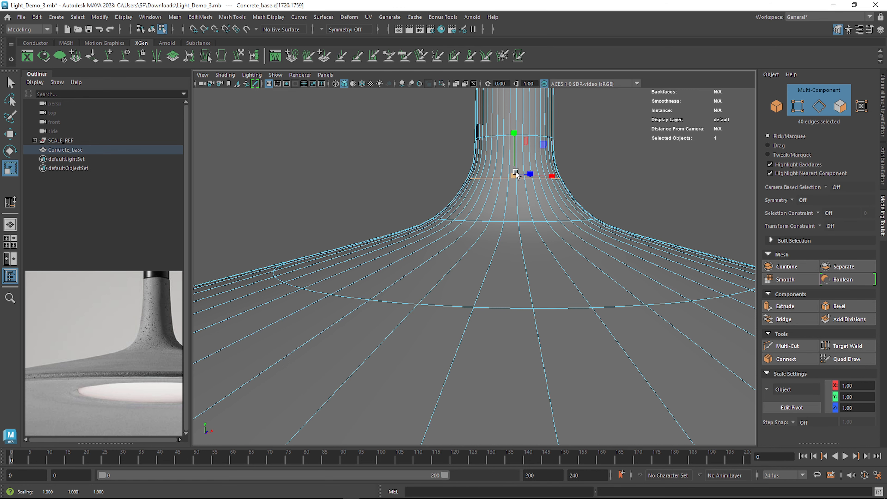
key(w)
drag(514, 133, 511, 144)
scroll(514, 179, down, 3)
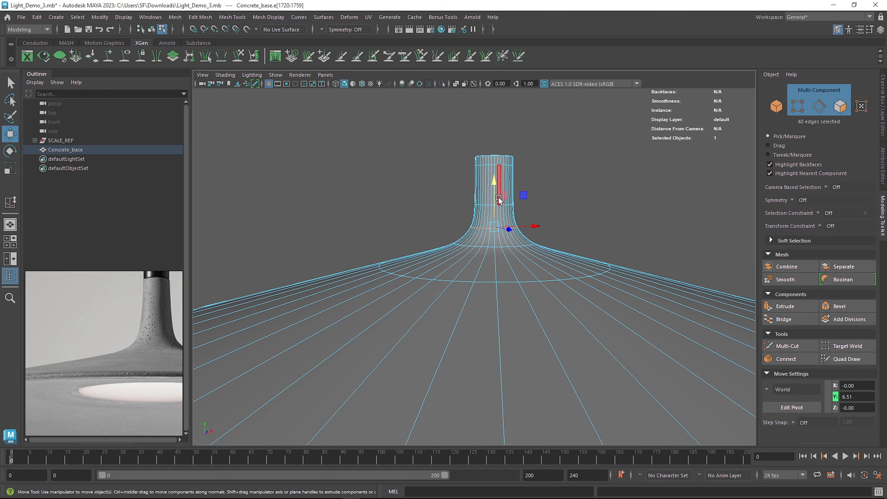
key(r)
drag(494, 226, 495, 227)
Step: Return to object selection, deselect the lamp and examine its smoothed silhouette and underside
right_drag(507, 167, 568, 154)
click(594, 184)
scroll(587, 199, down, 5)
alt+drag(587, 211, 586, 200)
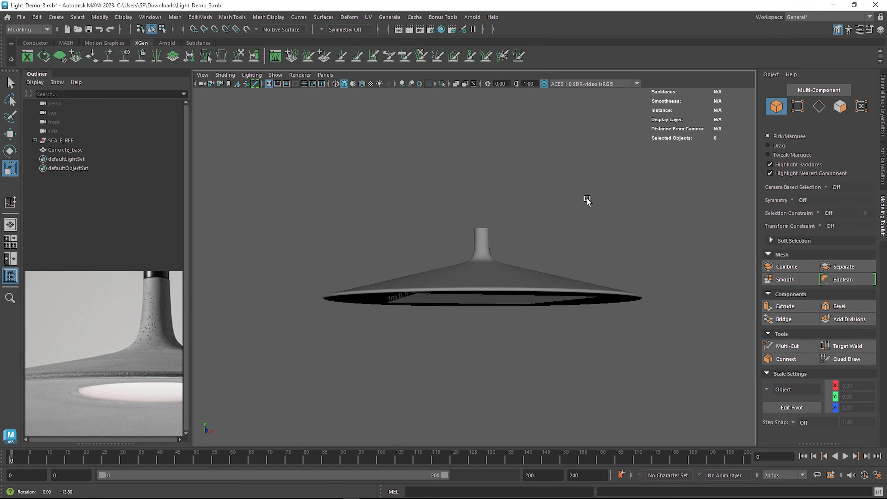
scroll(587, 198, up, 5)
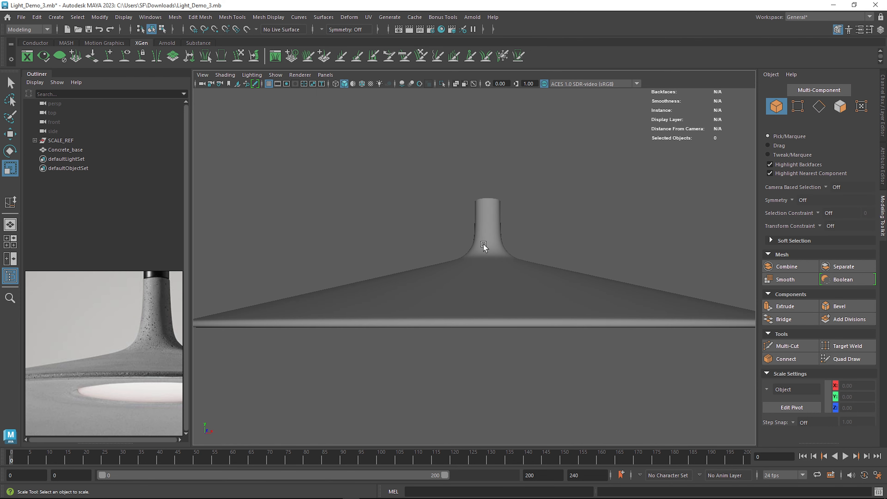
alt+drag(470, 291, 526, 288)
Step: Select the concrete base and bevel the outer edge loop around the circular recess on its underside
click(465, 211)
scroll(524, 266, up, 5)
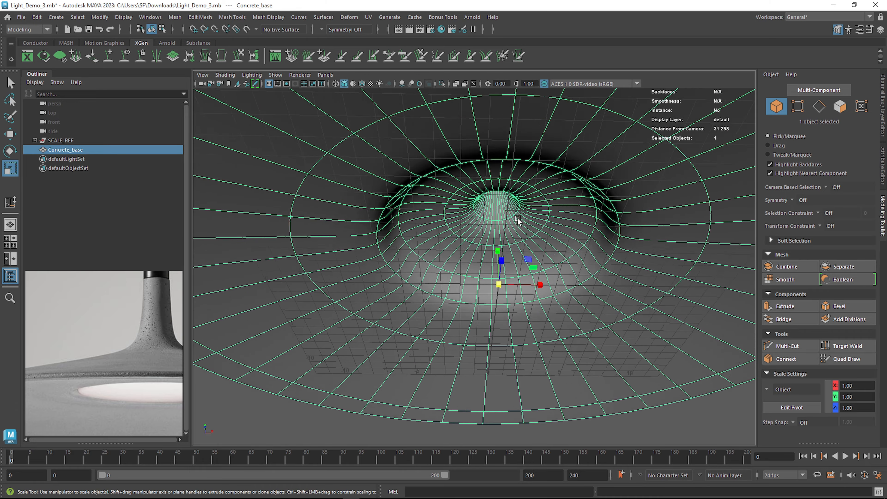
alt+drag(443, 275, 422, 283)
right_click(383, 288)
right_drag(382, 288, 381, 209)
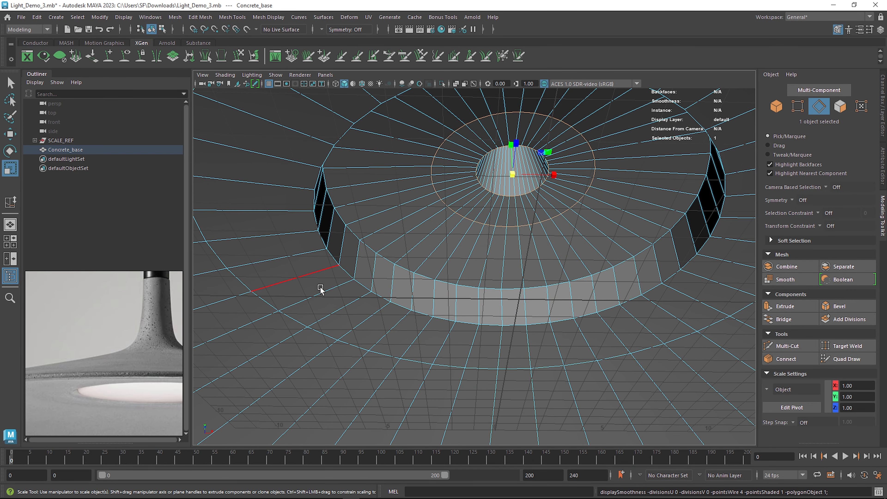
double_click(347, 273)
key(ctrl+b)
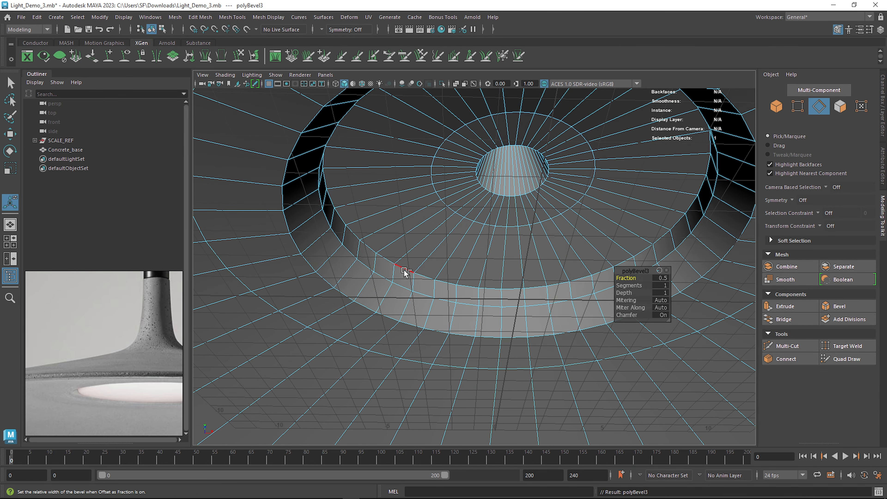
Step: Set the recess rim bevel to 2 segments and a fraction of 0.11, then check the rim in unsmoothed and smoothed display
middle_drag(620, 282, 422, 298)
click(660, 285)
text(2)
key(Tab)
scroll(391, 277, up, 2)
alt+middle_drag(402, 288, 525, 317)
scroll(503, 320, up, 1)
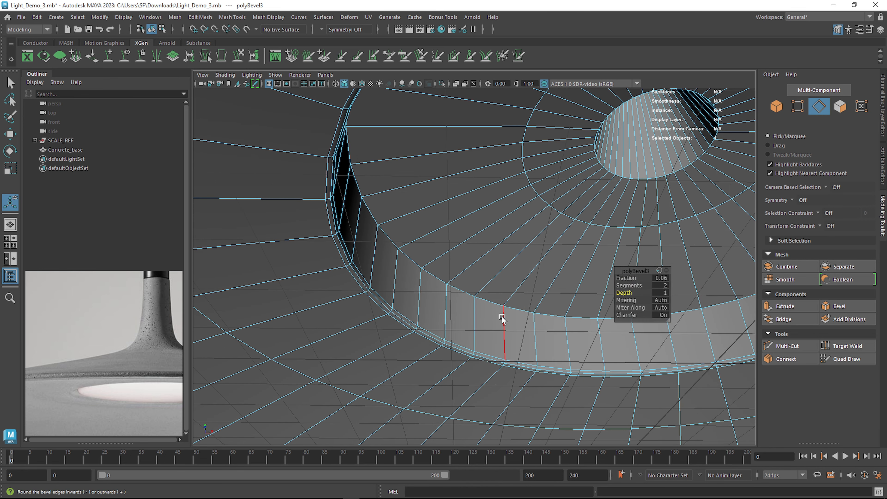
middle_drag(636, 281, 671, 274)
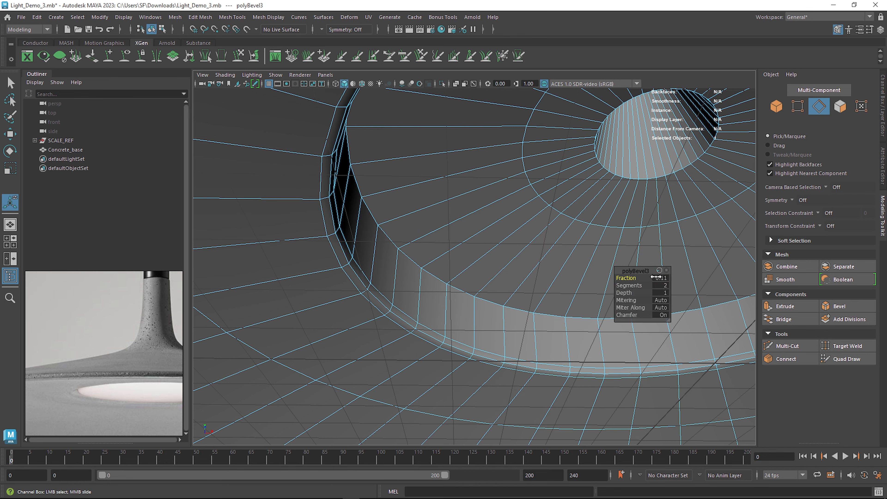
alt+drag(417, 346, 505, 338)
alt+middle_drag(499, 253, 471, 262)
scroll(471, 261, up, 2)
key(1)
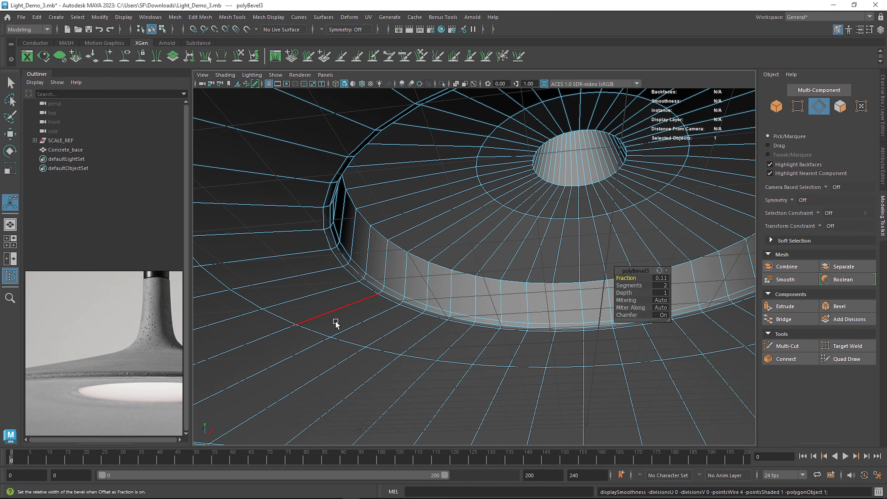
key(3)
Step: Show the reference model on layer1, make it selectable and select the disc that covers the recess
key(ctrl+a)
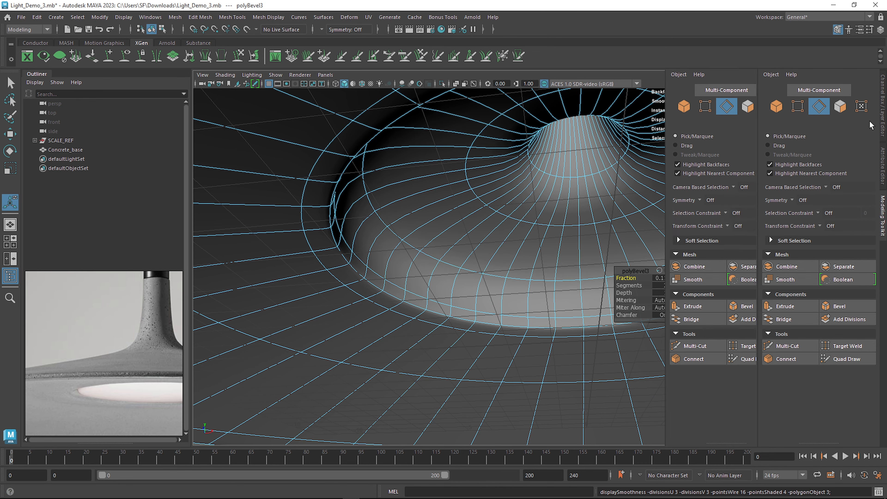
key(ctrl+a)
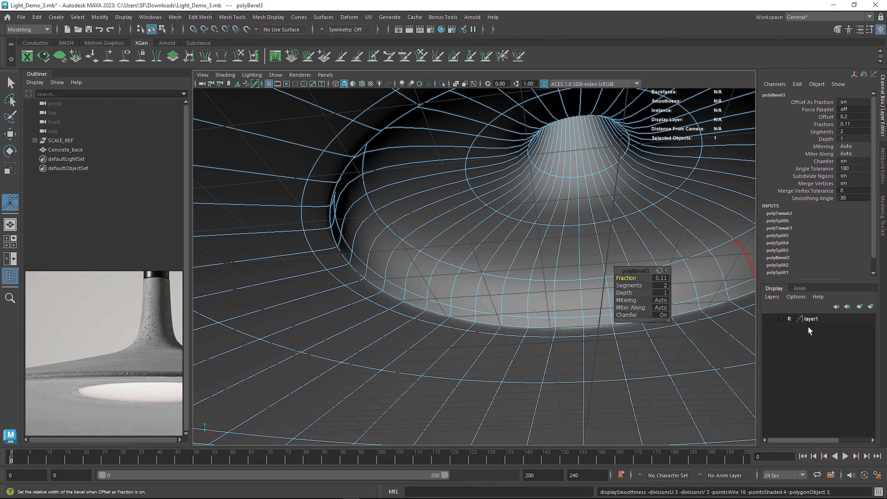
click(768, 318)
key(q)
click(520, 217)
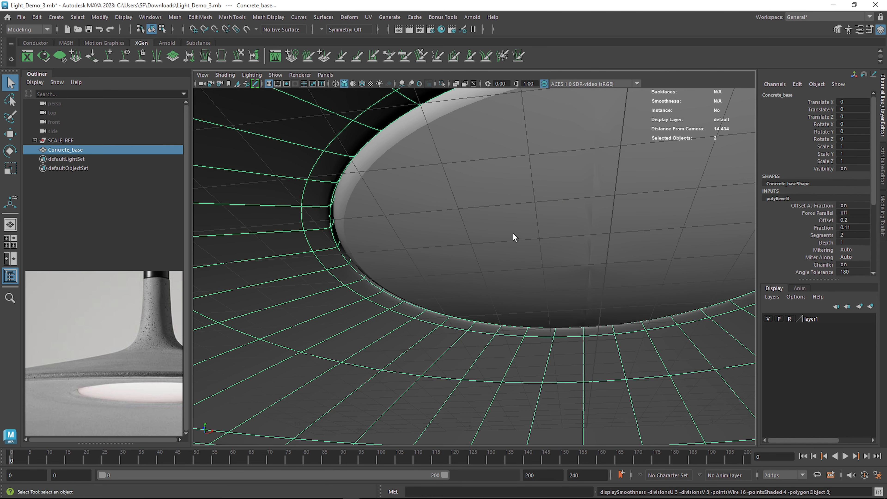
click(684, 239)
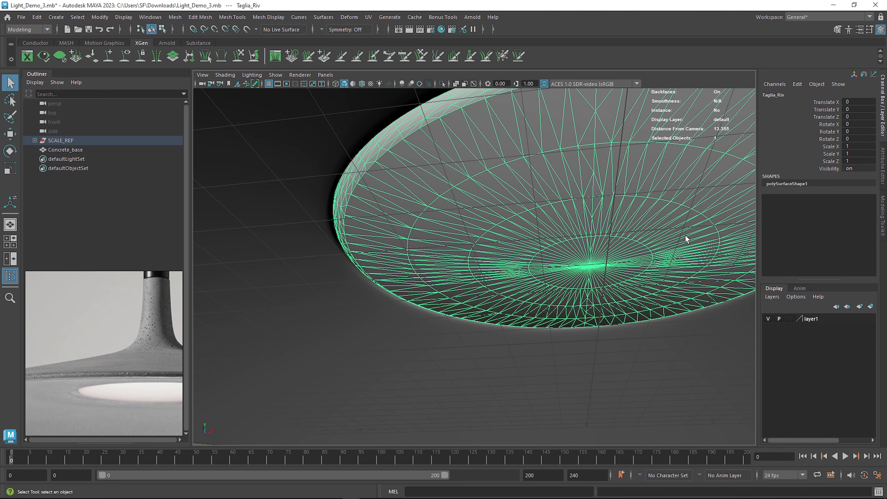
Step: Hide the reference disc and shift the reference part Raccordo8 down along Y and back up to inspect its recess edge
key(h)
click(502, 247)
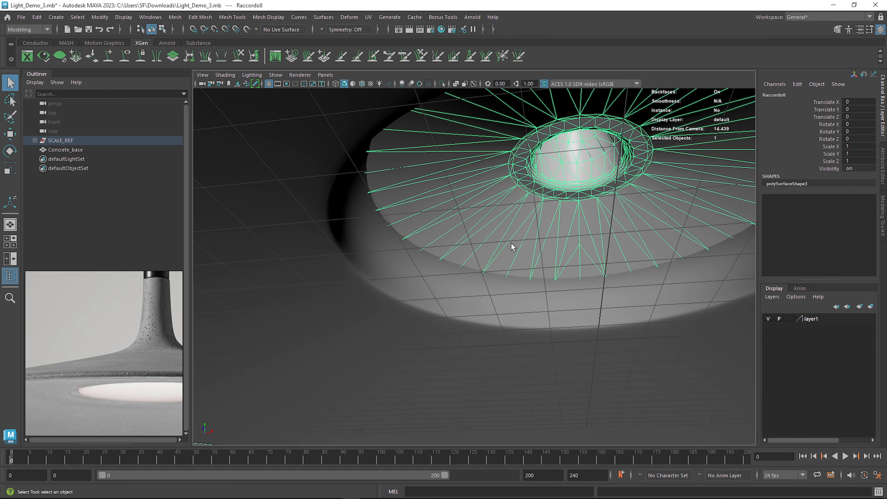
click(492, 270)
click(499, 255)
click(821, 110)
middle_drag(595, 170, 705, 228)
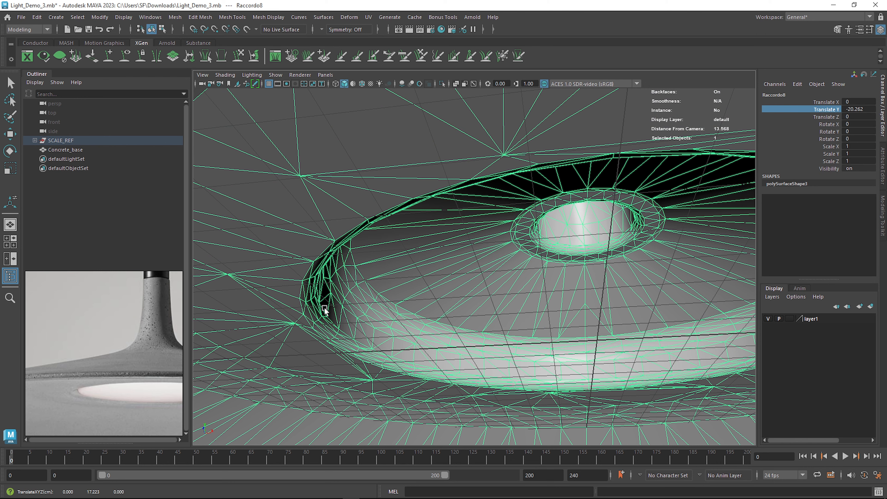
middle_drag(416, 270, 552, 230)
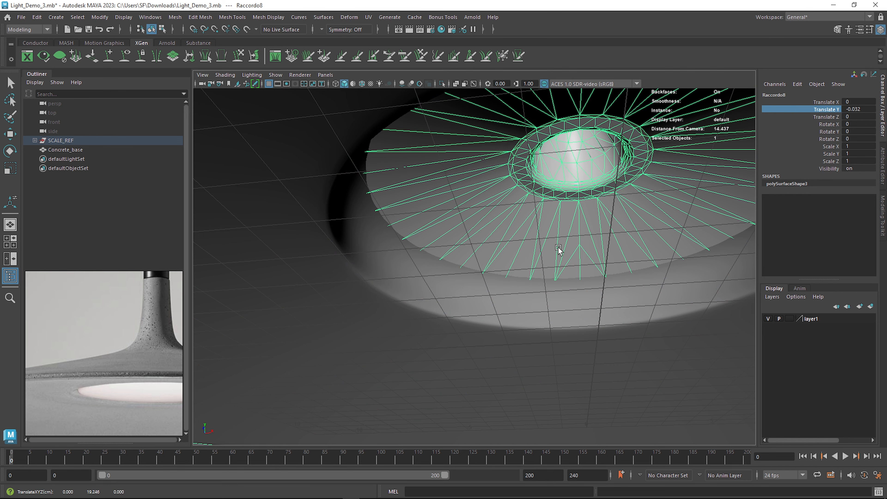
Step: Undo the reference part's Y moves, the selections and the hiding of the disc
key(ctrl+z)
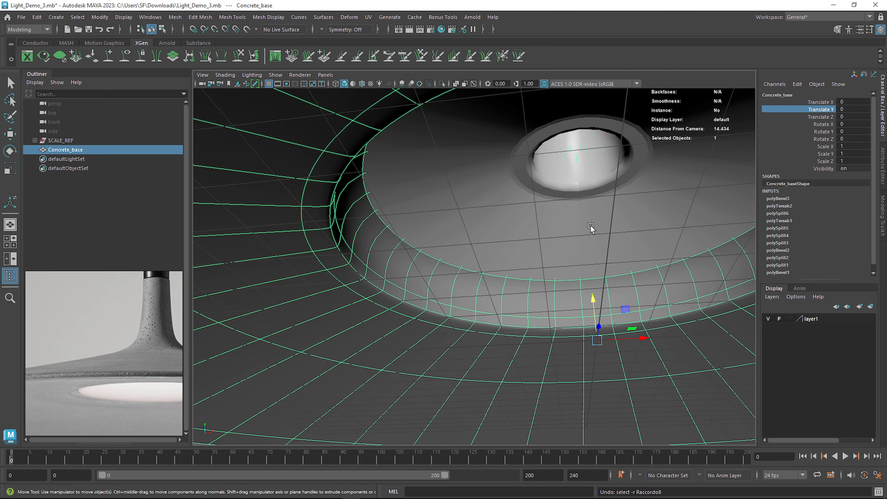
key(ctrl+z)
key(ctrl+z)
key(ctrl+z)
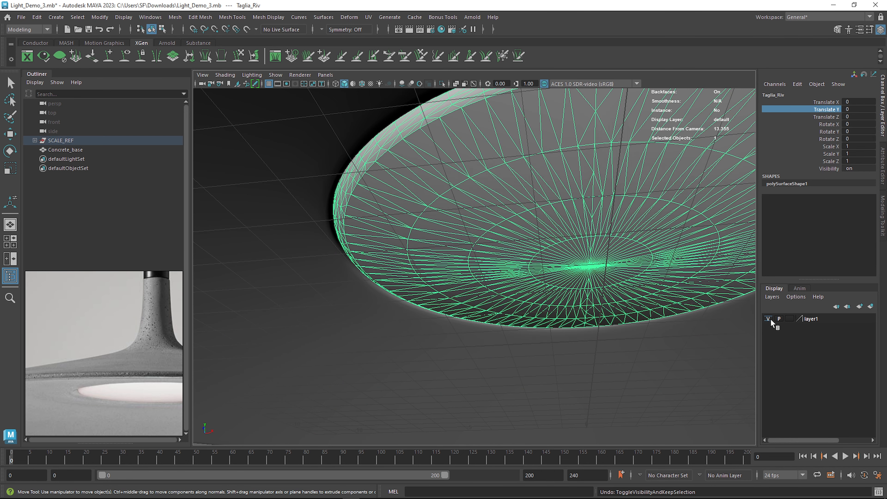
Step: Hide layer1 and select the outer edge loop of the recess rim's bevel on the unsmoothed concrete base
click(768, 319)
click(429, 284)
alt+middle_drag(425, 280, 468, 273)
scroll(467, 273, up, 3)
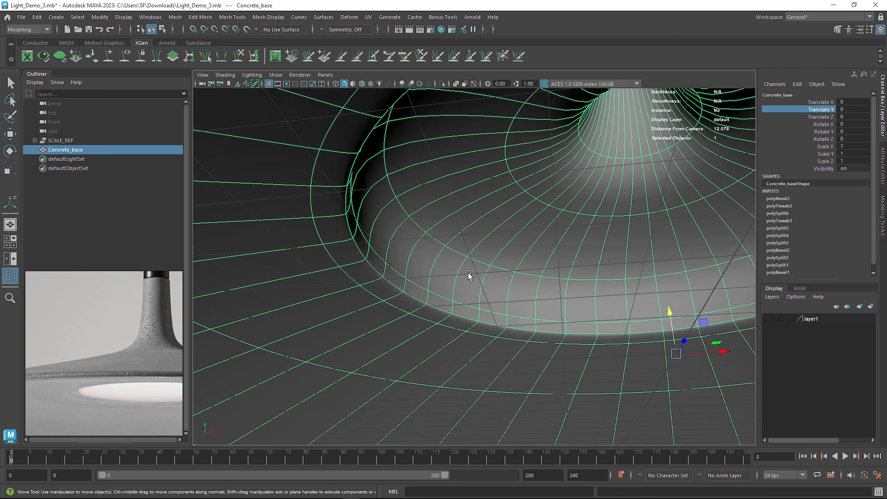
key(1)
right_drag(357, 278, 361, 210)
key(q)
click(347, 279)
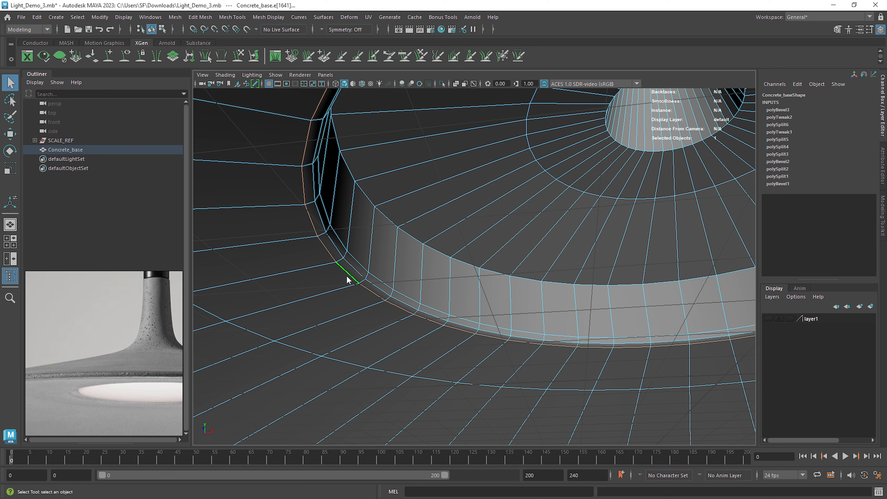
Step: With the Slide Edge Tool, shift the bevel's outer loop outward and its inner loop up the recess wall
shift+right_drag(347, 278, 341, 349)
middle_drag(435, 261, 429, 263)
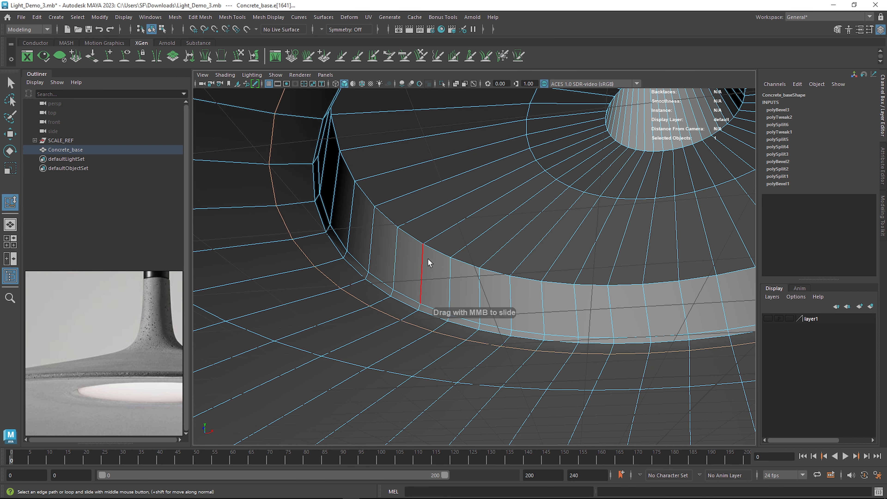
mouse_move(383, 221)
middle_down()
mouse_move(390, 220)
mouse_move(356, 220)
mouse_move(375, 224)
middle_up()
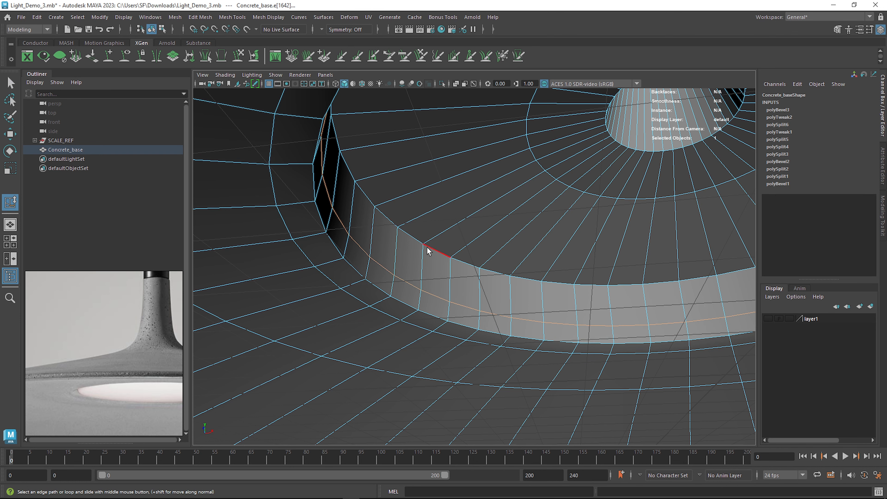
Step: Select the outer rim loop again, slide it farther outward and compare the recess edge in smoothed and unsmoothed display
key(3)
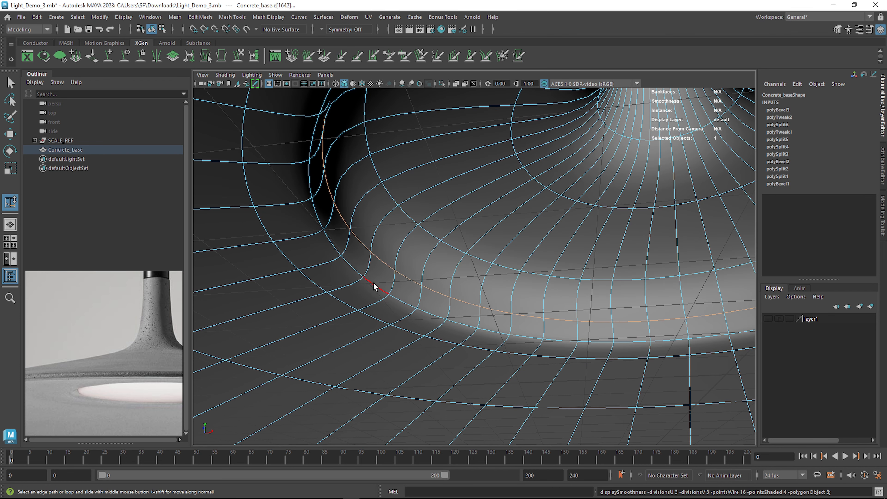
click(343, 302)
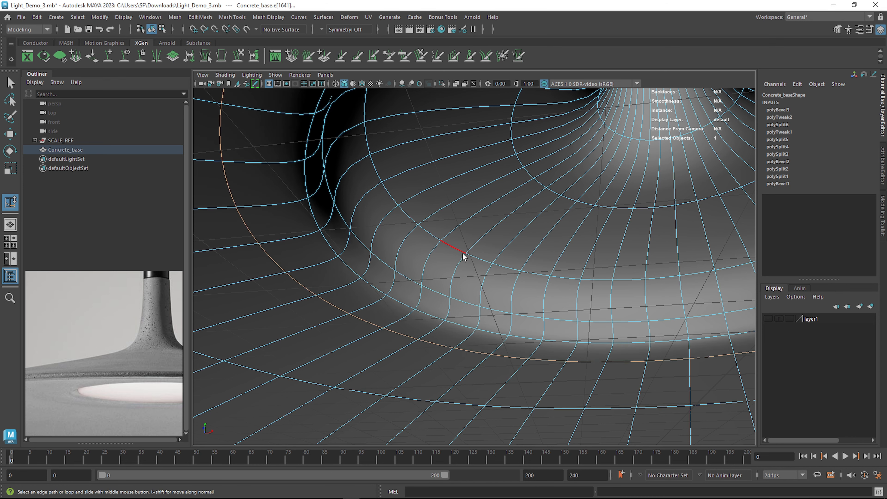
key(1)
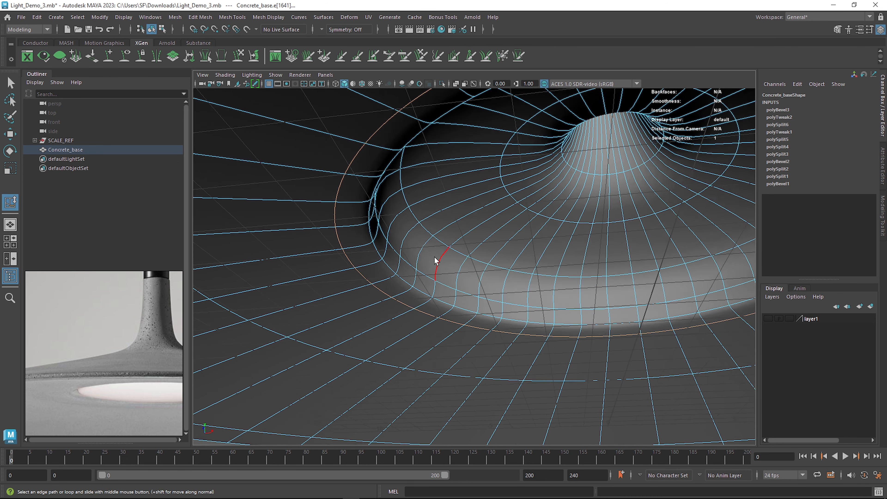
key(3)
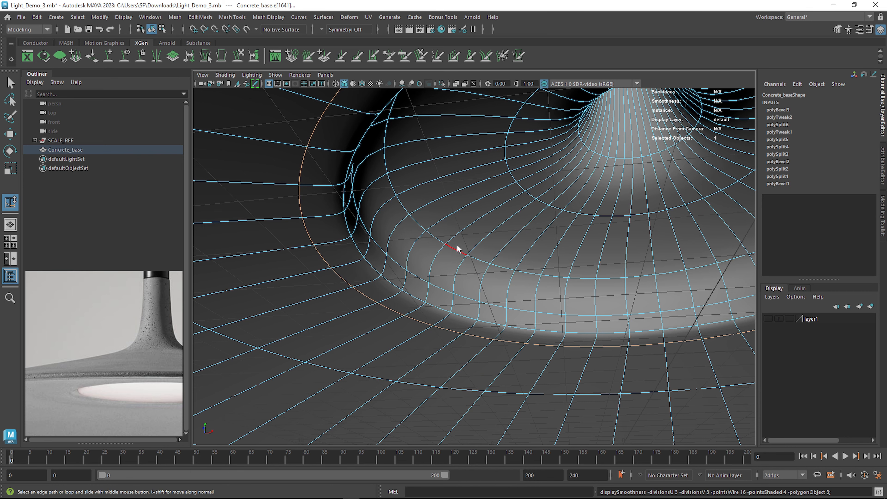
Step: Bevel the edge loop where the recess wall meets its inner ceiling with a fraction of 0.041 and preview it smoothed
key(1)
click(420, 245)
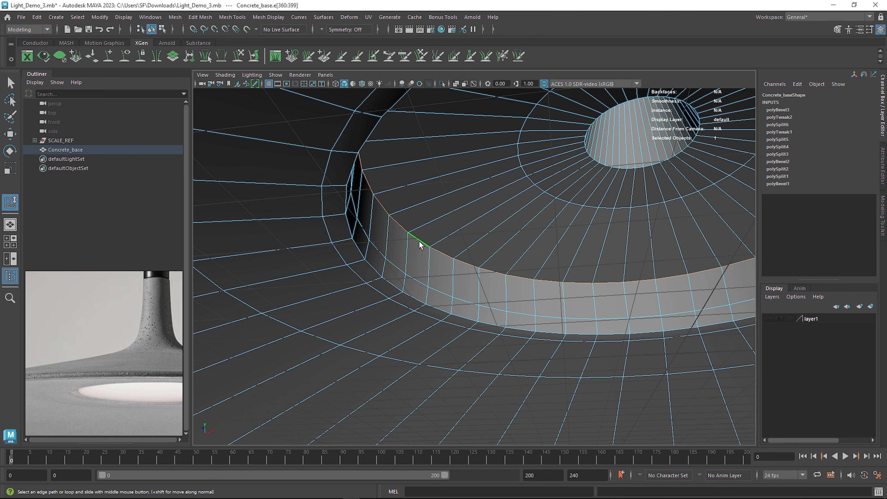
key(w)
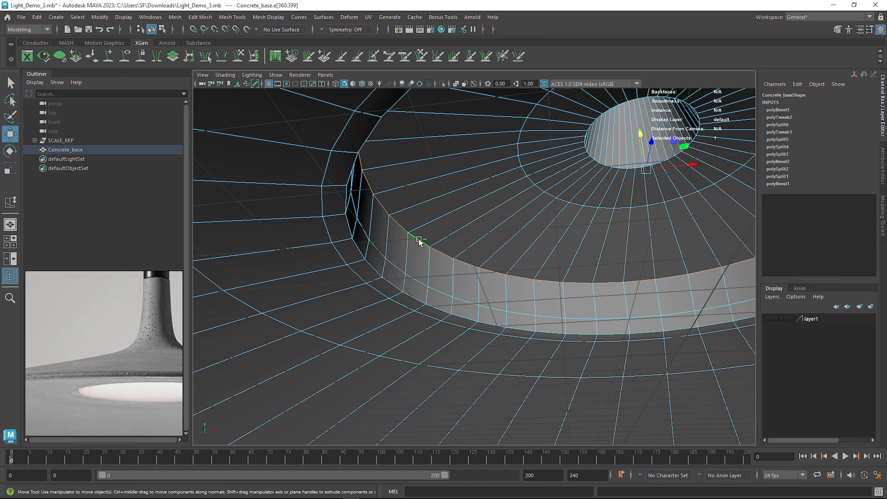
key(ctrl+b)
middle_drag(468, 244, 418, 272)
key(3)
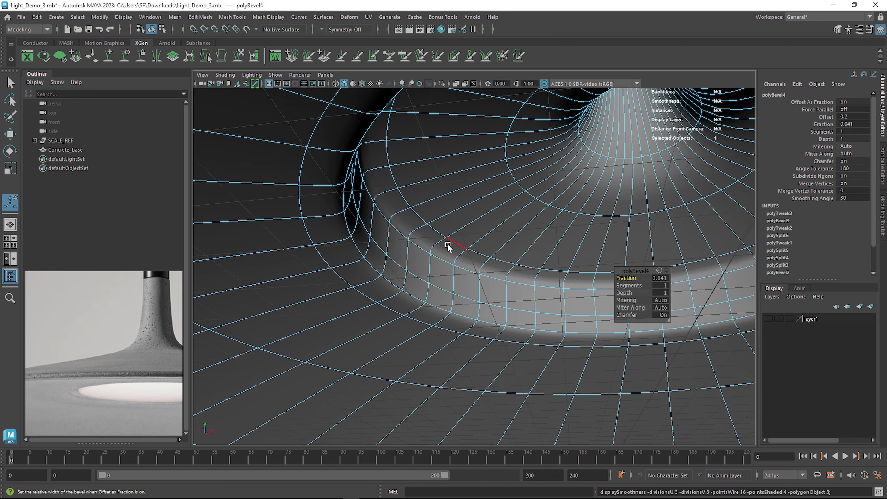
Step: Bevel the edge loop around the central hole inside the recess with a fraction of 0.019 and preview it smoothed
key(1)
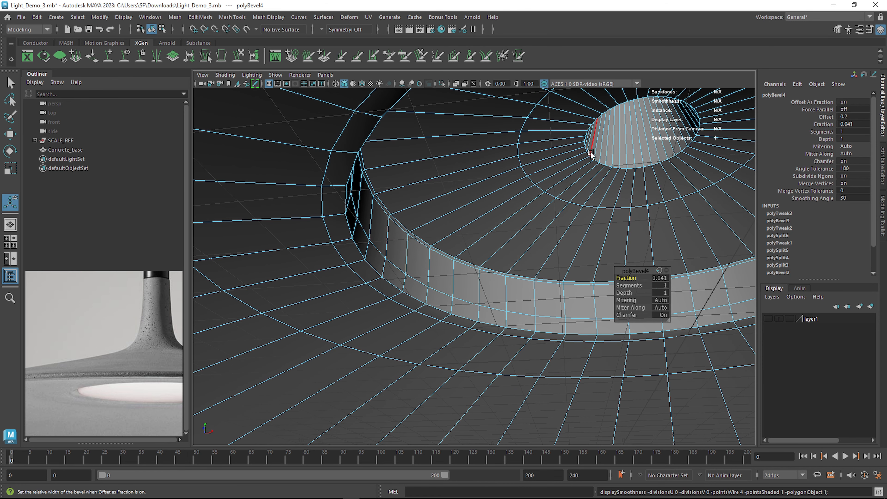
double_click(600, 116)
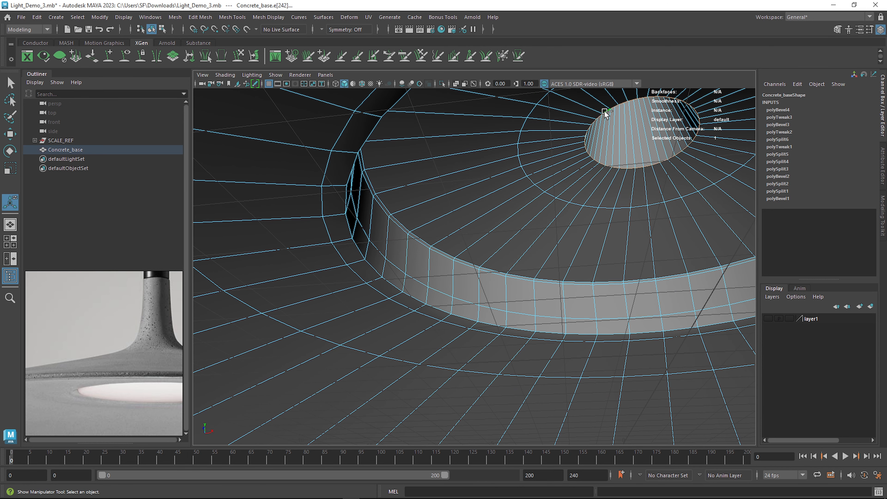
key(ctrl+b)
drag(620, 306, 404, 307)
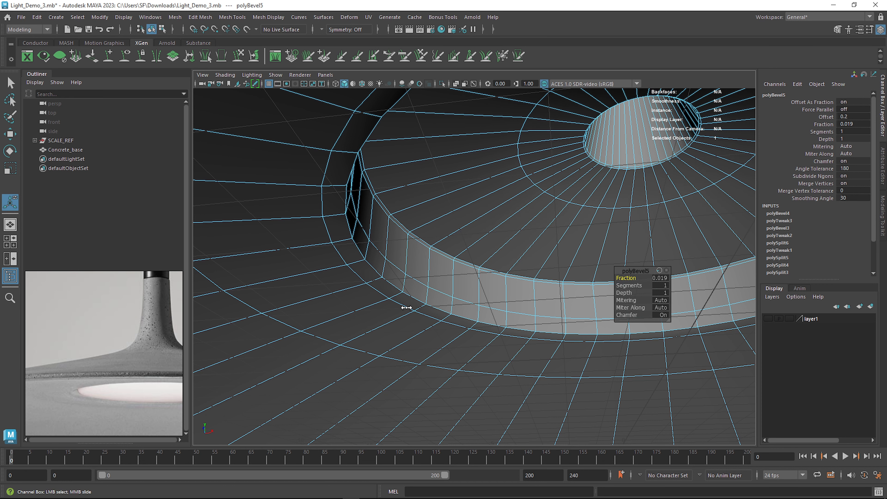
key(3)
scroll(625, 187, down, 4)
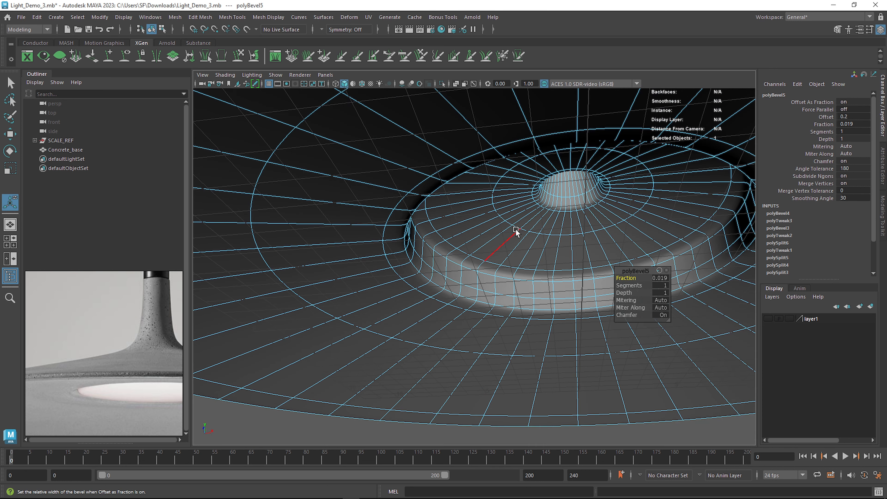
Step: Return to object selection, hide the viewport grid to check the smoothed concrete base, and save the scene
right_drag(516, 230, 590, 207)
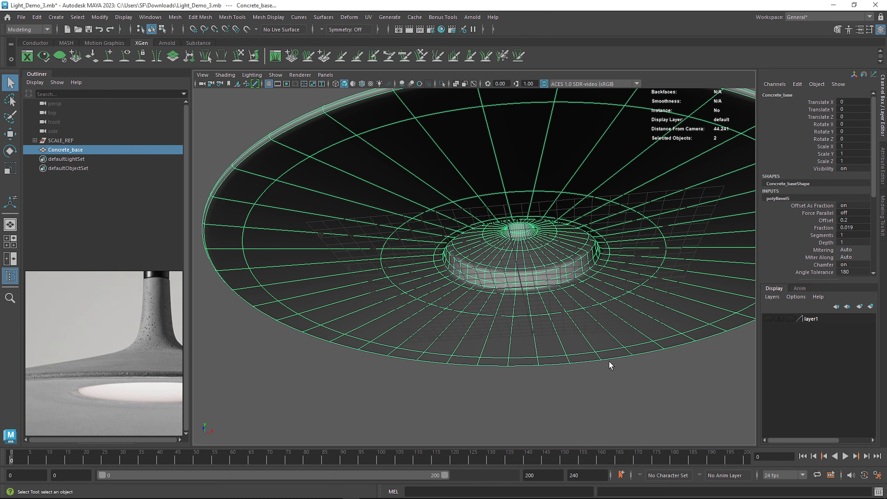
click(609, 388)
scroll(610, 389, up, 3)
alt+drag(610, 388, 584, 281)
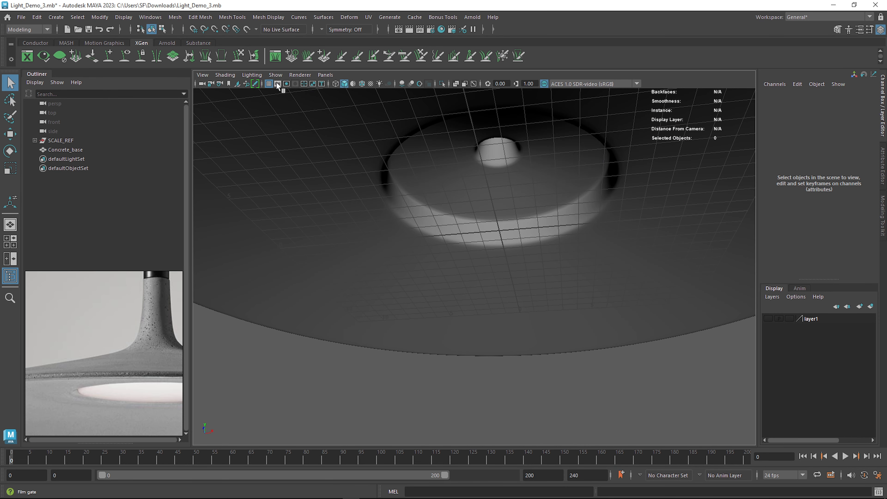
click(270, 84)
alt+drag(651, 242, 674, 293)
scroll(598, 293, up, 5)
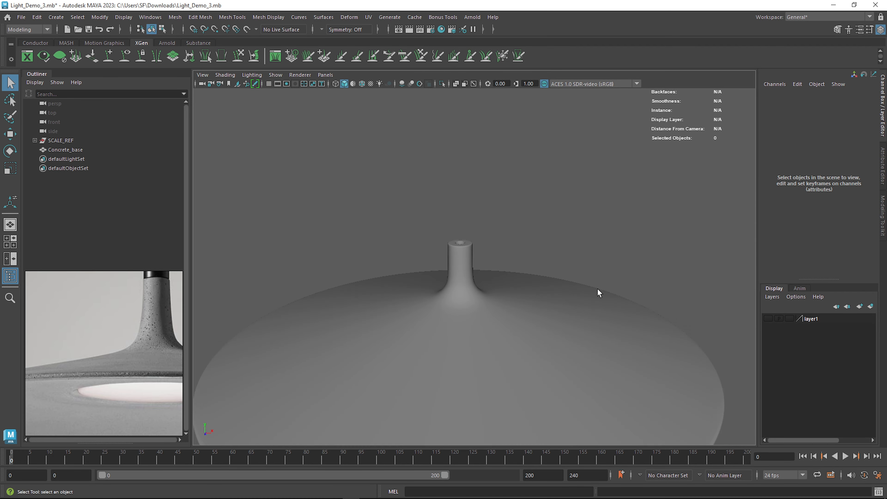
alt+drag(578, 263, 587, 241)
scroll(587, 246, down, 5)
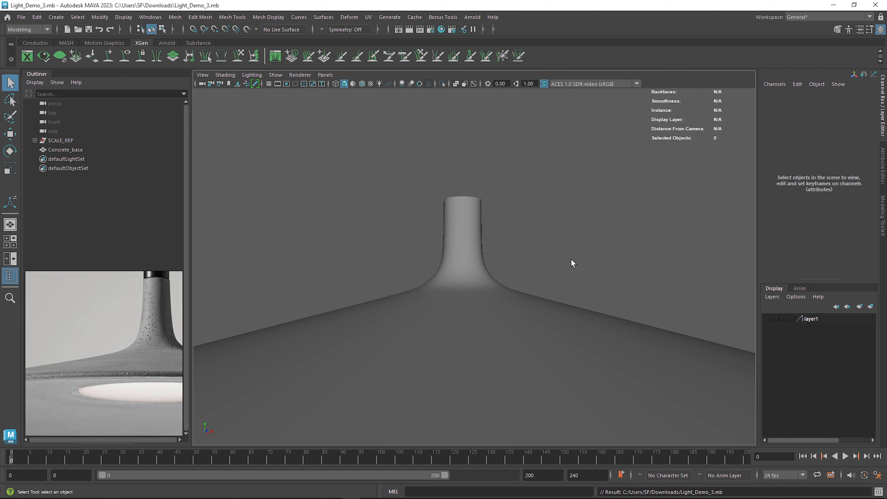
Step: Delete the construction history of the concrete base
scroll(559, 227, down, 8)
click(531, 304)
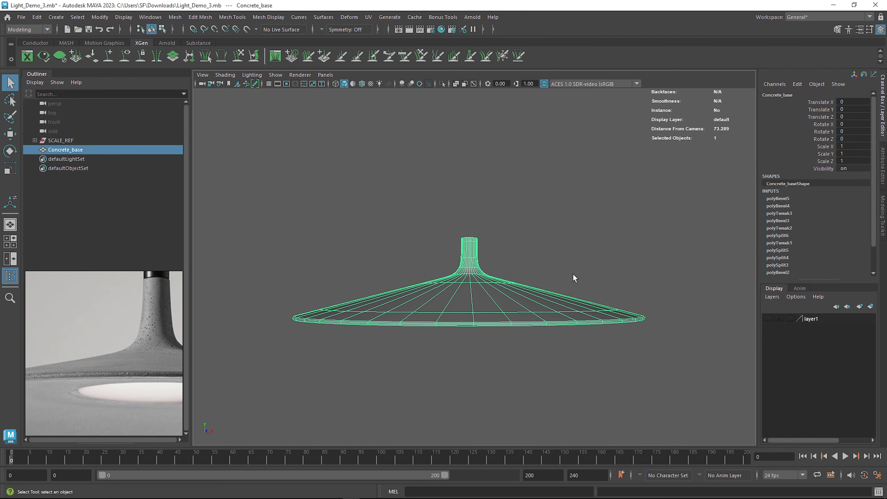
key(alt+shift+d)
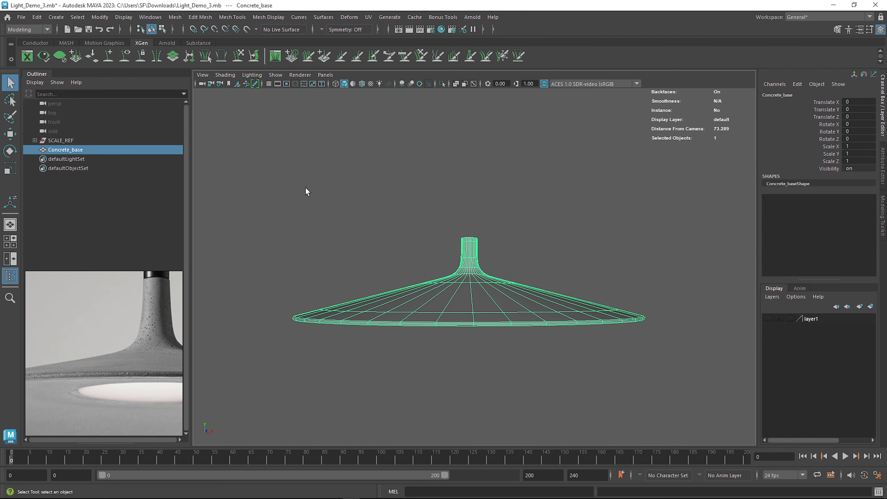
click(545, 229)
Step: Examine the concrete base from above and below against the reference photo, focusing on where the black cylinder meets the neck
scroll(521, 293, up, 5)
click(500, 329)
alt+drag(520, 277, 506, 276)
alt+drag(403, 311, 513, 205)
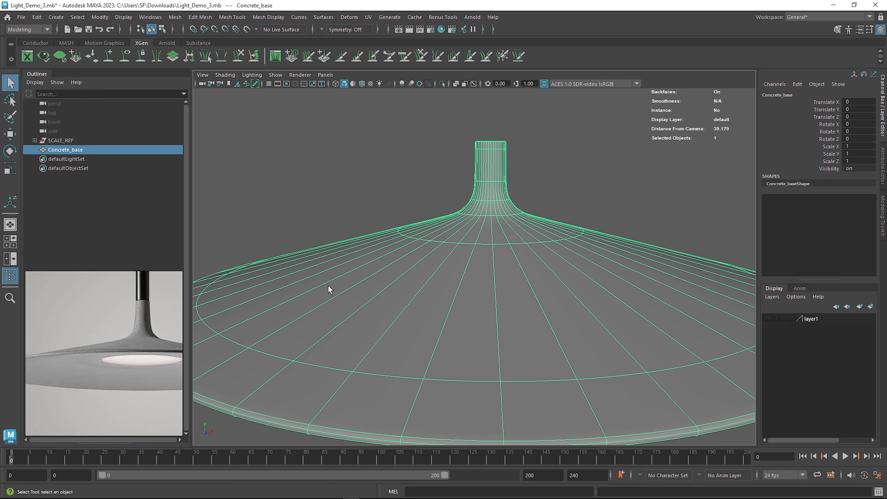
scroll(139, 317, down, 3)
middle_drag(140, 316, 116, 369)
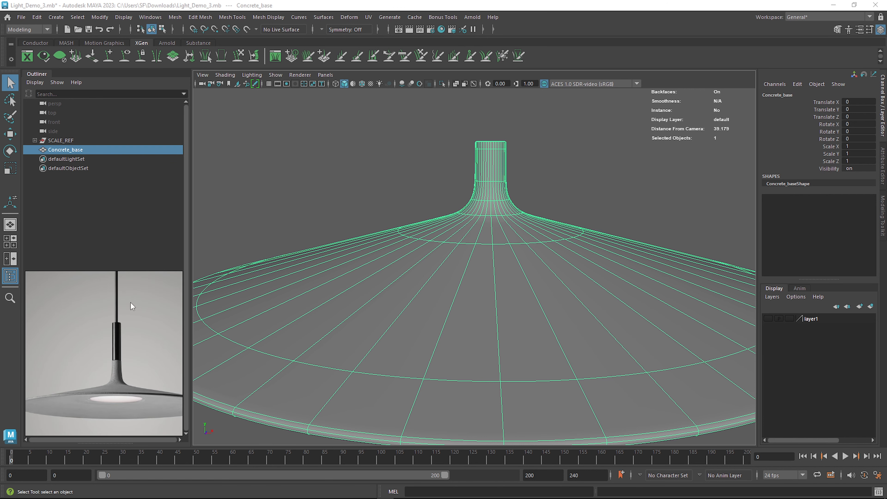
alt+drag(499, 293, 504, 252)
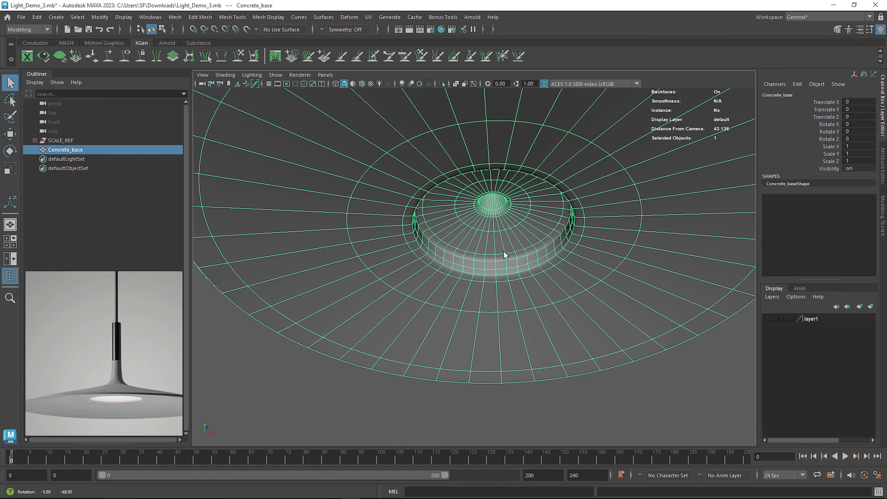
alt+drag(612, 200, 611, 236)
alt+right_drag(611, 236, 598, 260)
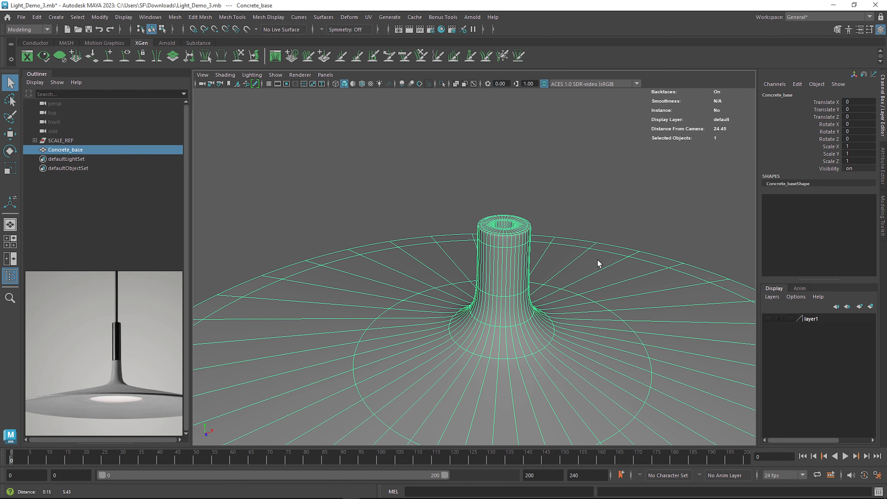
scroll(595, 255, up, 5)
scroll(120, 355, up, 3)
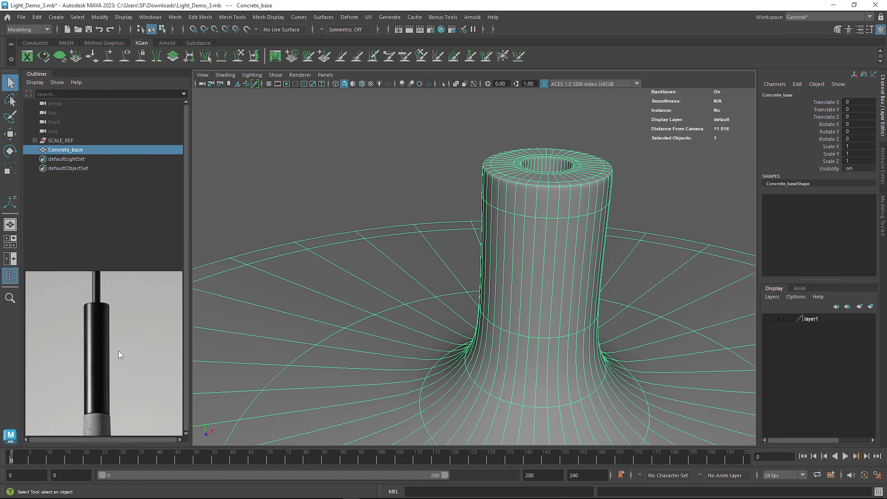
middle_drag(119, 351, 133, 311)
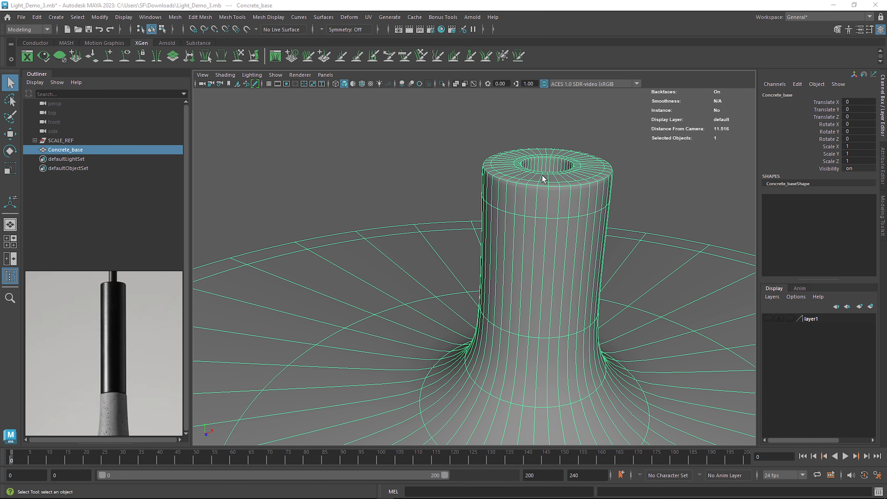
Step: Select the ring of faces on top of the neck, grow the selection to the adjoining bevel faces and duplicate them as a separate mesh
alt+right_drag(543, 179, 548, 244)
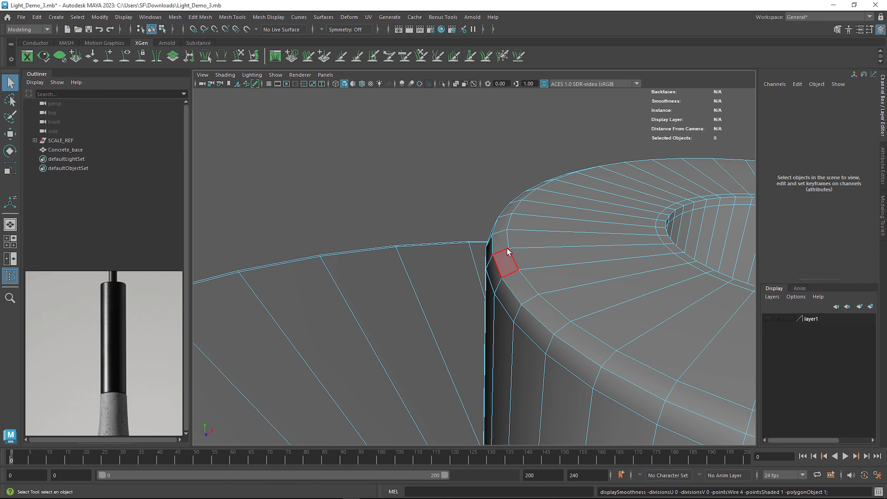
double_click(505, 263)
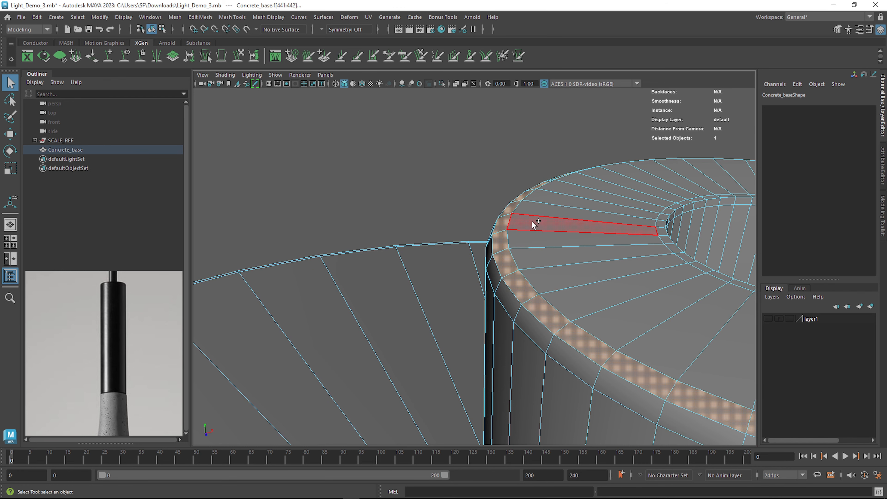
shift+click(531, 221)
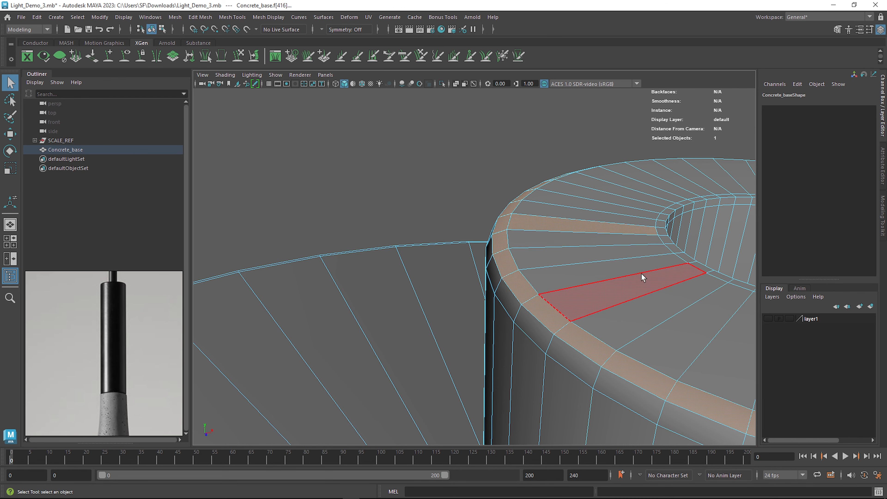
alt+middle_drag(641, 274, 642, 293)
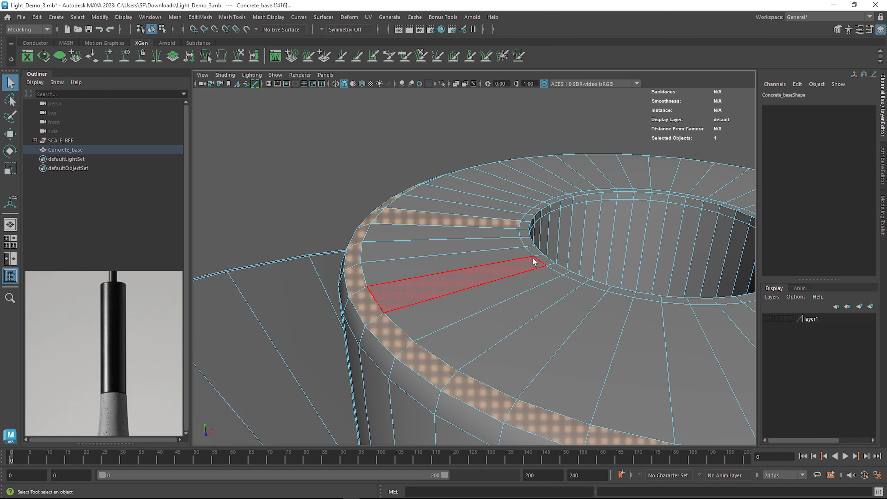
click(458, 227)
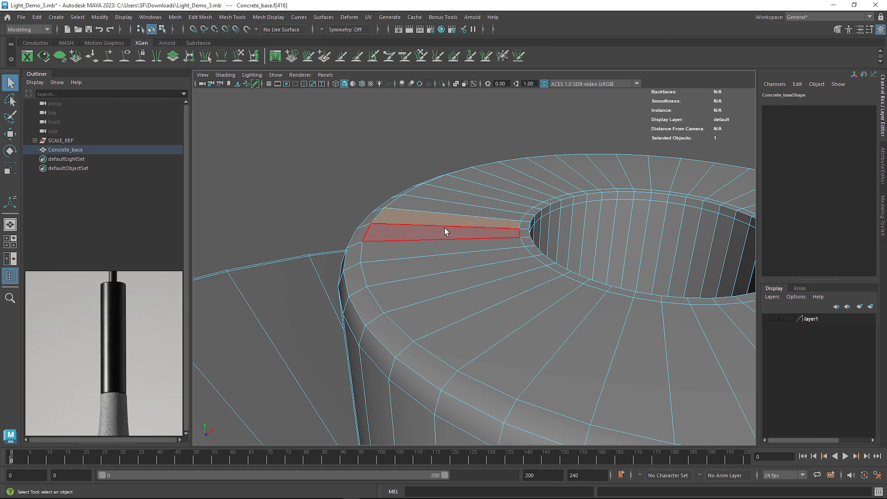
shift+double_click(431, 234)
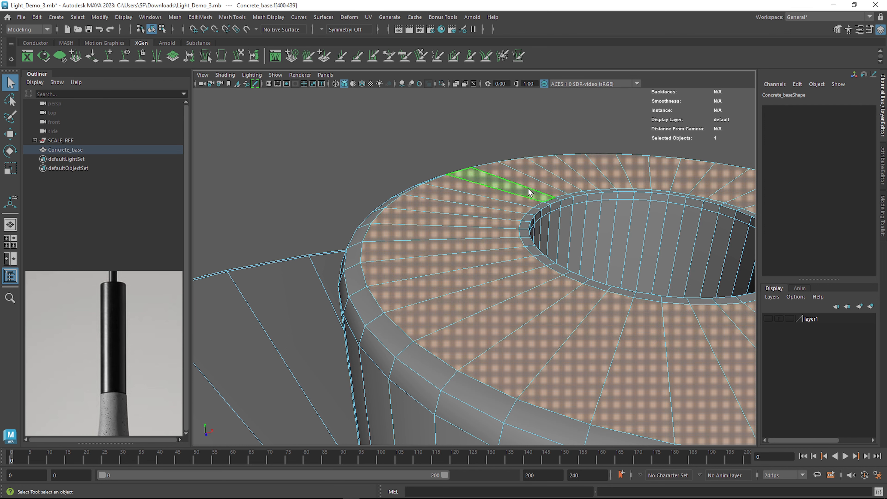
alt+middle_drag(610, 328, 489, 380)
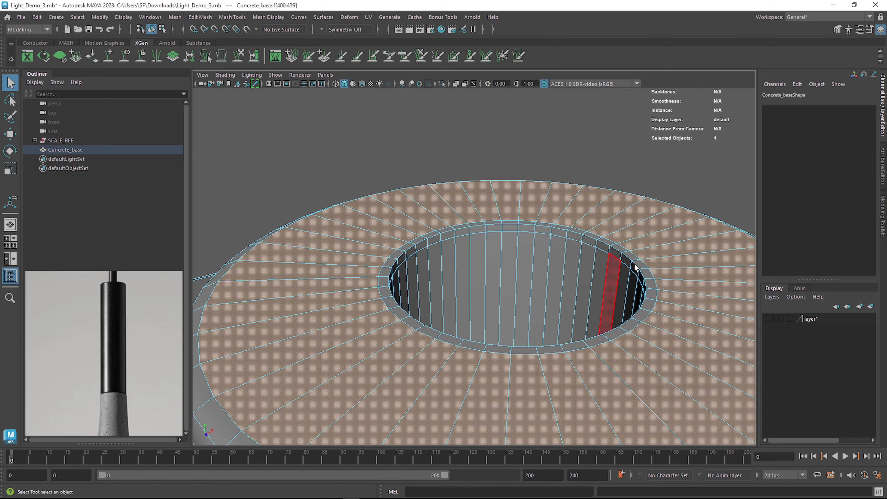
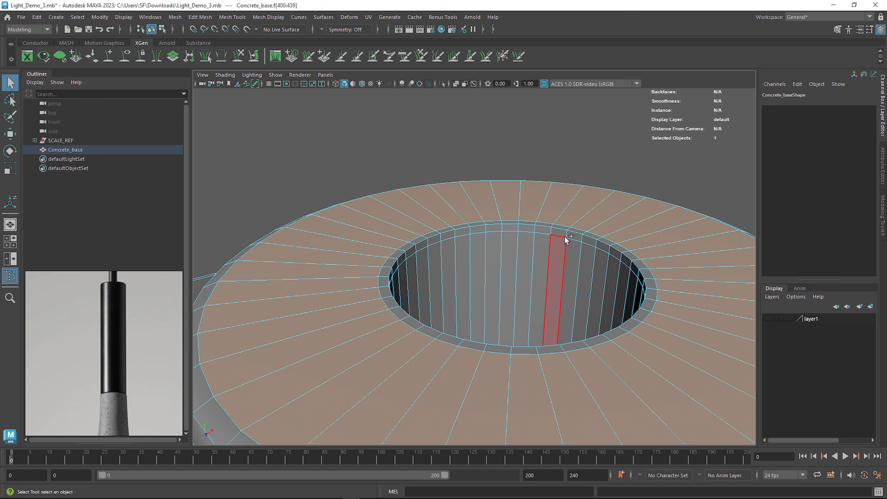
key(shift+period)
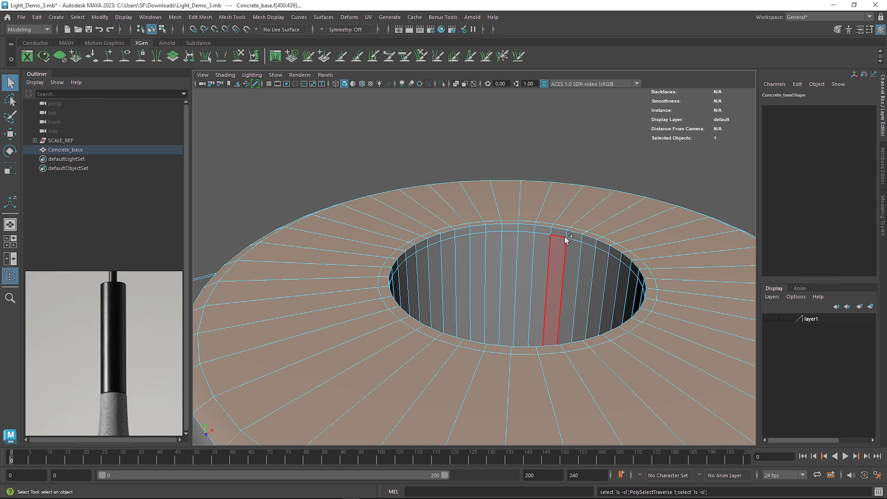
scroll(537, 202, down, 8)
alt+middle_drag(540, 254, 556, 240)
alt+right_drag(556, 240, 583, 261)
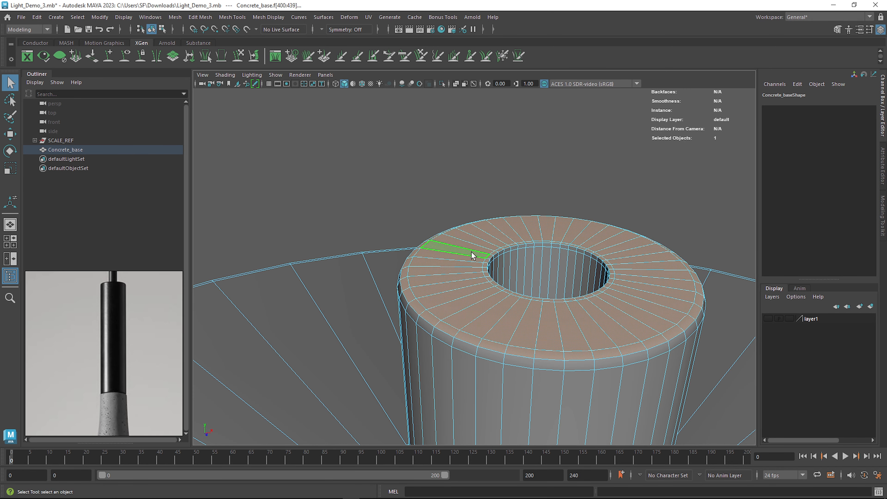
shift+right_drag(470, 251, 467, 423)
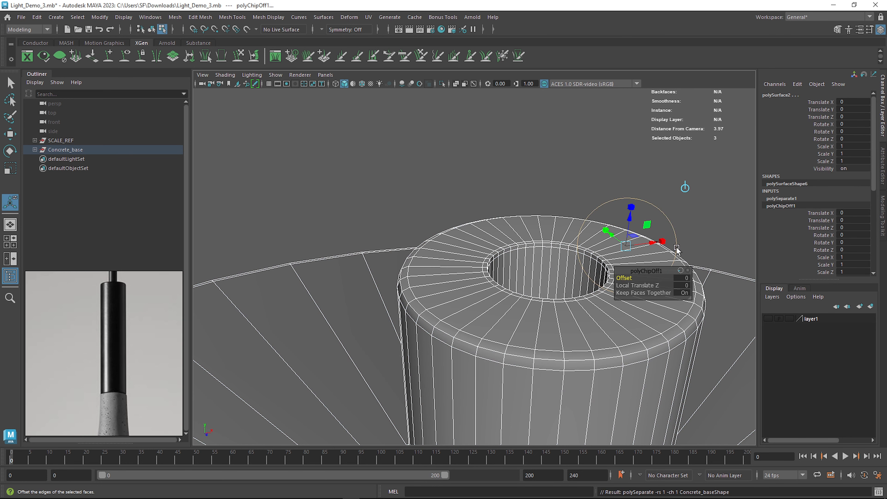
key(w)
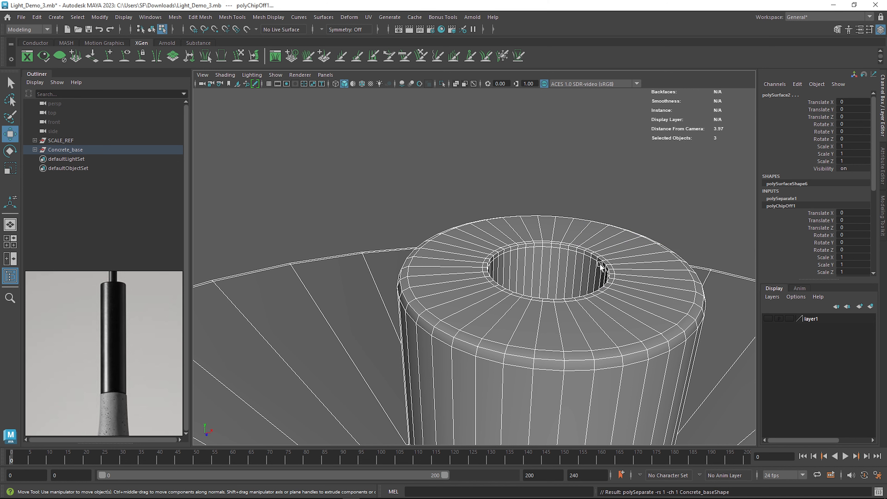
Step: Return to object mode, clear the selection and view the top of the neck up close
scroll(604, 236, down, 14)
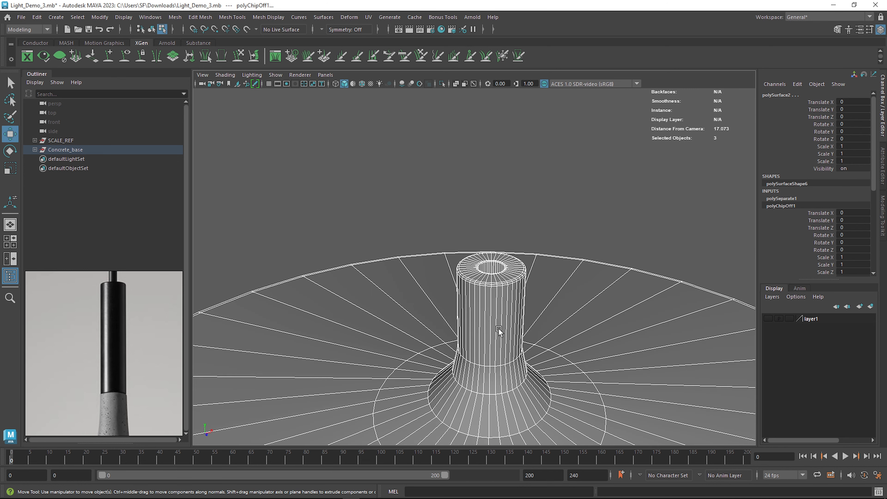
alt+drag(511, 330, 410, 224)
scroll(410, 223, up, 5)
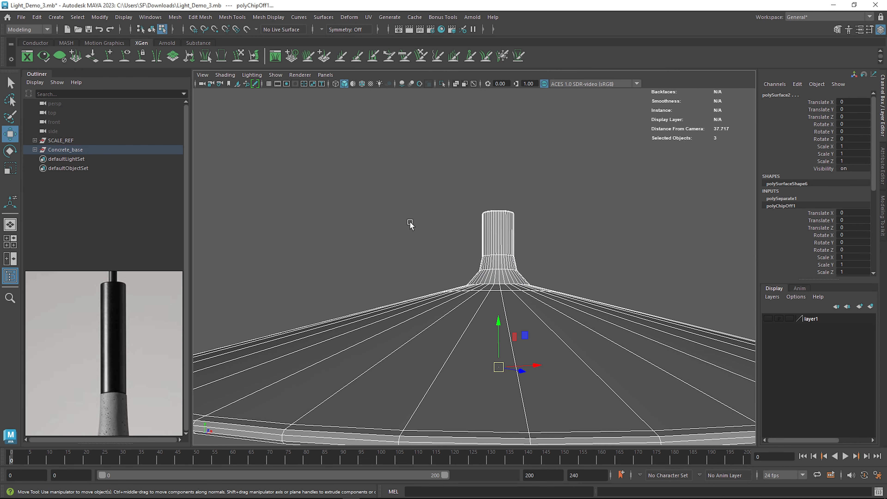
alt+drag(477, 281, 492, 307)
scroll(529, 275, up, 3)
right_drag(531, 275, 569, 217)
click(678, 178)
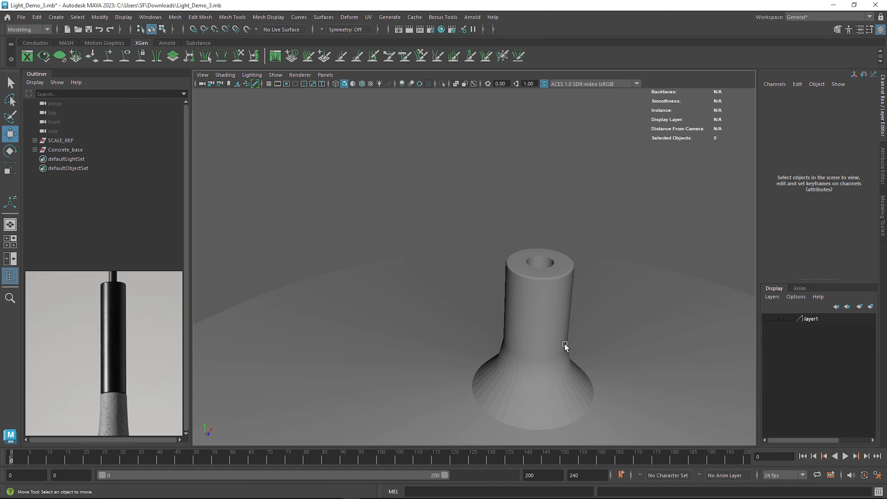
scroll(567, 262, up, 4)
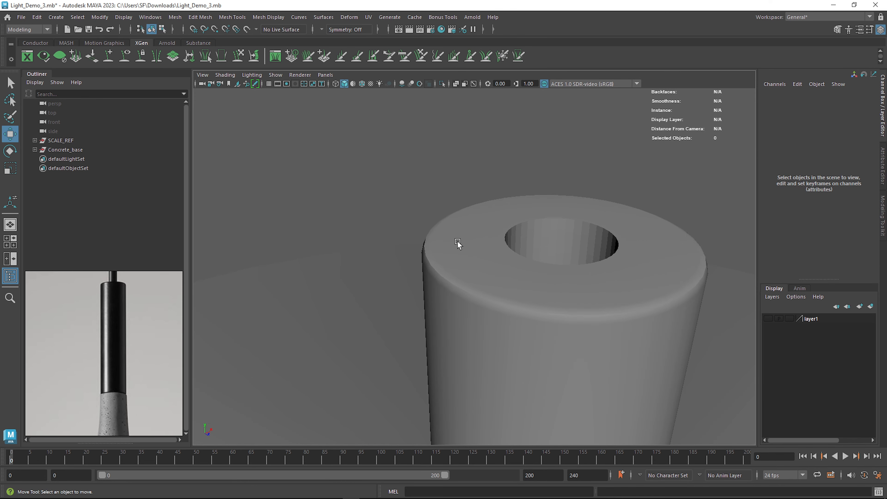
Step: Select the duplicated ring mesh on top of the concrete neck and center its pivot
click(470, 303)
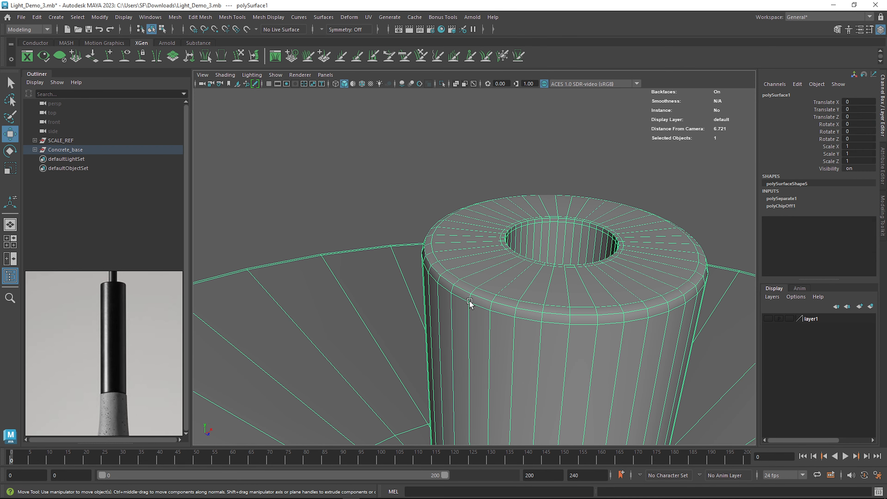
click(380, 217)
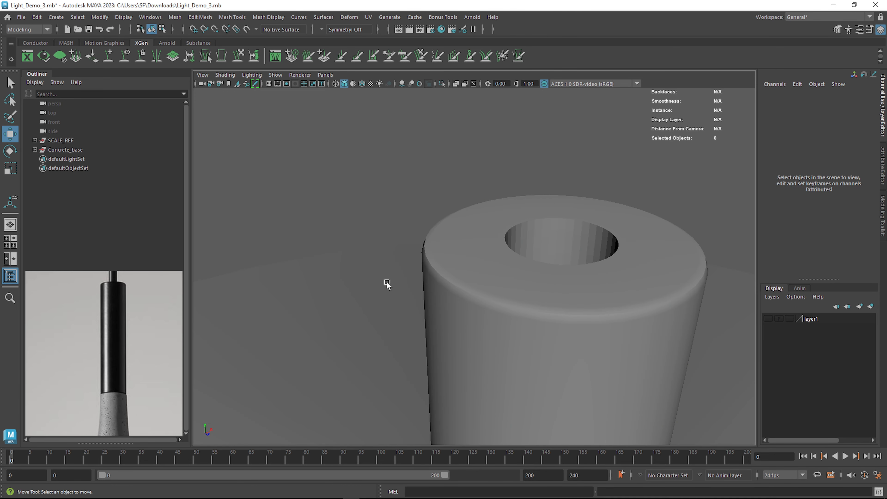
click(387, 284)
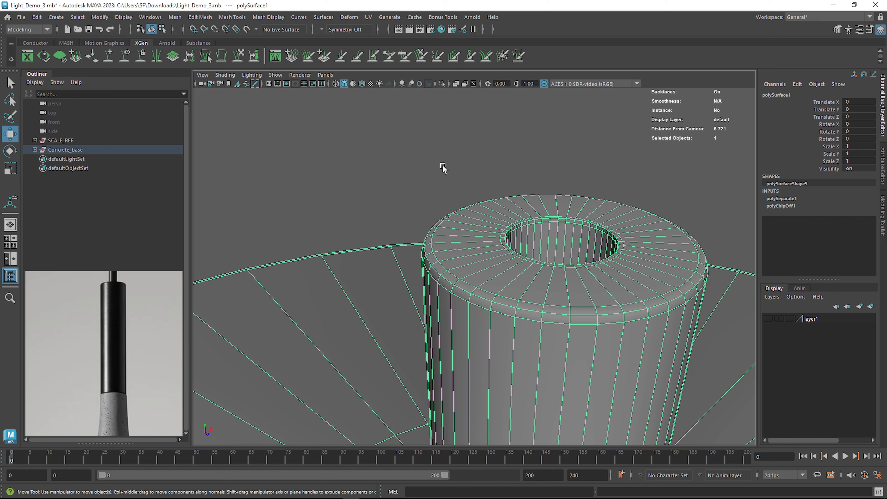
drag(377, 170, 482, 242)
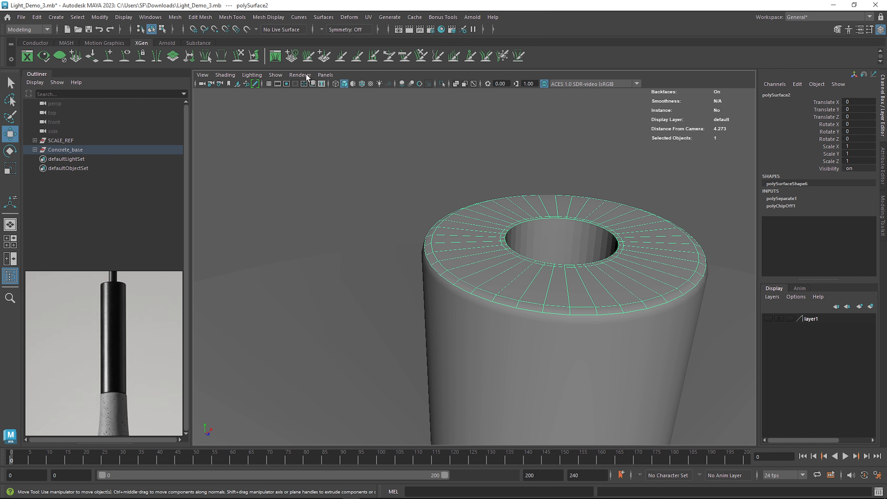
click(103, 19)
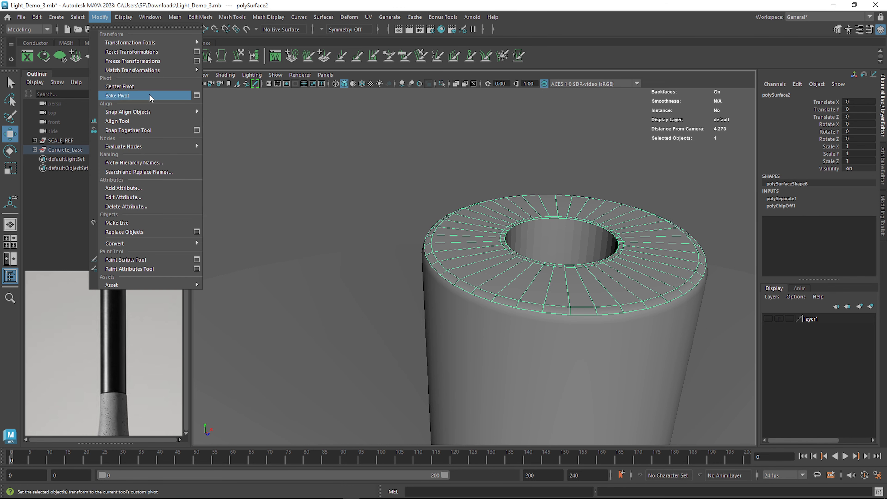
click(148, 87)
alt+drag(593, 240, 558, 261)
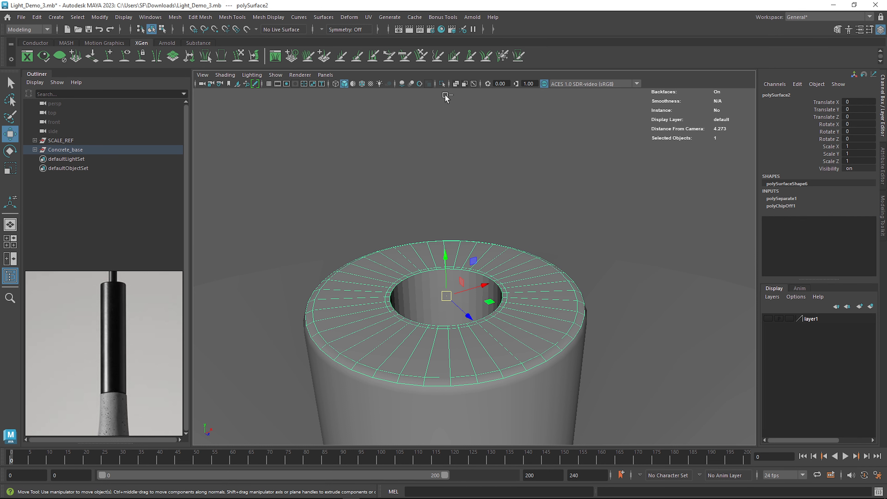
Step: Isolate the ring mesh and extrude all its faces straight up into a hollow tube
click(443, 84)
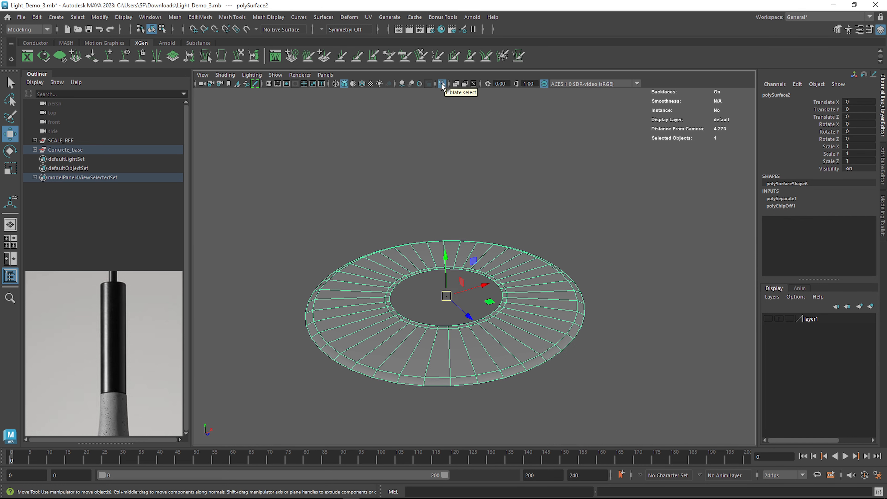
alt+right_drag(608, 401, 544, 310)
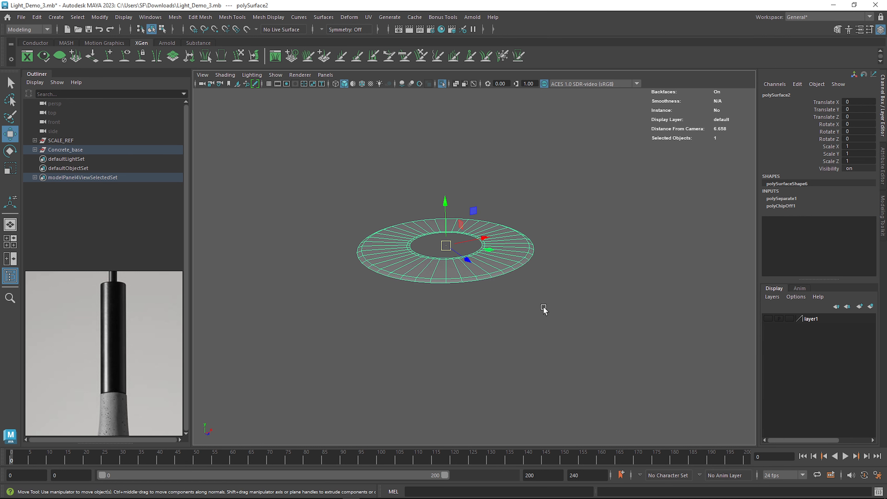
right_drag(518, 261, 518, 269)
drag(298, 170, 714, 383)
key(f)
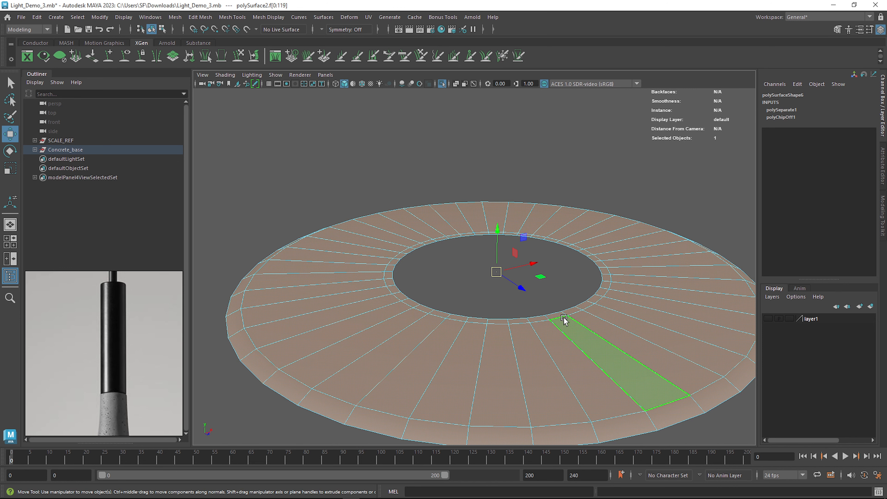
key(ctrl+e)
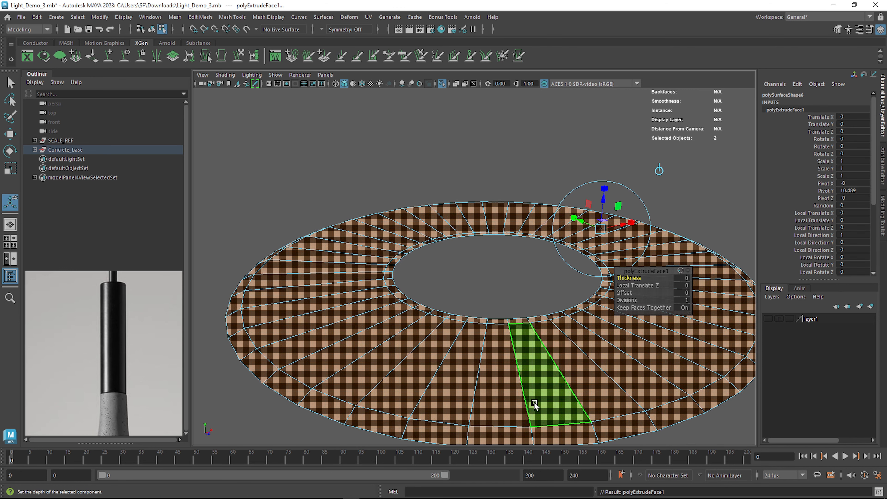
key(w)
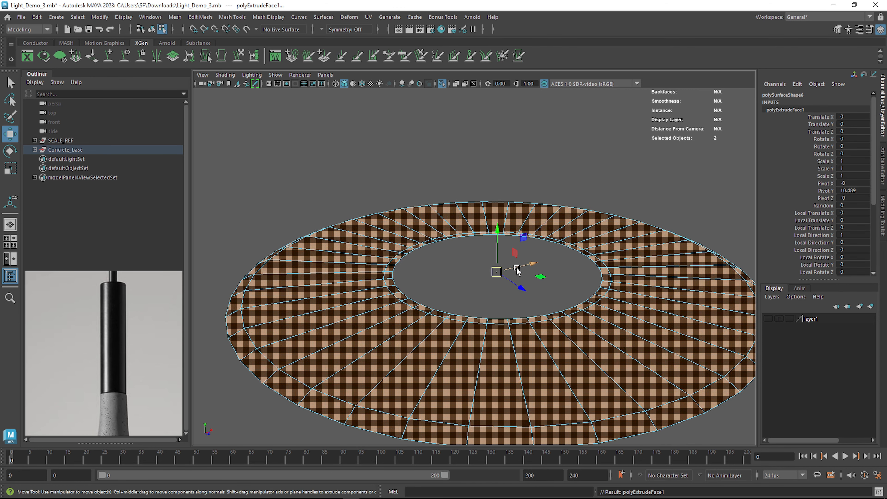
drag(497, 238, 503, 108)
scroll(500, 180, down, 8)
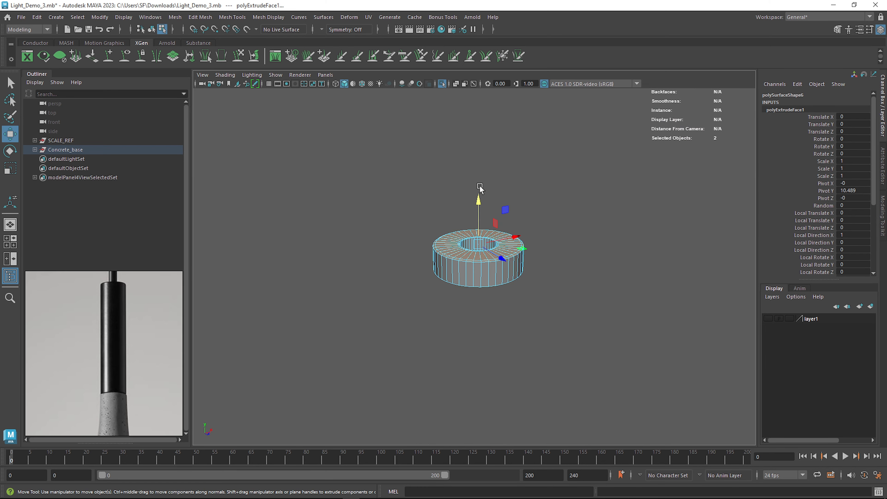
drag(479, 200, 478, 115)
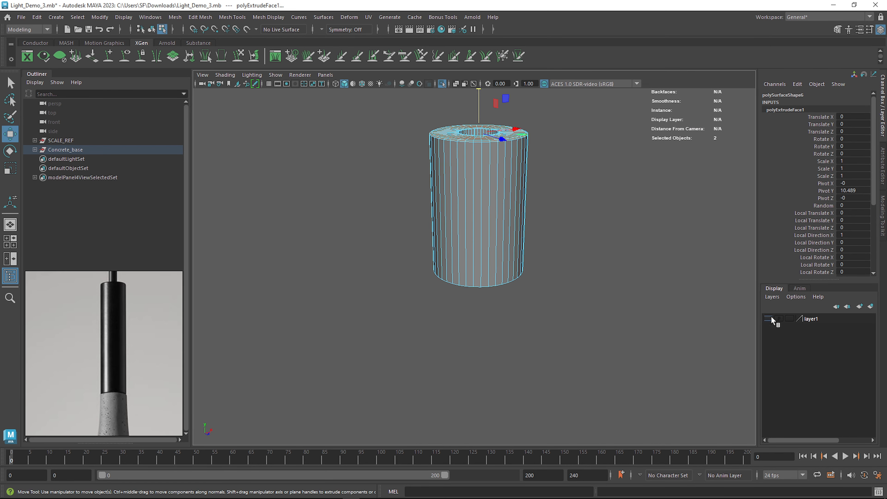
Step: Leave isolation, show the reference in layer1 and raise the tube's top faces to roughly the reference cylinder's height
click(442, 84)
scroll(524, 238, down, 5)
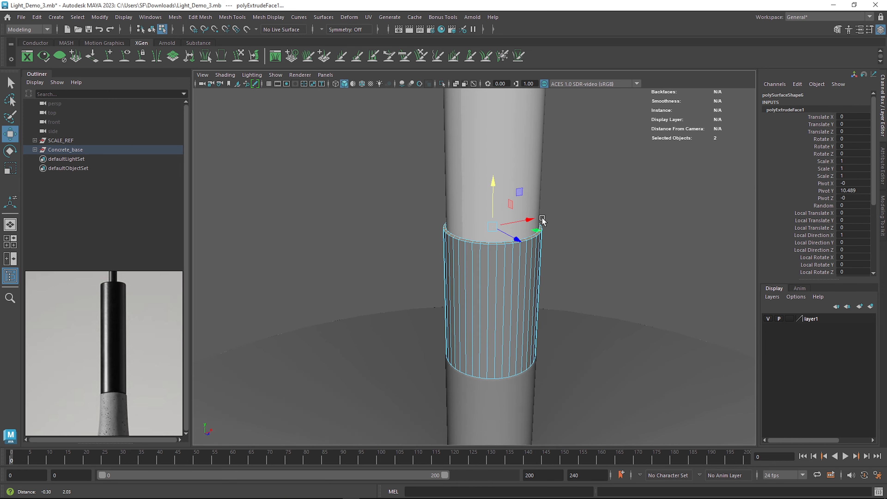
drag(487, 238, 493, 151)
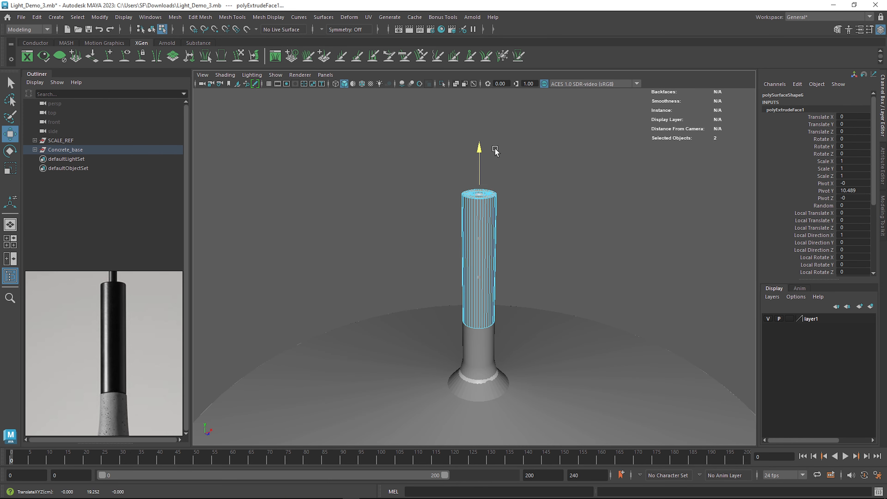
scroll(493, 206, up, 5)
alt+middle_drag(504, 175, 490, 222)
scroll(491, 222, up, 5)
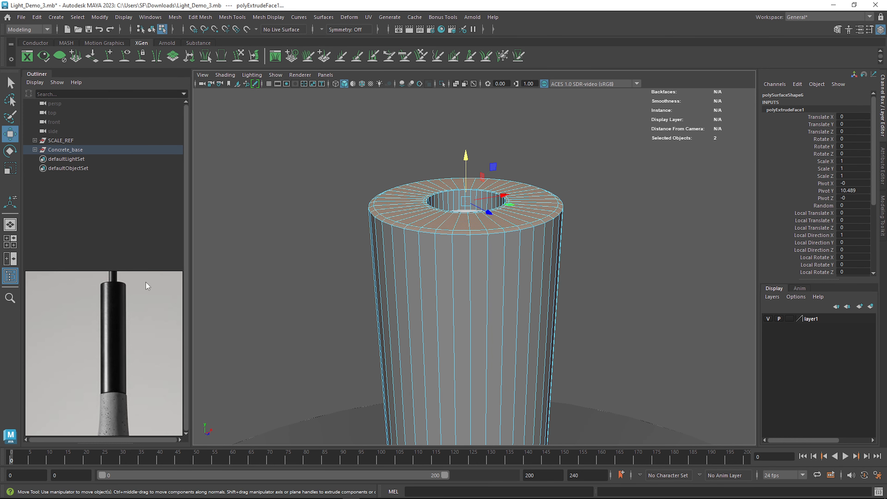
Step: Fine-tune the height of the tube's top faces against the reference cylinder's upper edge, at about 19.24 cm
middle_drag(454, 158, 475, 175)
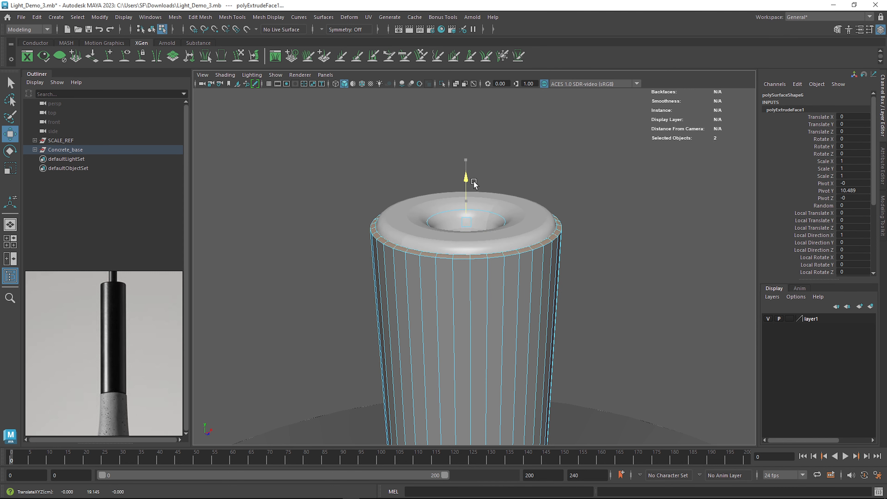
scroll(437, 204, up, 2)
scroll(439, 204, down, 2)
alt+right_drag(442, 204, 468, 219)
alt+middle_drag(465, 218, 509, 244)
alt+right_drag(509, 244, 518, 244)
drag(584, 162, 624, 151)
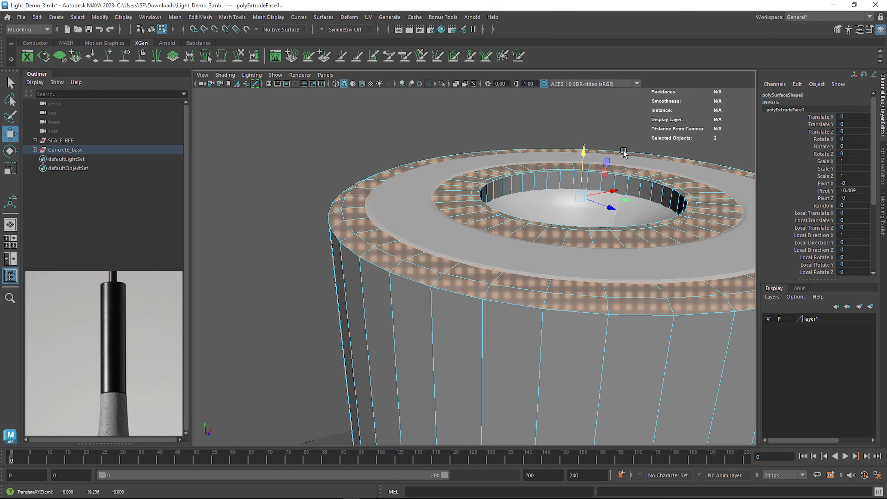
Step: In object mode, temporarily hide the new tube and examine how the concrete neck's rim compares with the reference cylinder
scroll(623, 154, down, 10)
alt+middle_drag(588, 306, 574, 182)
scroll(499, 236, up, 7)
alt+drag(499, 236, 519, 214)
right_drag(530, 149, 572, 189)
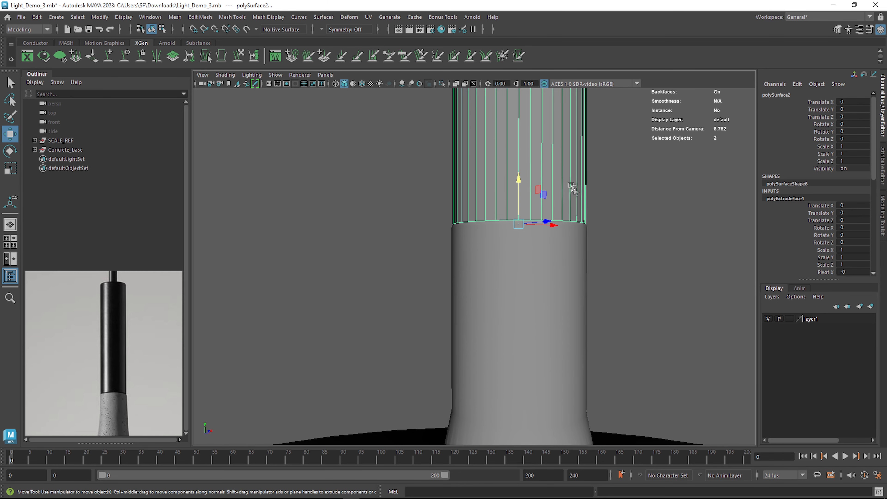
click(612, 242)
click(583, 176)
key(h)
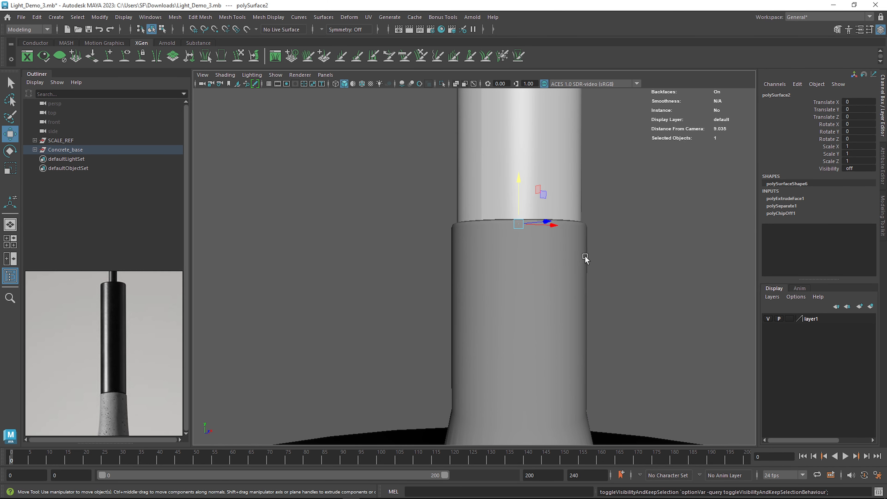
alt+drag(586, 247, 584, 274)
alt+middle_drag(575, 211, 575, 150)
scroll(568, 218, up, 3)
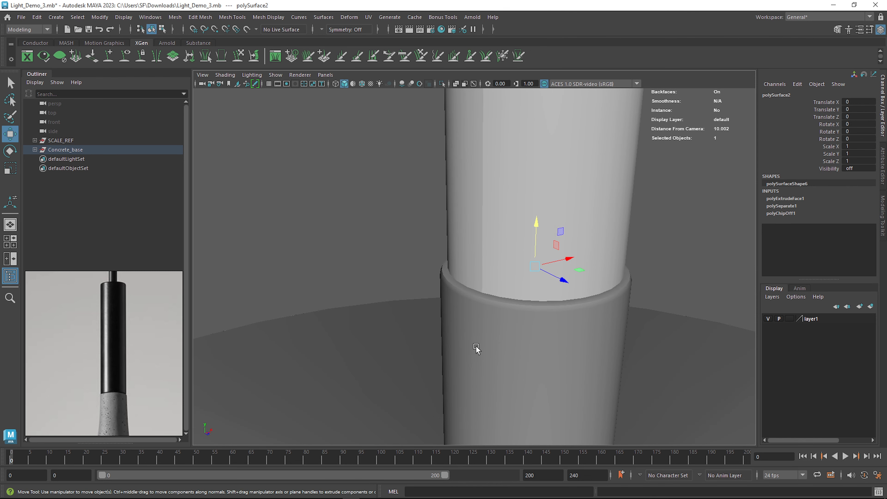
scroll(580, 281, down, 3)
key(h)
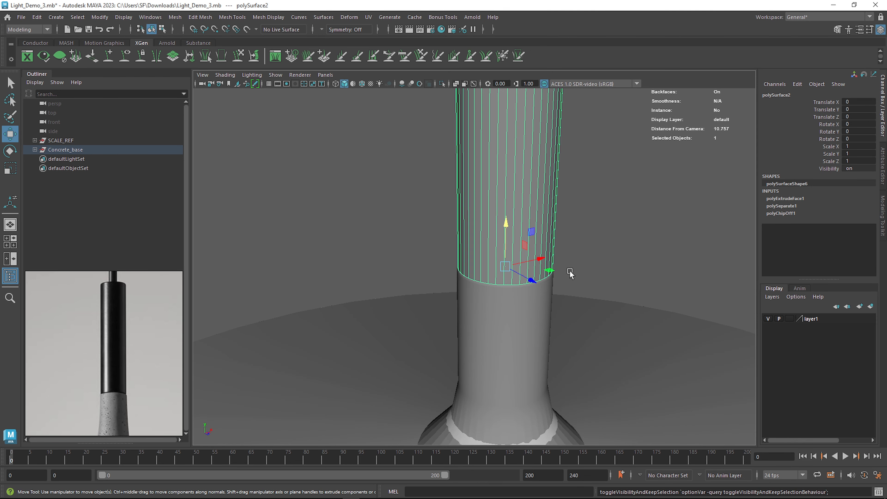
Step: Move the new tube sideways along X, clear of the reference lamp
click(540, 258)
key(ctrl+z)
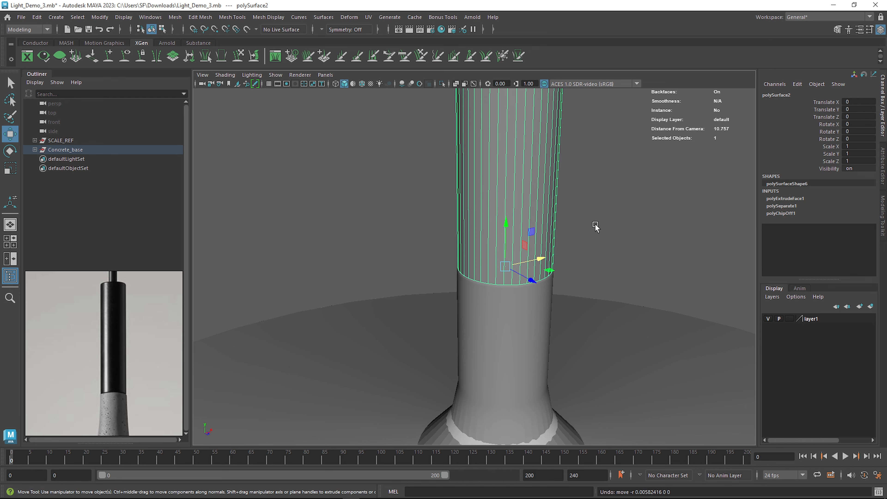
drag(532, 260, 673, 228)
Step: Move the concrete base down to uncover the reference neck
click(519, 317)
scroll(524, 331, down, 5)
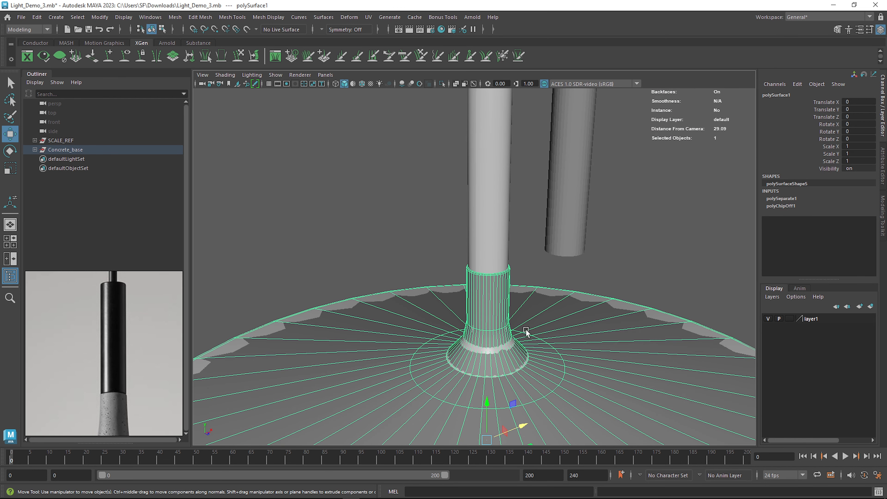
scroll(496, 403, down, 4)
alt+drag(523, 368, 531, 317)
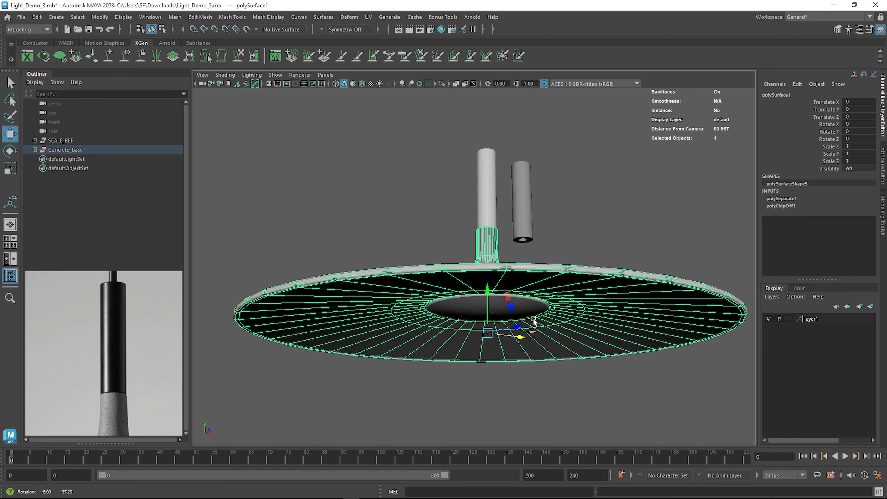
drag(486, 300, 500, 405)
alt+drag(529, 162, 546, 219)
Step: Select the reference's tube and neck pieces to compare their junction, and undo the concrete base's downward move
scroll(534, 231, up, 5)
click(514, 289)
scroll(515, 280, up, 6)
click(550, 227)
click(538, 233)
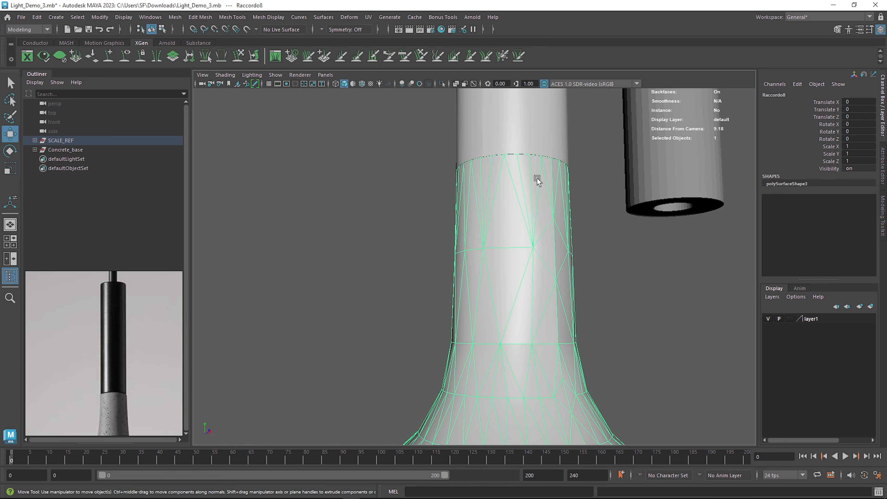
scroll(537, 178, down, 5)
key(ctrl+z)
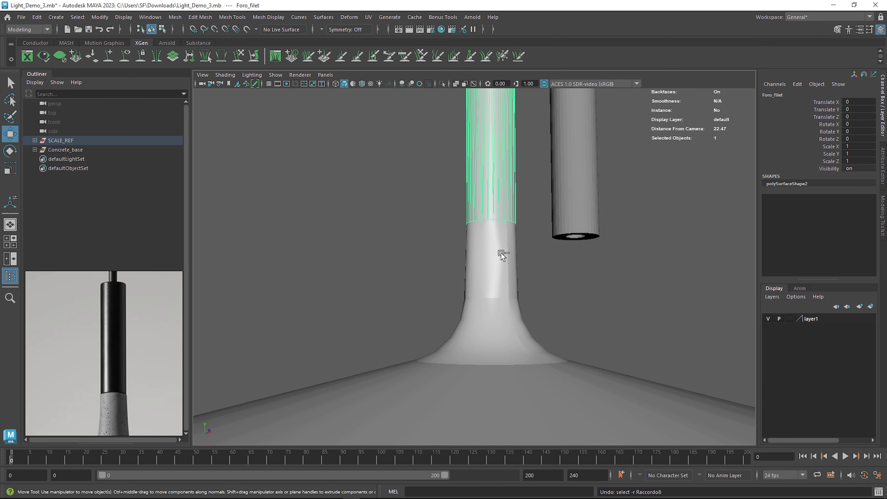
Step: Compare the width of the concrete neck with the reference tube, selecting each in turn
click(519, 256)
scroll(524, 266, up, 4)
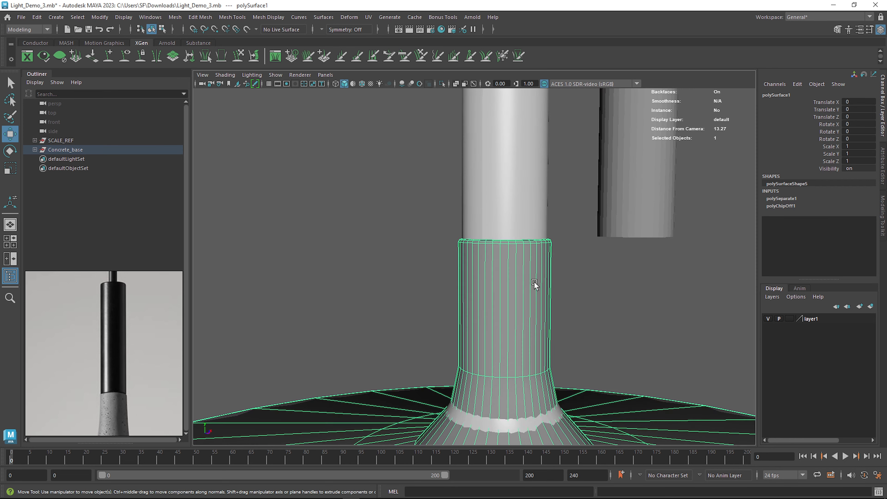
alt+drag(534, 285, 529, 209)
click(508, 198)
click(506, 282)
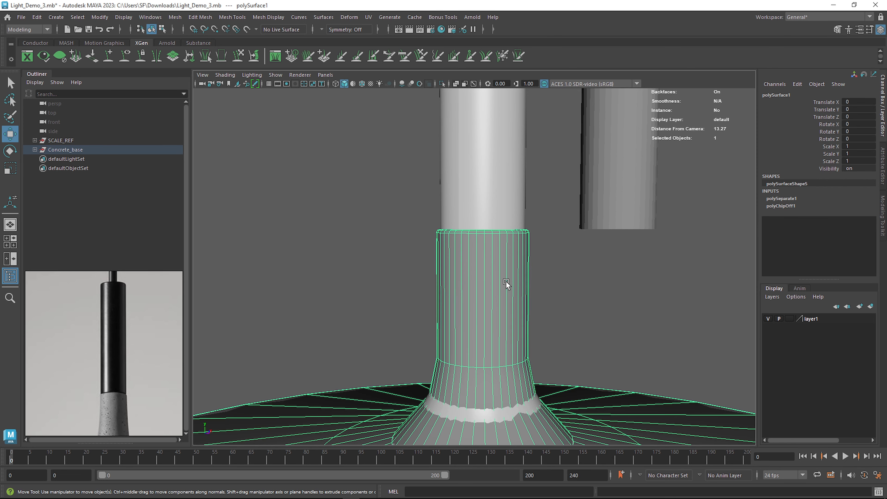
click(507, 196)
alt+middle_drag(526, 269, 528, 209)
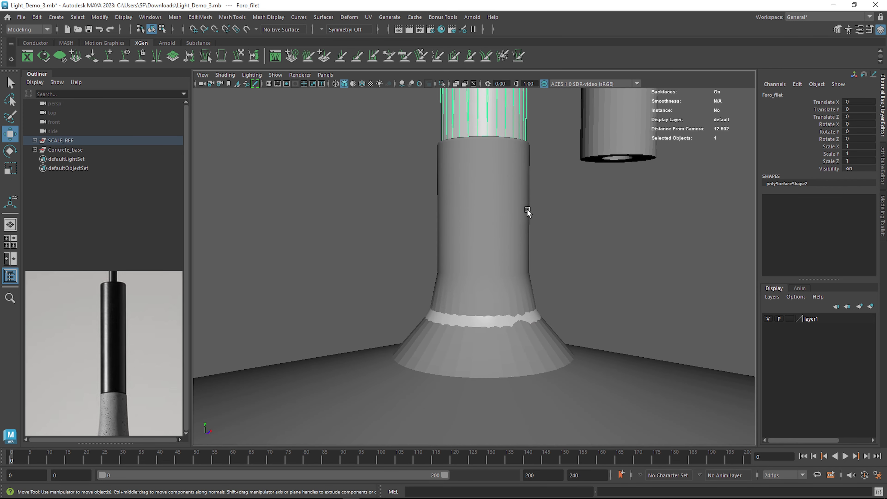
Step: Scale the vertices of the concrete neck's straight section and rim slightly inward to match the reference neck
click(499, 205)
scroll(496, 203, down, 3)
right_drag(483, 187, 451, 225)
scroll(412, 208, down, 4)
alt+drag(412, 208, 413, 204)
scroll(412, 204, up, 4)
drag(352, 123, 564, 288)
scroll(546, 252, up, 2)
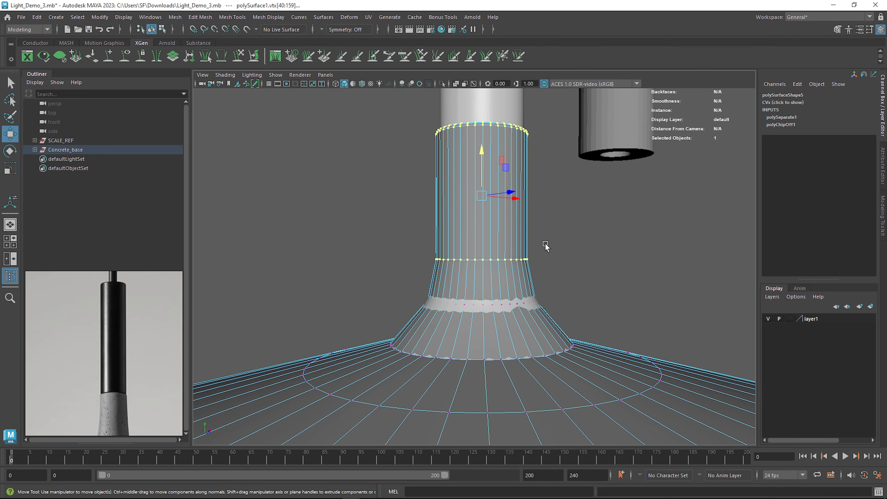
key(r)
drag(481, 197, 485, 199)
drag(392, 127, 610, 188)
drag(479, 175, 491, 241)
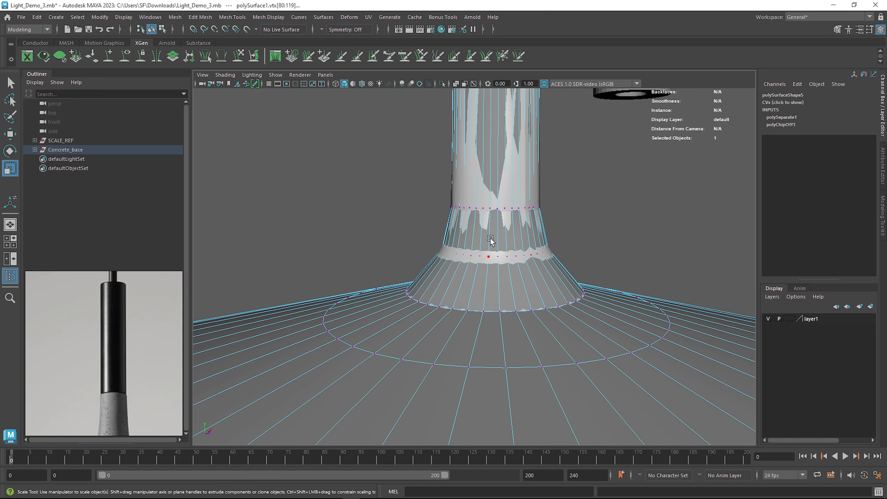
Step: With the smooth preview on, scale the vertex ring in the neck's flare inward to about 0.93 in X and Z
key(3)
drag(406, 217, 598, 270)
key(4)
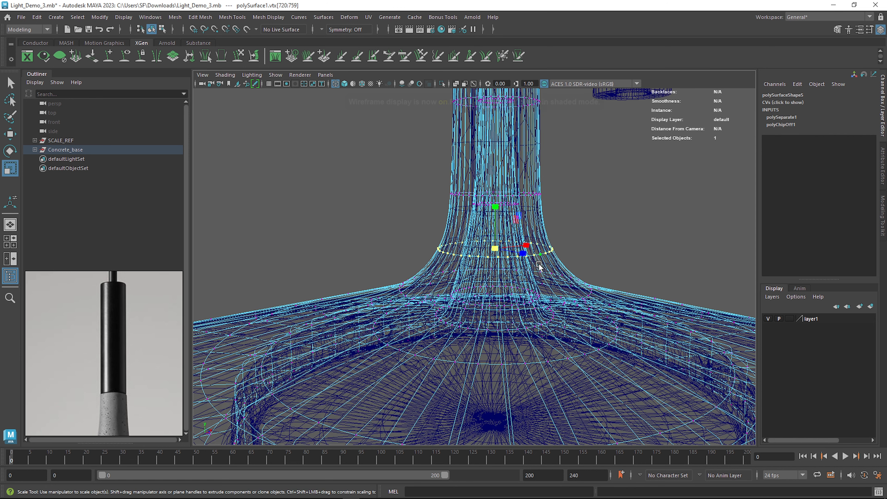
key(1)
drag(400, 209, 620, 254)
drag(495, 233, 491, 232)
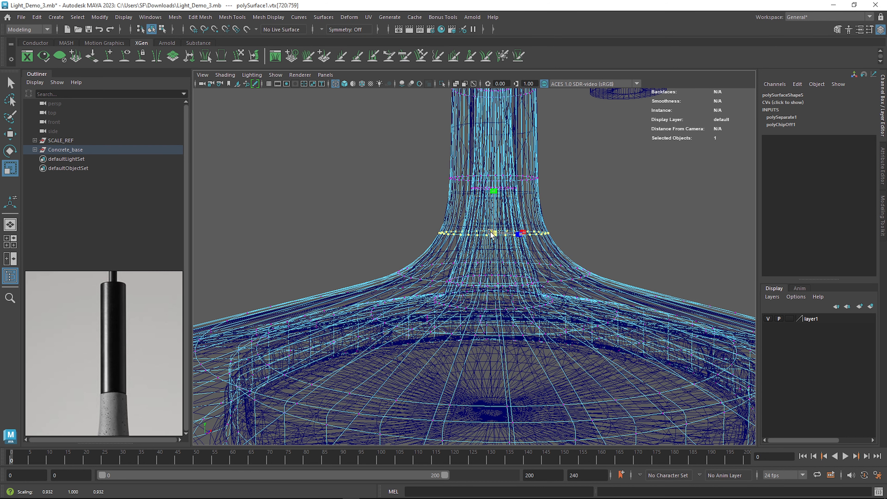
key(5)
alt+middle_drag(491, 233, 494, 253)
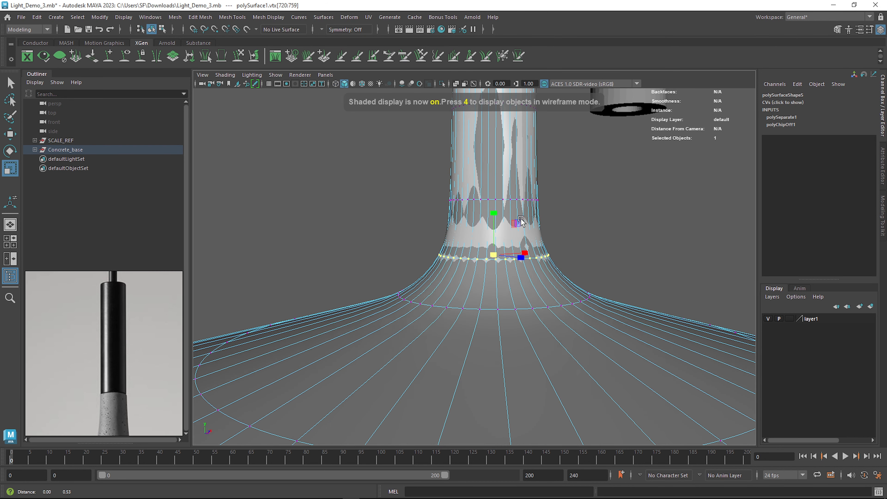
Step: Leave vertex editing and hide the scale reference layer layer1, keeping the modelled concrete base visible and selected
drag(494, 253, 562, 269)
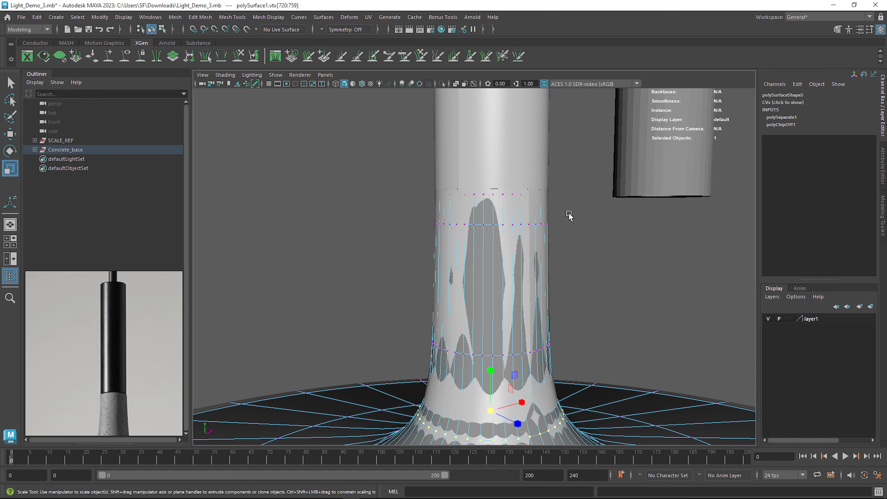
key(F8)
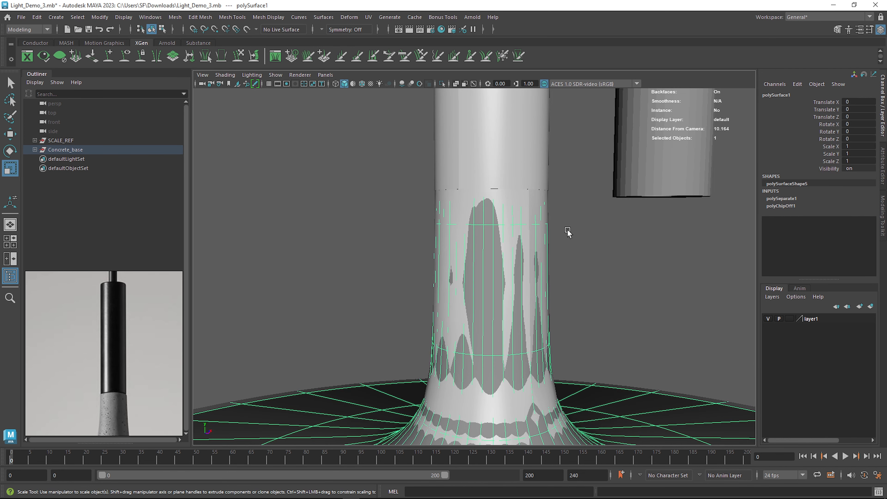
click(536, 151)
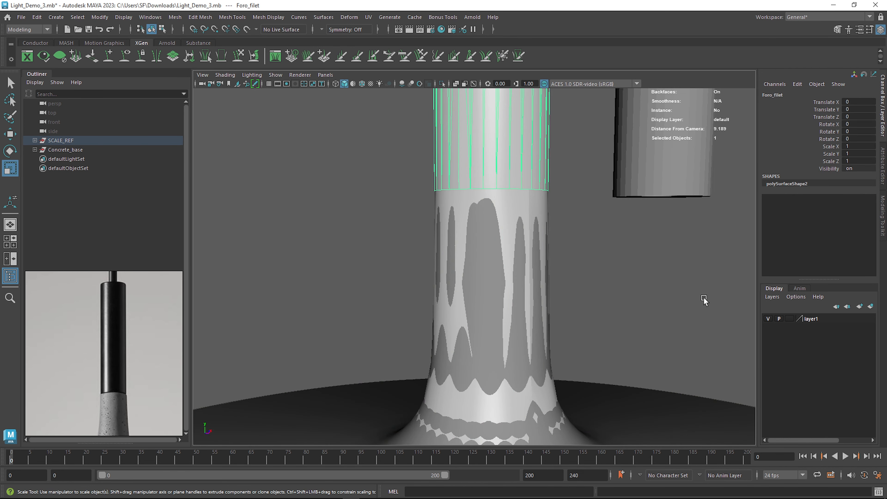
click(767, 319)
click(522, 283)
alt+drag(522, 282, 559, 314)
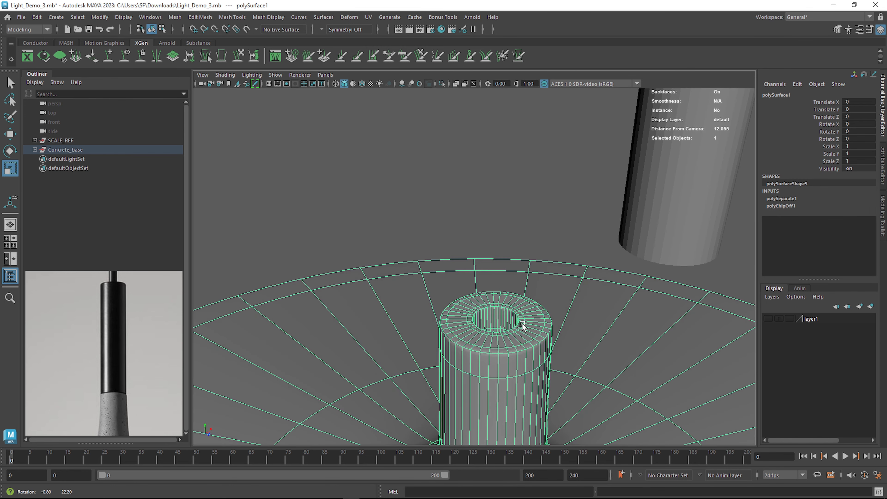
Step: Set the black metal cylinder's Translate X to 0 so it sits over the concrete neck
click(663, 233)
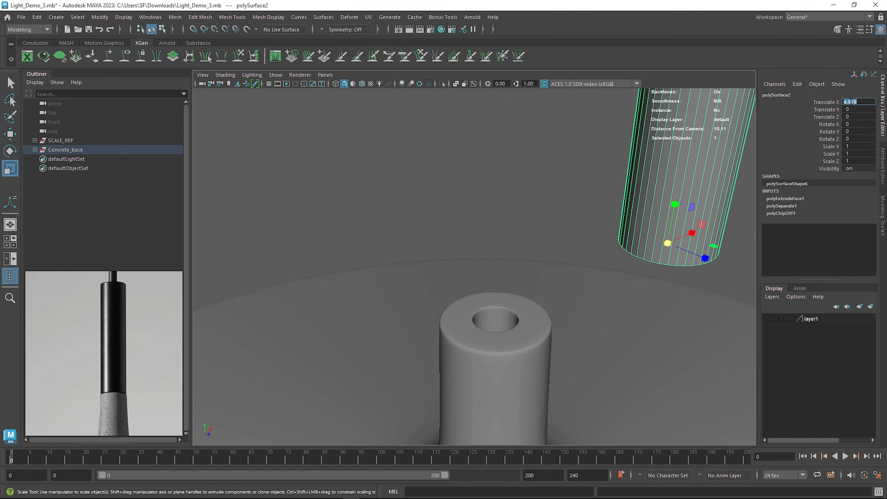
text(0)
key(Return)
alt+drag(574, 292, 570, 258)
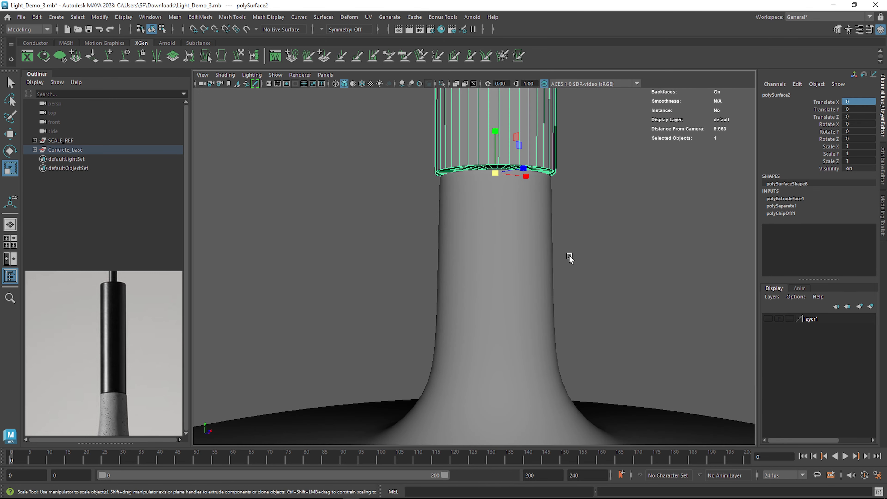
Step: Scale the cylinder uniformly to 0.92 and lower it onto the neck at a Translate Y of about -0.026
alt+middle_drag(571, 258, 556, 278)
scroll(555, 278, up, 4)
drag(500, 185, 431, 222)
key(w)
mouse_move(501, 145)
mouse_down()
mouse_move(501, 192)
mouse_move(508, 149)
mouse_up()
key(r)
key(w)
drag(508, 148, 525, 189)
drag(520, 248, 534, 247)
Step: Turn off the cylinder's smooth preview and raise it to a Translate Y of about 0.282, exposing its underside
click(681, 309)
alt+right_drag(685, 311, 612, 241)
scroll(511, 293, up, 3)
click(511, 296)
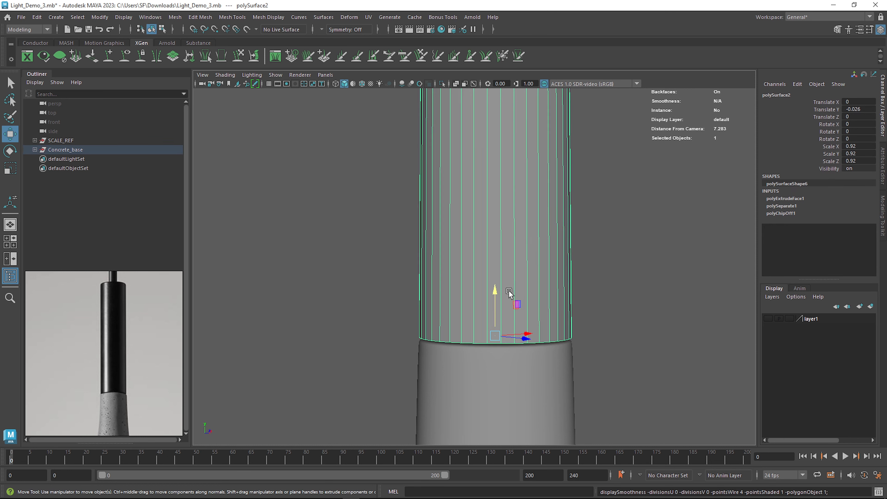
key(1)
drag(498, 295, 508, 279)
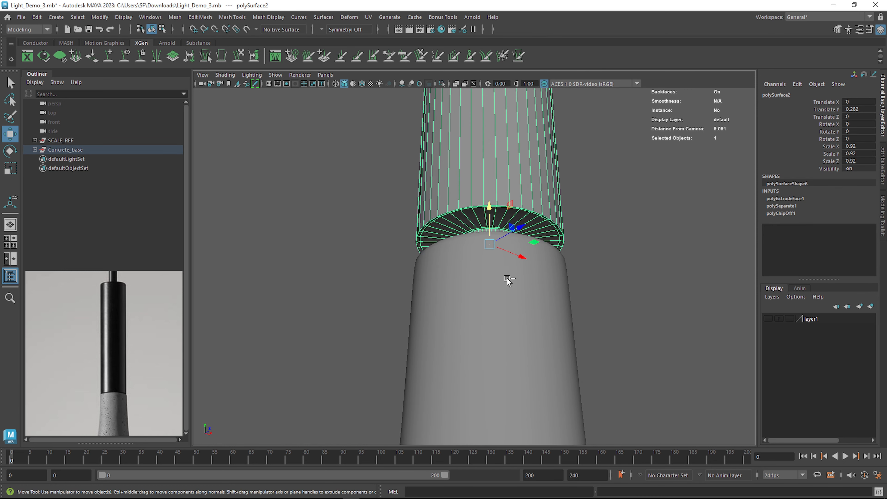
Step: Isolate the cylinder and select the outer edge loop of its underside for inspection
key(ctrl+1)
key(ctrl+1)
key(ctrl+1)
scroll(514, 226, up, 5)
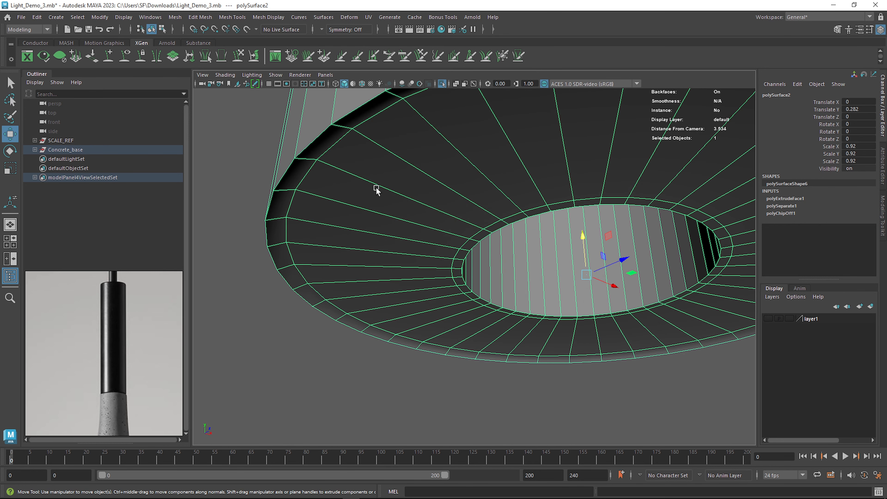
click(311, 161)
click(306, 173)
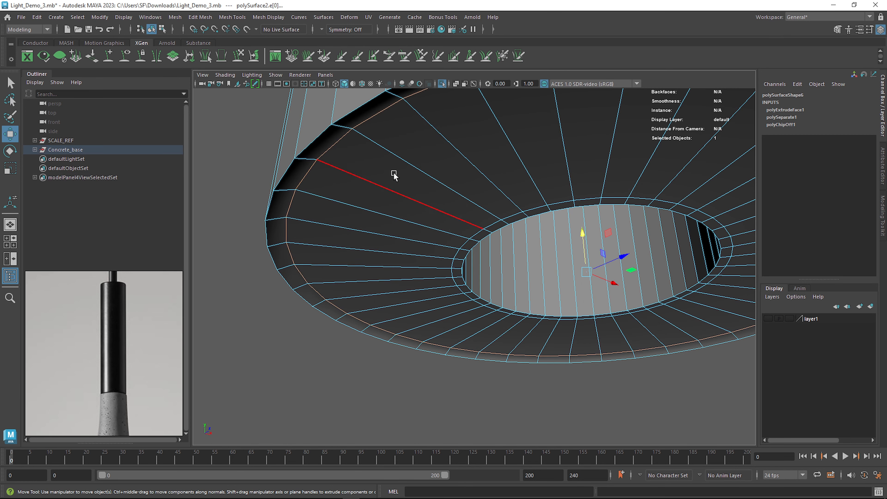
Step: Switch to face selection and examine the ring of flat faces on the cylinder's underside, selecting the whole ring
right_click(398, 140)
click(397, 166)
scroll(454, 419, down, 8)
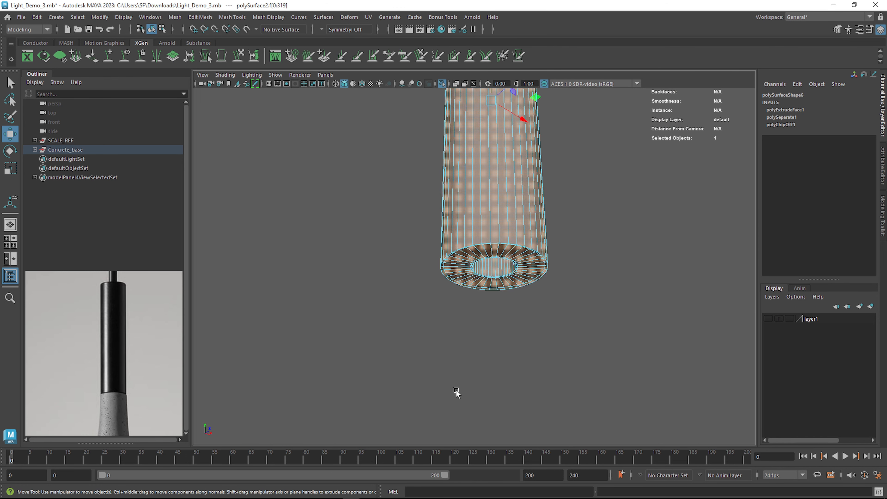
alt+drag(455, 392, 459, 384)
alt+middle_drag(498, 234, 484, 321)
scroll(483, 321, up, 4)
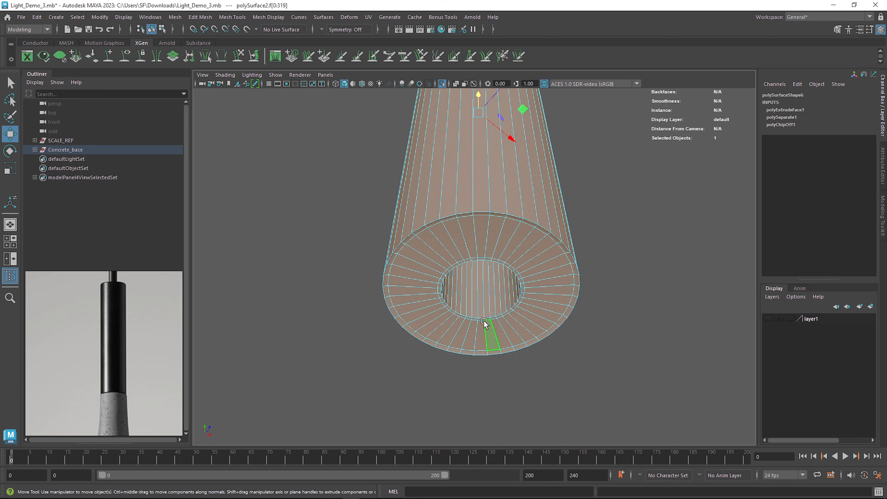
click(455, 235)
shift+double_click(439, 236)
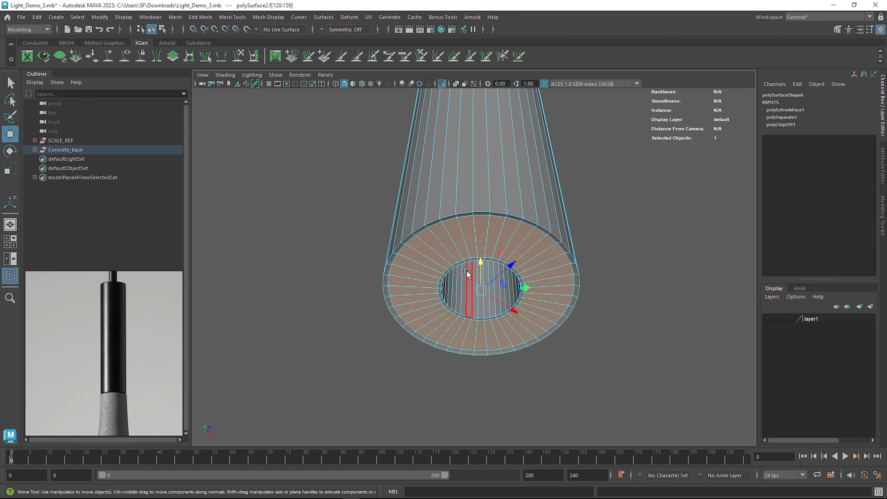
scroll(442, 307, up, 5)
mouse_move(488, 293)
alt+mouse_down()
mouse_move(487, 306)
mouse_move(479, 296)
alt+mouse_up()
alt+middle_drag(479, 296, 517, 183)
alt+middle_drag(489, 343, 489, 314)
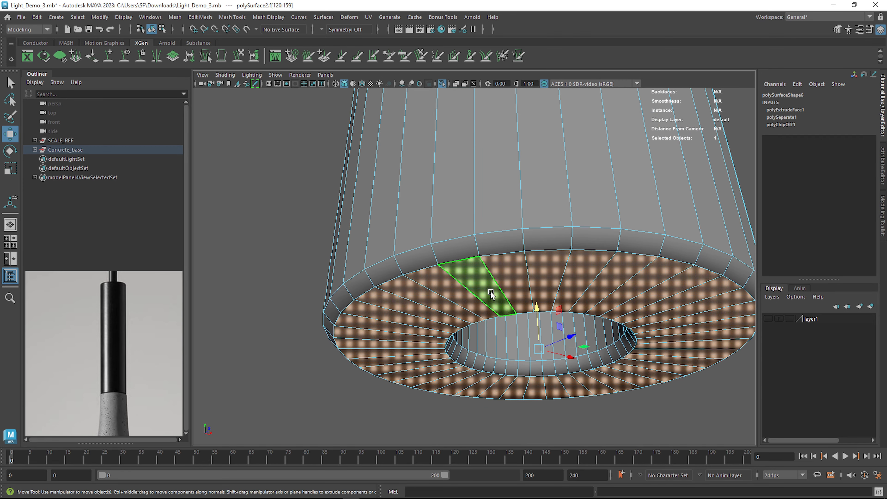
Step: Exit isolation, return to object mode and lower the cylinder to a Translate Y of about -0.047
key(ctrl+1)
scroll(520, 302, down, 5)
right_drag(495, 233, 542, 210)
scroll(493, 266, up, 3)
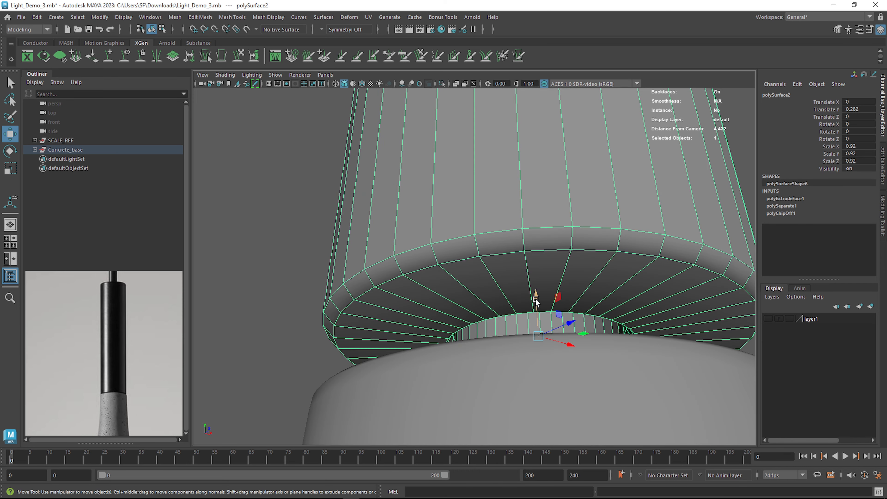
drag(535, 300, 523, 390)
Step: Inspect the junction with the concrete neck closely and raise the cylinder slightly to a Translate Y of about -0.014
alt+middle_drag(522, 391, 531, 228)
scroll(546, 198, up, 3)
scroll(513, 231, down, 3)
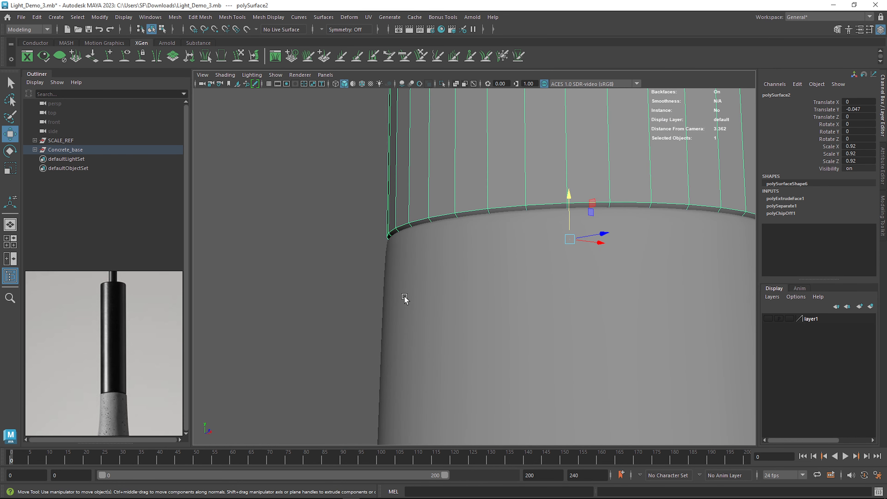
alt+drag(405, 299, 349, 294)
scroll(348, 293, up, 5)
scroll(449, 258, down, 3)
alt+drag(448, 260, 443, 245)
alt+middle_drag(443, 245, 445, 274)
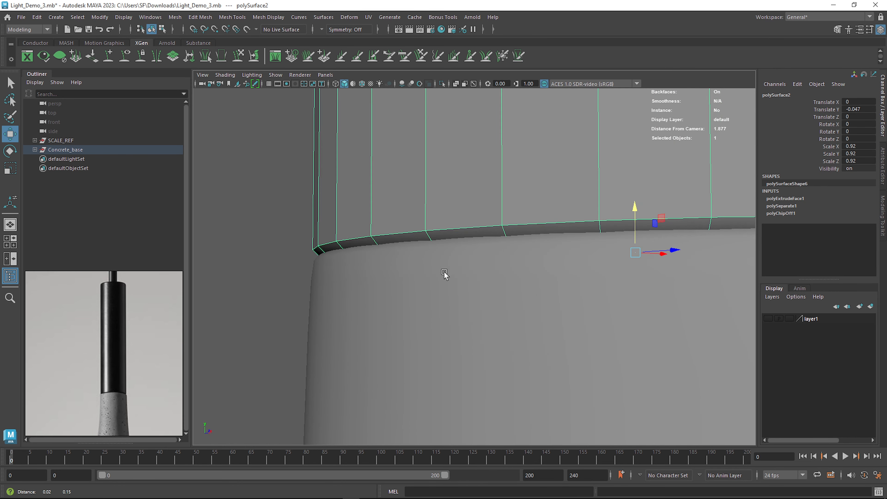
mouse_move(634, 213)
mouse_down()
mouse_move(635, 182)
mouse_move(645, 202)
mouse_up()
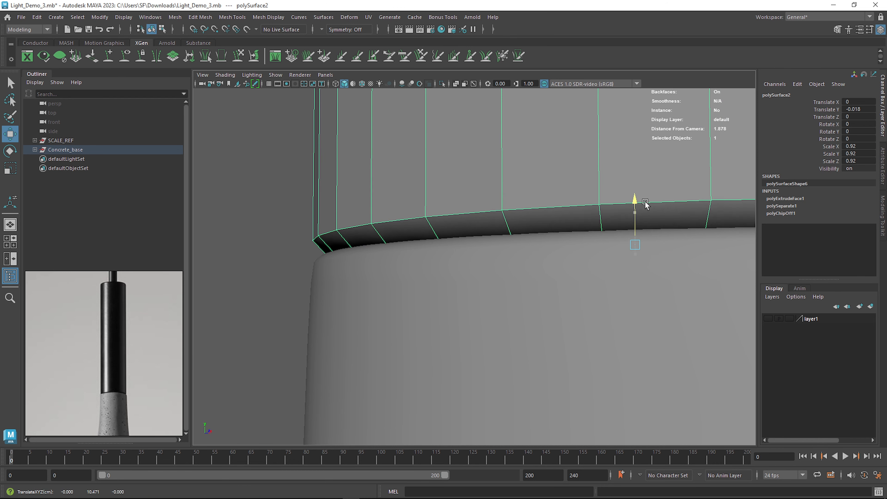
Step: Compare the neck and cylinder rims, then raise the cylinder to a Translate Y of about 0.012
scroll(520, 283, down, 4)
click(516, 330)
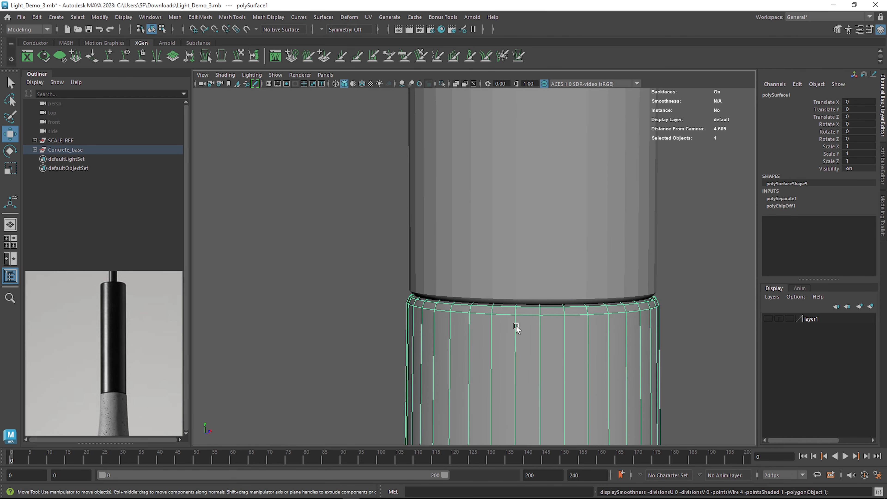
click(499, 295)
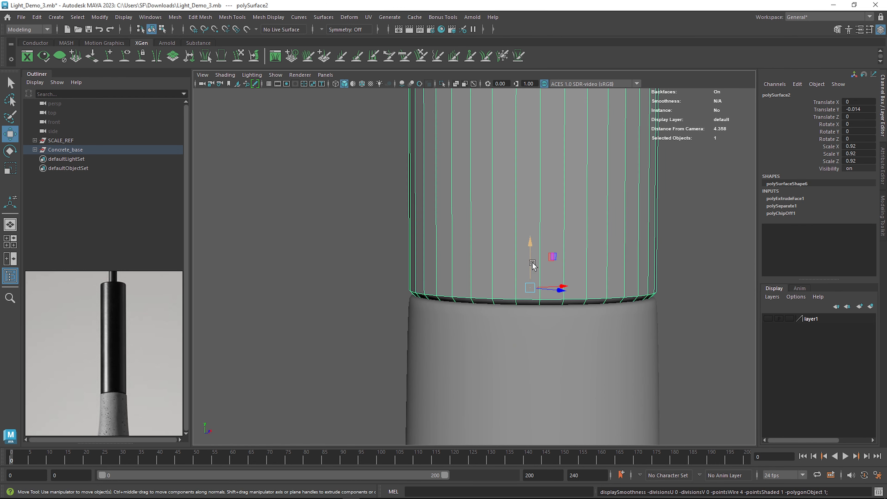
drag(533, 243, 535, 241)
scroll(499, 293, up, 3)
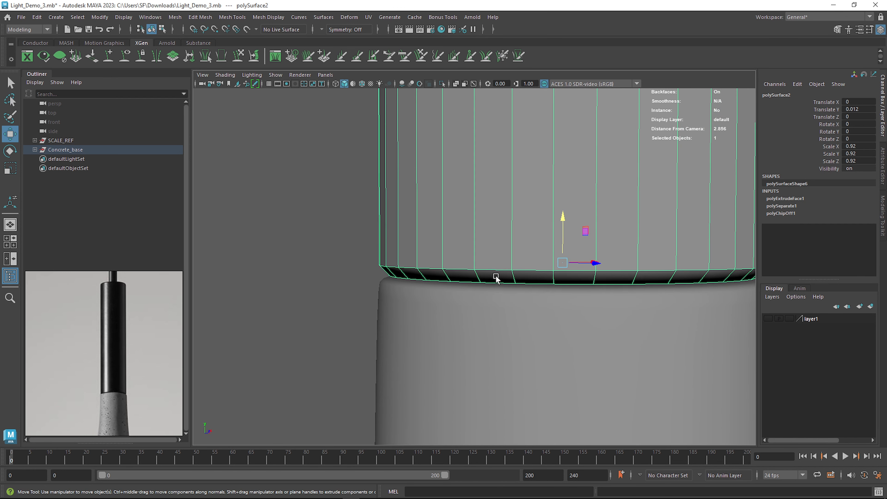
scroll(490, 226, down, 2)
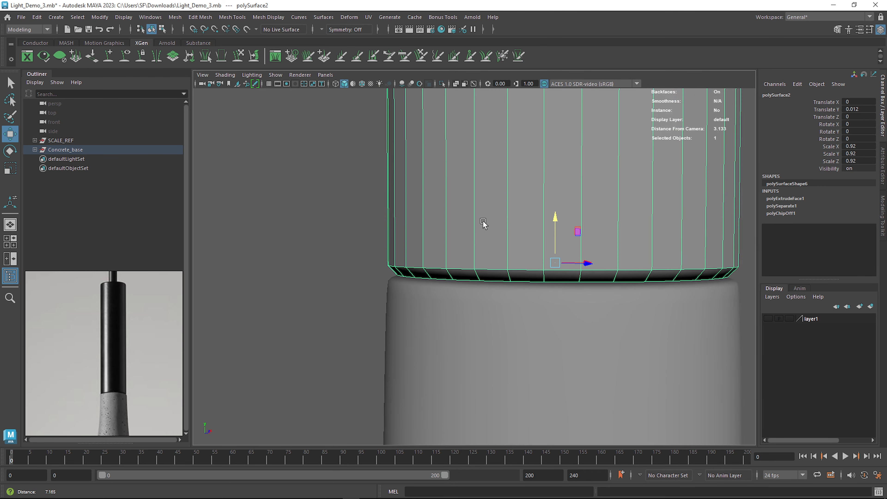
Step: Insert a supporting edge loop just above the cylinder's lower rim with Multi-Cut and turn on the smooth preview
right_click(476, 230)
scroll(489, 236, down, 1)
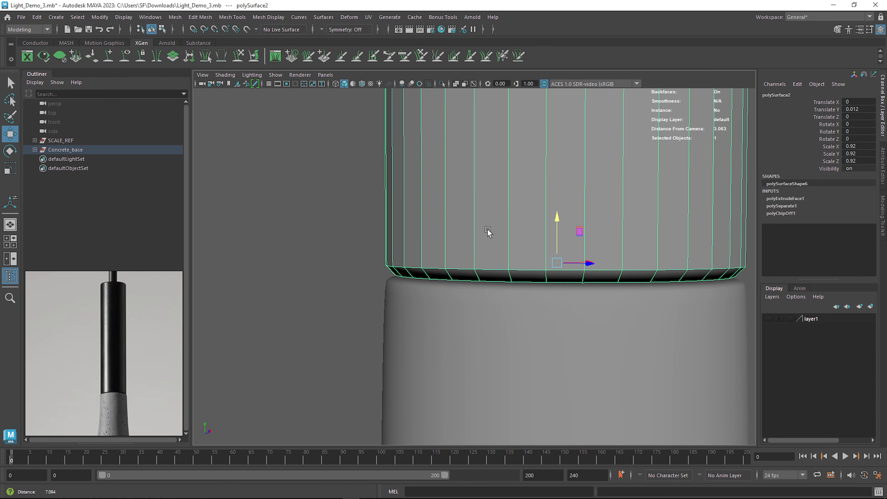
shift+right_drag(478, 225, 434, 228)
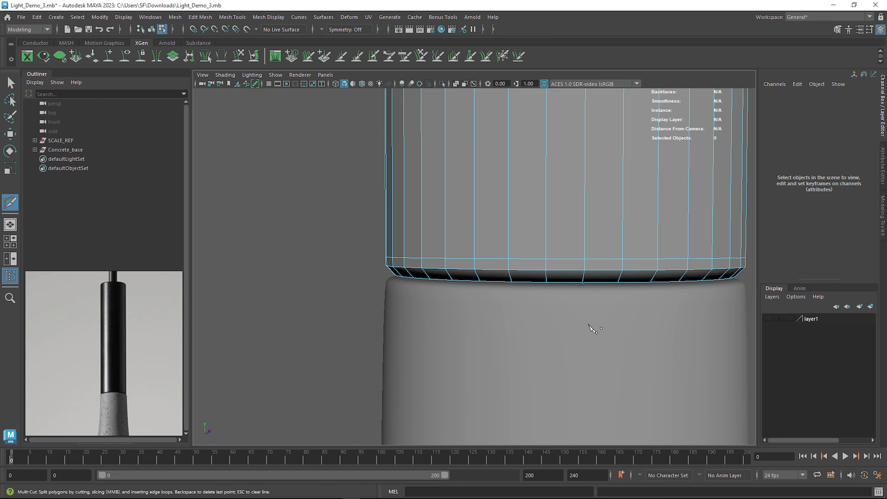
key(3)
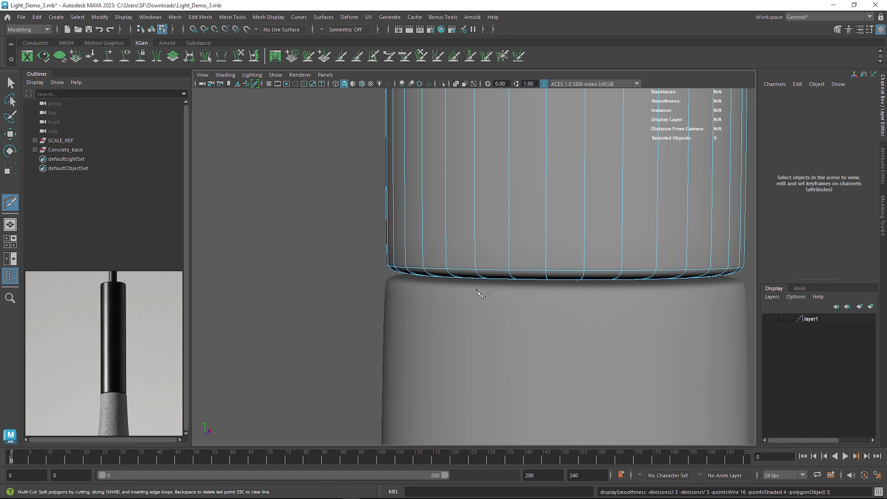
Step: Compare the cylinder's lower rim with the reference photo, checking it with the smooth preview off and on
scroll(110, 407, up, 4)
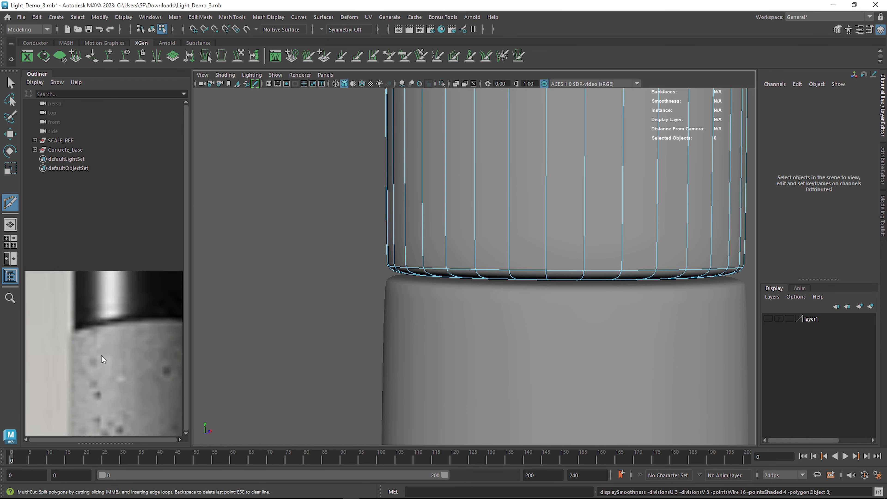
scroll(112, 318, down, 4)
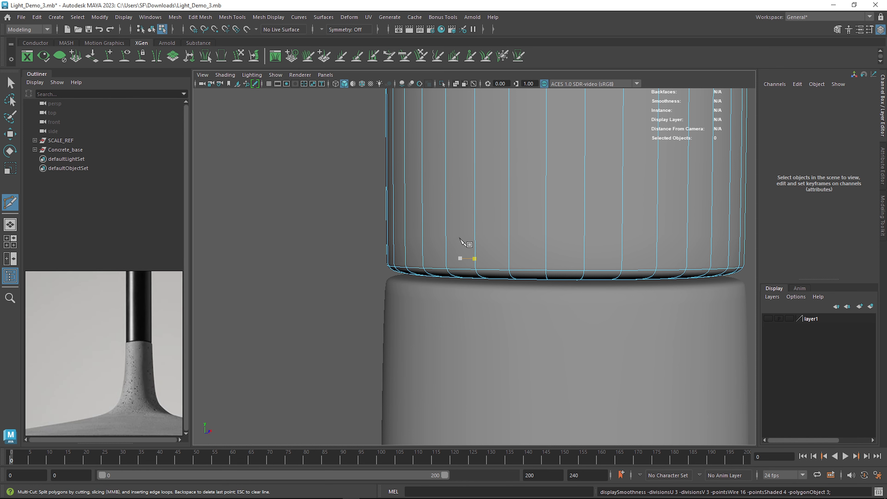
key(1)
click(445, 269)
scroll(454, 279, up, 3)
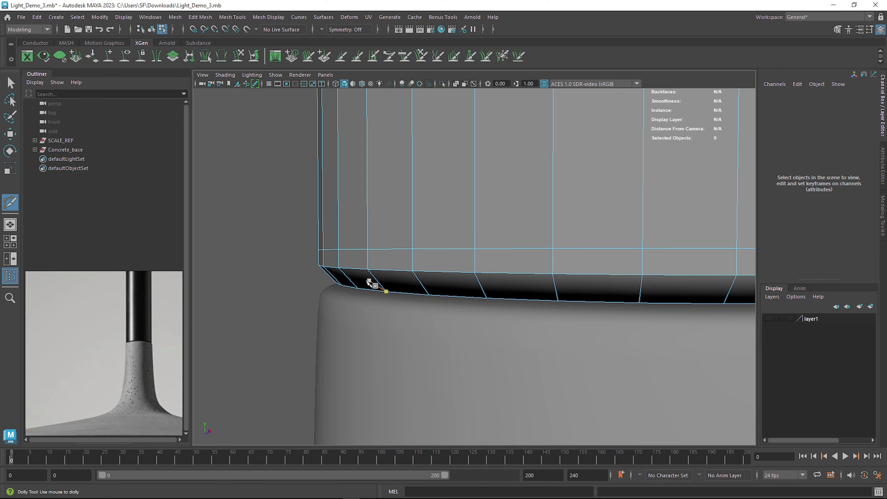
key(3)
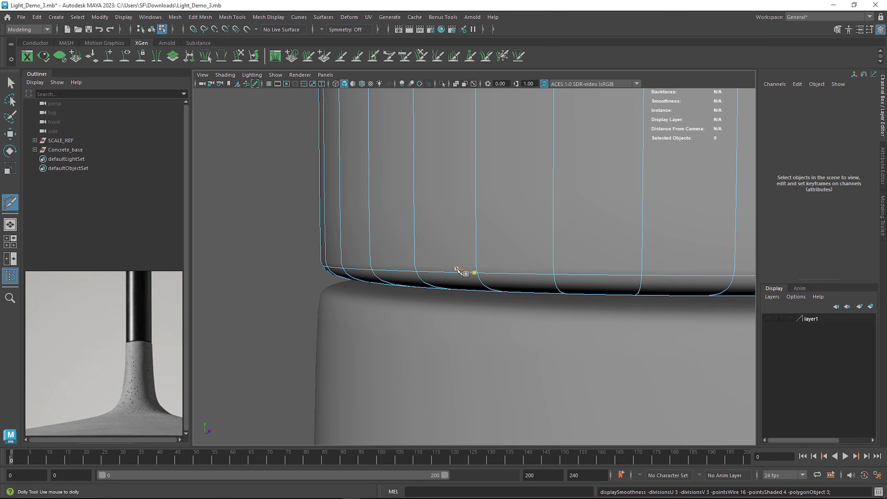
Step: Return to object mode and lower the cylinder to a Translate Y of about -0.007
right_drag(438, 245, 487, 231)
key(w)
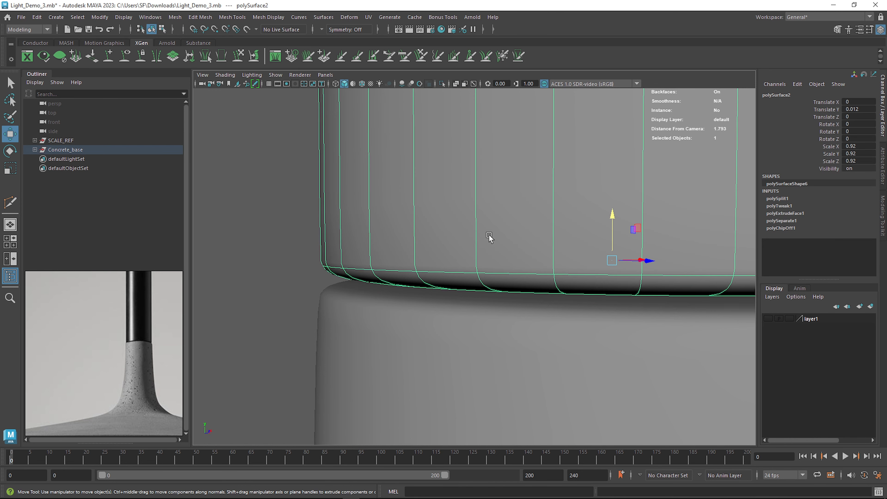
mouse_move(608, 215)
mouse_down()
mouse_move(614, 200)
mouse_move(614, 232)
mouse_move(614, 219)
mouse_up()
click(289, 282)
scroll(386, 282, down, 3)
Step: Turn off the cylinder's smooth preview and raise it above the neck to reach its underside
click(414, 264)
key(1)
scroll(450, 272, up, 3)
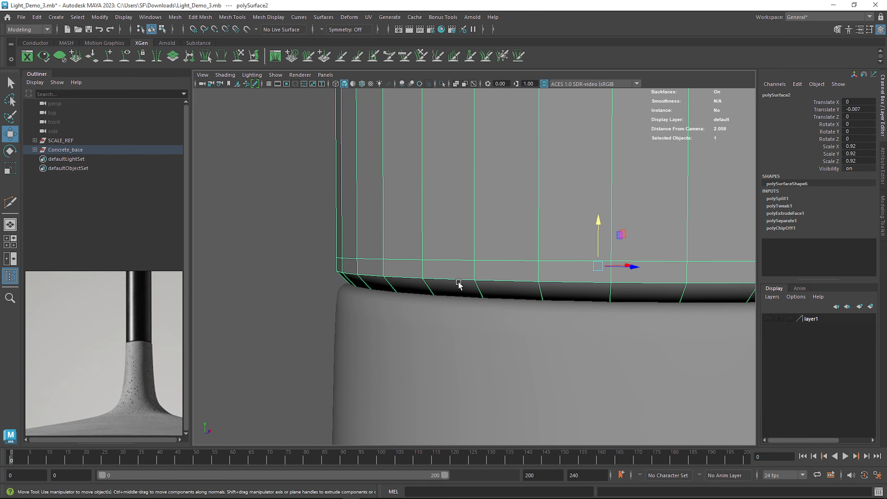
drag(598, 223, 599, 200)
alt+drag(562, 247, 537, 240)
Step: Select the ring of faces on the cylinder's underside, move it up slightly and scale it to about 1.046 in X and Z
right_drag(482, 211, 484, 237)
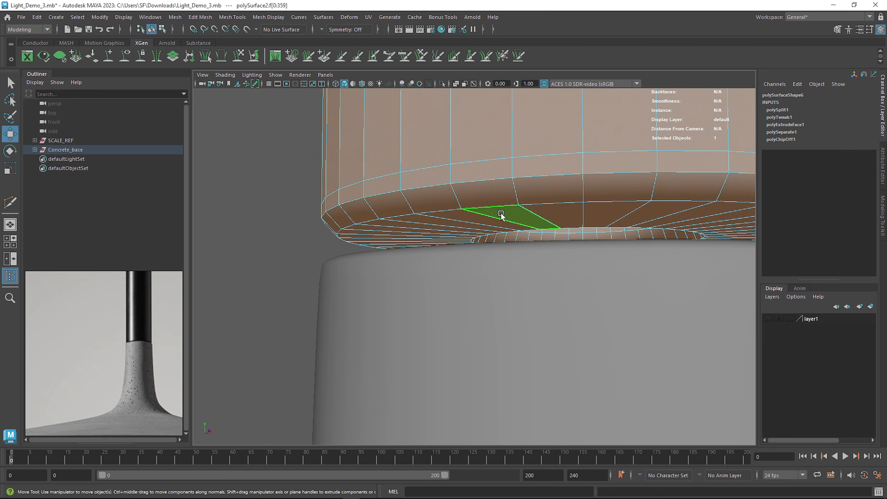
click(556, 217)
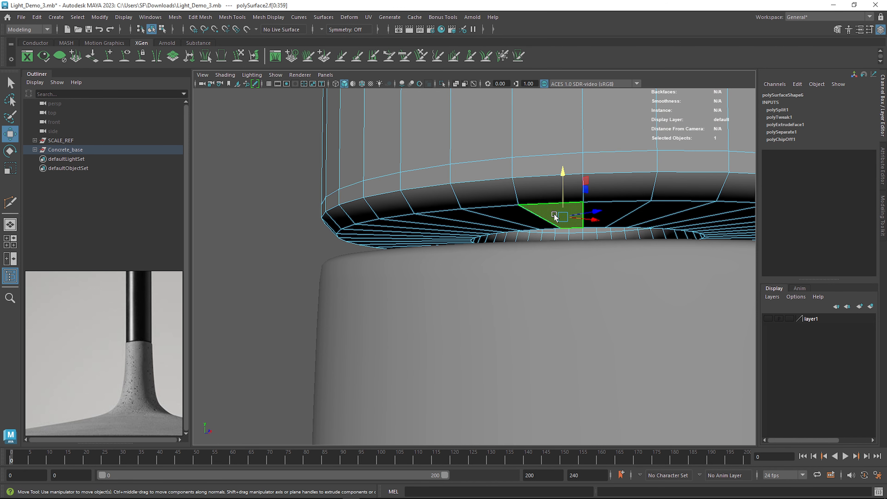
shift+double_click(514, 221)
drag(584, 198, 581, 191)
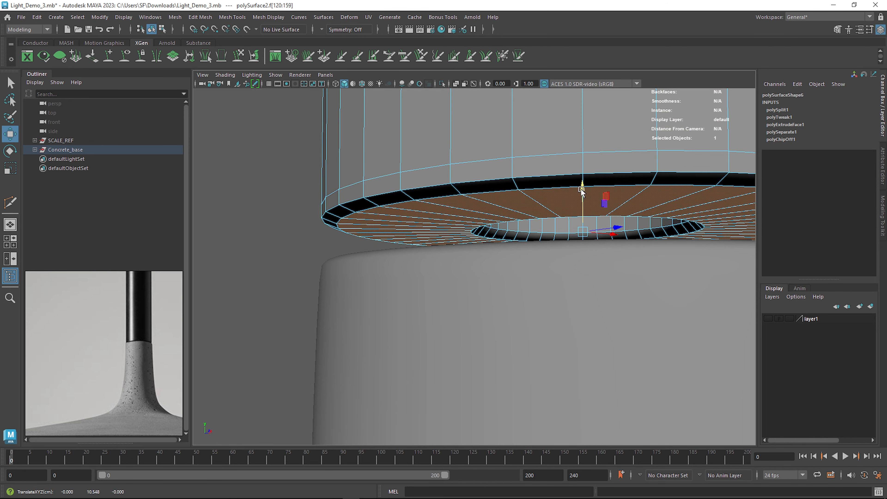
key(r)
drag(582, 231, 599, 237)
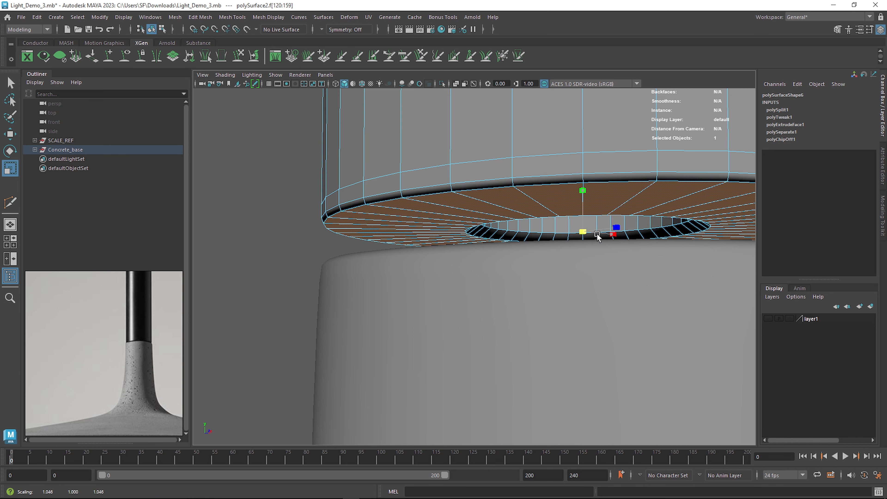
Step: Return to object mode, lower the cylinder to a Translate Y of about -0.036 and turn on its smooth preview
key(w)
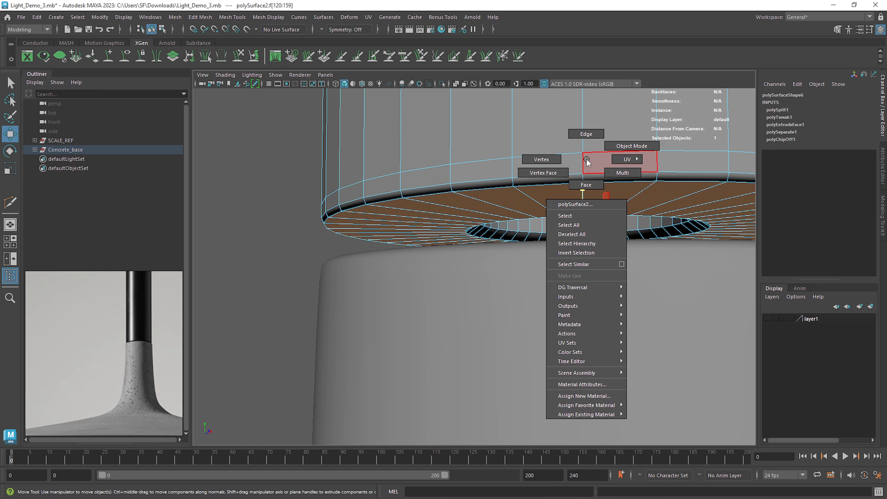
right_drag(587, 162, 619, 144)
drag(583, 186, 535, 239)
click(274, 276)
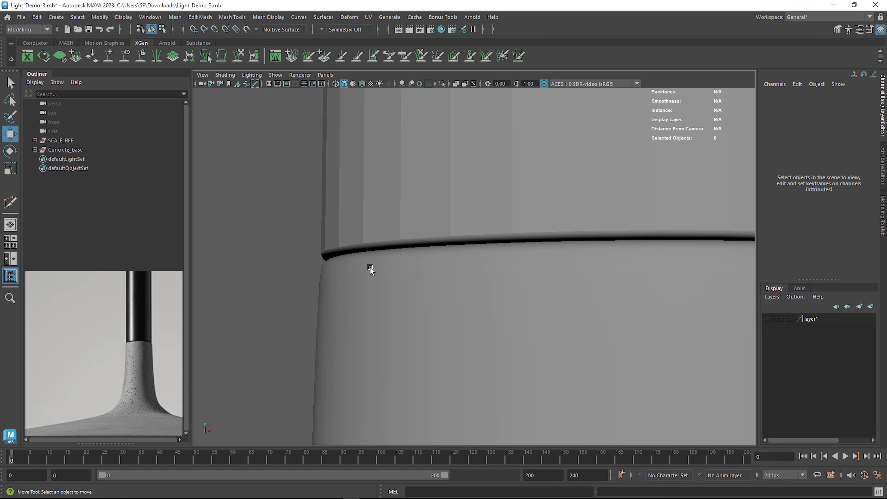
click(376, 262)
click(386, 232)
click(308, 248)
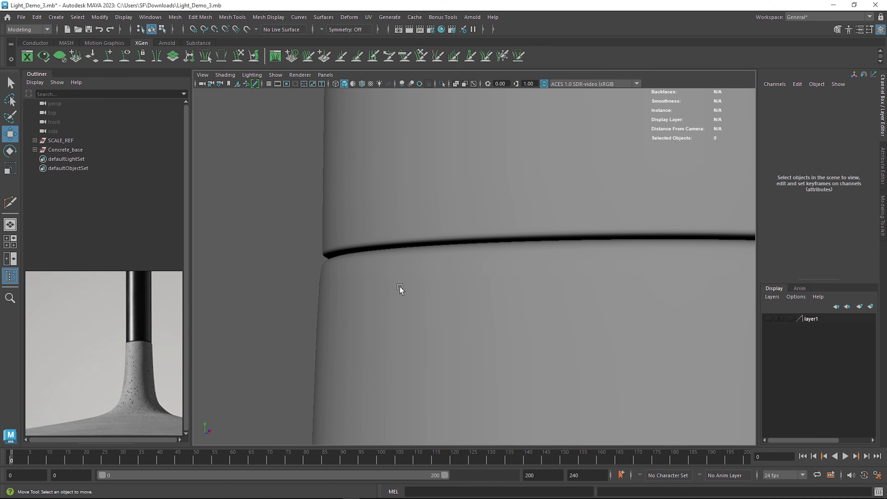
Step: Examine the seam between the cylinder and the concrete neck from several angles and distances
scroll(398, 290, down, 5)
scroll(489, 290, up, 2)
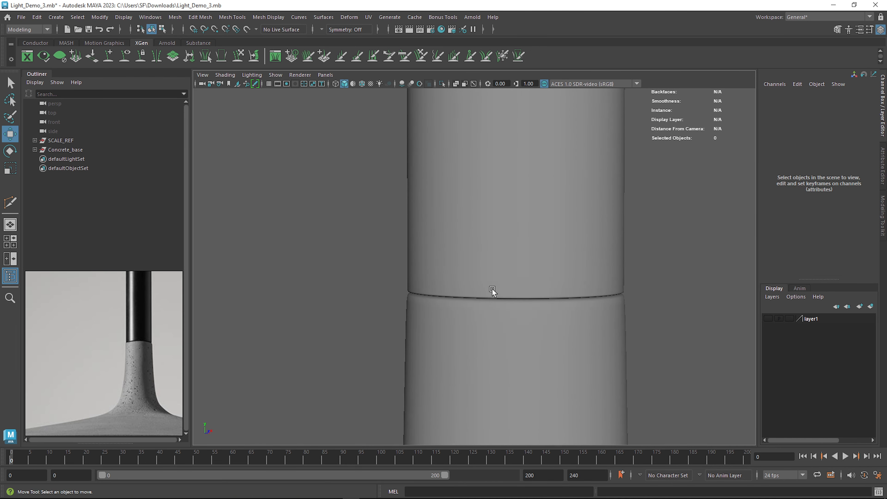
alt+drag(492, 289, 423, 274)
scroll(466, 273, up, 2)
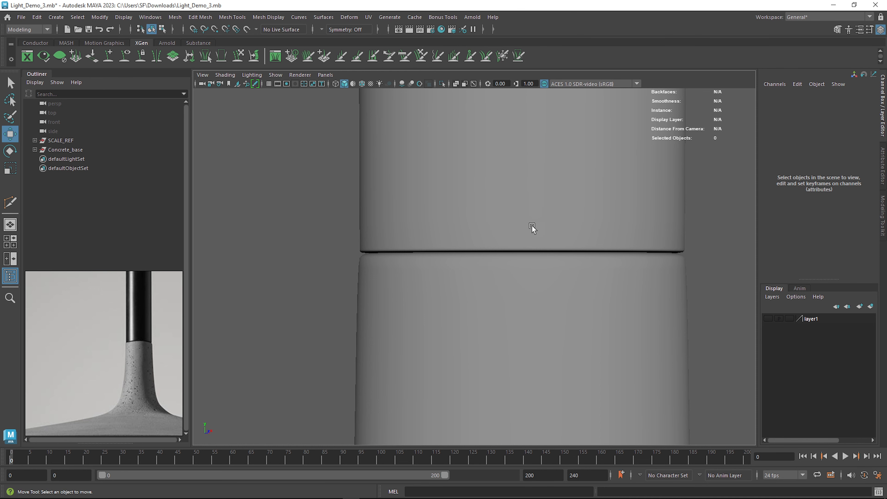
alt+middle_drag(531, 224, 532, 258)
scroll(532, 258, down, 4)
alt+middle_drag(554, 201, 543, 185)
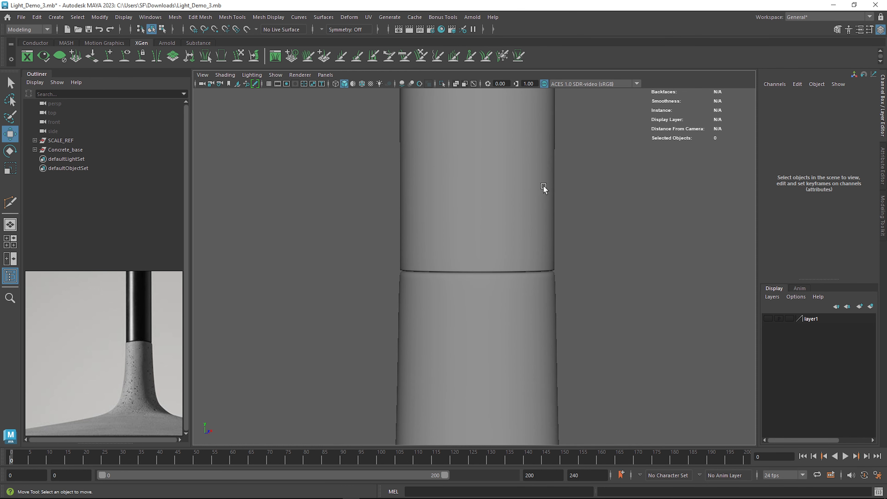
scroll(490, 182, down, 5)
alt+middle_drag(490, 182, 481, 324)
Step: Insert an edge loop around the cylinder just below its top edge at about 1% with Multi-Cut and preview it smoothed
scroll(481, 323, up, 5)
alt+drag(515, 129, 500, 242)
click(484, 221)
scroll(511, 232, up, 3)
scroll(509, 224, down, 3)
scroll(550, 252, up, 4)
scroll(555, 244, down, 2)
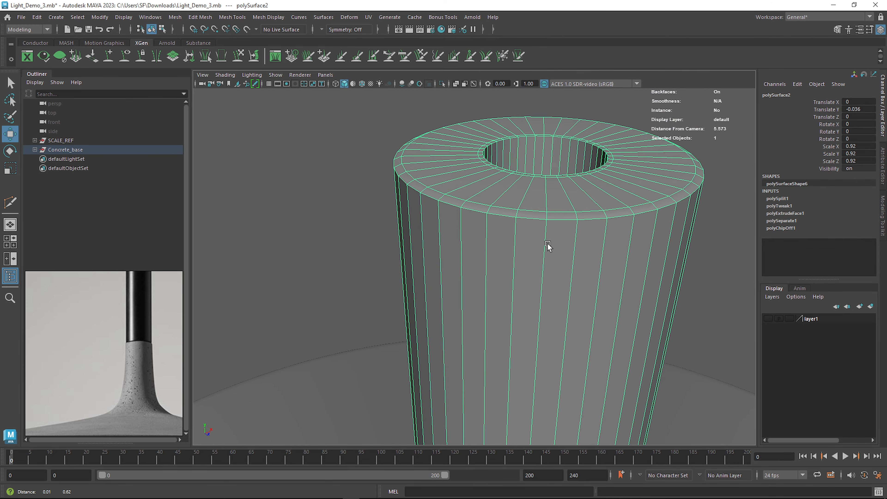
shift+right_drag(447, 203, 385, 203)
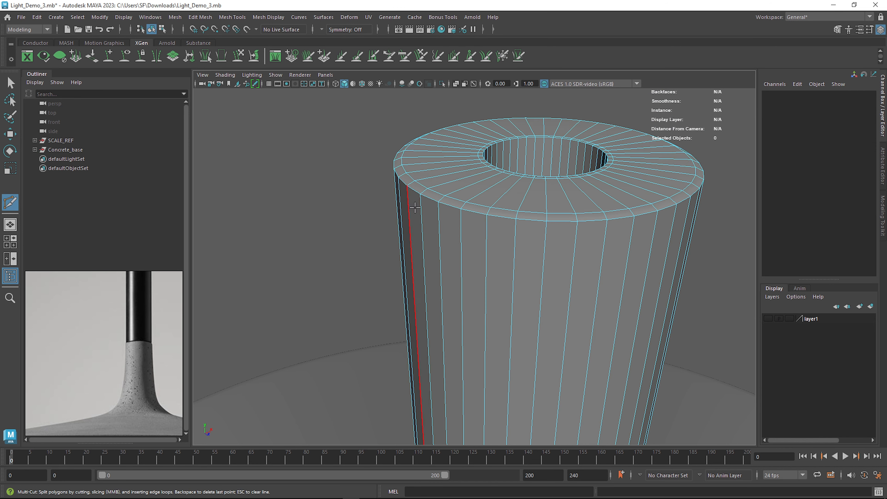
ctrl+click(438, 211)
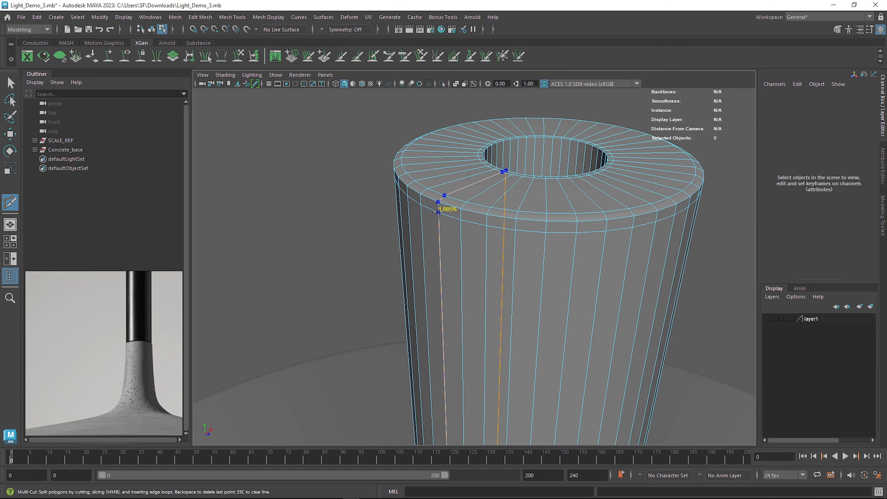
key(3)
Step: Show the reference model in layer1 and switch the view to wireframe
mouse_move(518, 239)
alt+mouse_down()
mouse_move(538, 227)
mouse_move(536, 237)
alt+mouse_up()
alt+middle_drag(536, 237, 555, 271)
click(768, 319)
alt+right_drag(737, 314, 641, 308)
key(w)
key(4)
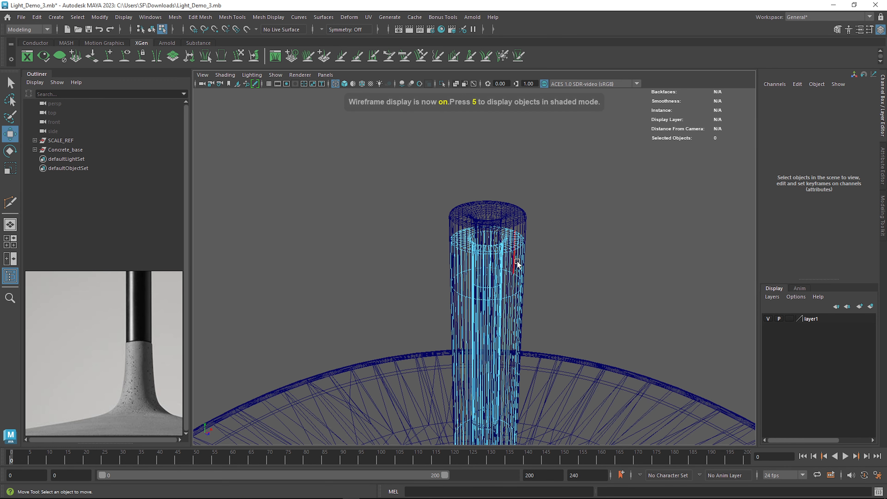
Step: Set layer1 to Template display to keep its geometry out of the vertex selection
right_click(514, 224)
right_drag(516, 225, 401, 202)
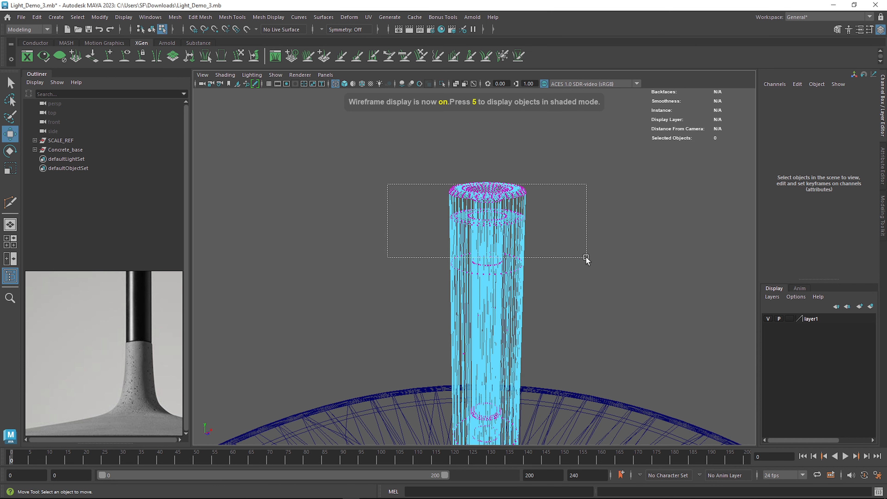
drag(586, 257, 586, 257)
right_drag(475, 237, 427, 229)
click(595, 242)
click(790, 318)
Step: Select the vertices at the cylinder's top end and raise them to the top of the reference model
click(474, 233)
drag(398, 181, 597, 304)
scroll(552, 196, up, 4)
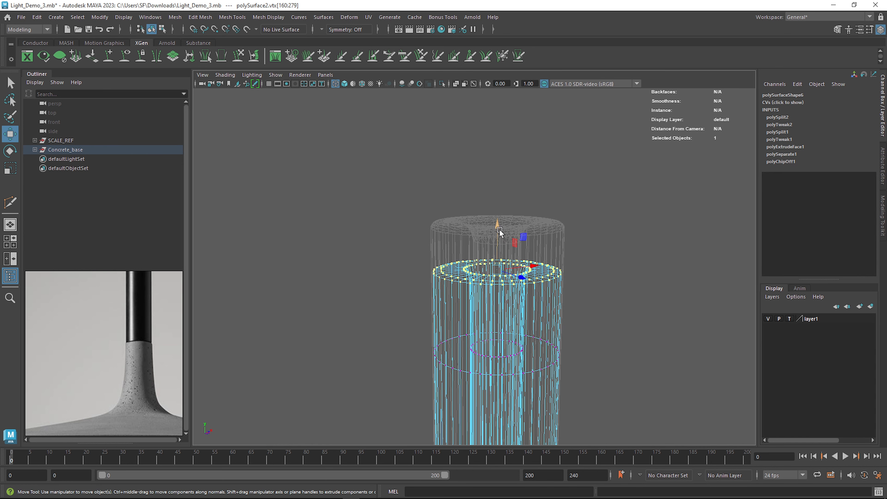
drag(500, 231, 515, 181)
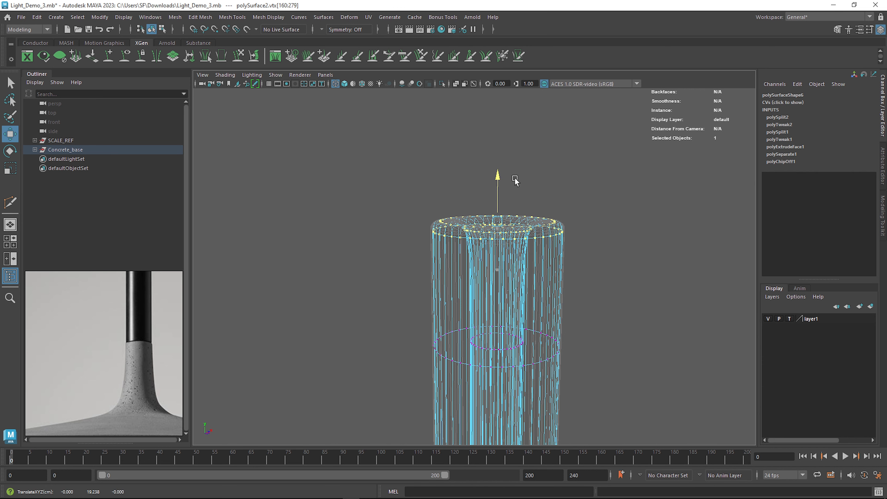
scroll(510, 206, up, 6)
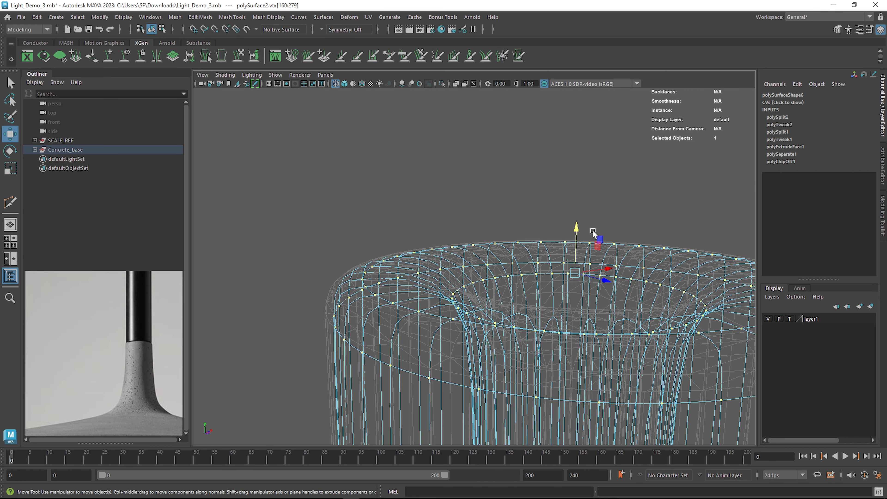
Step: Hide layer1 and return to shaded display and object mode with the cylinder's smooth preview off
click(768, 319)
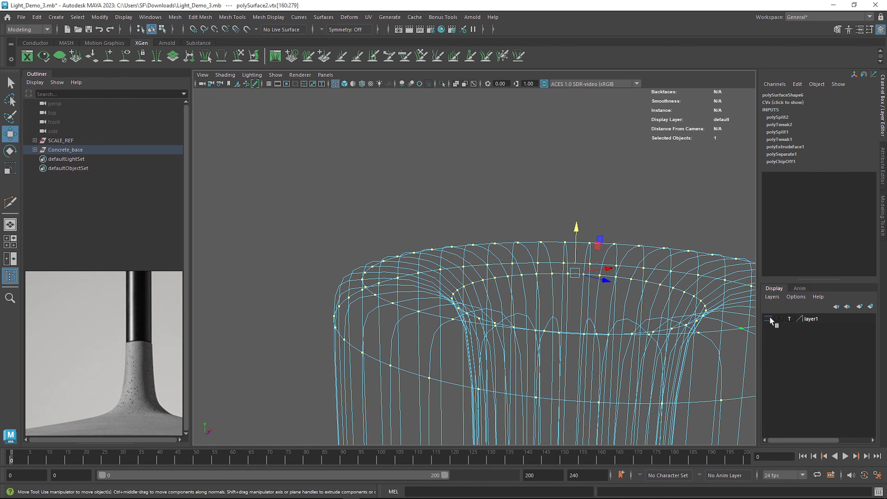
key(5)
scroll(515, 285, down, 3)
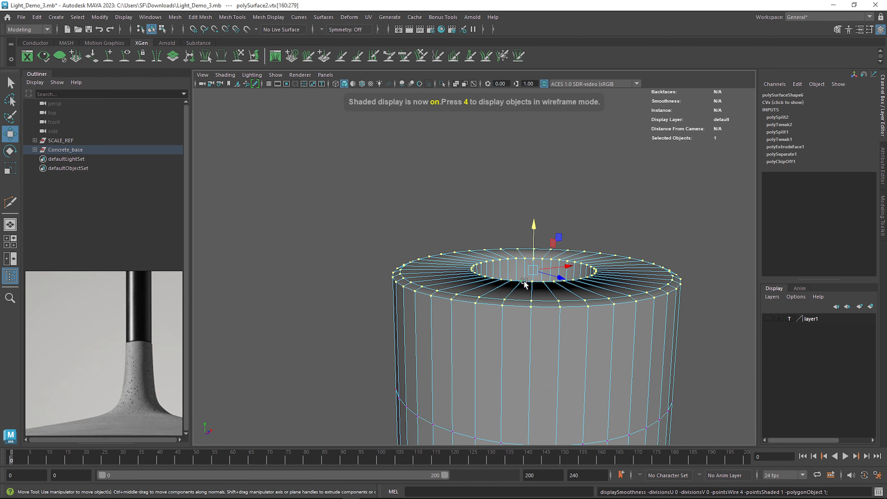
right_drag(514, 236, 559, 222)
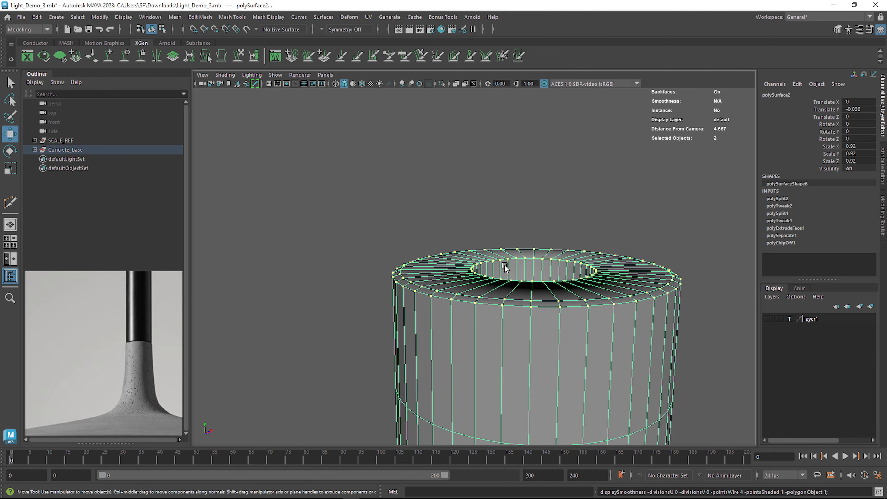
alt+drag(490, 293, 489, 304)
alt+middle_drag(489, 303, 485, 255)
alt+right_drag(486, 255, 692, 287)
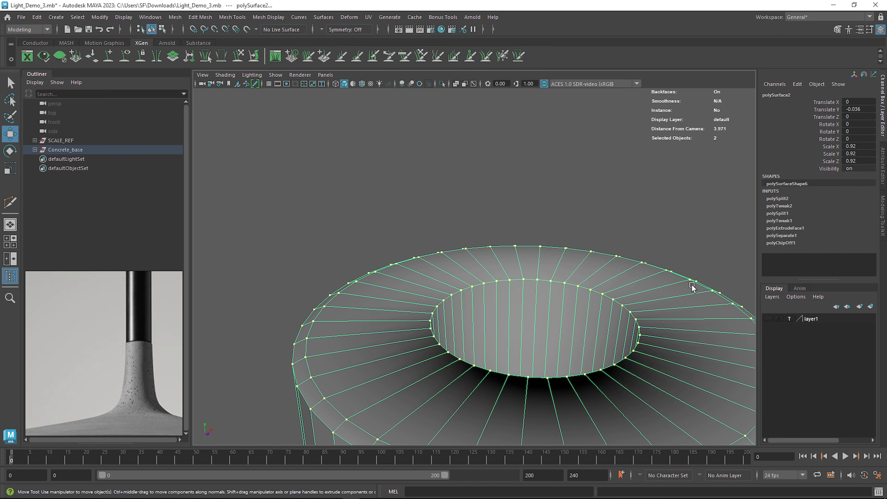
Step: Show layer1 in Reference display and hide the cylinder to examine the top hole and rim of the reference model
right_drag(534, 287, 552, 234)
click(767, 318)
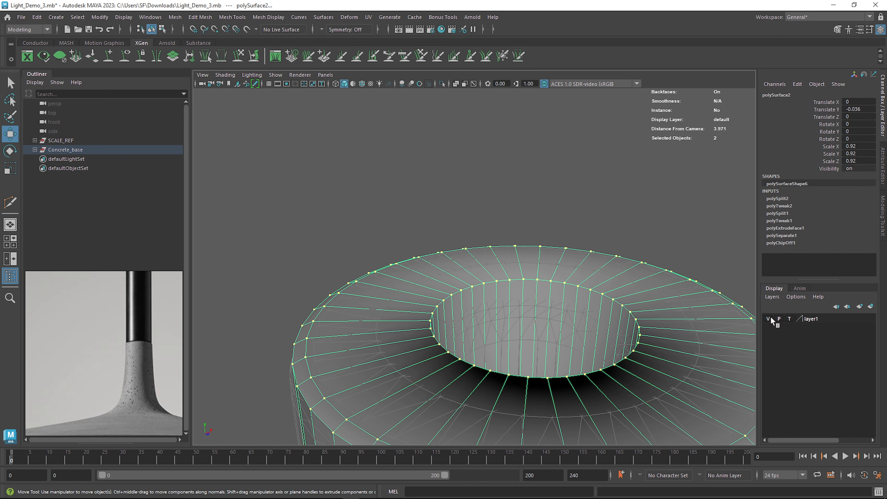
click(790, 318)
right_drag(560, 279, 596, 212)
key(ctrl+h)
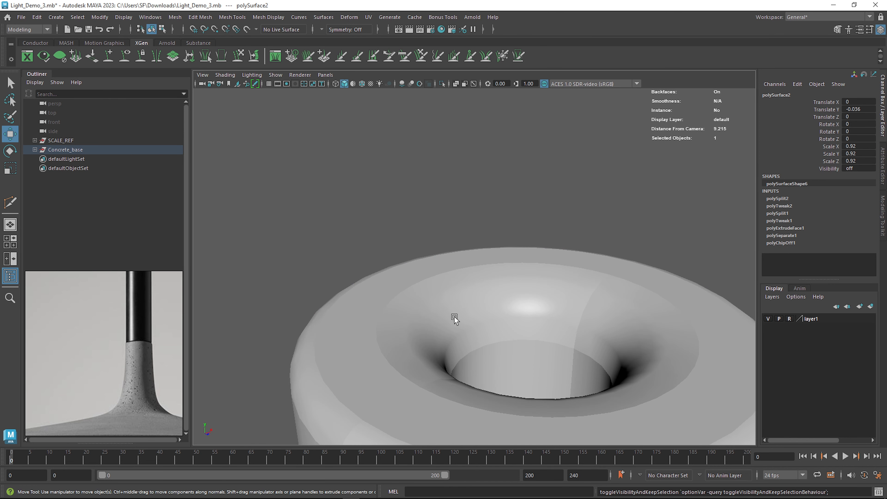
click(445, 317)
scroll(564, 285, down, 5)
alt+drag(564, 285, 566, 274)
alt+middle_drag(567, 274, 556, 320)
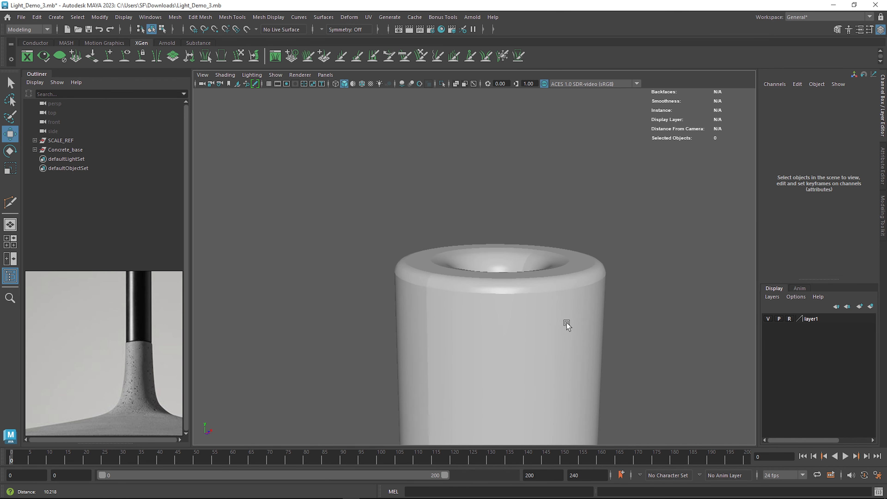
scroll(557, 320, up, 4)
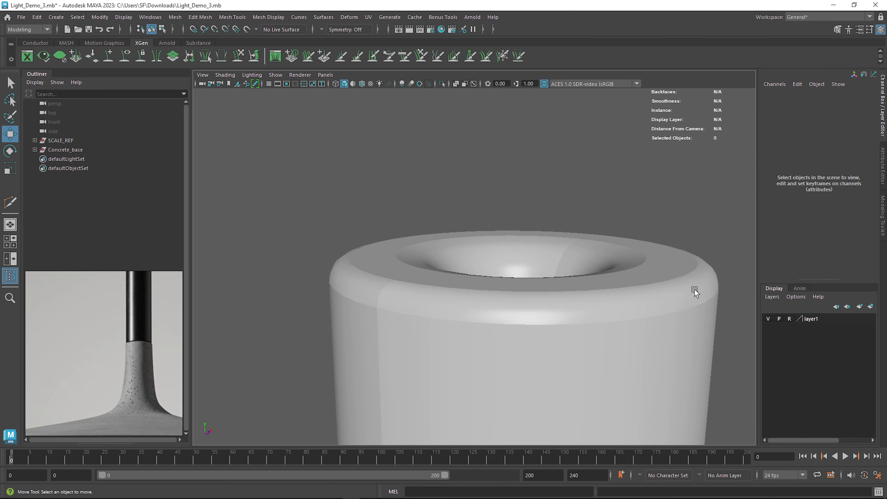
Step: Hide layer1 and unhide the cylinder, polySurface2
click(769, 318)
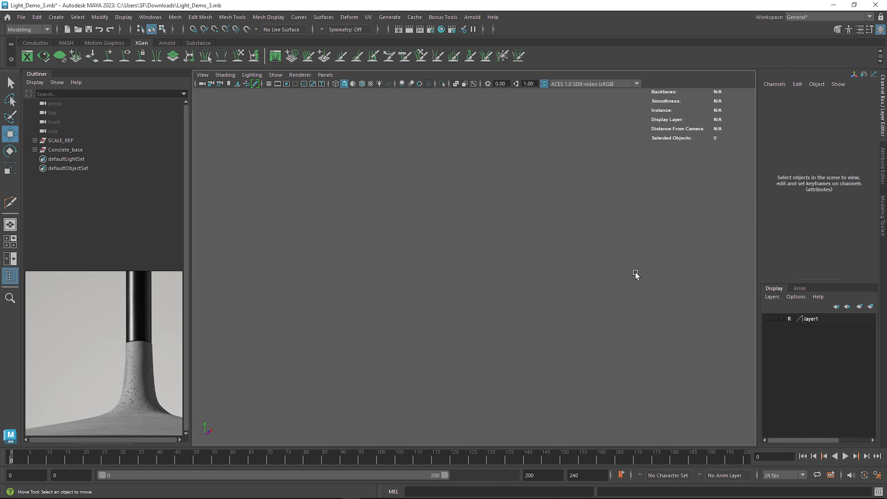
click(35, 149)
click(34, 140)
click(79, 197)
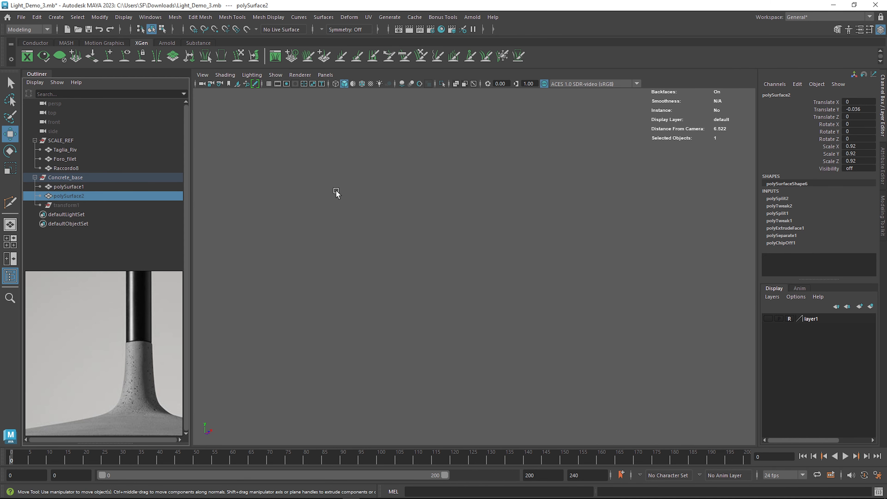
key(h)
Step: Try adding support edge loops on both sides of the cylinder's inner top edge with Multi-Cut
alt+right_drag(465, 266, 487, 271)
alt+drag(487, 271, 466, 258)
alt+right_drag(465, 257, 461, 302)
shift+right_drag(456, 233, 403, 250)
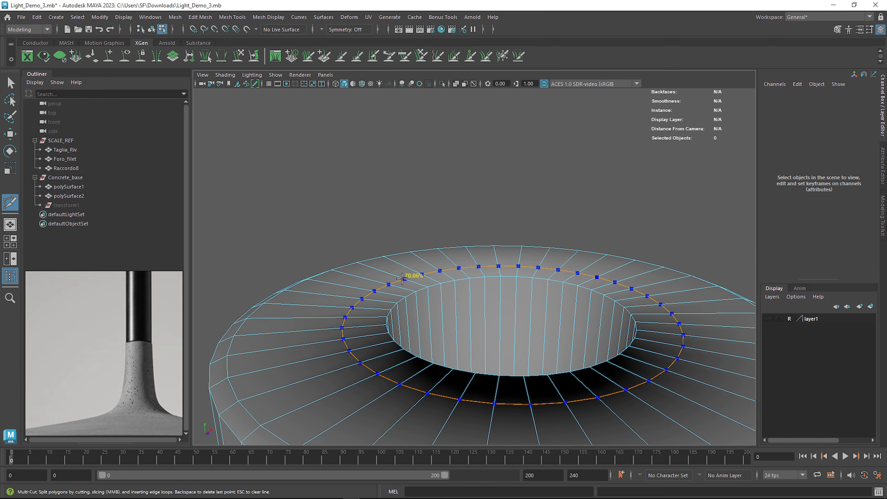
click(407, 283)
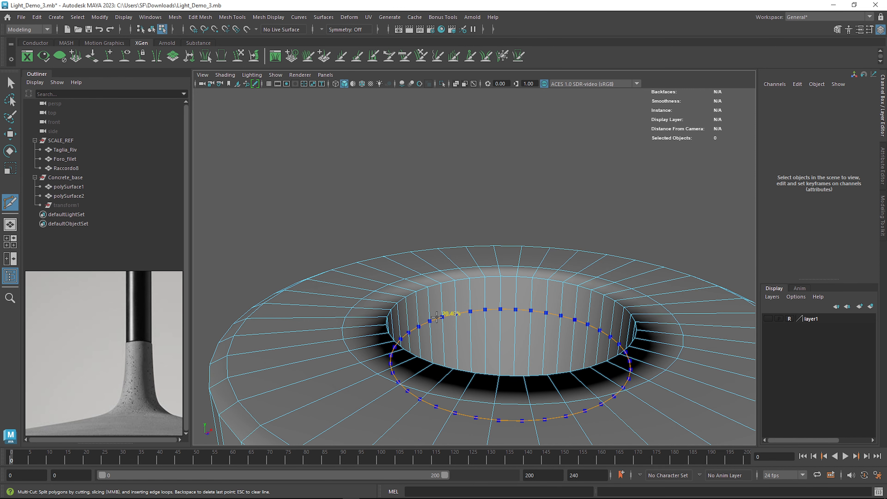
click(439, 314)
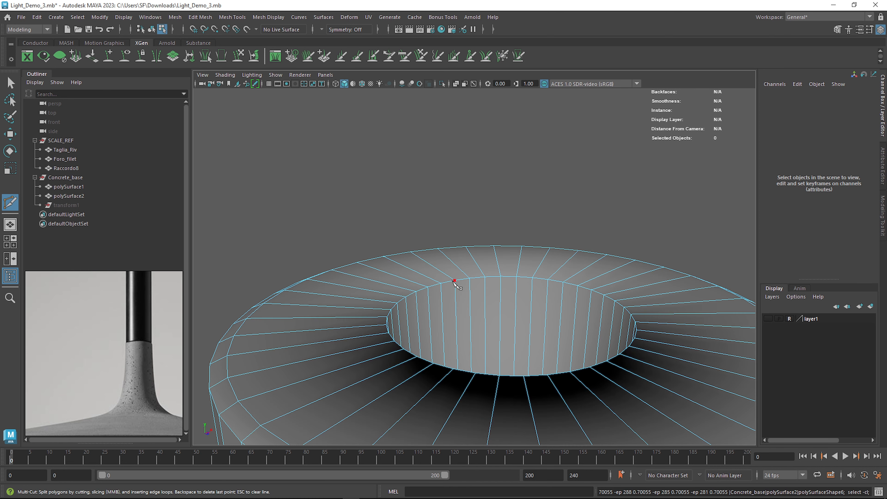
Step: Bevel the edge loop around the cylinder's top hole with a Fraction of 0.138, turn on smooth preview and return to object mode
key(w)
double_click(433, 287)
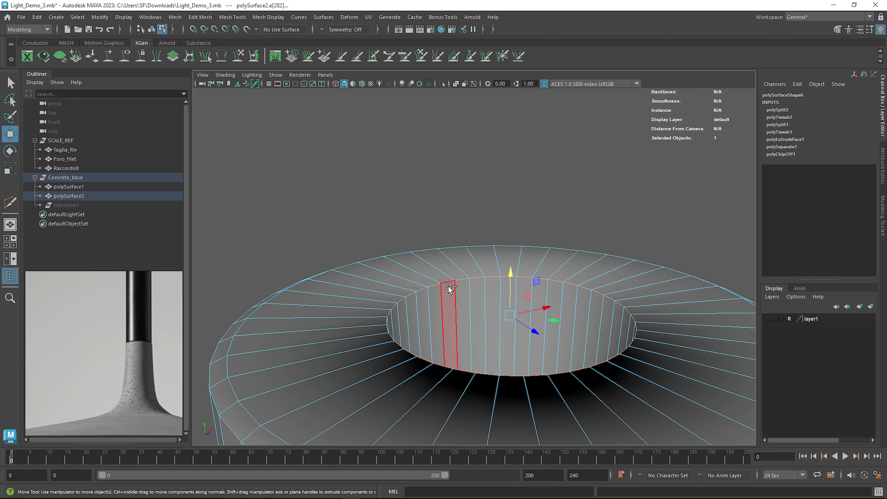
key(ctrl+b)
middle_drag(647, 285, 512, 306)
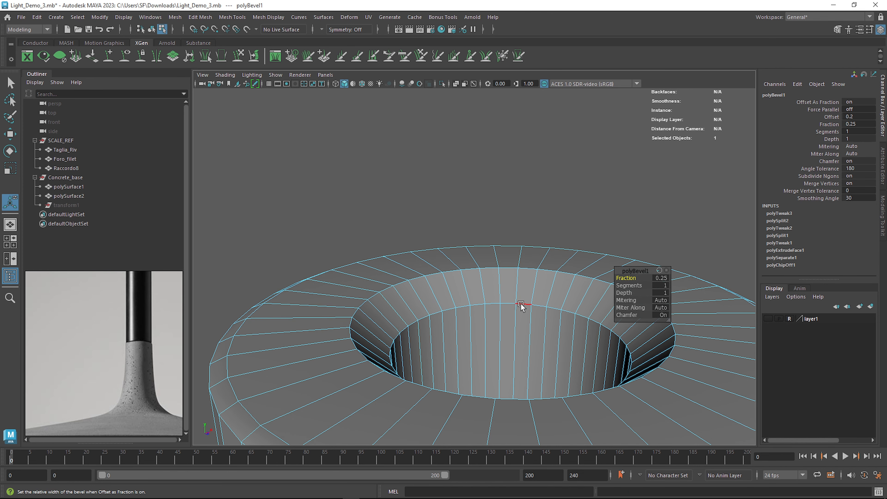
key(3)
alt+right_drag(514, 307, 470, 290)
alt+right_drag(528, 284, 535, 300)
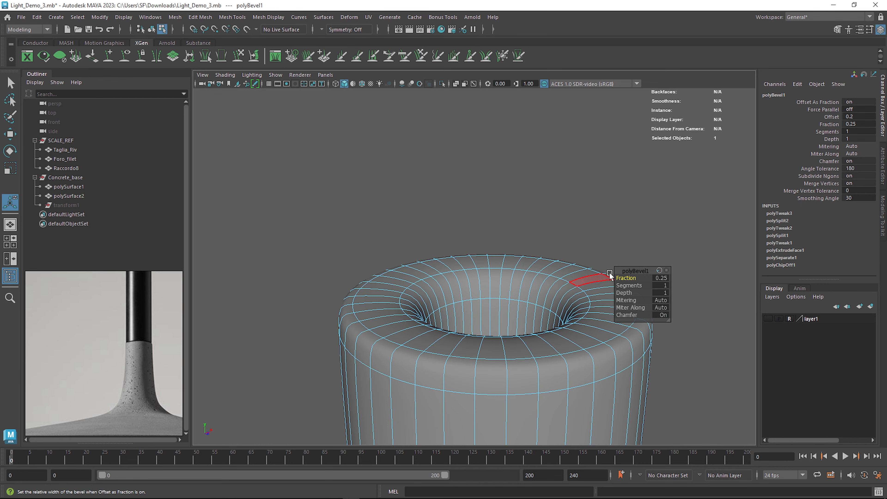
middle_drag(628, 277, 579, 292)
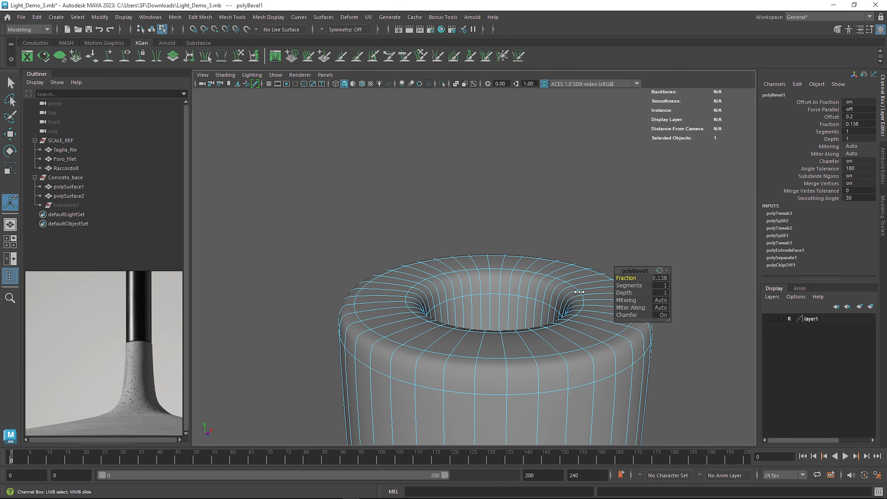
right_drag(551, 278, 596, 222)
click(592, 214)
Step: Select the cylinder, isolate it in the viewport and frame its whole length
alt+right_drag(629, 311, 577, 318)
alt+drag(578, 317, 515, 301)
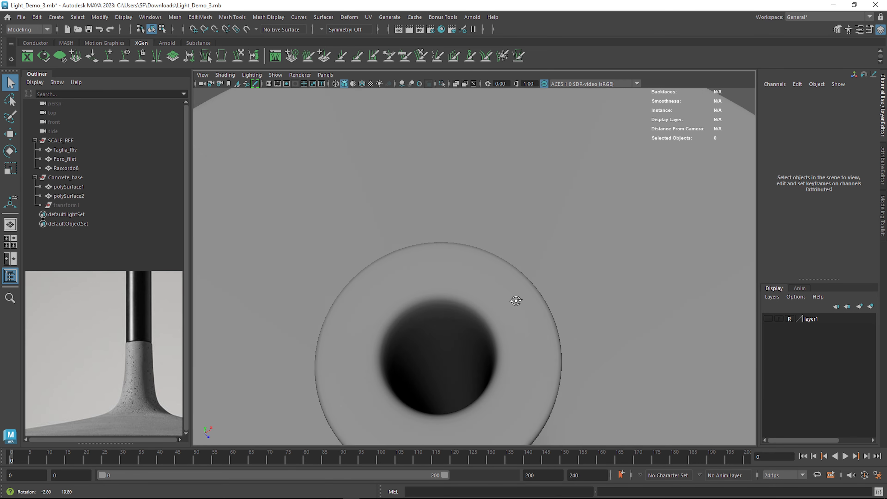
alt+middle_drag(514, 301, 527, 242)
click(517, 300)
scroll(530, 221, up, 3)
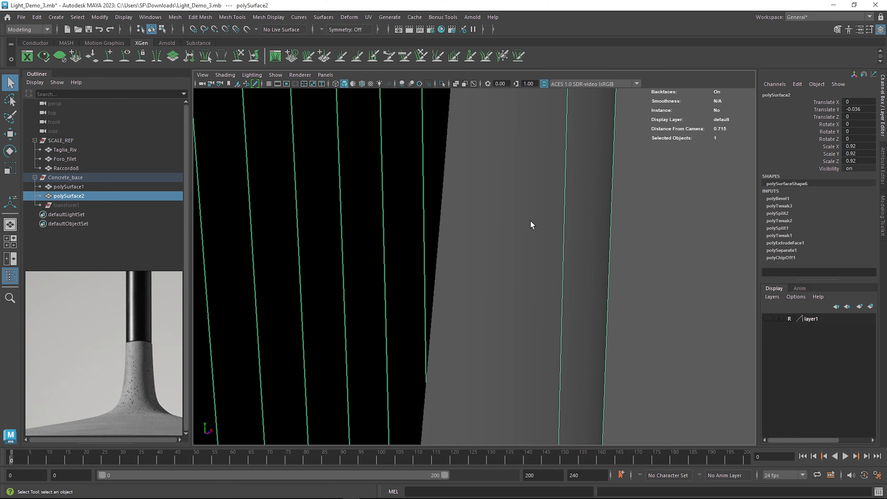
key(ctrl+1)
scroll(519, 283, down, 1)
alt+drag(521, 300, 388, 355)
key(f)
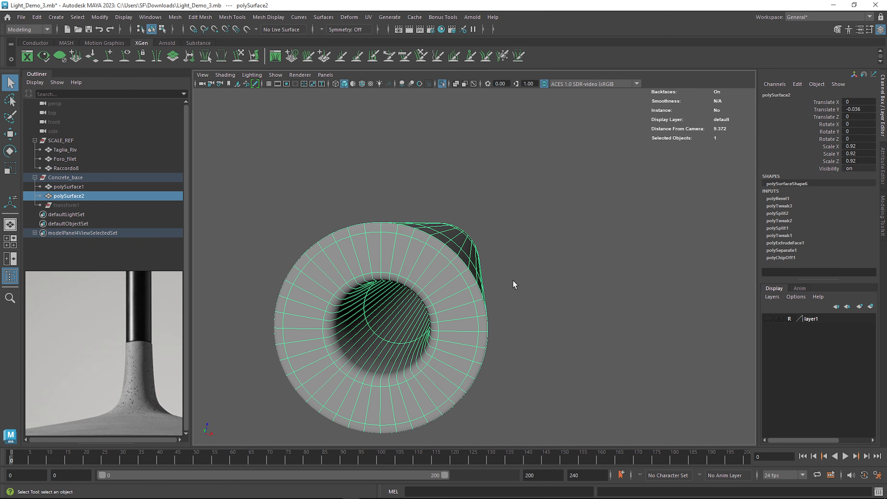
alt+drag(513, 281, 499, 352)
scroll(500, 336, down, 5)
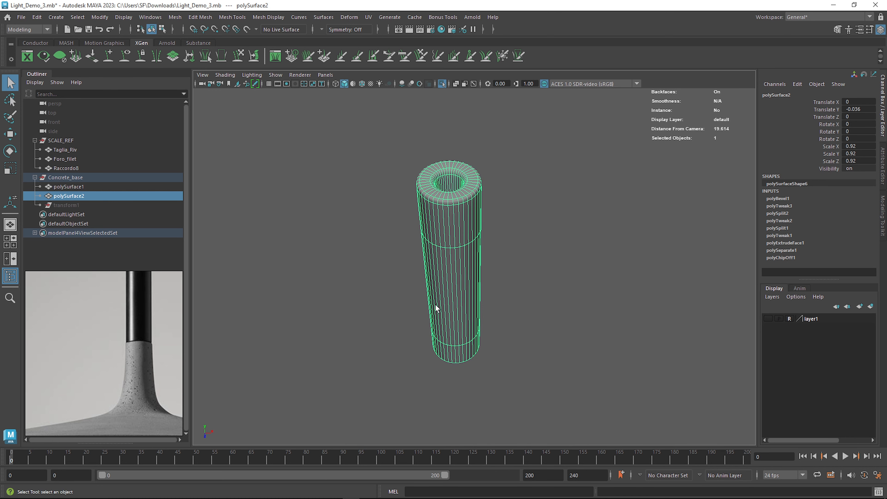
Step: Delete the cylinder's construction history, freeze its transformations and bring the other objects back into view
key(alt+shift+d)
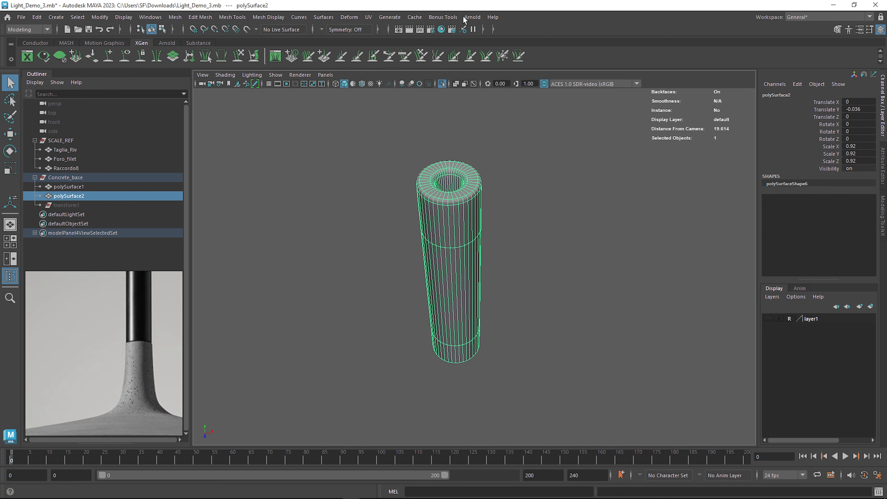
click(150, 17)
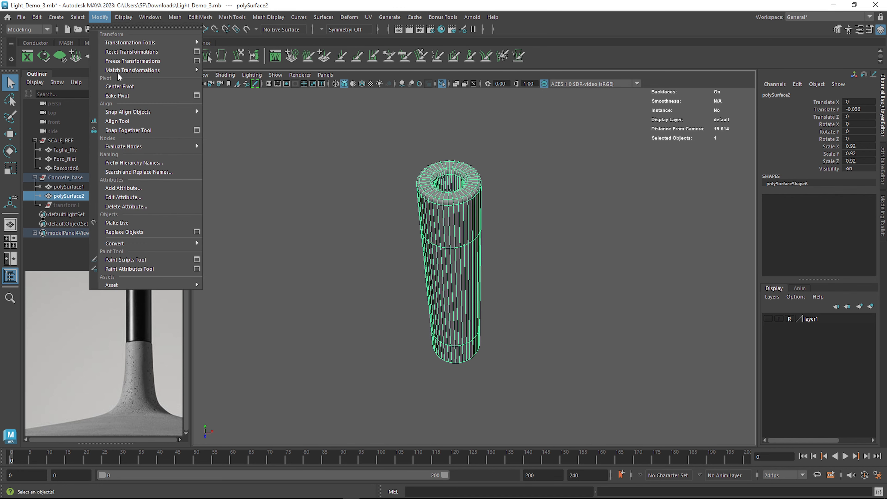
mouse_move(156, 70)
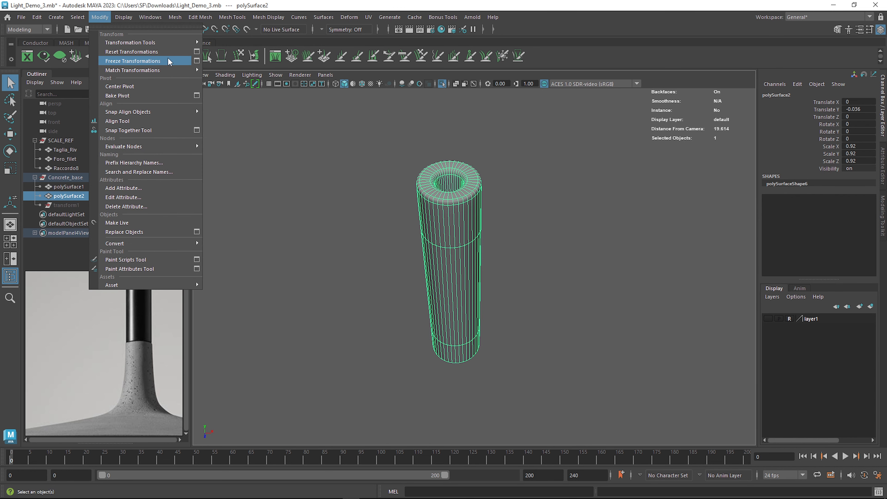
click(132, 60)
key(ctrl+1)
Step: Select the concrete base, polySurface1, and delete its construction history
alt+drag(509, 221, 498, 195)
scroll(498, 197, down, 5)
click(489, 415)
alt+drag(489, 415, 550, 309)
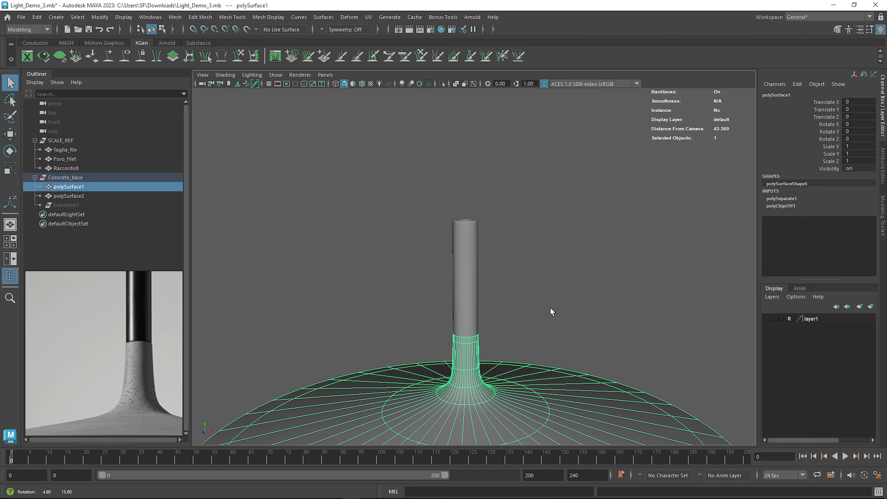
key(alt+shift+d)
Step: Rename the cylinder polySurface2 as Metal__Holster
click(472, 276)
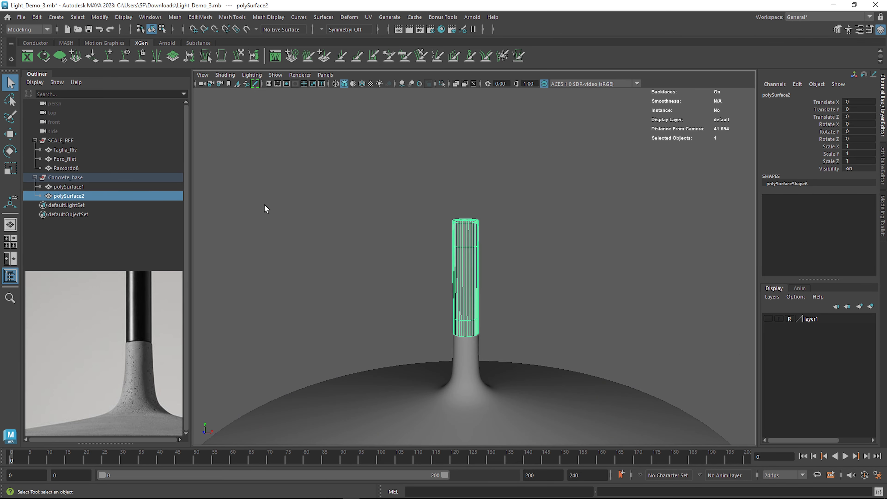
double_click(70, 197)
text(Metal_Holster)
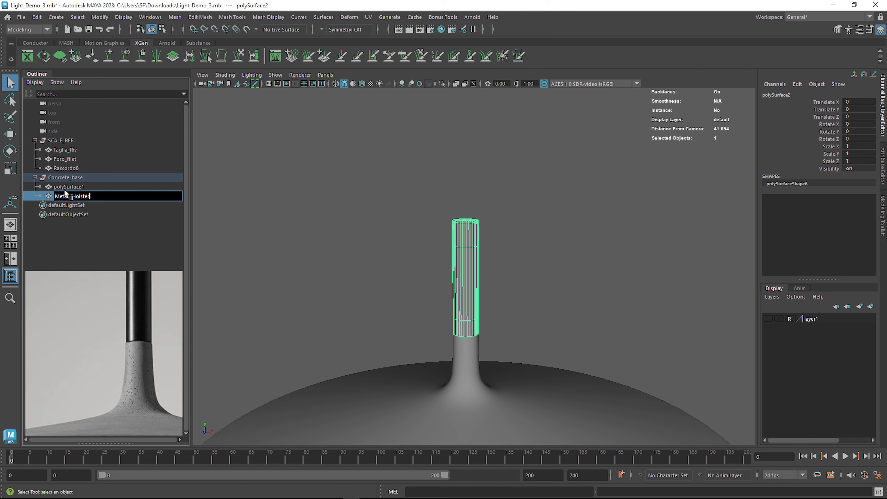
key(Return)
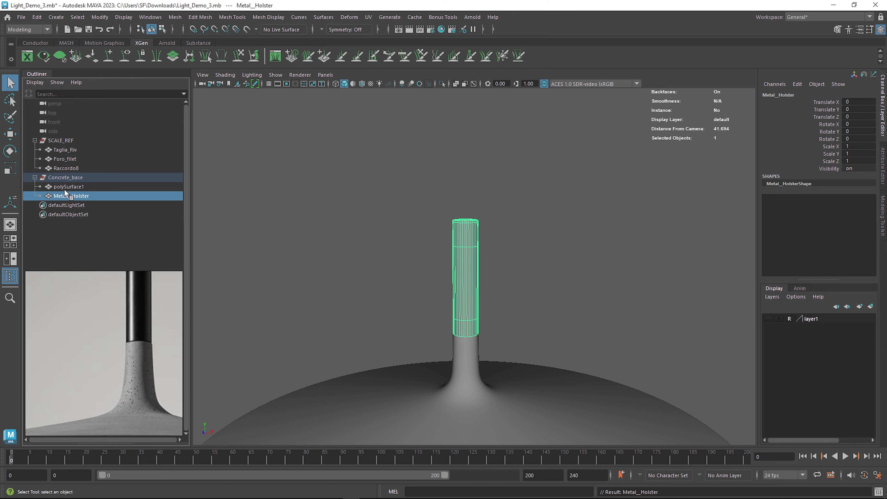
Step: Inspect the metal cylinder's outline, top rim and joint with the concrete neck
scroll(425, 249, up, 3)
alt+drag(450, 293, 455, 314)
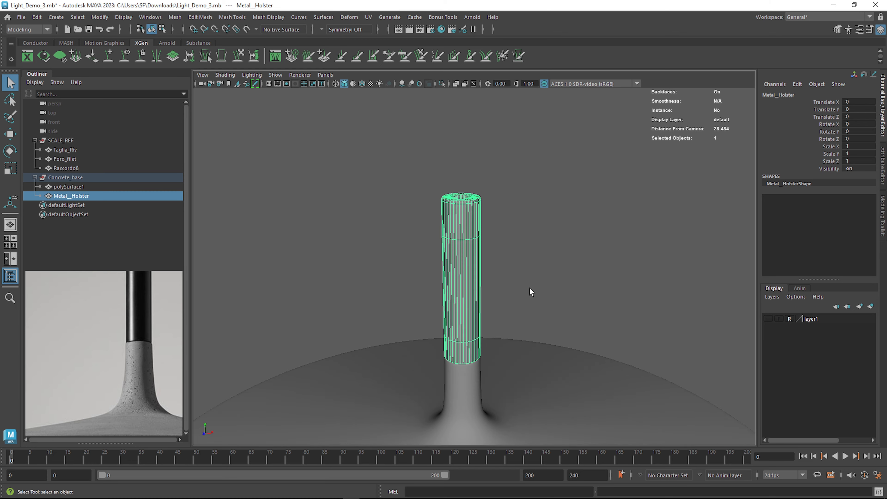
click(529, 288)
scroll(529, 269, up, 3)
mouse_move(529, 270)
alt+mouse_down()
mouse_move(530, 301)
mouse_move(519, 268)
alt+mouse_up()
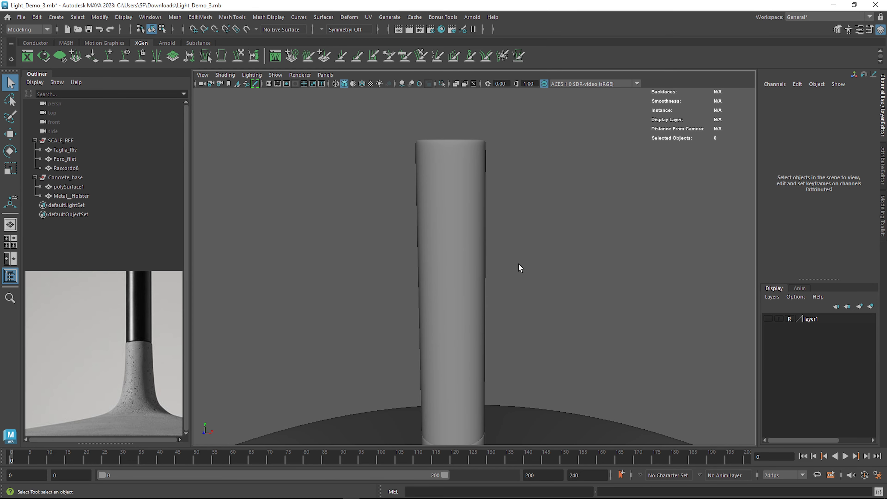
click(450, 255)
scroll(464, 258, down, 3)
alt+middle_drag(513, 250, 529, 200)
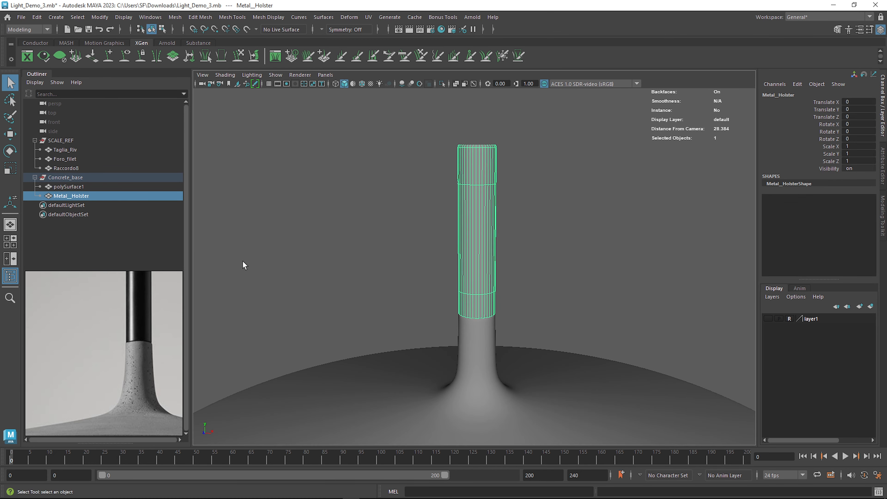
Step: Show the thin rod above the cylinder in the reference image and compare the proportions with the whole lamp model
scroll(132, 341, down, 5)
click(143, 293)
scroll(146, 310, up, 1)
scroll(146, 313, up, 3)
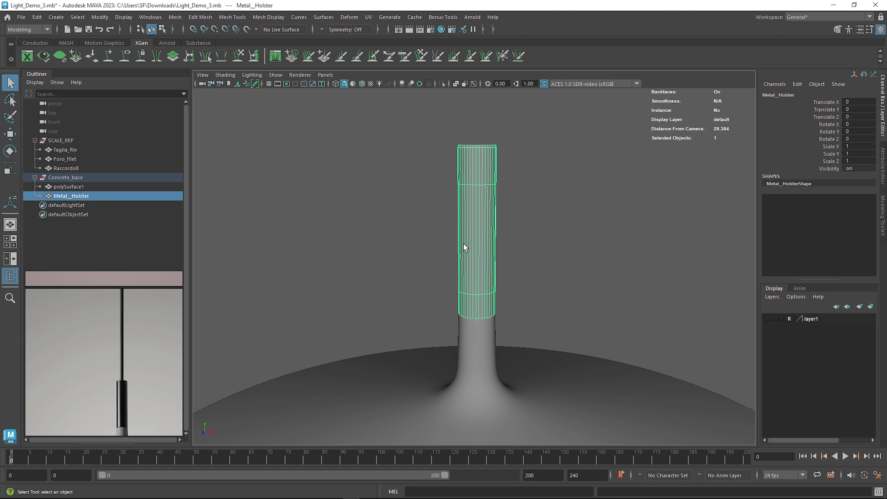
alt+drag(514, 221, 494, 170)
scroll(509, 204, down, 4)
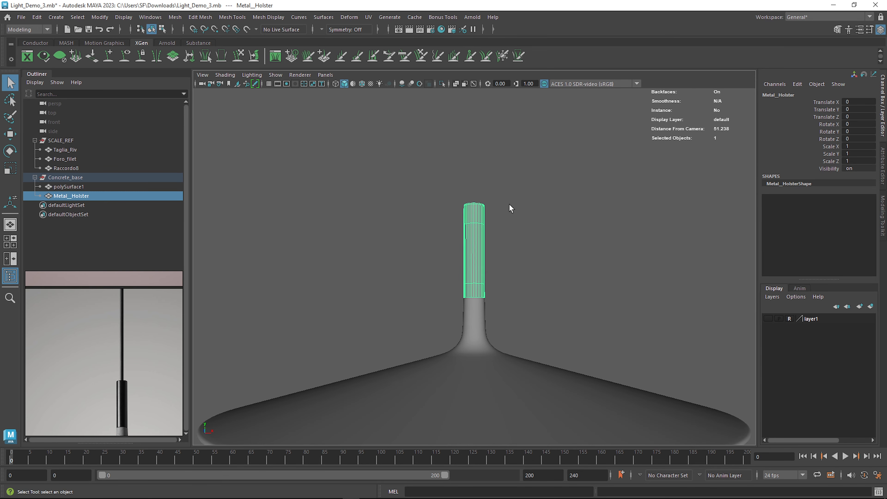
alt+middle_drag(528, 287, 528, 235)
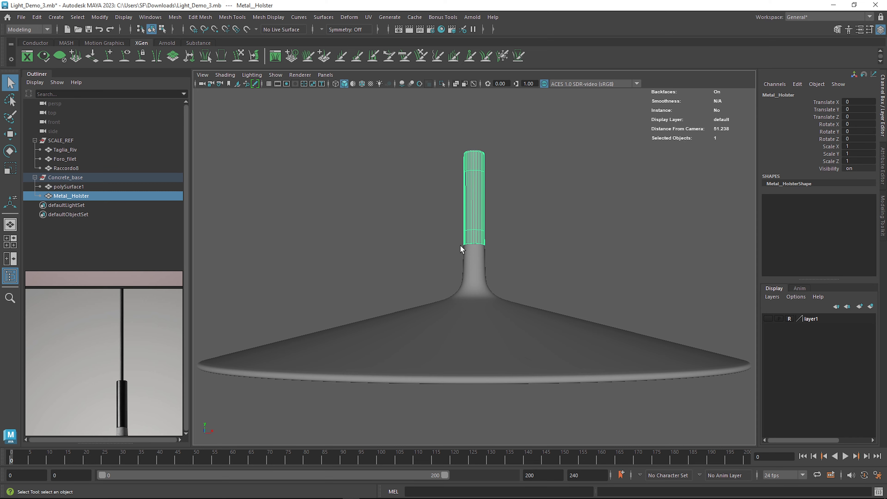
Step: Make layer1 visible again and turn off its reference mode so the parts under the lamp are selectable
alt+drag(460, 246, 548, 355)
click(591, 309)
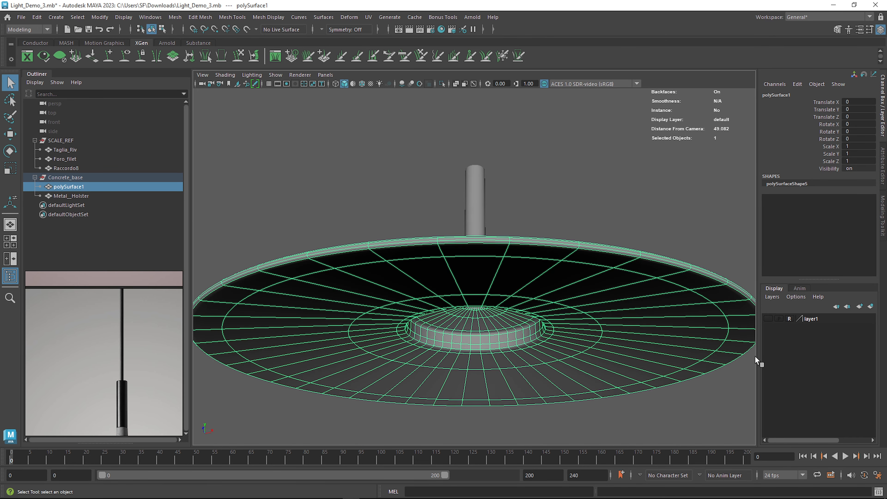
click(768, 320)
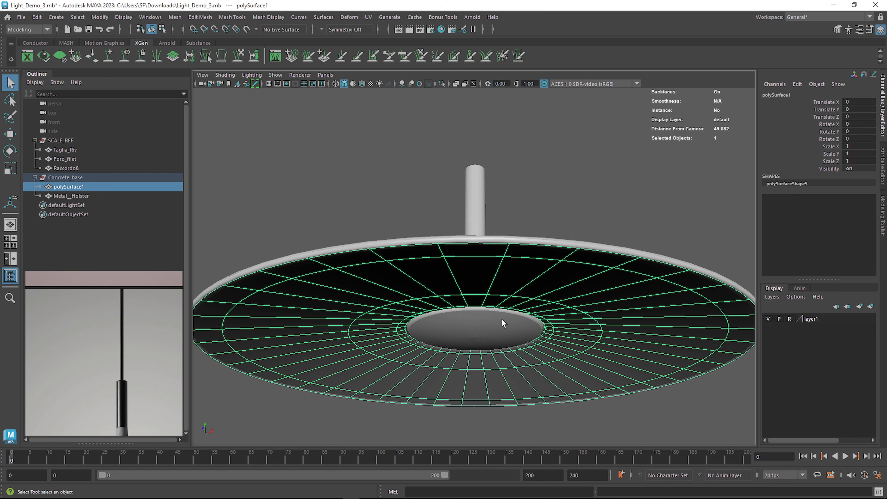
click(790, 319)
Step: Isolate the reference part Taglia_Riv, examine its rim, side holes and underside, and leave isolation
click(484, 327)
key(ctrl+1)
key(f)
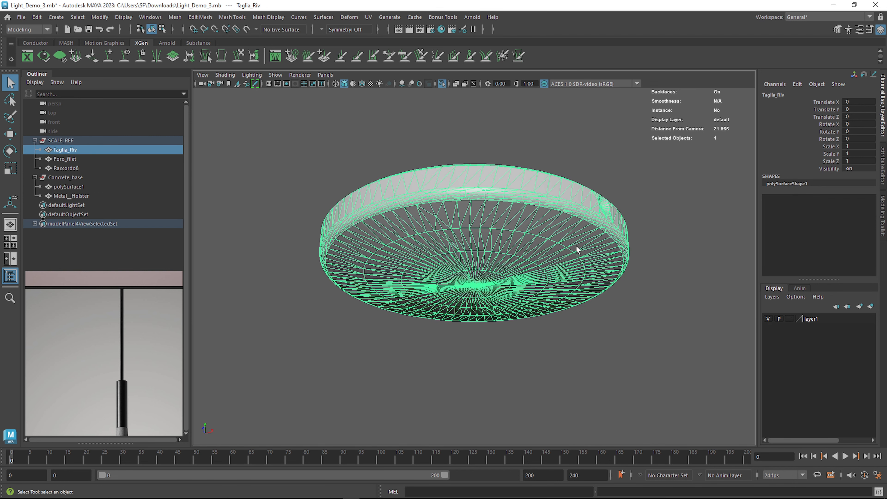
alt+drag(573, 257, 577, 274)
click(611, 355)
alt+drag(611, 354, 247, 250)
alt+drag(625, 259, 627, 309)
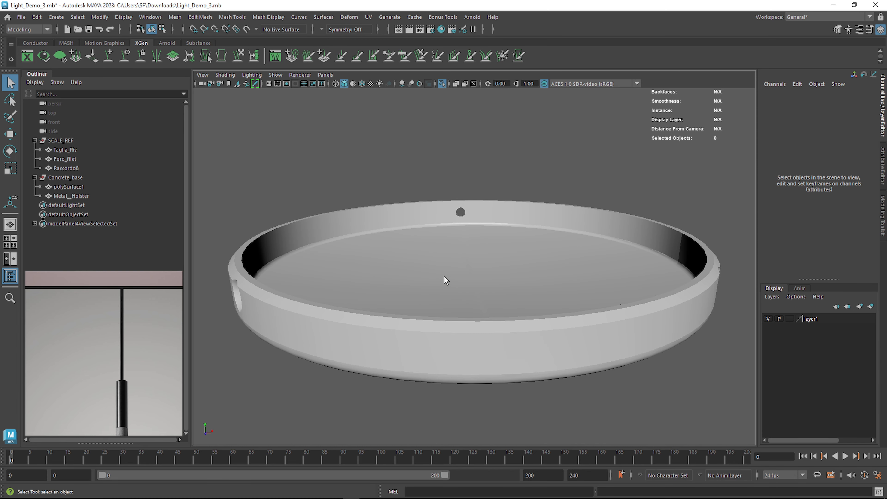
alt+drag(438, 278, 504, 256)
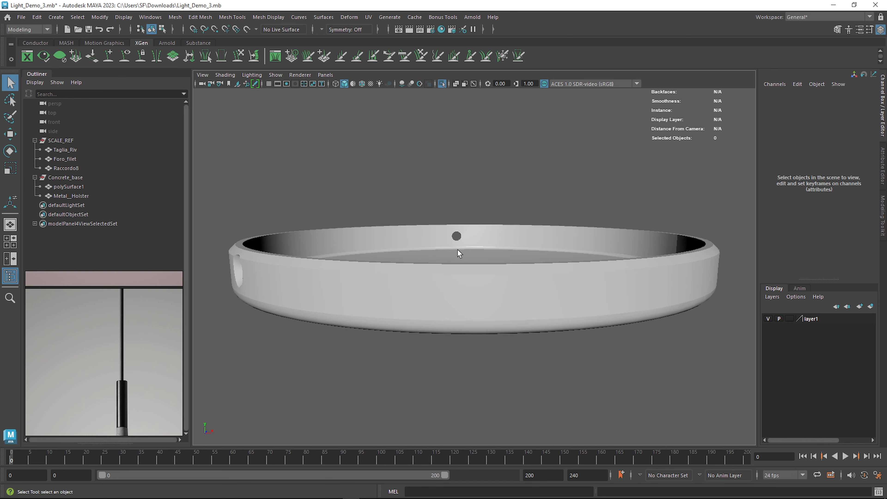
scroll(521, 275, down, 5)
alt+drag(529, 308, 524, 288)
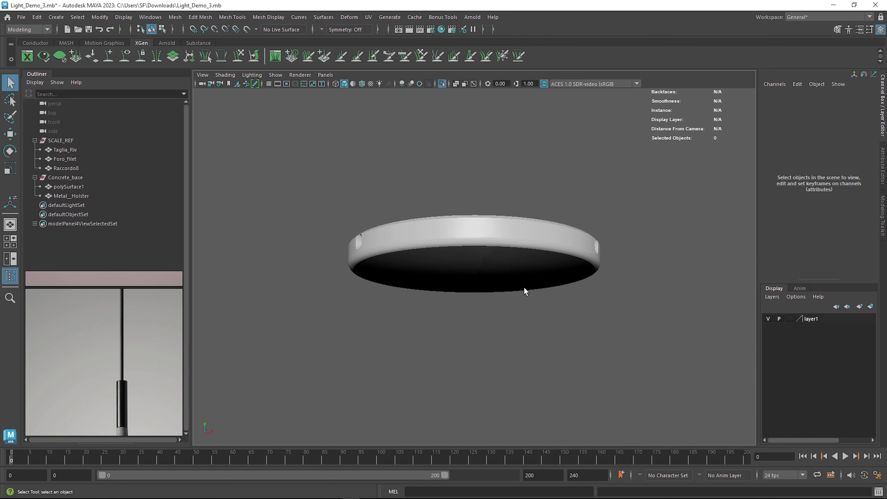
key(ctrl+1)
Step: Create a polygon disc and enlarge its radius to 6.37
click(514, 265)
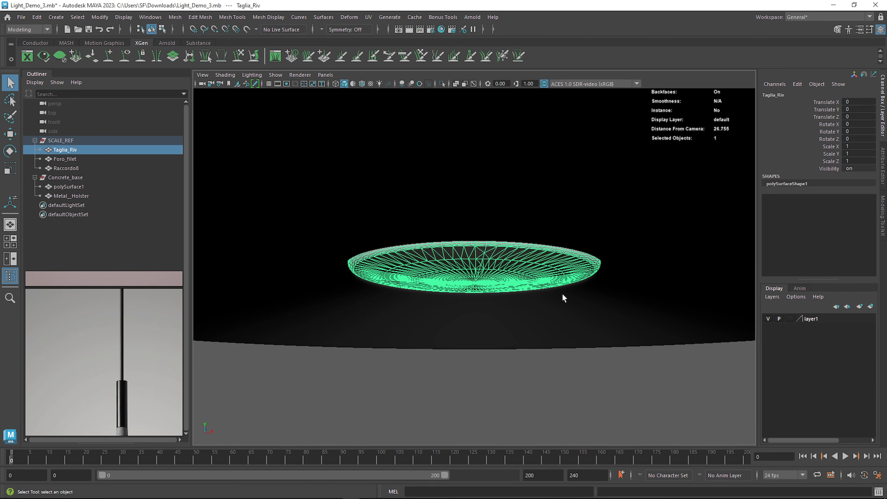
mouse_move(562, 295)
alt+mouse_down()
mouse_move(566, 259)
mouse_move(553, 260)
mouse_move(555, 289)
alt+mouse_up()
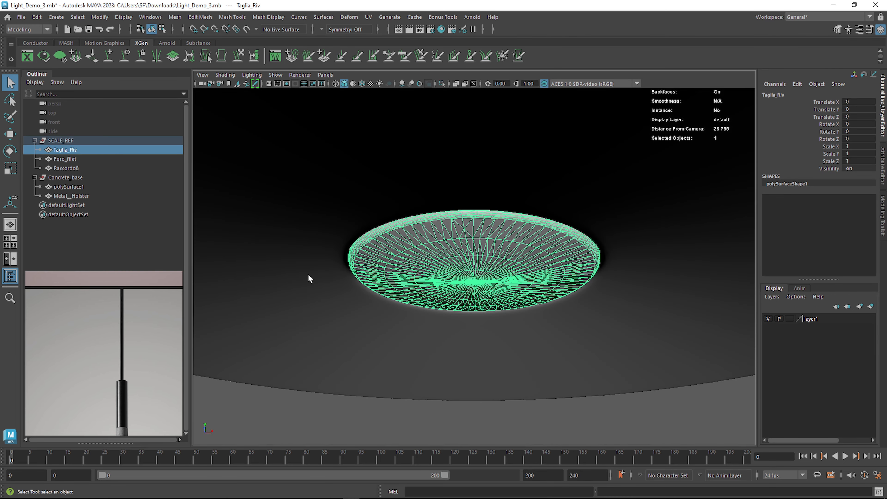
click(59, 17)
mouse_move(104, 53)
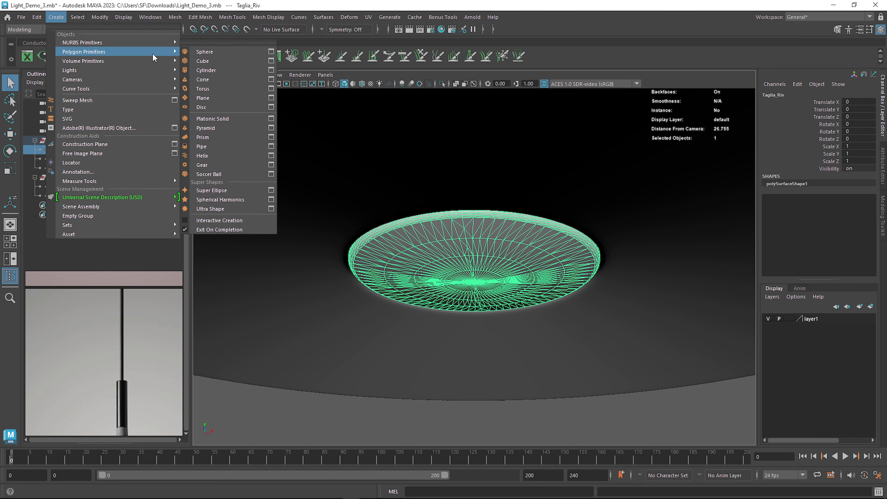
click(214, 109)
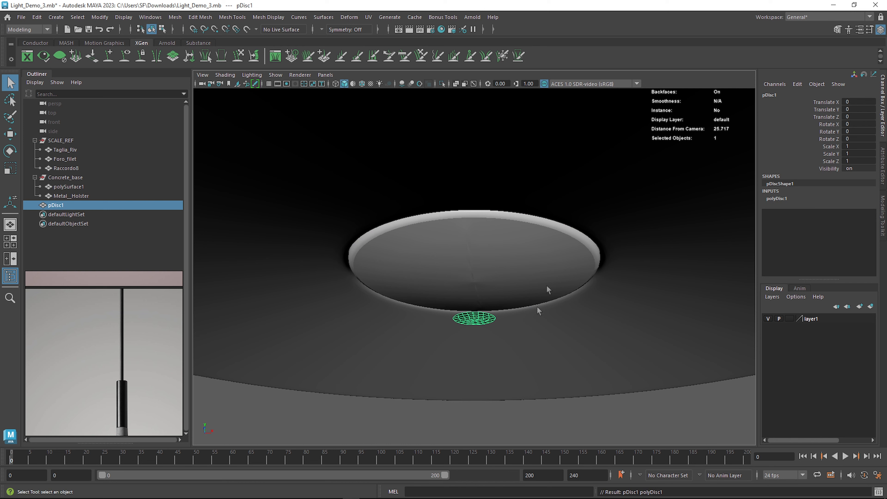
click(779, 198)
click(831, 227)
middle_drag(544, 264, 594, 273)
middle_drag(388, 243, 438, 327)
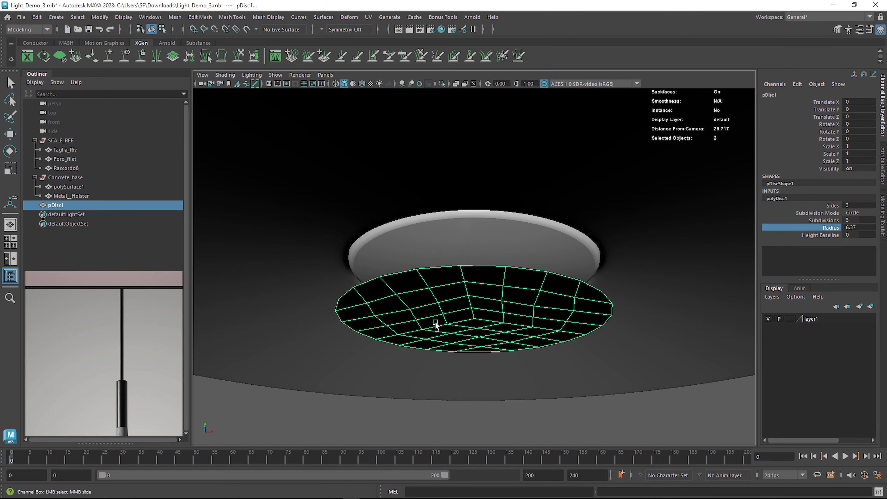
Step: Fit the disc inside the opening under the concrete base with a radius of 5.855 and a Translate Y of 2.25
key(w)
drag(477, 287, 477, 242)
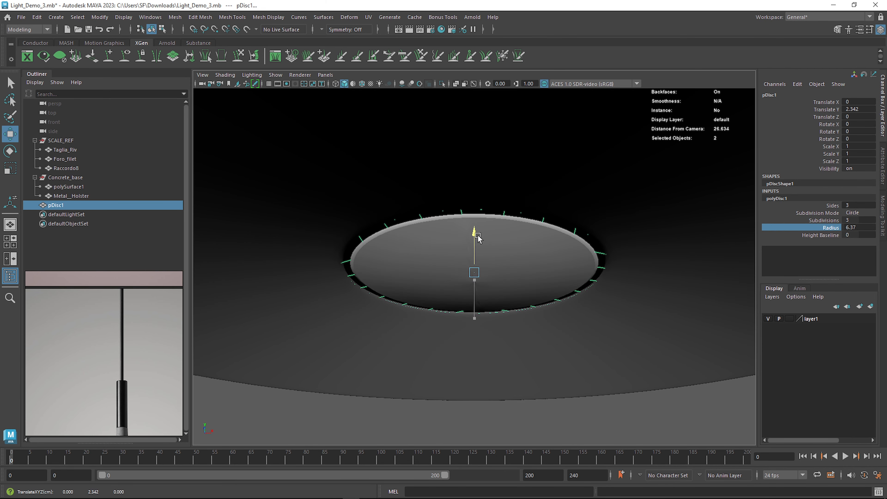
click(832, 228)
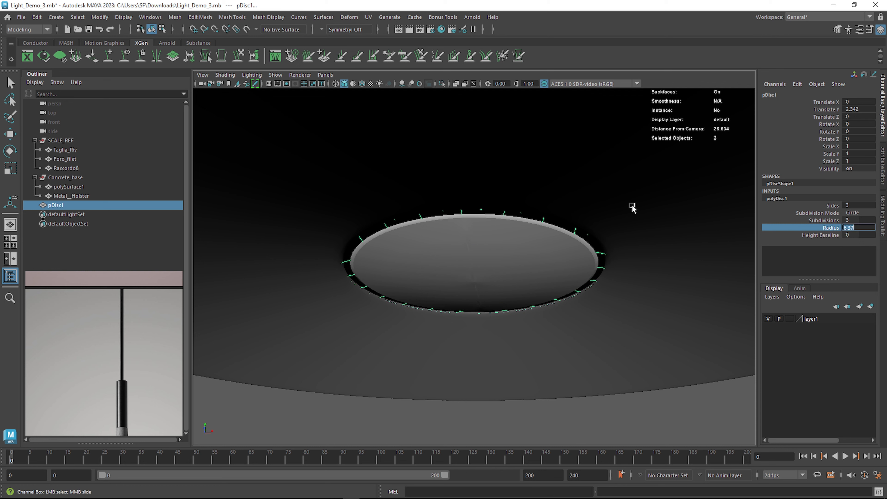
middle_drag(632, 204, 396, 237)
key(w)
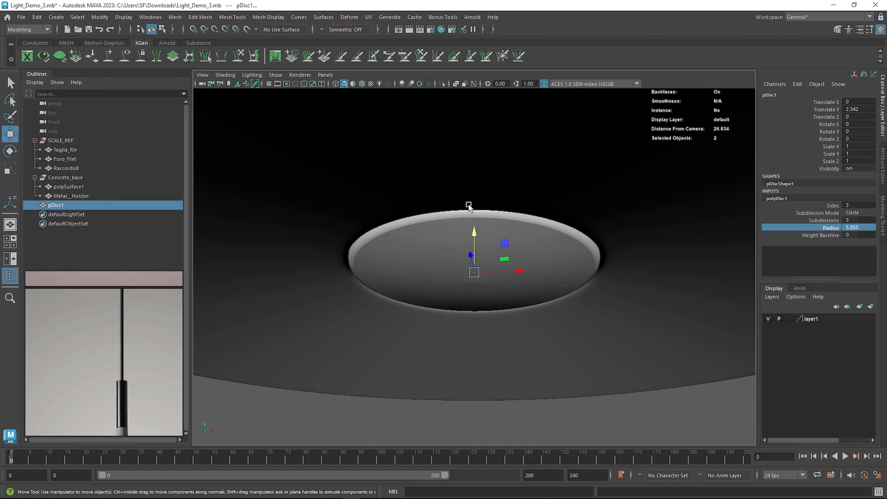
drag(474, 224, 474, 244)
scroll(485, 251, up, 2)
scroll(494, 261, up, 3)
alt+drag(560, 251, 576, 241)
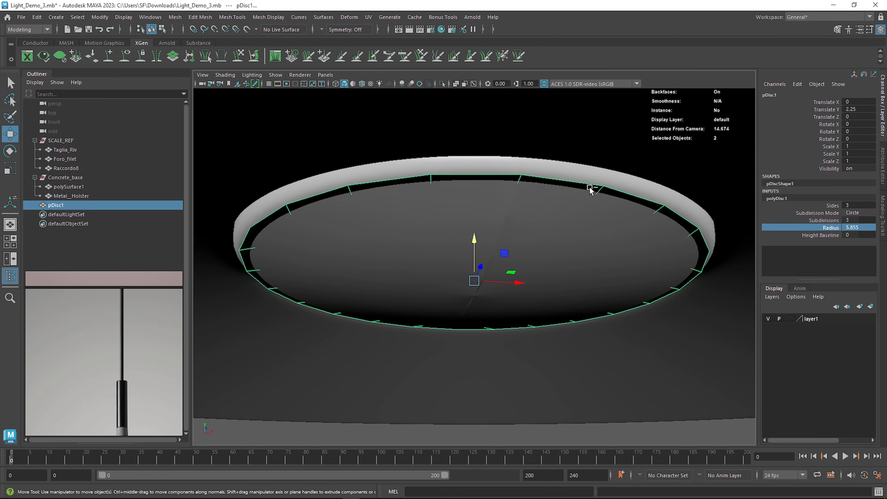
Step: Isolate the disc and flip it over by rotating it 180 degrees in X
key(ctrl+1)
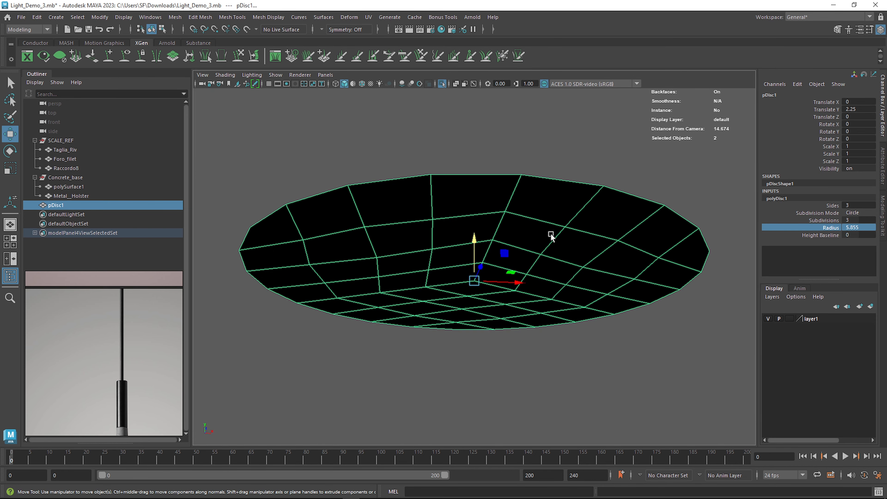
mouse_move(553, 232)
alt+mouse_down()
mouse_move(558, 287)
mouse_move(606, 272)
mouse_move(598, 263)
mouse_move(584, 299)
alt+mouse_up()
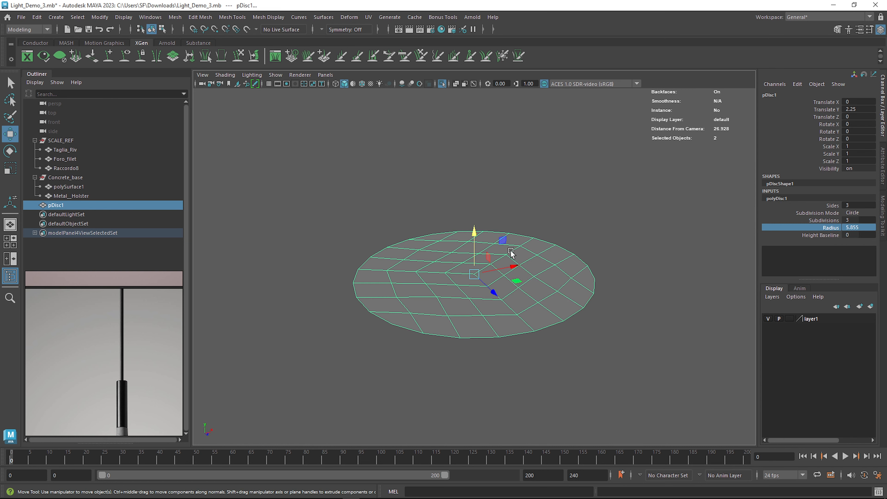
key(e)
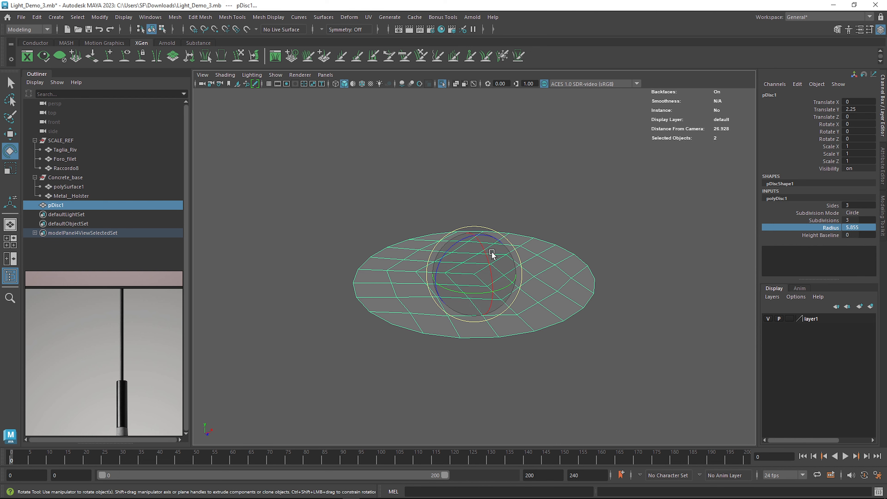
drag(483, 246, 602, 283)
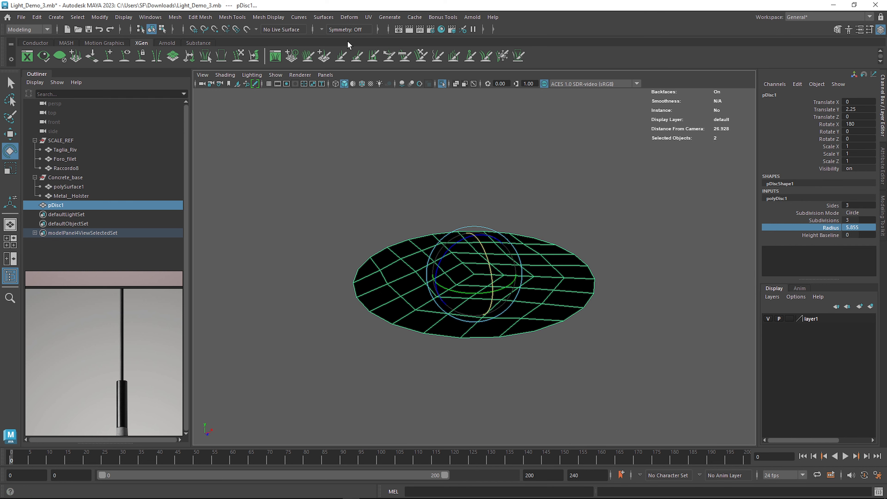
Step: Add a nonlinear Bend deformer to the disc and rotate its handle 90 degrees in X
click(348, 17)
mouse_move(426, 185)
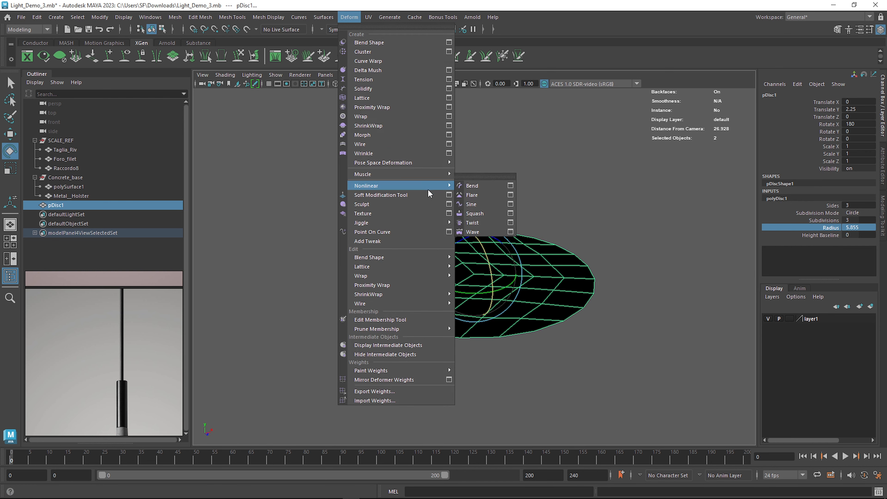
click(470, 186)
alt+drag(563, 234, 587, 230)
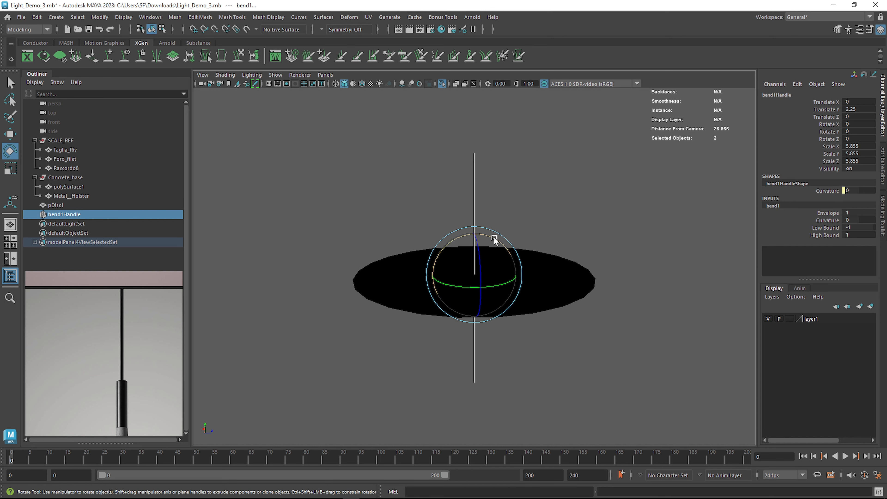
drag(494, 239, 550, 247)
Step: Set the bend deformer's Curvature to 10
click(831, 219)
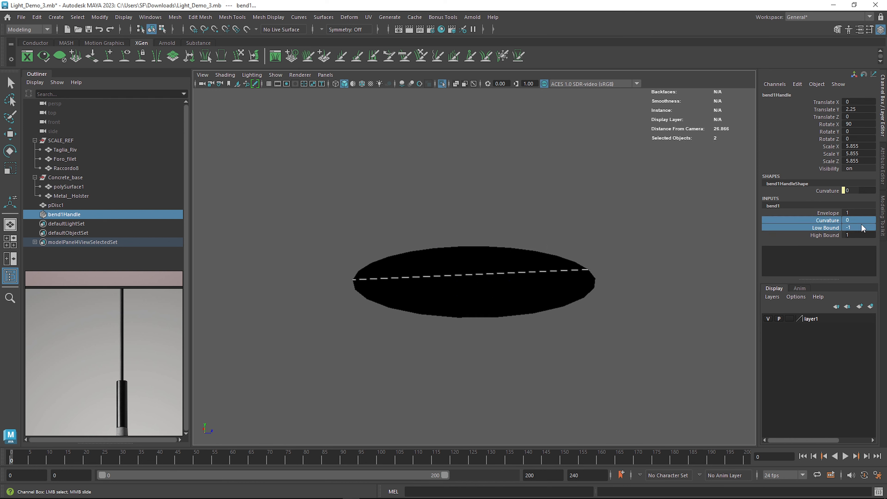
middle_drag(601, 209, 657, 227)
double_click(863, 220)
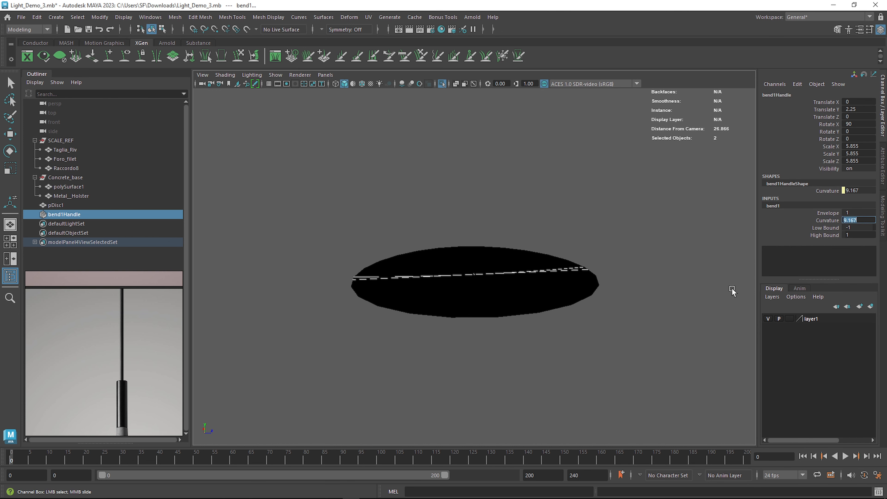
key(Return)
Step: Rotate the bend handle 90 degrees in Z so the disc's edges curve upward, and check the profile from the side
alt+drag(471, 330, 390, 332)
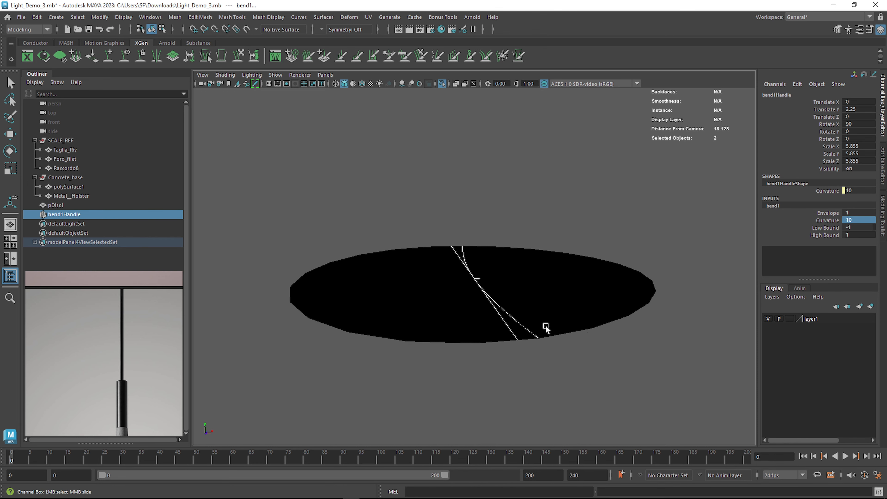
key(e)
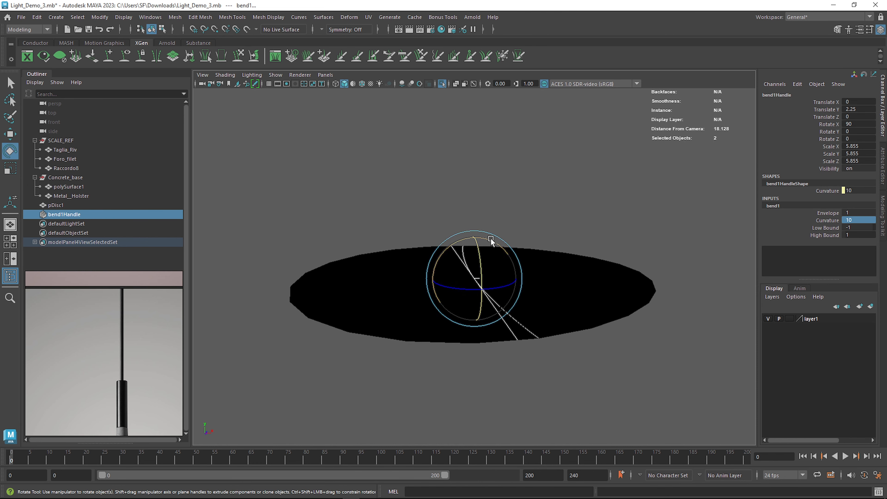
drag(491, 240, 535, 228)
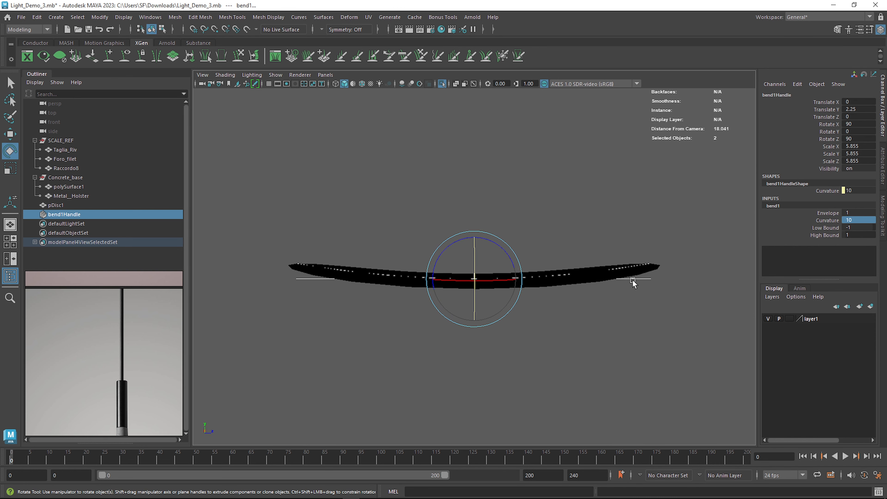
alt+drag(406, 274, 474, 351)
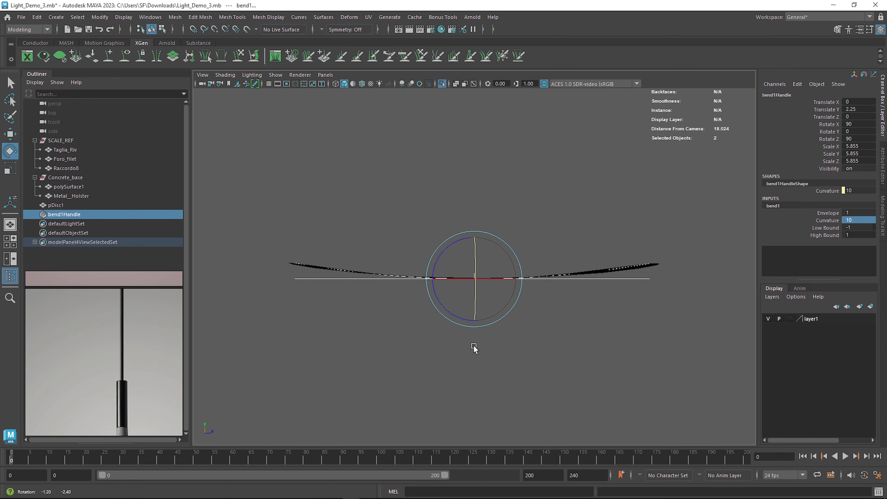
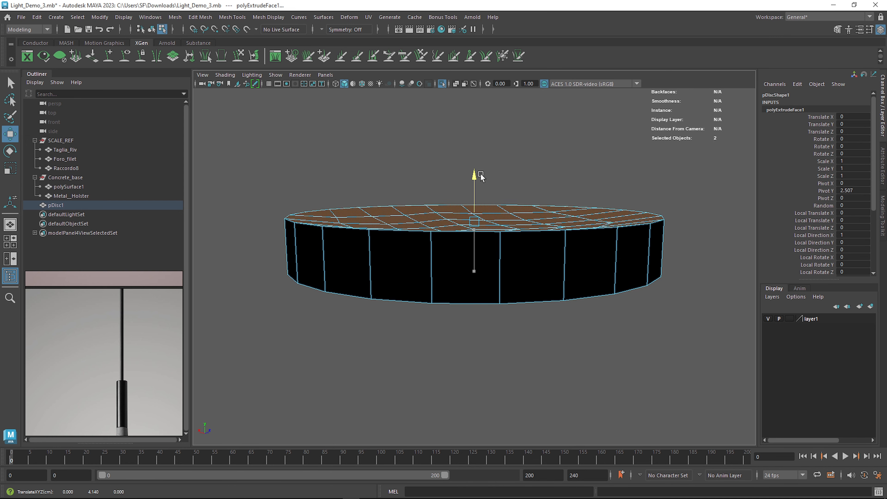
Step: Flatten the disc's extruded top faces by scaling them in Y
alt+drag(554, 223, 556, 229)
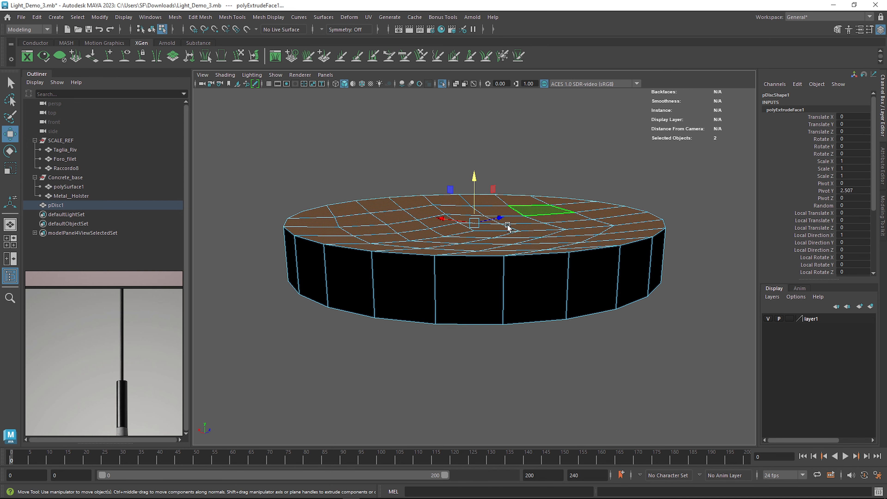
key(r)
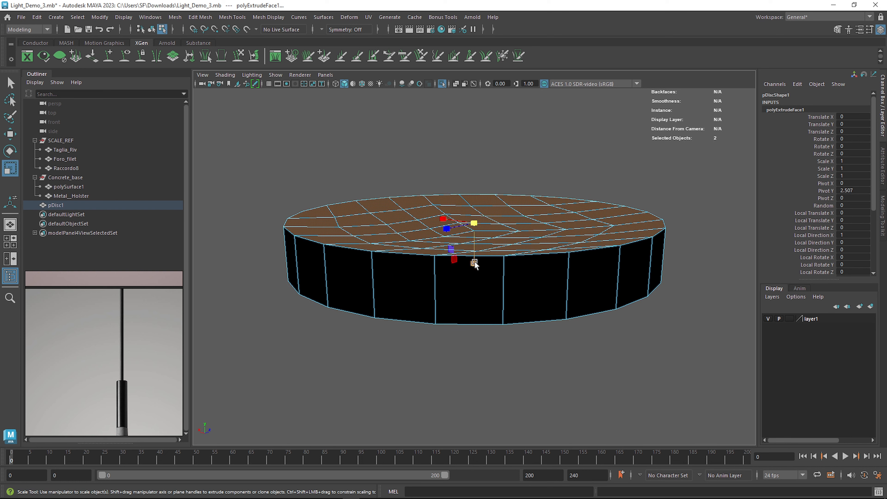
drag(474, 263, 480, 206)
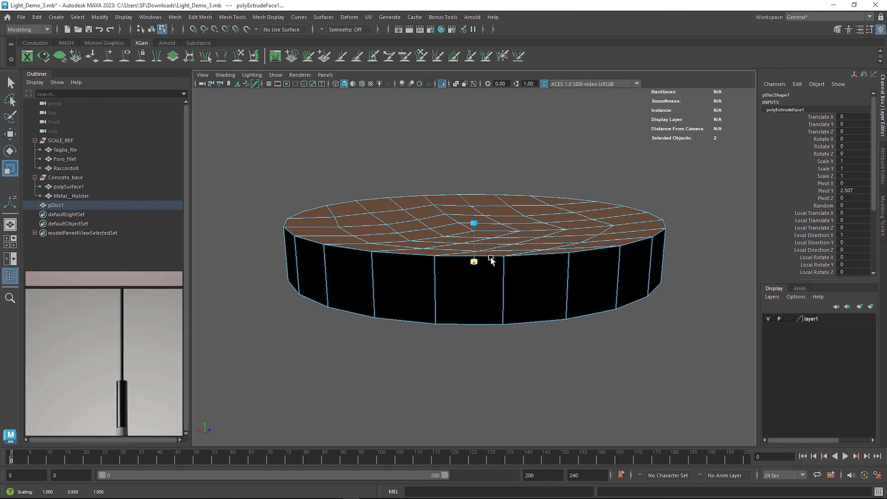
Step: Extrude the flattened top faces and scale them slightly inward to leave a thin rim around the disc
mouse_move(547, 216)
alt+mouse_down()
mouse_move(554, 199)
mouse_move(554, 212)
alt+mouse_up()
alt+middle_drag(561, 246, 563, 275)
alt+drag(562, 280, 554, 304)
click(531, 291)
key(ctrl+e)
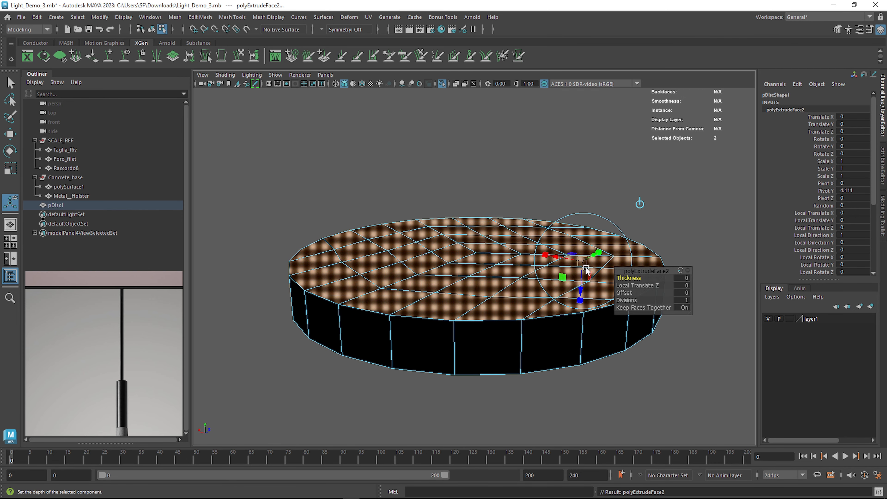
key(r)
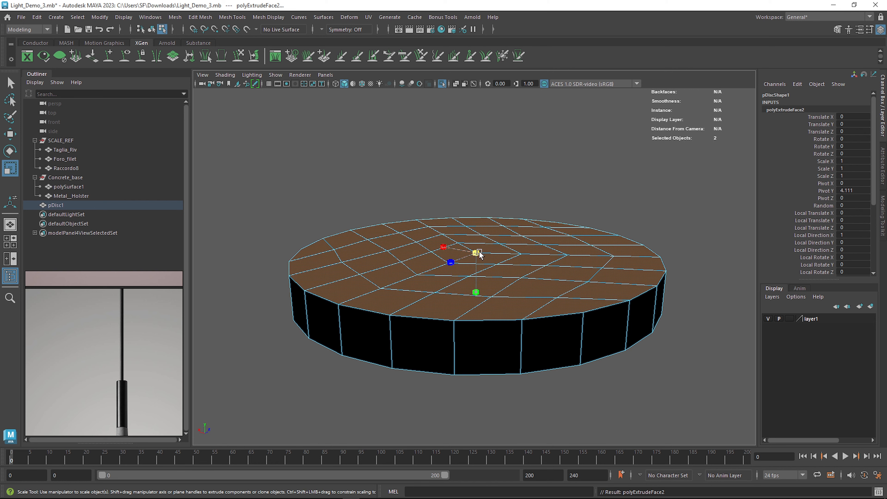
drag(480, 254, 465, 255)
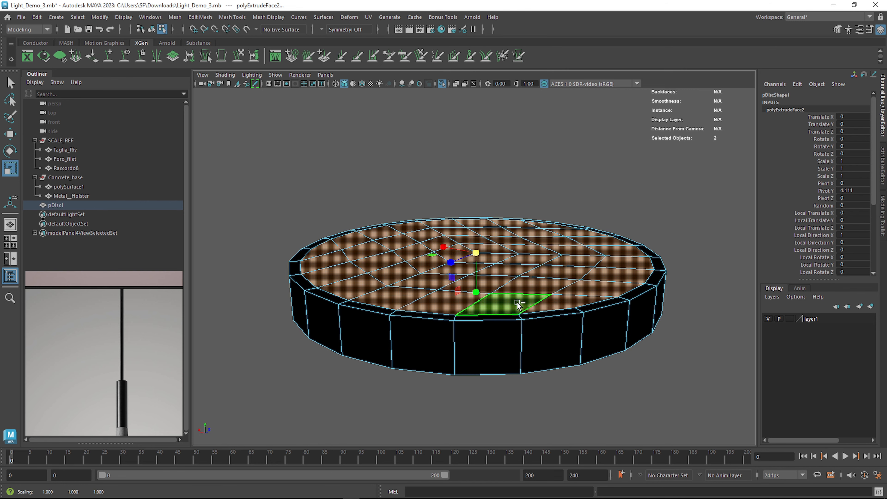
Step: Extrude the faces inside the rim and move them down to form a shallow recess
key(ctrl+e)
key(w)
drag(479, 206, 494, 234)
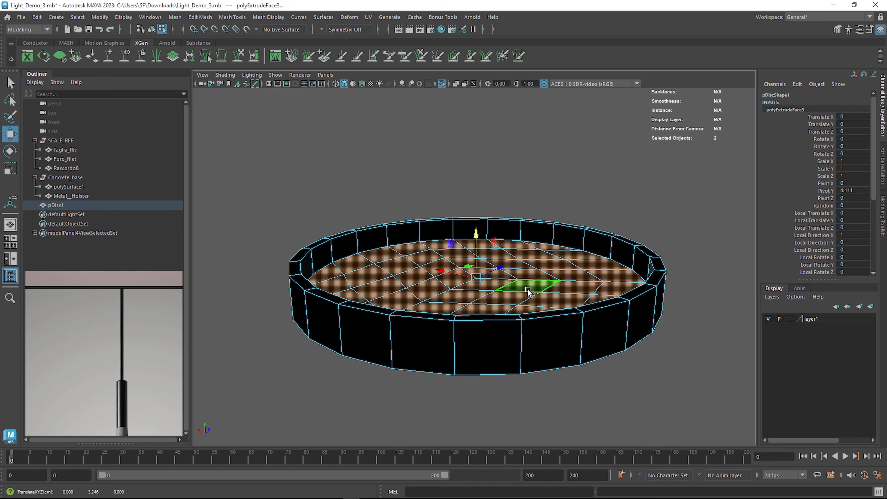
Step: Extrude the disc's recessed floor faces and scale them slightly inward to leave a narrow border along the inner wall
alt+drag(527, 289, 521, 309)
scroll(467, 297, up, 3)
alt+middle_drag(543, 224, 573, 215)
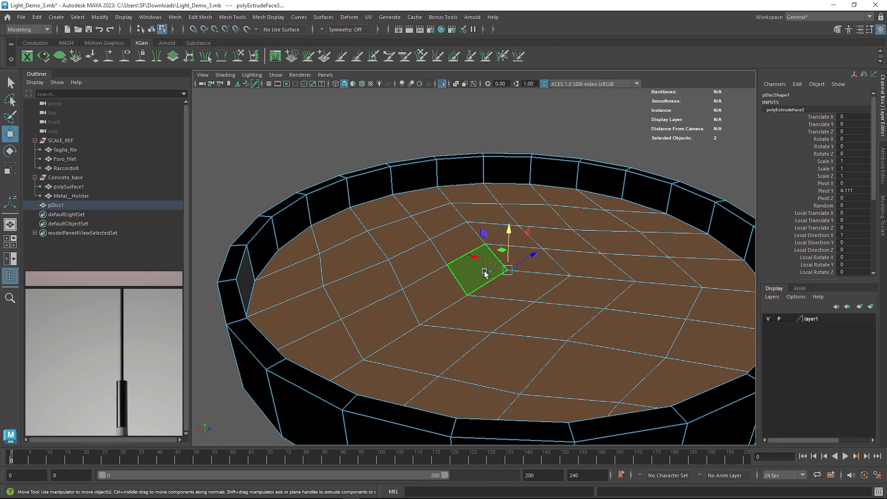
key(ctrl+e)
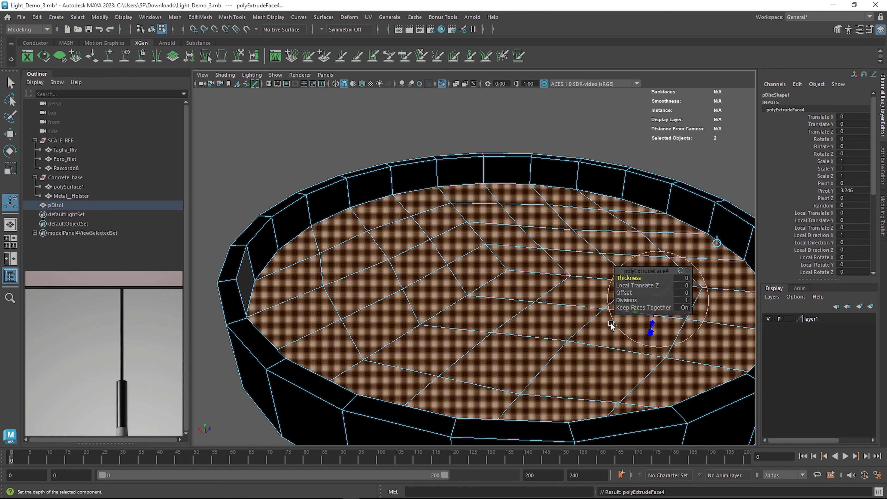
key(r)
mouse_move(508, 270)
mouse_down()
mouse_move(489, 271)
mouse_move(498, 269)
mouse_up()
mouse_move(582, 273)
alt+mouse_down()
mouse_move(577, 297)
mouse_move(575, 278)
alt+mouse_up()
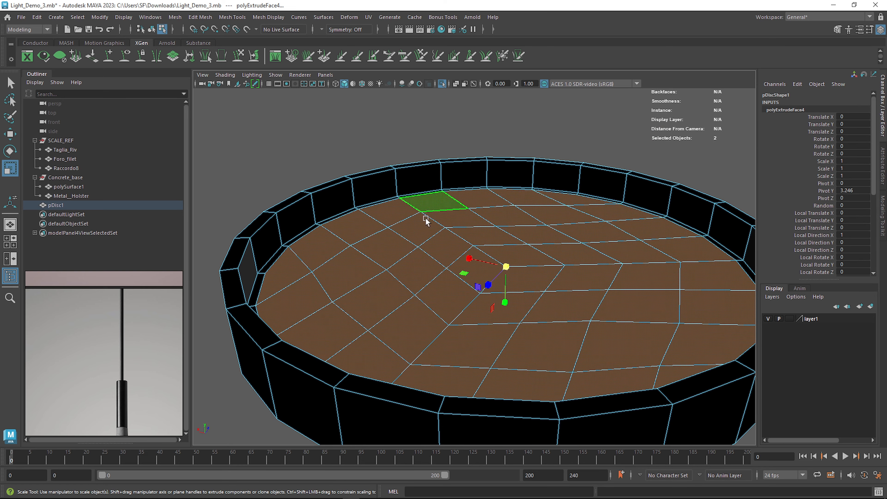
Step: Insert an edge loop low on the disc's inner wall, close to the floor, with the Multi-Cut tool
alt+drag(435, 230, 427, 226)
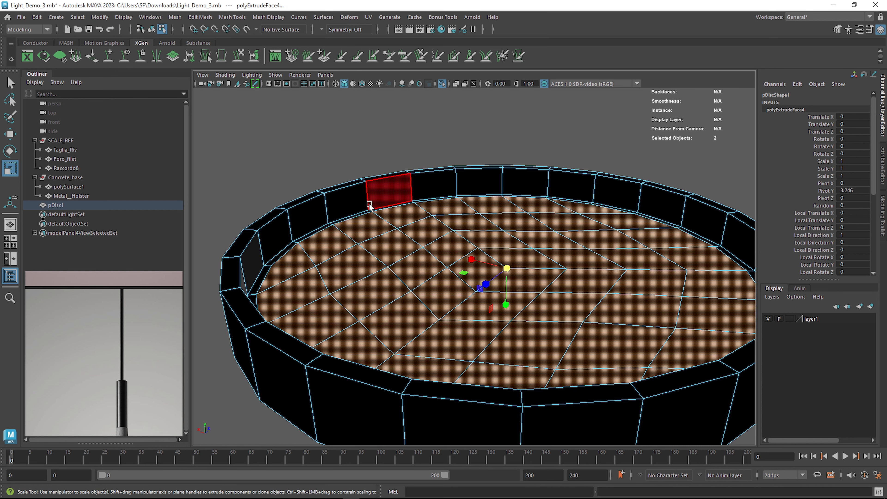
right_drag(372, 205, 388, 192)
shift+right_click(386, 192)
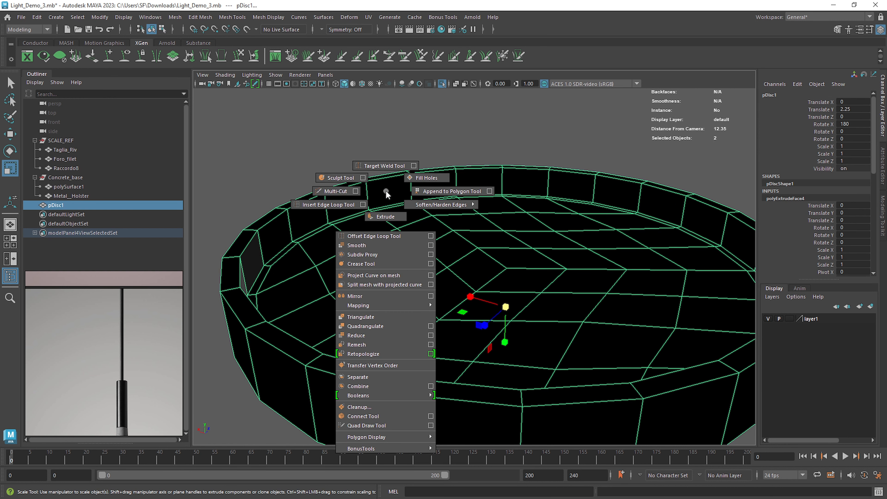
click(337, 191)
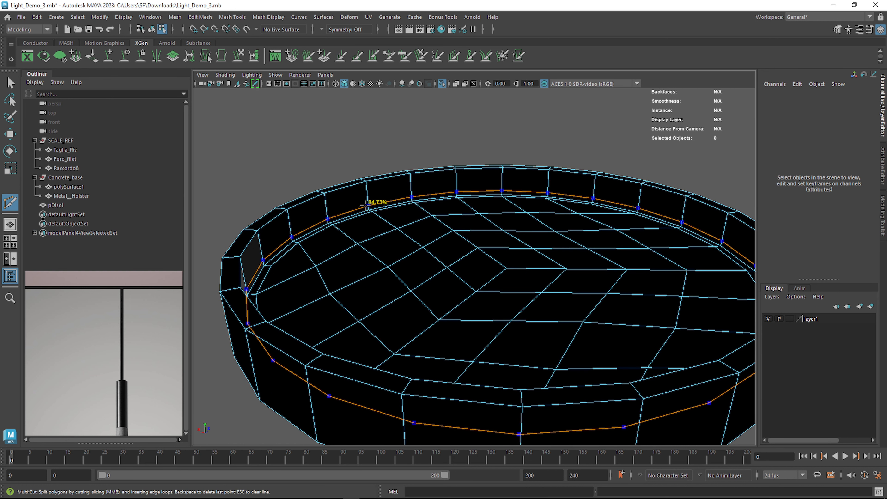
scroll(521, 229, down, 5)
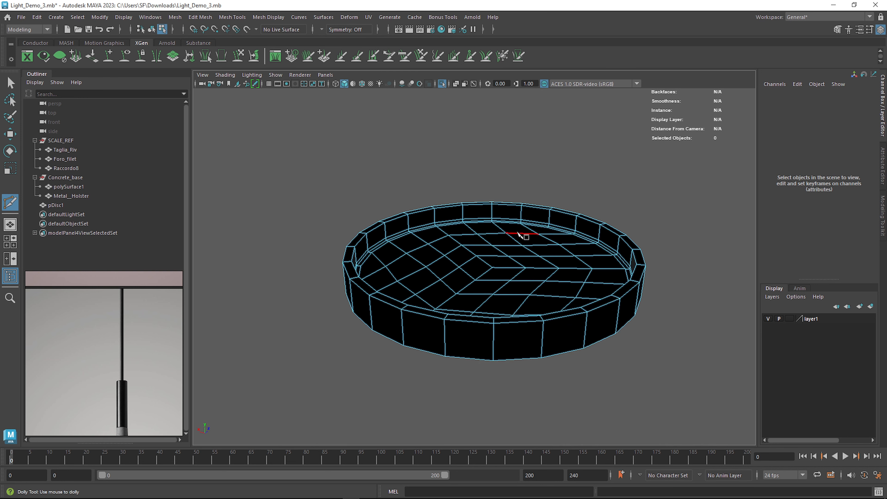
Step: Select the whole disc in object mode and reverse its normals
mouse_move(556, 264)
alt+mouse_down()
mouse_move(563, 233)
mouse_move(565, 257)
mouse_move(560, 251)
alt+mouse_up()
key(w)
right_drag(493, 236, 554, 220)
click(569, 214)
click(595, 285)
alt+middle_drag(632, 258, 607, 275)
scroll(607, 275, up, 2)
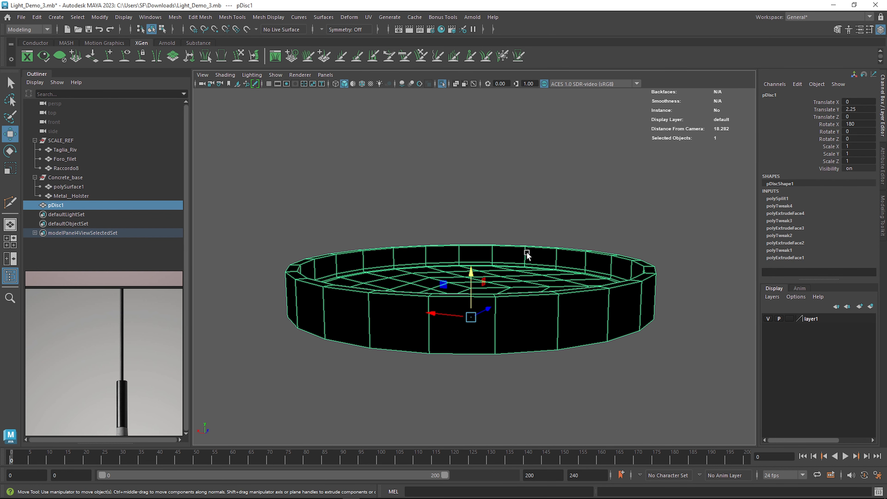
alt+drag(527, 255, 513, 279)
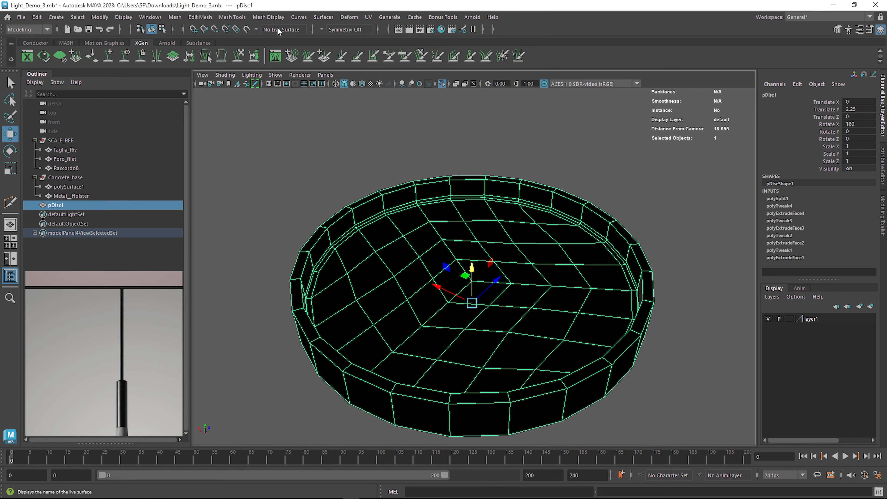
click(269, 18)
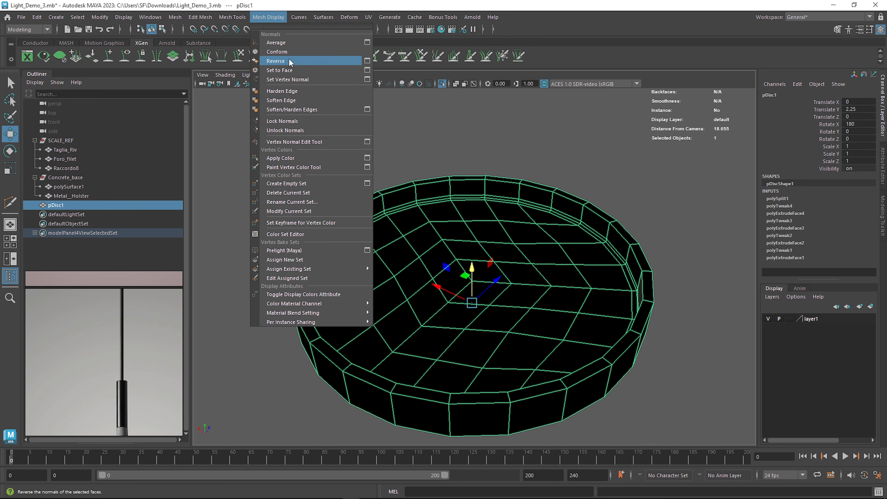
click(275, 61)
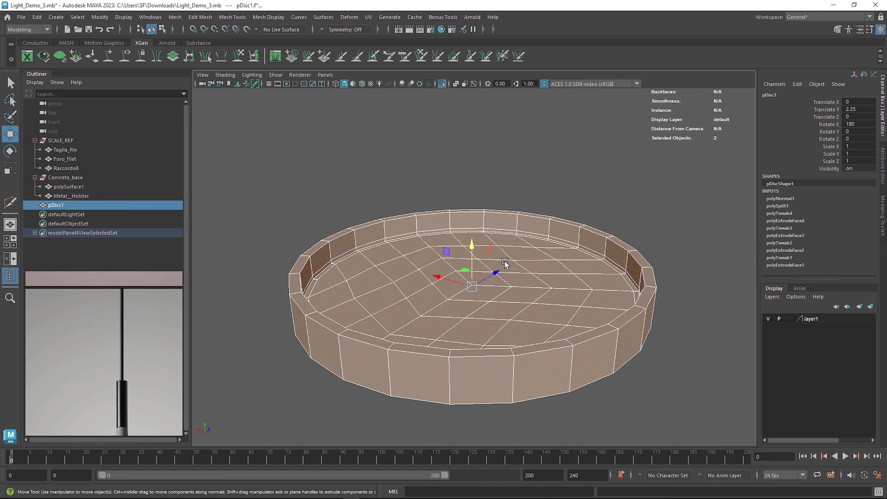
Step: Delete the disc's construction history and display it with smooth mesh preview
alt+drag(579, 261, 526, 236)
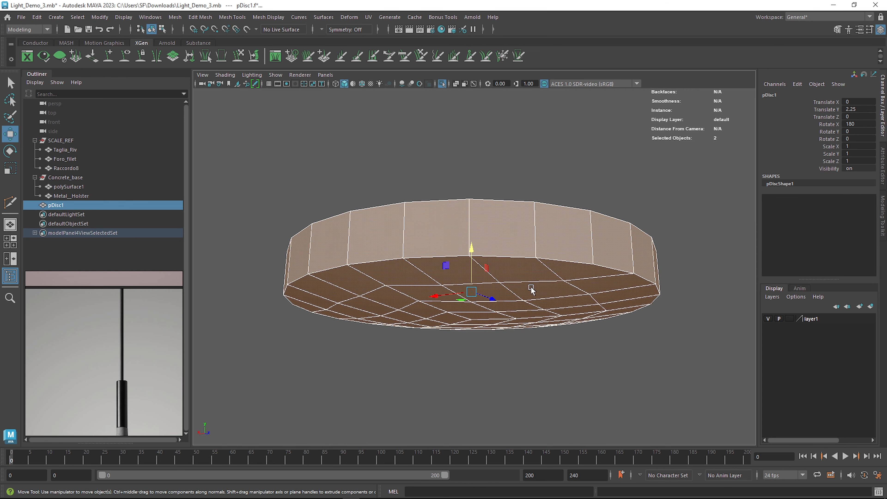
key(3)
mouse_move(540, 268)
alt+mouse_down()
mouse_move(538, 276)
mouse_move(545, 270)
alt+mouse_up()
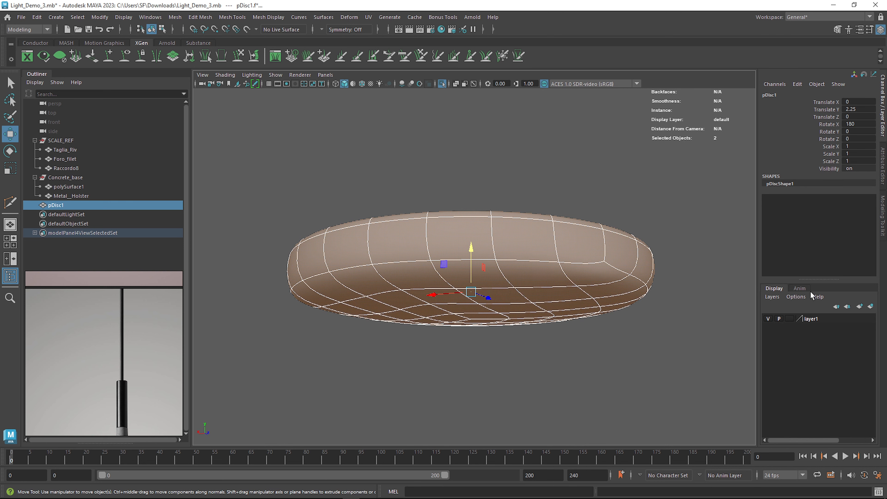
right_drag(457, 236, 496, 217)
click(490, 201)
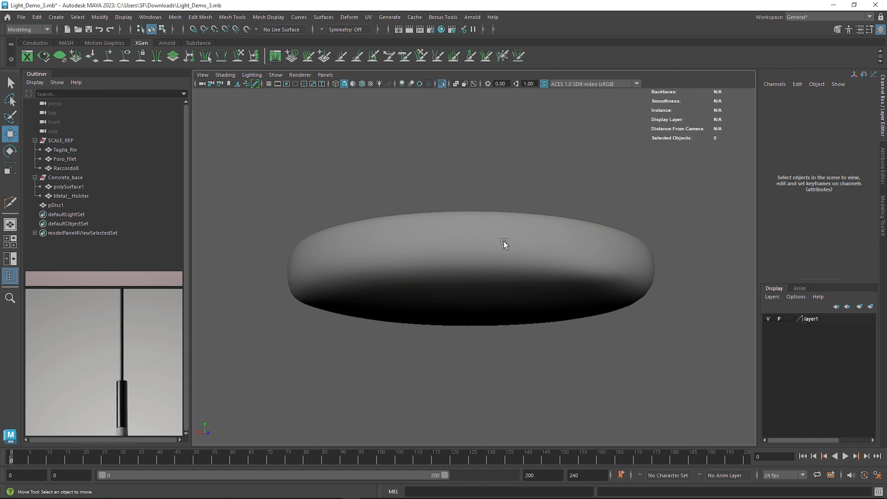
Step: Turn off isolation of the disc and lower it into the lamp opening to about Translate Y 1.655
click(505, 243)
click(441, 84)
alt+drag(502, 191, 503, 206)
scroll(503, 206, down, 2)
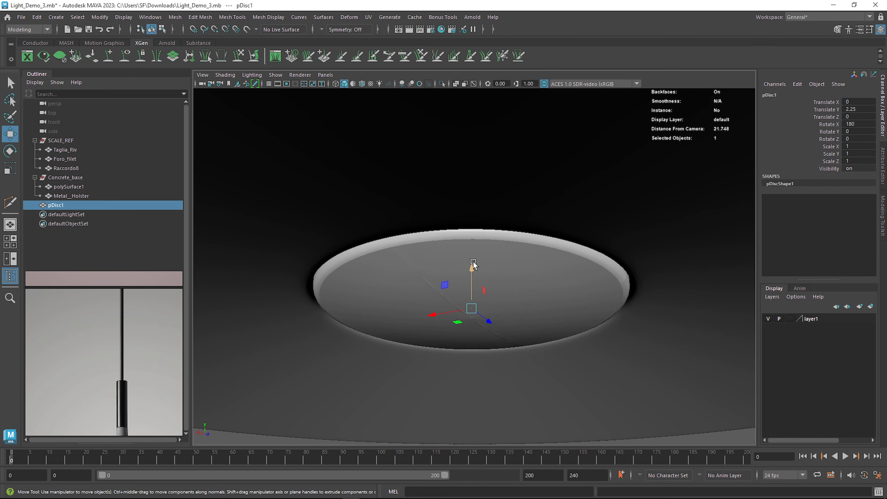
drag(471, 269, 488, 285)
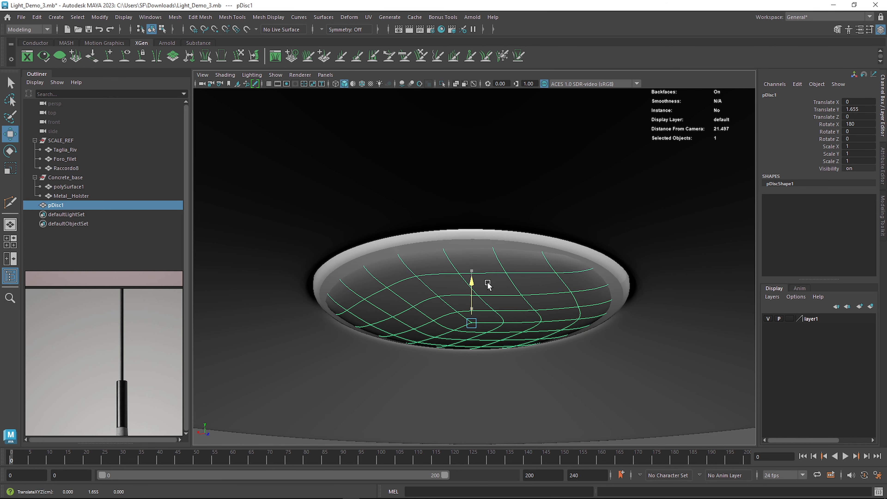
Step: Isolate the disc in unsmoothed display and insert an edge loop near the bottom edge of its outer wall
key(ctrl+1)
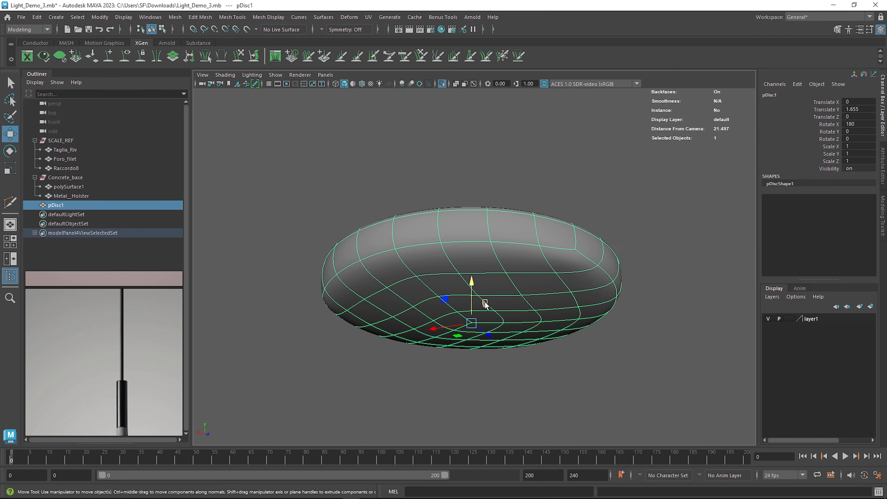
scroll(445, 263, up, 2)
alt+drag(446, 263, 446, 283)
key(1)
right_drag(432, 278, 406, 235)
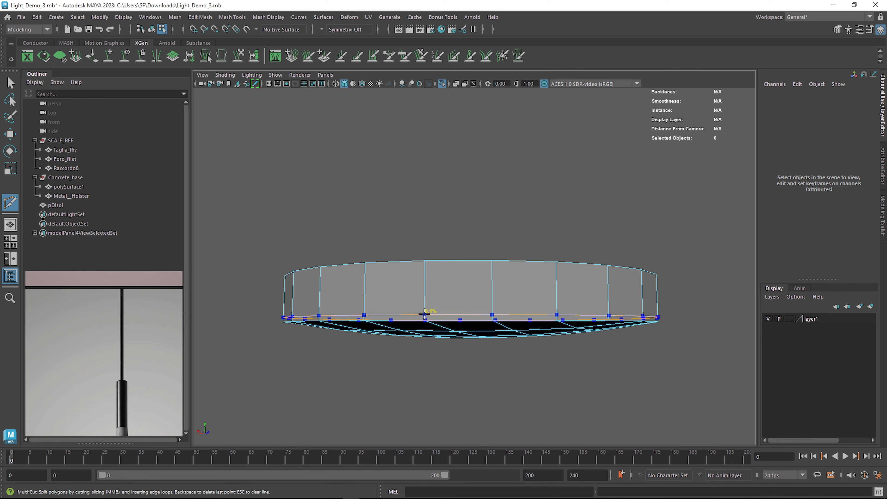
alt+drag(451, 357, 441, 311)
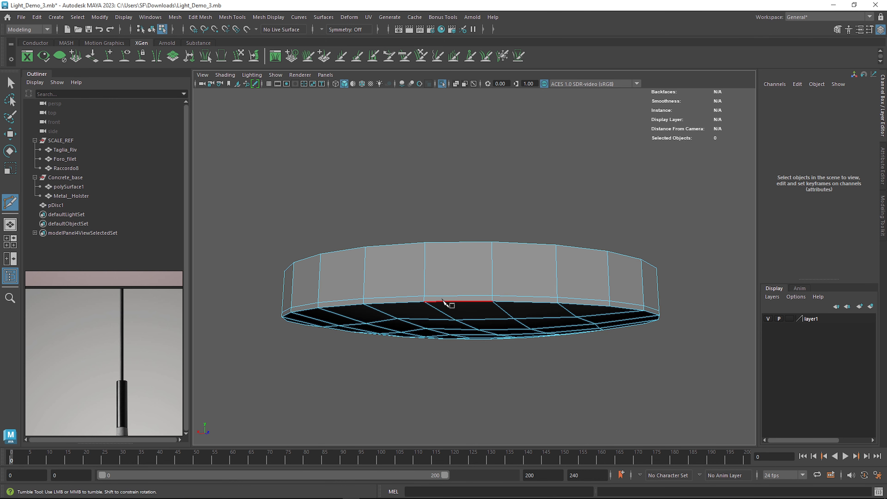
Step: Check the smoothed shape and insert an edge loop near the top edge of the disc's outer wall
key(3)
mouse_move(489, 296)
alt+mouse_down()
mouse_move(495, 281)
mouse_move(491, 299)
alt+mouse_up()
key(1)
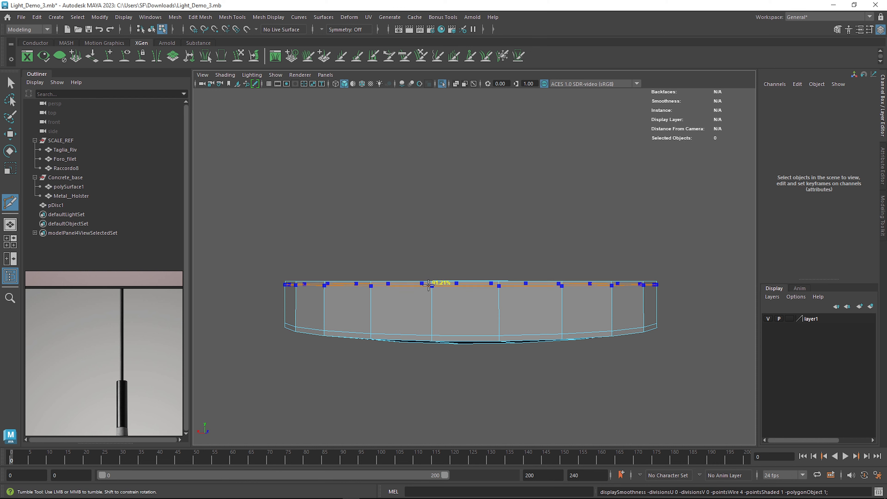
ctrl+click(429, 286)
Step: Insert an edge loop around the top face of the disc's rim and display the disc smoothed
alt+drag(482, 308, 396, 333)
alt+right_drag(396, 333, 503, 282)
key(1)
alt+drag(505, 284, 407, 259)
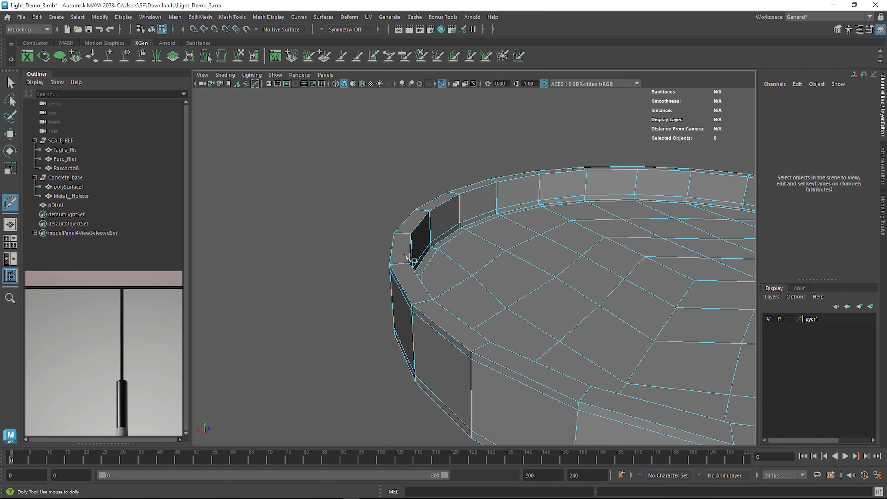
ctrl+click(406, 234)
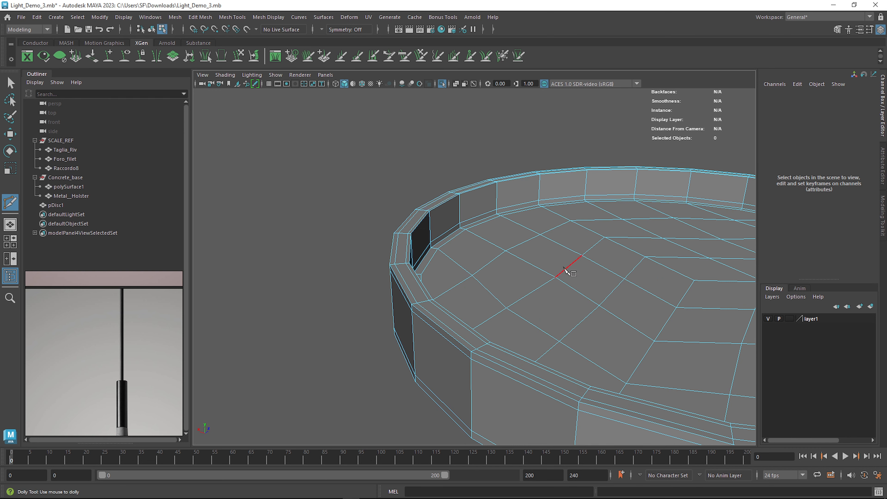
key(3)
alt+drag(524, 293, 554, 221)
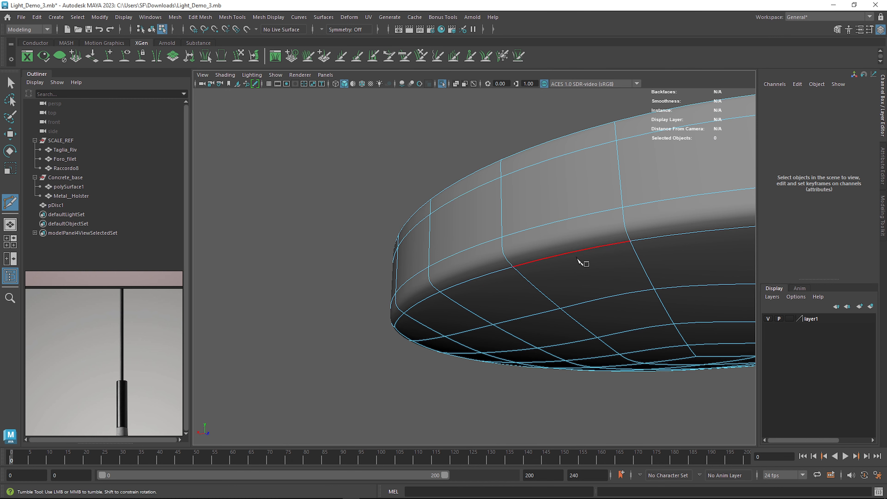
Step: Bring back the rest of the lamp around the disc and raise the disc to about Translate Y 1.728
key(w)
right_drag(566, 236, 607, 222)
key(ctrl+1)
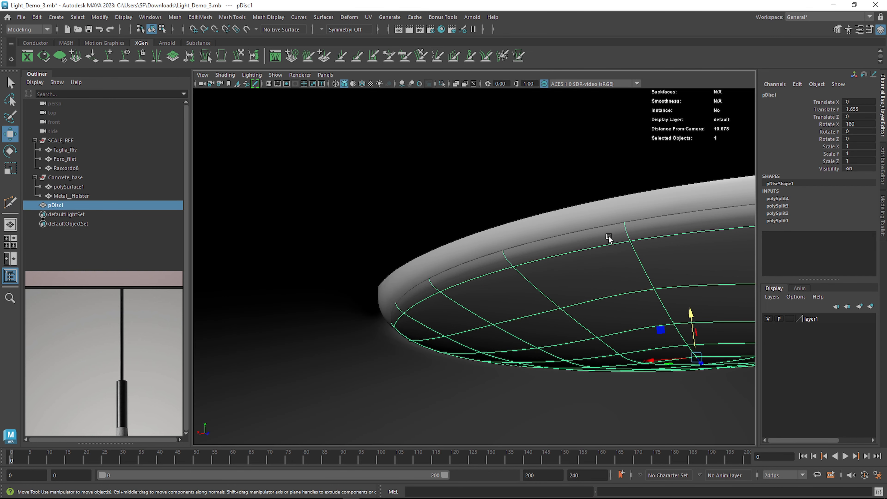
alt+drag(621, 272, 563, 255)
drag(614, 299, 619, 295)
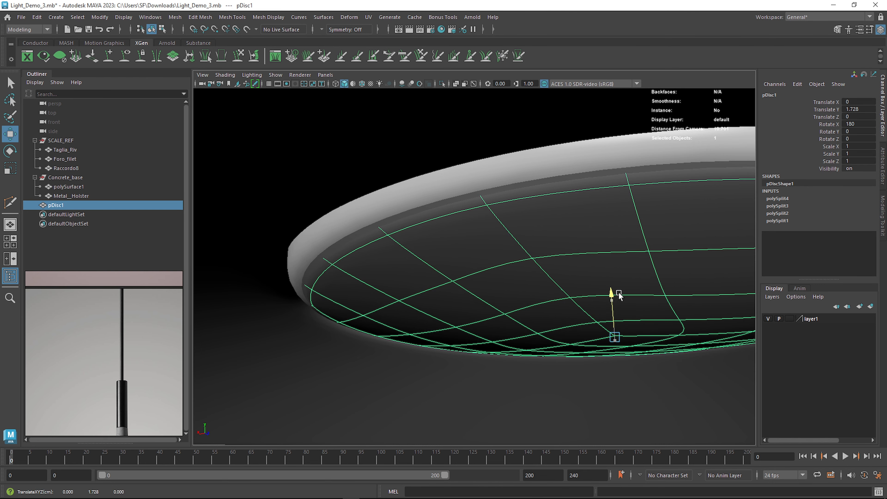
alt+right_drag(635, 314, 613, 285)
Step: Try to flatten the disc along its vertical axis, isolate it, and undo the scaling
key(r)
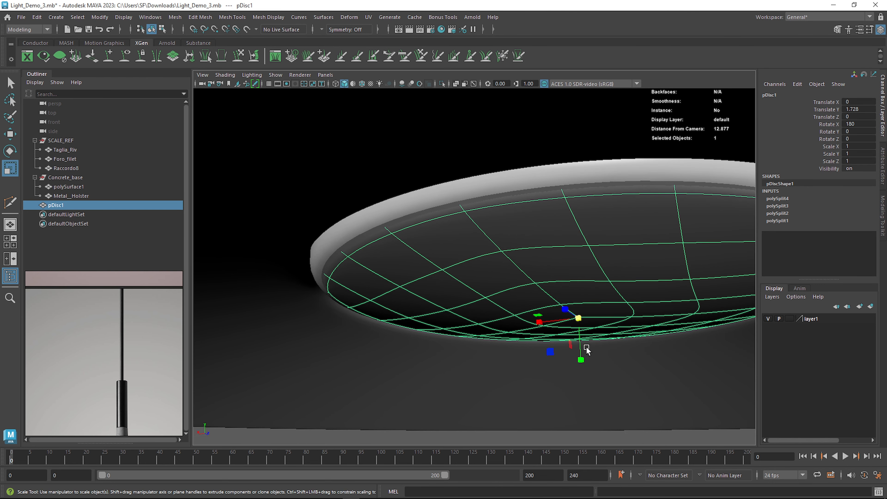
alt+drag(587, 350, 608, 300)
alt+drag(560, 330, 547, 345)
key(ctrl+1)
key(ctrl+z)
Step: Center the disc's pivot and flatten the disc to about 0.723 in Scale Y
click(102, 17)
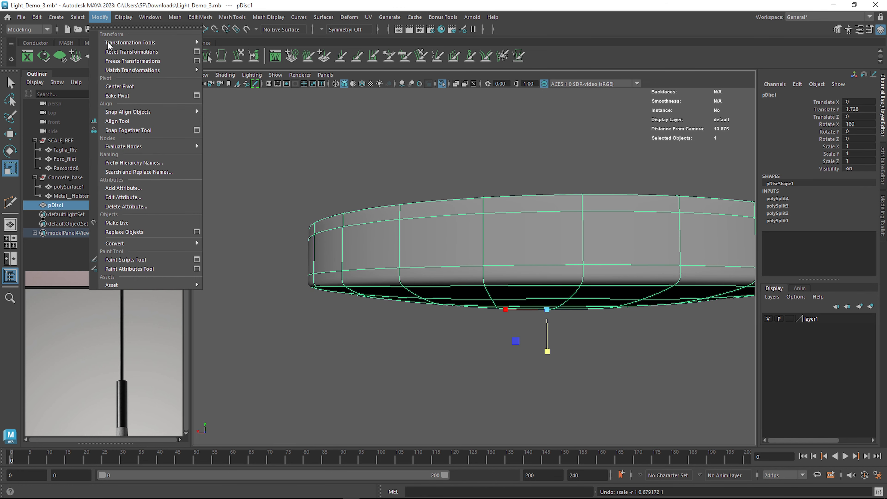
click(154, 89)
drag(548, 319, 531, 229)
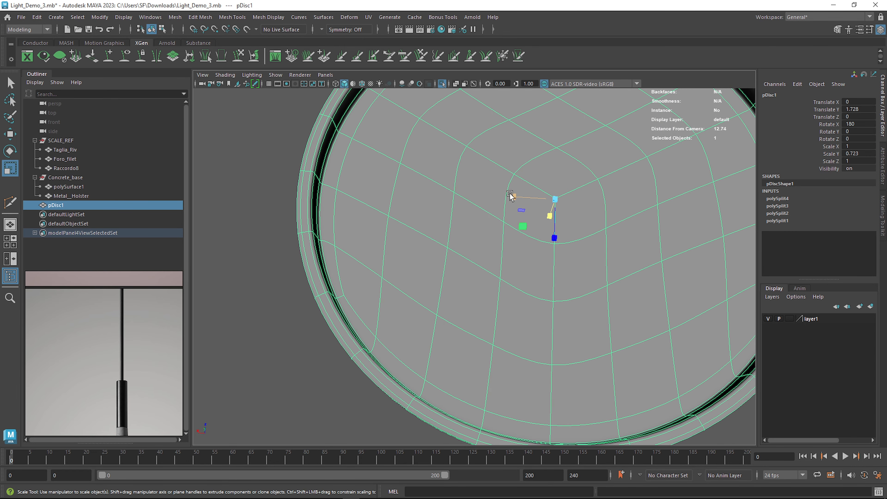
Step: Fit the disc to the lamp opening by scaling X and Z to about 1.031 and lowering it to Translate Y 1.65
drag(529, 228, 544, 213)
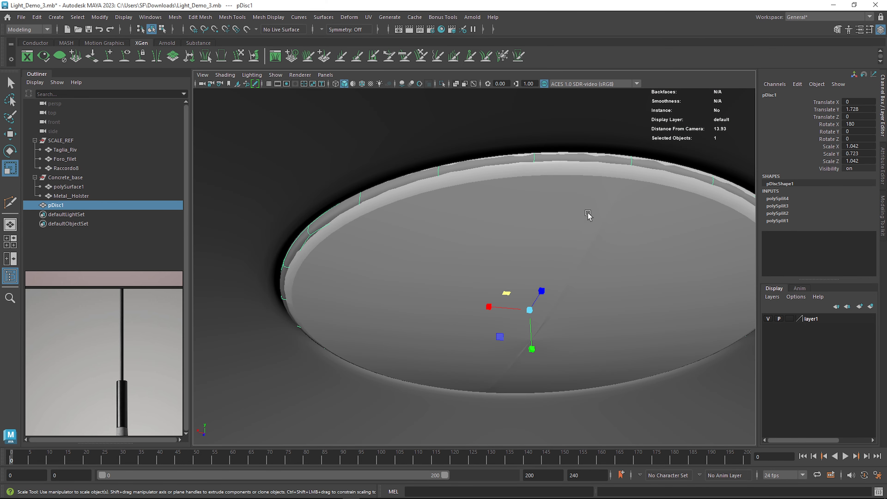
mouse_move(588, 216)
middle_down()
mouse_move(584, 204)
mouse_move(592, 212)
middle_up()
key(w)
mouse_move(530, 278)
mouse_down()
mouse_move(531, 307)
mouse_move(541, 306)
mouse_move(541, 273)
mouse_up()
key(r)
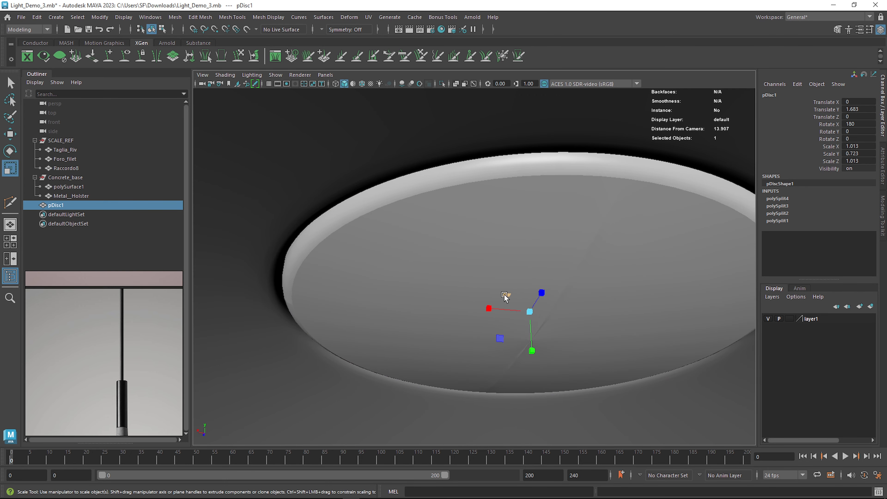
drag(509, 293, 566, 242)
key(w)
key(r)
key(w)
key(r)
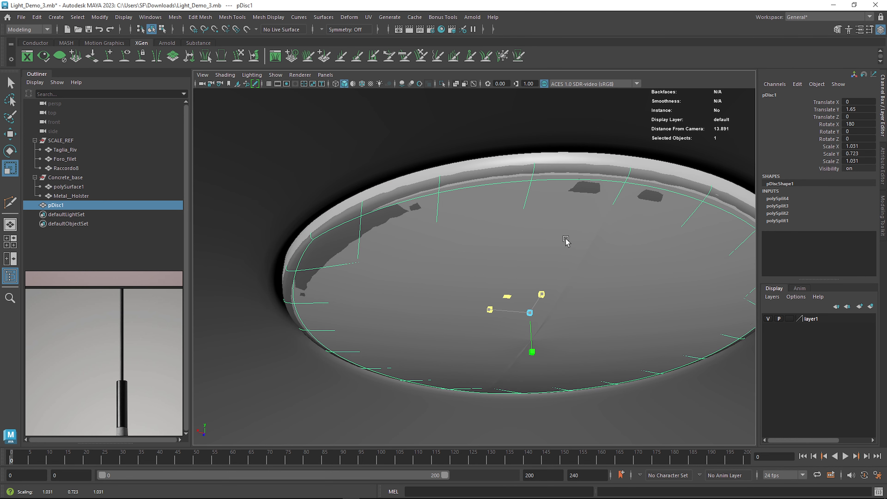
Step: Hide layer1 and raise the disc inside the opening to about Translate Y 2.293
click(580, 246)
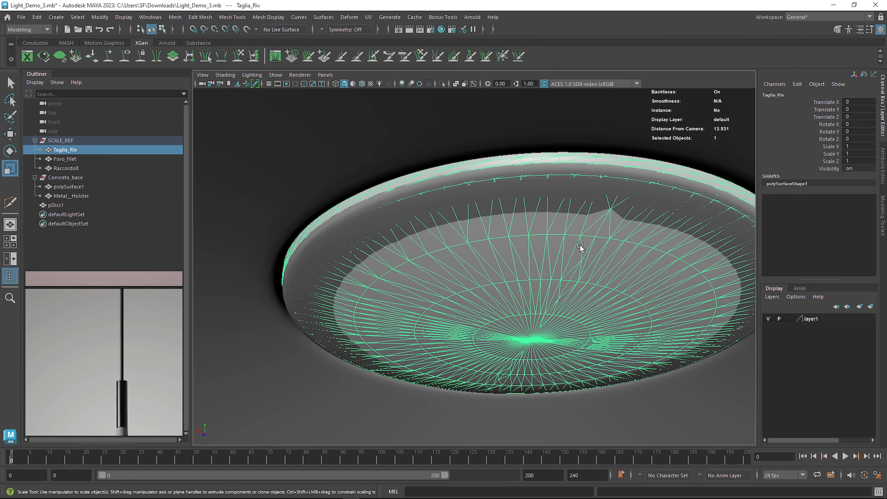
click(768, 319)
click(555, 273)
scroll(550, 317, down, 4)
alt+drag(547, 323, 533, 293)
key(w)
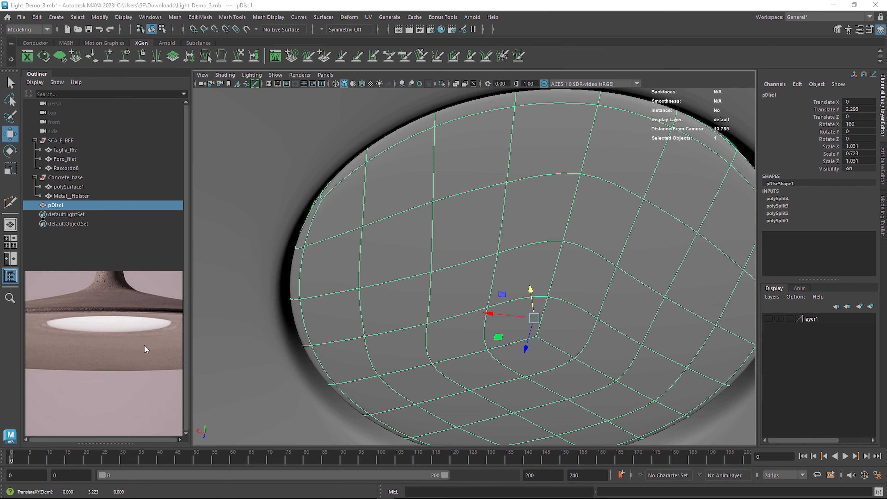
Step: Lower the disc in the lamp opening to about Translate Y 1.853, matching the reference photo
scroll(477, 270, down, 3)
alt+drag(477, 270, 500, 293)
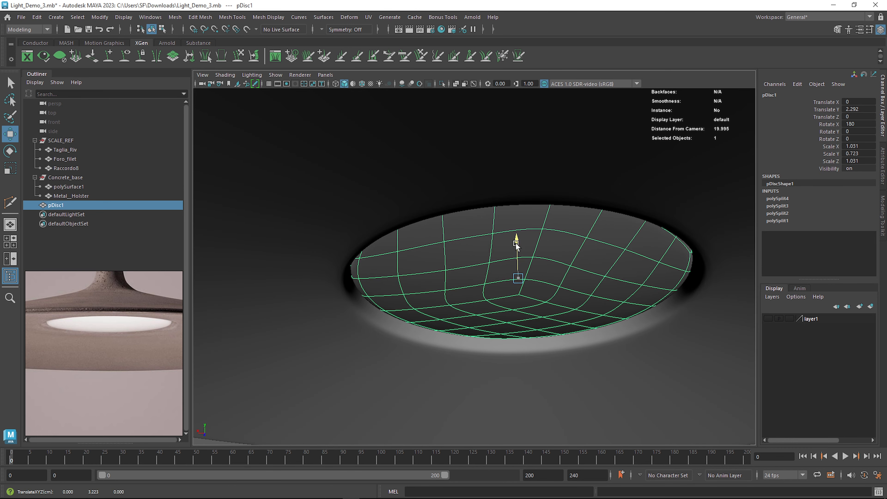
drag(516, 243, 551, 287)
scroll(534, 266, down, 3)
scroll(535, 268, up, 3)
drag(519, 231, 517, 235)
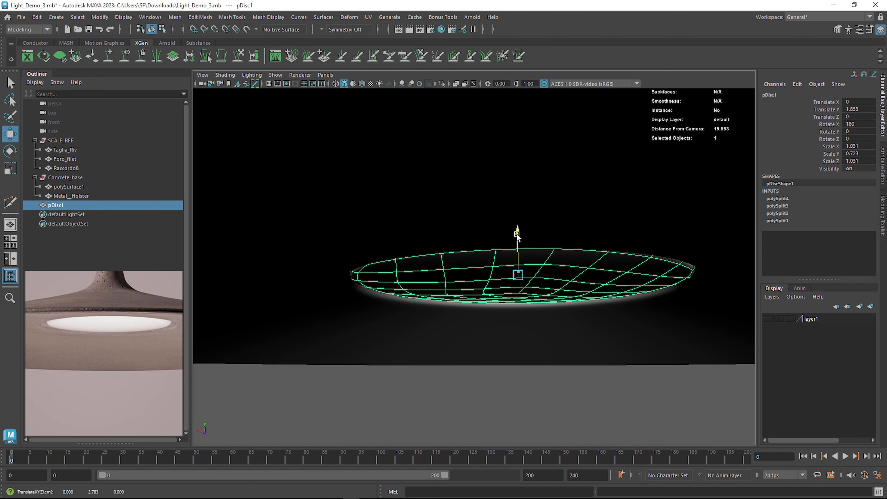
Step: Increase the disc's Scale Y to about 0.89 and raise it to about Translate Y 1.941
key(r)
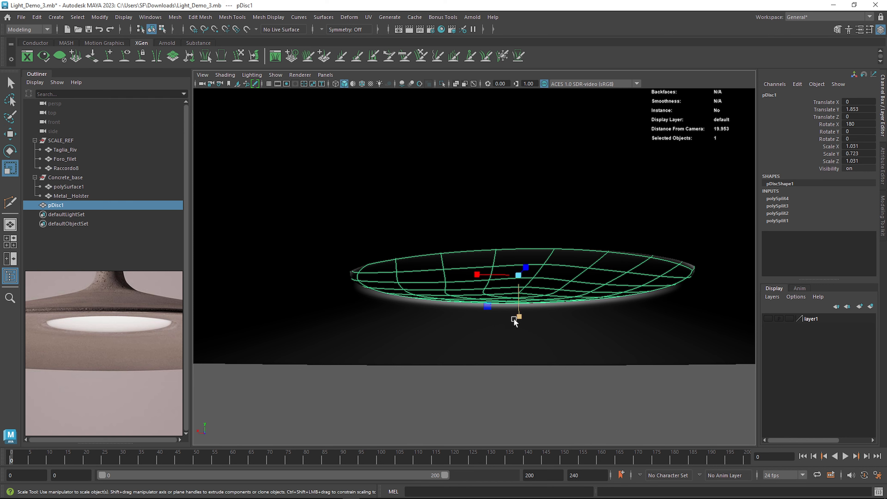
drag(515, 322, 521, 329)
key(w)
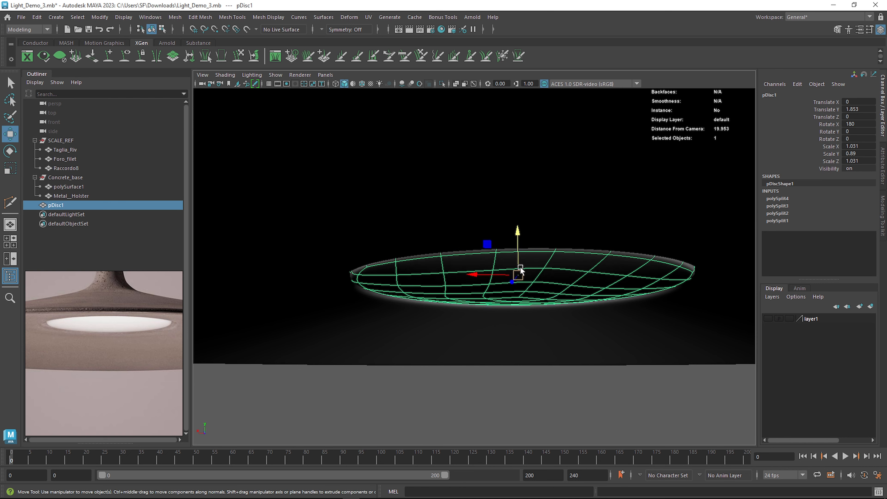
drag(518, 228, 517, 222)
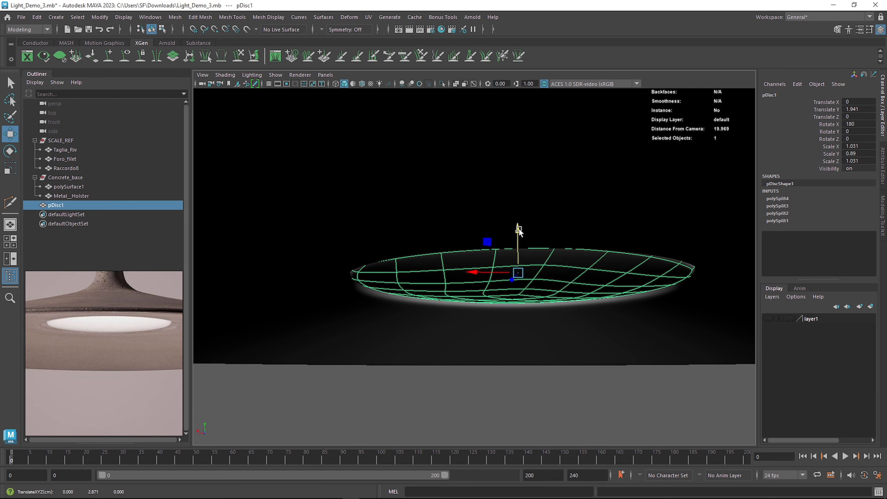
Step: Scale the disc to about 1.008 in X and Z and 0.87 in Y, at about Translate Y 1.976
key(r)
drag(518, 272, 520, 240)
key(w)
scroll(517, 350, down, 3)
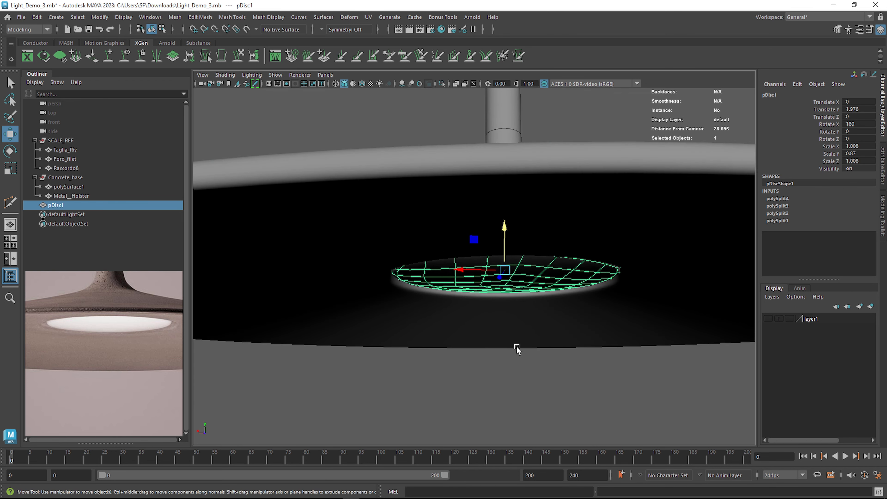
Step: Enlarge the disc in the lamp opening to about 1.039 in Scale X and Z and 1.024 in Scale Y
alt+drag(516, 350, 501, 307)
key(r)
drag(505, 309, 539, 272)
click(500, 374)
Step: Delete the disc's construction history and freeze its transformations
click(525, 279)
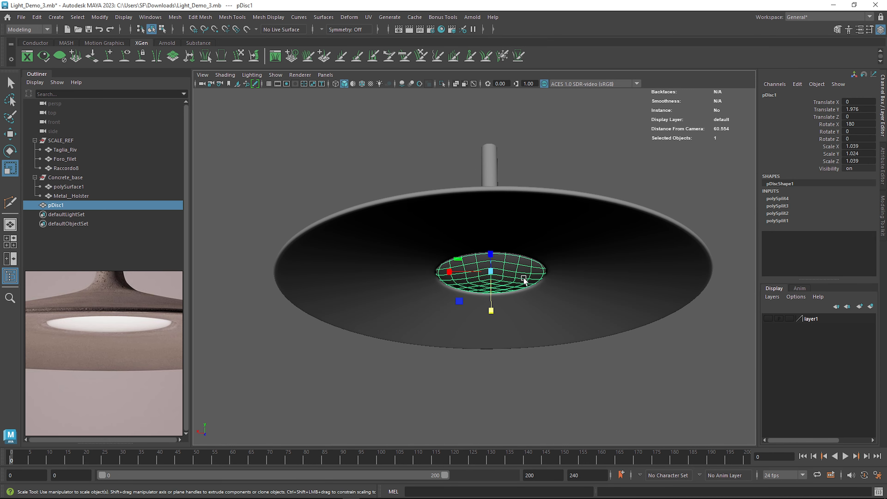
key(alt+shift+d)
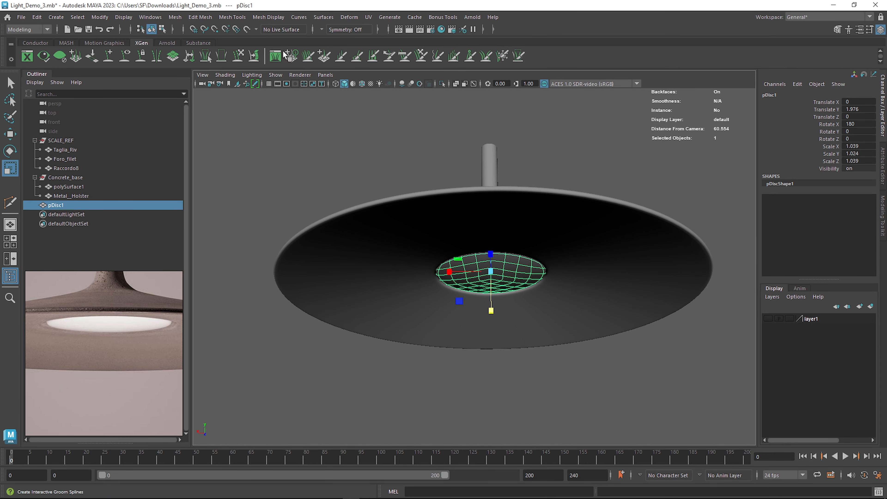
click(100, 17)
mouse_move(155, 72)
click(133, 61)
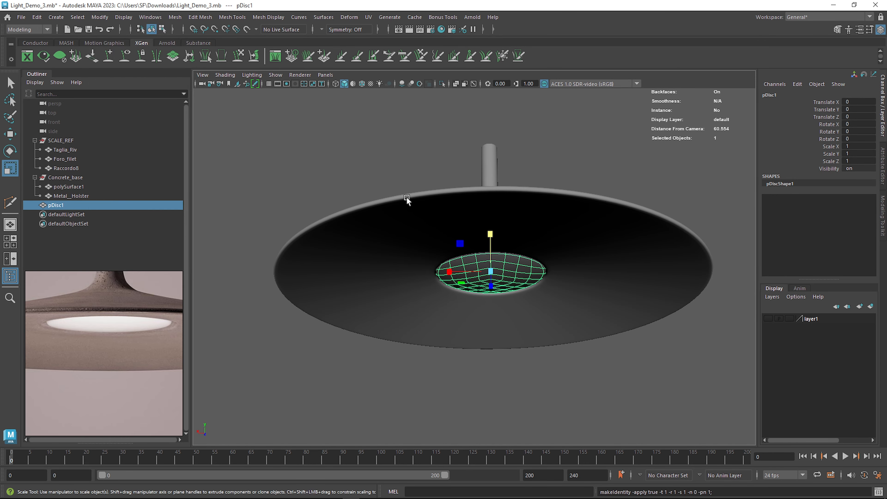
Step: Select all three lamp parts and delete the history of every object in the scene
click(559, 213)
drag(356, 121, 582, 341)
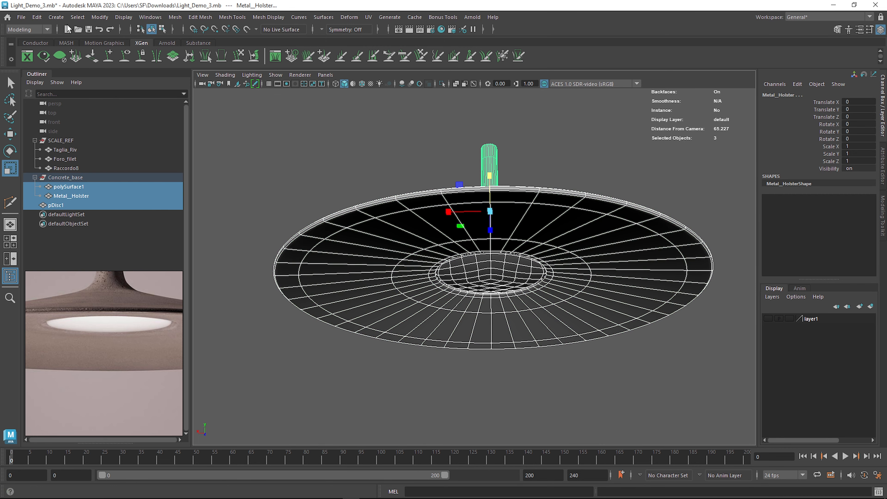
click(39, 18)
mouse_move(139, 137)
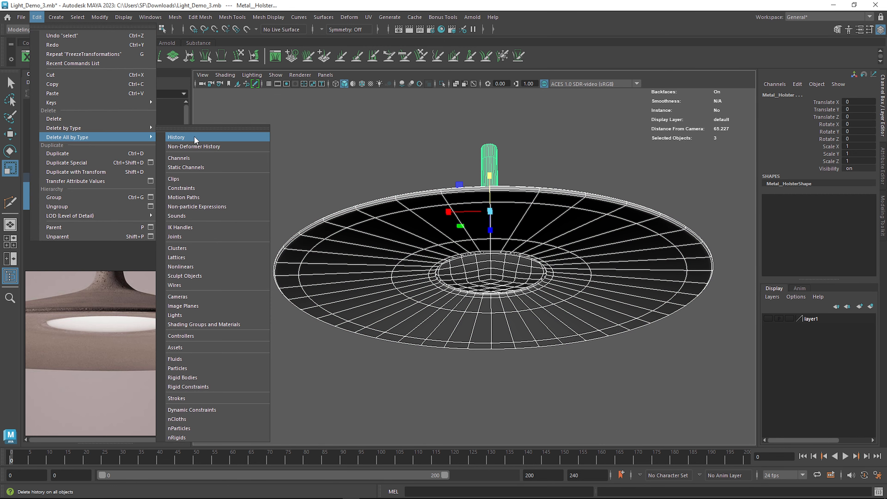
click(204, 138)
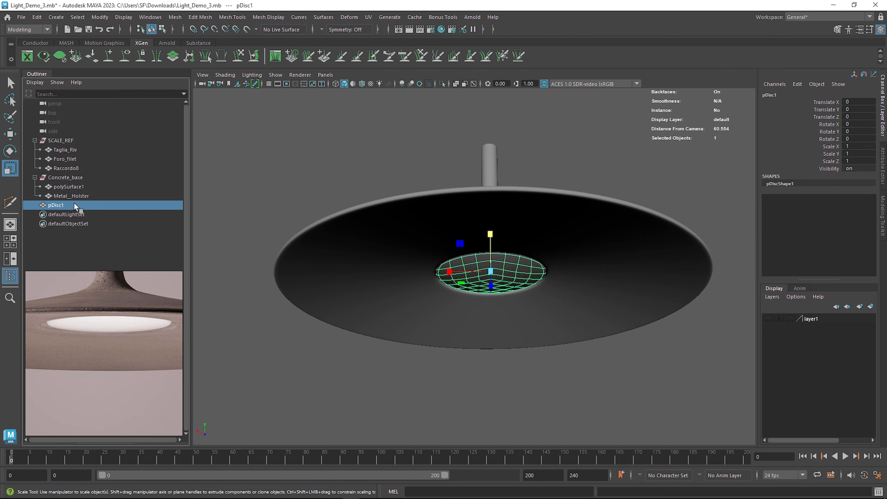
Step: Examine light_grp and its Concrete_geo, Metal_Holster and Diffuser parts from above and below
key(Up)
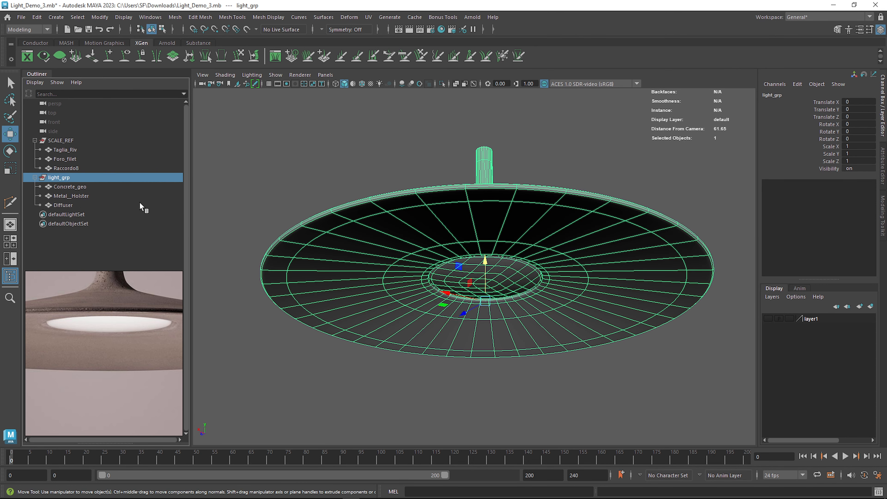
click(69, 188)
click(74, 197)
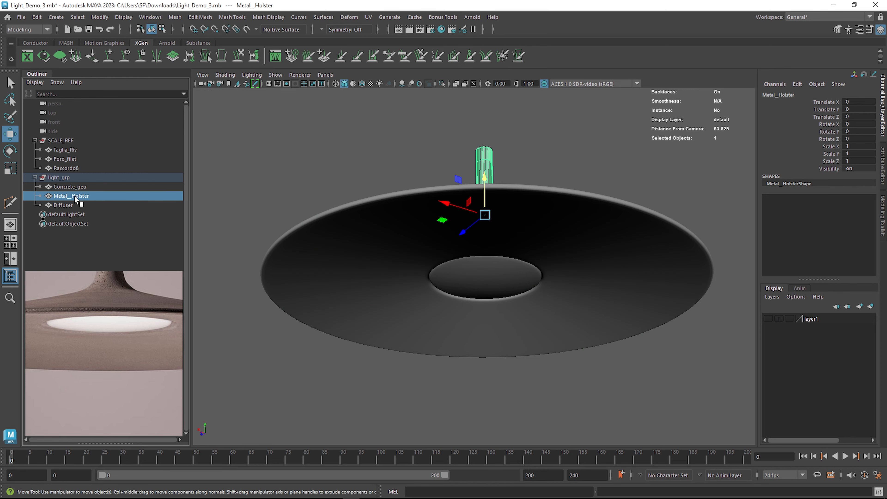
alt+drag(369, 163, 369, 202)
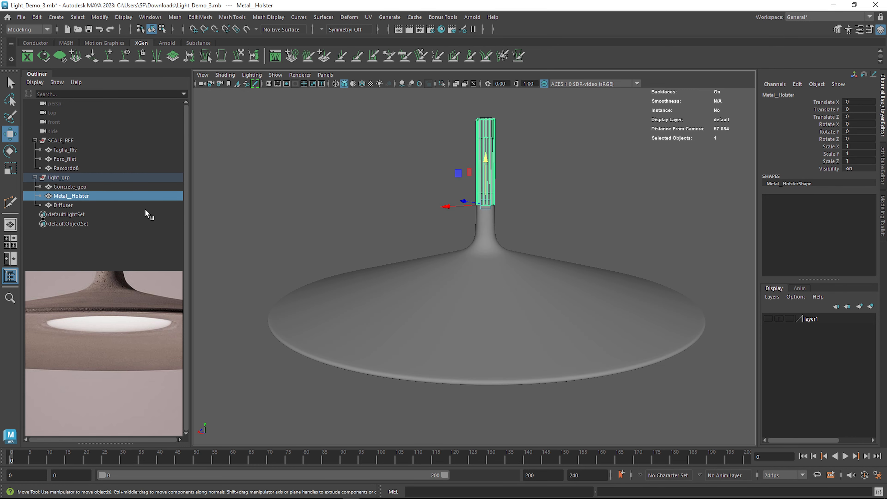
click(55, 206)
alt+drag(453, 228, 459, 189)
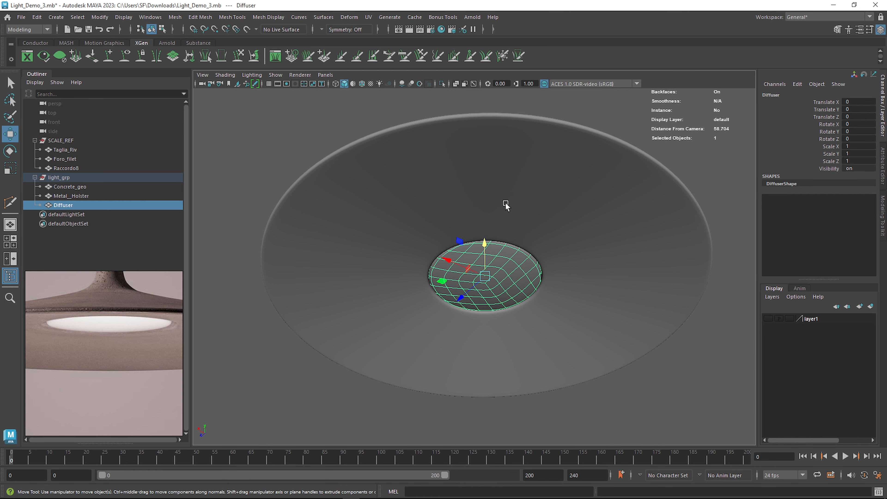
alt+drag(506, 203, 559, 245)
scroll(520, 250, up, 3)
click(586, 219)
scroll(578, 229, down, 5)
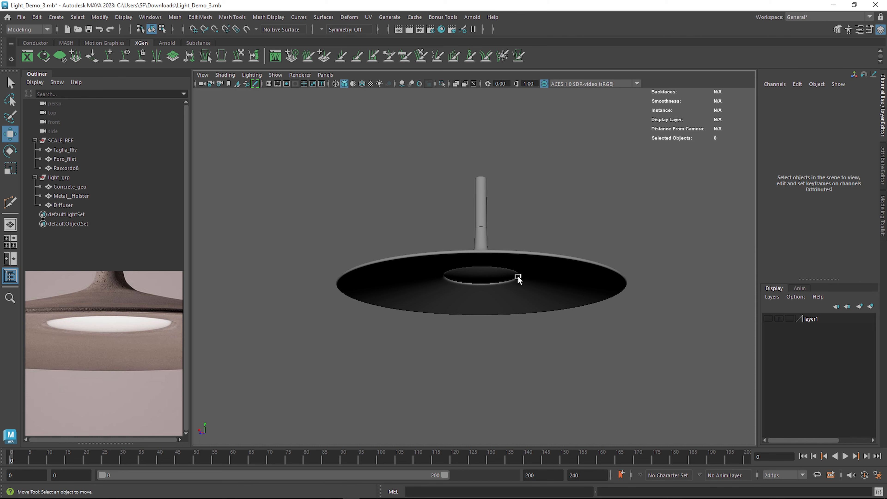
Step: Select Concrete_geo and save the scene
click(560, 270)
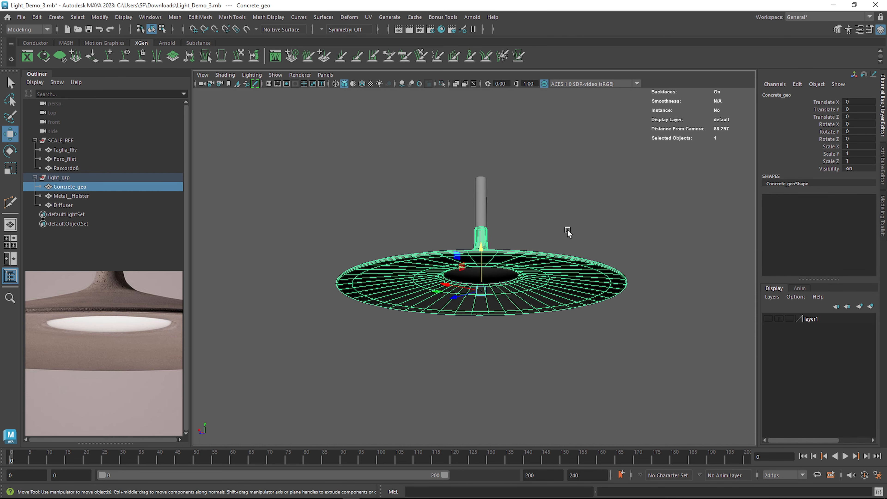
alt+drag(567, 233, 569, 251)
key(ctrl+s)
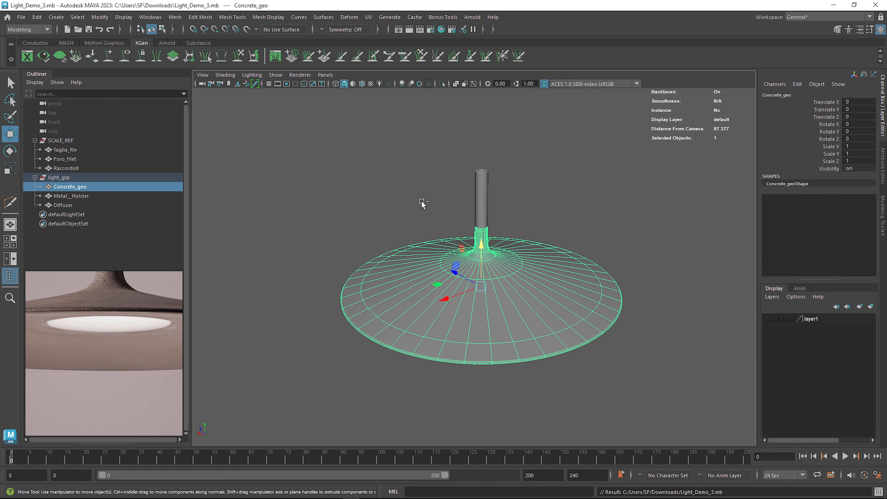
Step: Switch to the UV Editing workspace, with a narrower Outliner and the UV Toolkit displayed
click(812, 20)
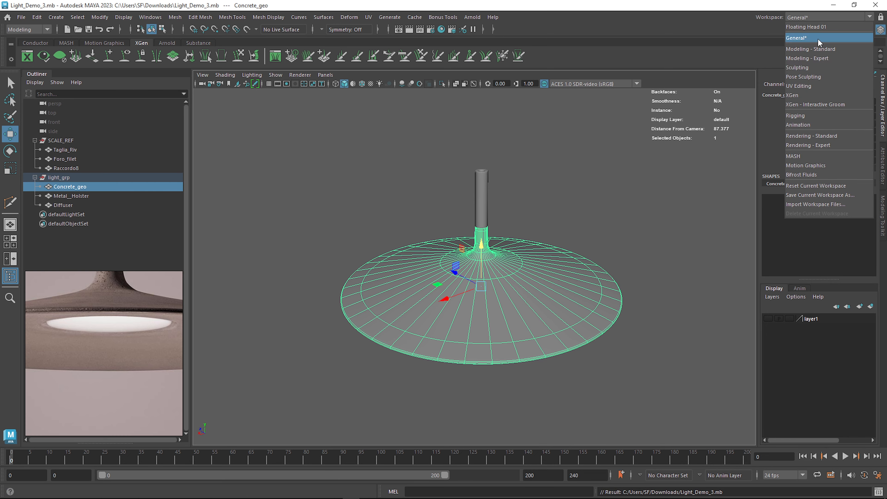
click(822, 87)
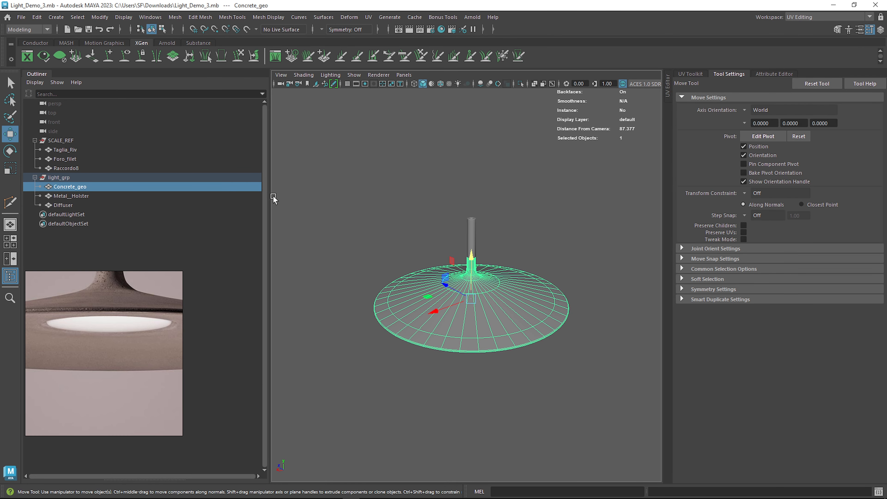
drag(270, 193, 142, 193)
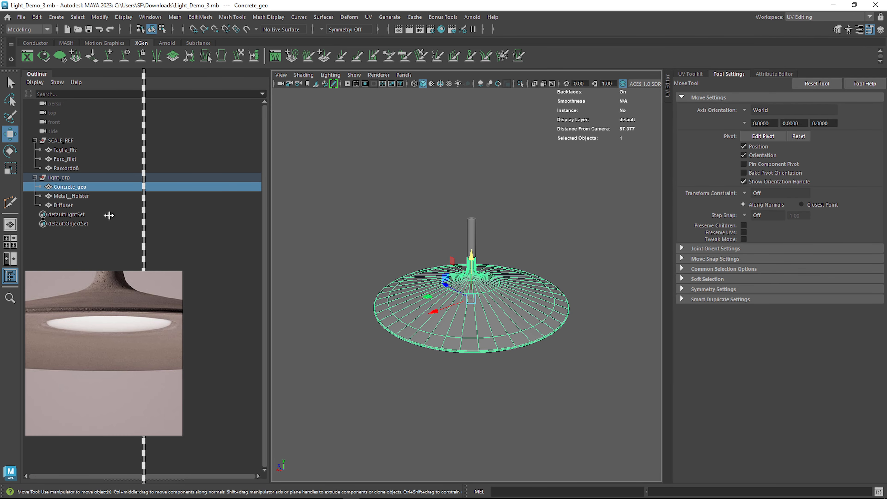
drag(96, 312, 646, 270)
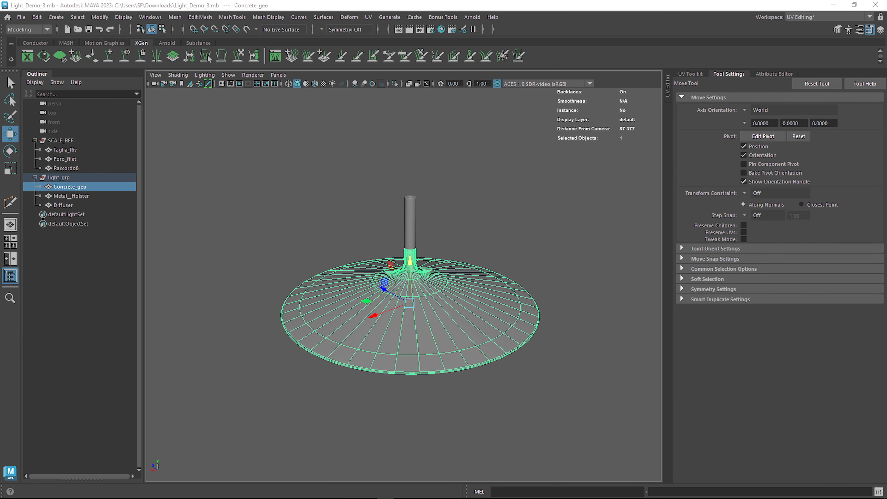
click(701, 76)
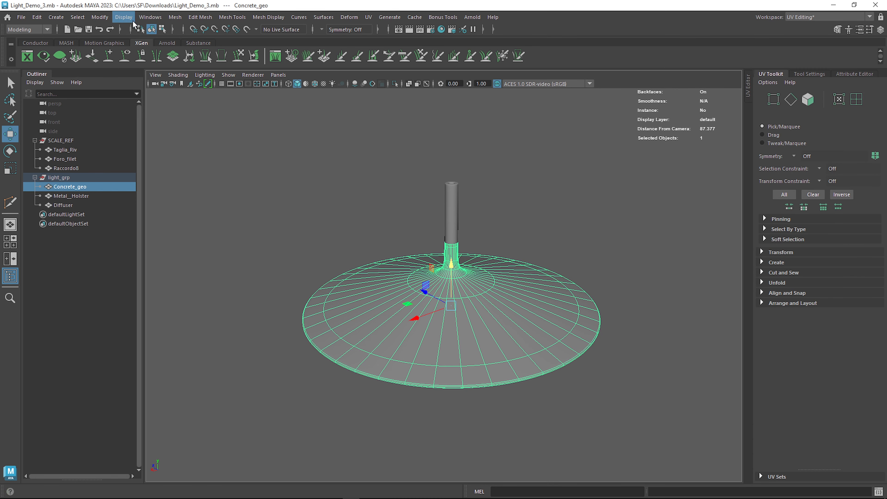
Step: Turn off the Object Details heads-up display and open the UV Editor beside the viewport
click(125, 17)
mouse_move(177, 52)
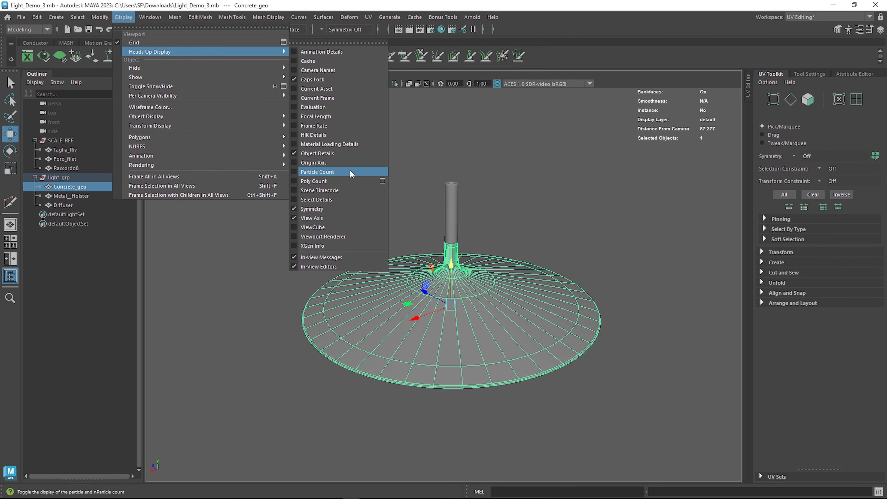
click(342, 153)
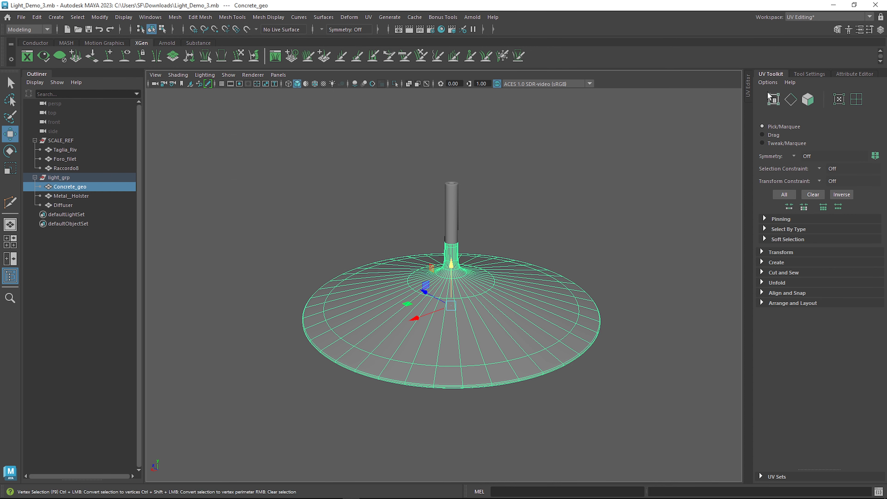
click(749, 83)
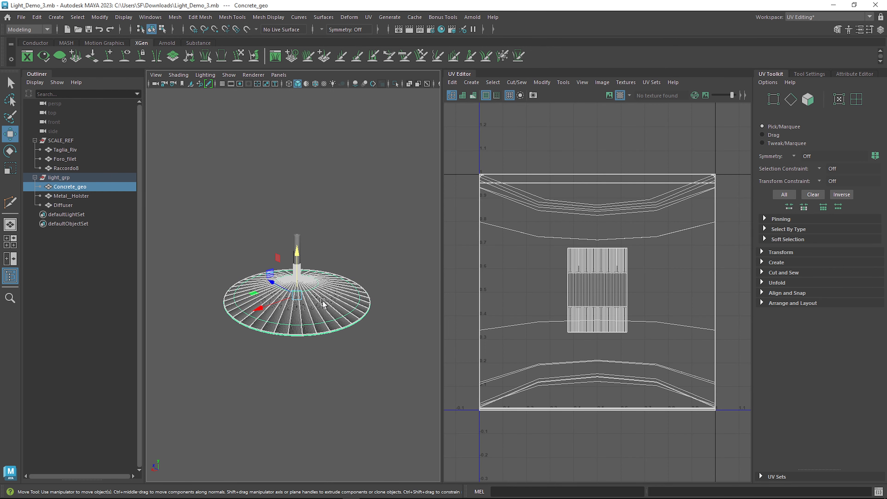
Step: Examine the current UV layout of the lamp's parts, viewing the model from above and below
scroll(324, 324, up, 3)
right_drag(373, 301, 424, 213)
drag(236, 161, 370, 234)
click(392, 316)
alt+drag(393, 317, 400, 293)
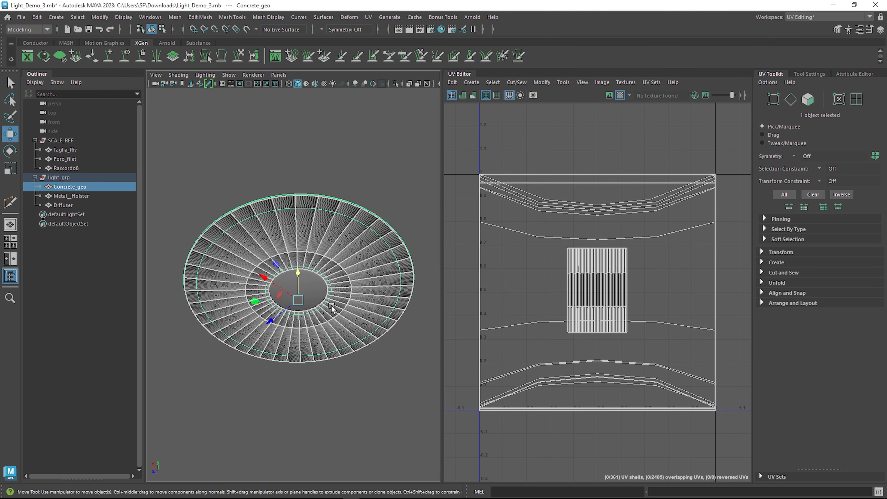
click(322, 294)
click(349, 238)
alt+drag(363, 213, 364, 298)
scroll(354, 304, up, 5)
scroll(364, 277, down, 5)
click(382, 216)
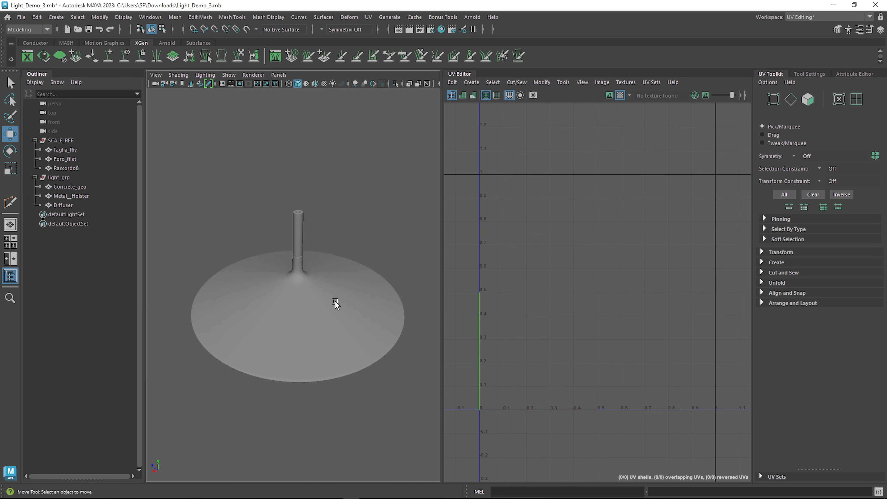
Step: Apply a camera-based UV projection to Concrete_geo and return to object selection mode
click(336, 308)
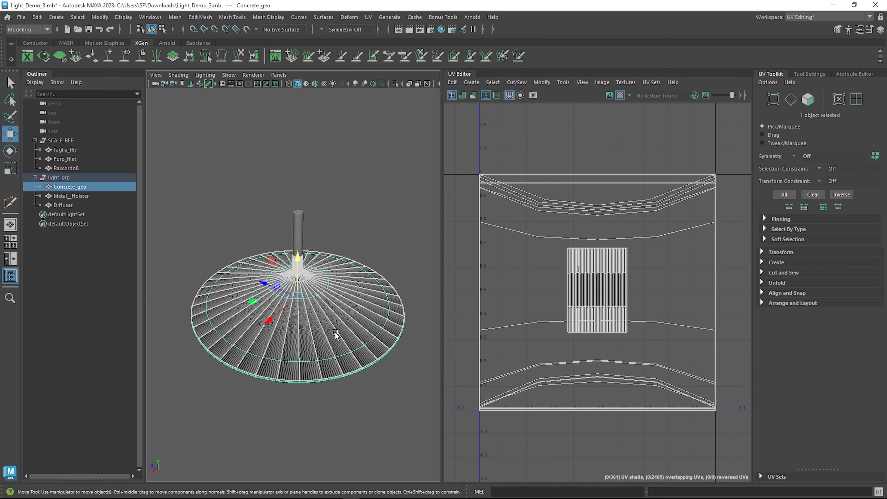
click(371, 17)
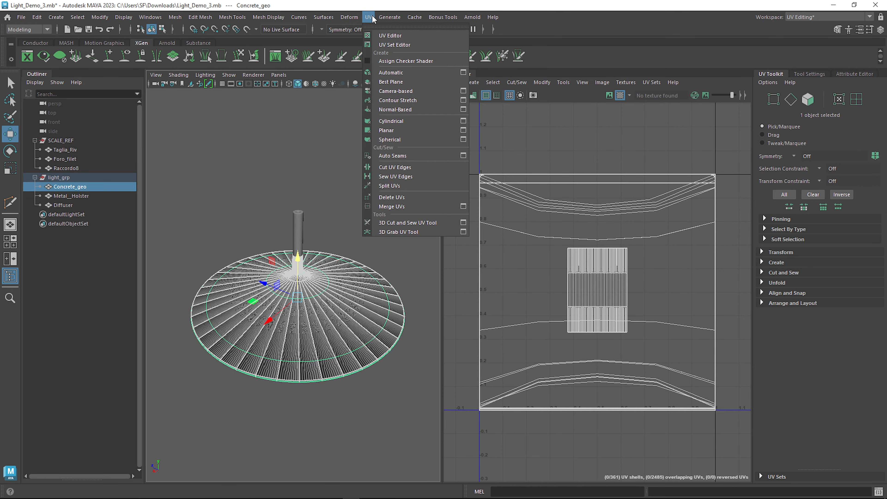
click(406, 92)
scroll(289, 239, up, 5)
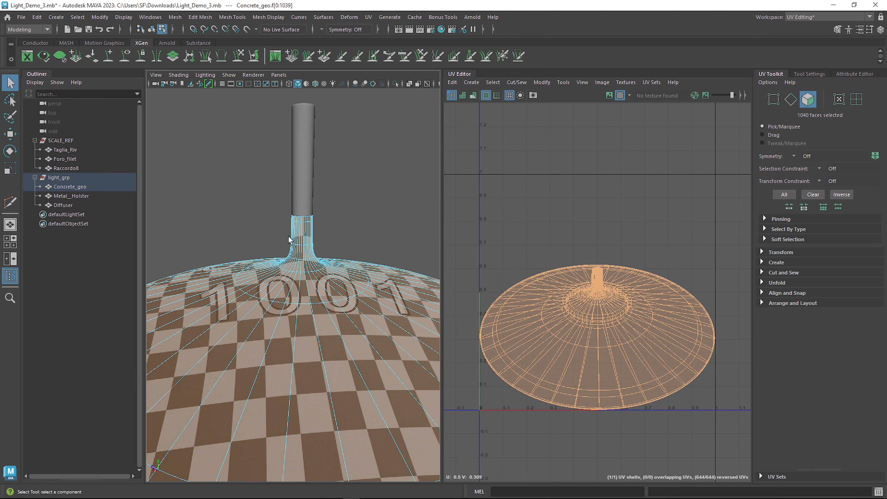
scroll(343, 222, down, 3)
right_drag(306, 235, 354, 217)
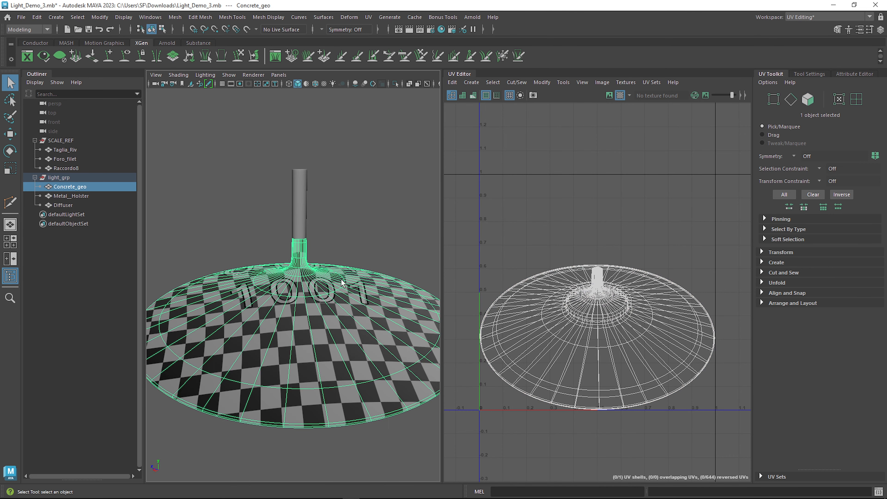
Step: Isolate Concrete_geo in the viewport
alt+drag(337, 344, 377, 293)
key(ctrl+1)
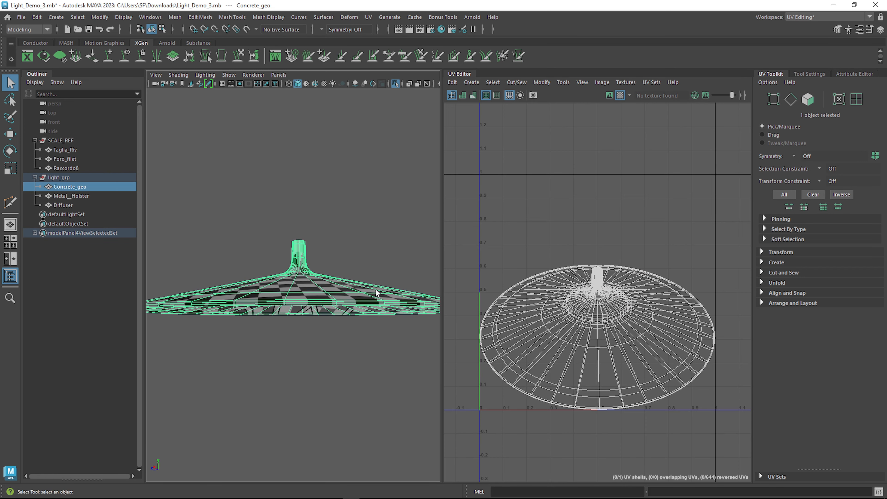
alt+drag(243, 288, 266, 344)
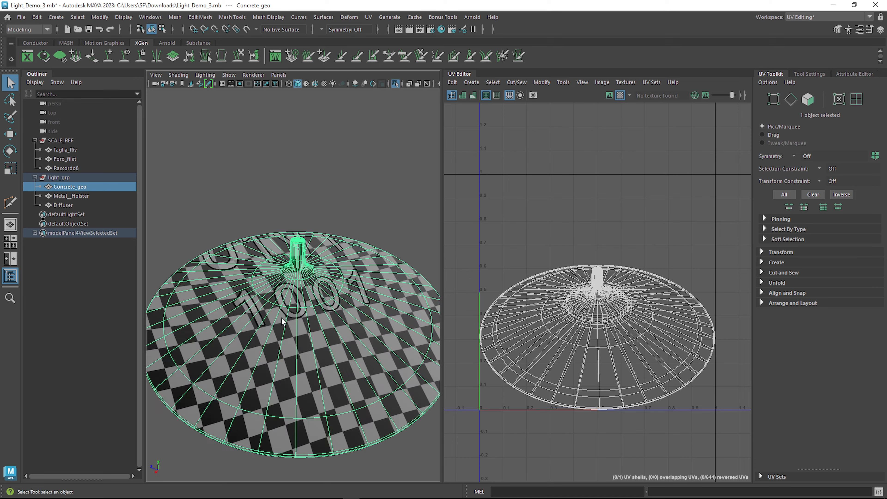
Step: Turn off the smooth mesh preview on Concrete_geo and examine the rim and hole at the top of its neck
scroll(310, 279, up, 6)
scroll(343, 233, down, 3)
alt+middle_drag(343, 233, 352, 343)
scroll(359, 342, up, 4)
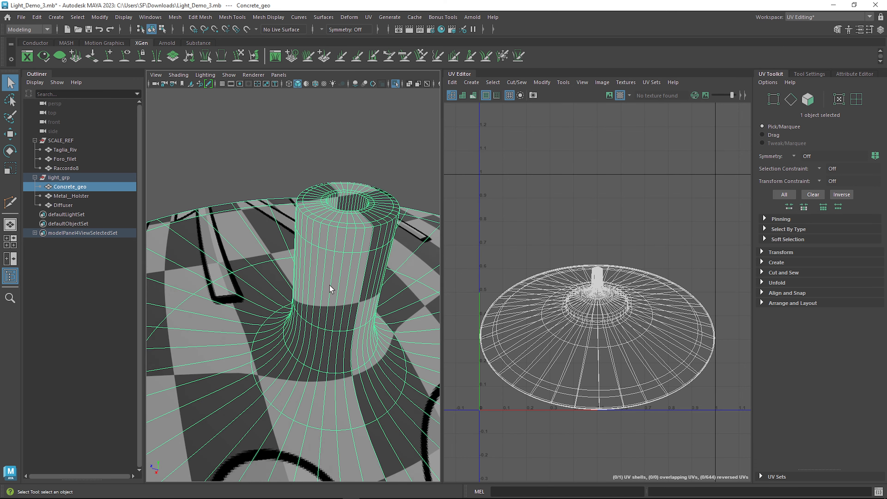
alt+right_drag(331, 289, 356, 289)
alt+middle_drag(356, 289, 344, 325)
key(1)
alt+right_drag(320, 232, 337, 242)
alt+middle_drag(337, 241, 329, 264)
alt+drag(329, 263, 329, 256)
alt+middle_drag(327, 246, 331, 263)
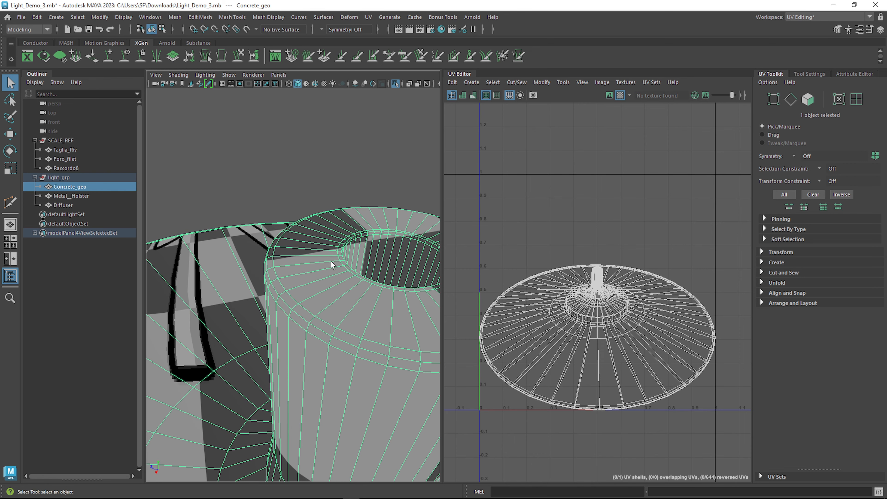
Step: Cut Concrete_geo's UVs along the two edge loops bounding the neck's top face, at the outer rim and around the hole
alt+right_drag(289, 263, 312, 264)
right_drag(278, 234, 279, 212)
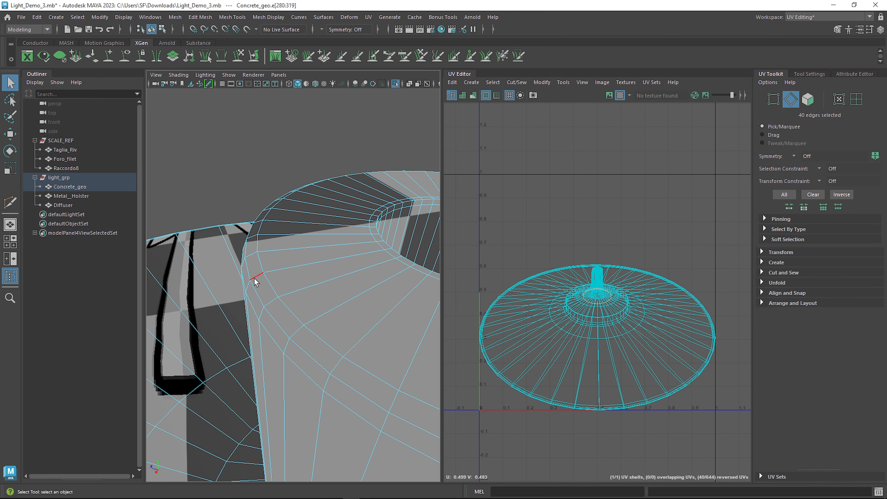
double_click(250, 266)
alt+middle_drag(385, 209, 349, 234)
scroll(348, 234, up, 1)
scroll(344, 236, down, 1)
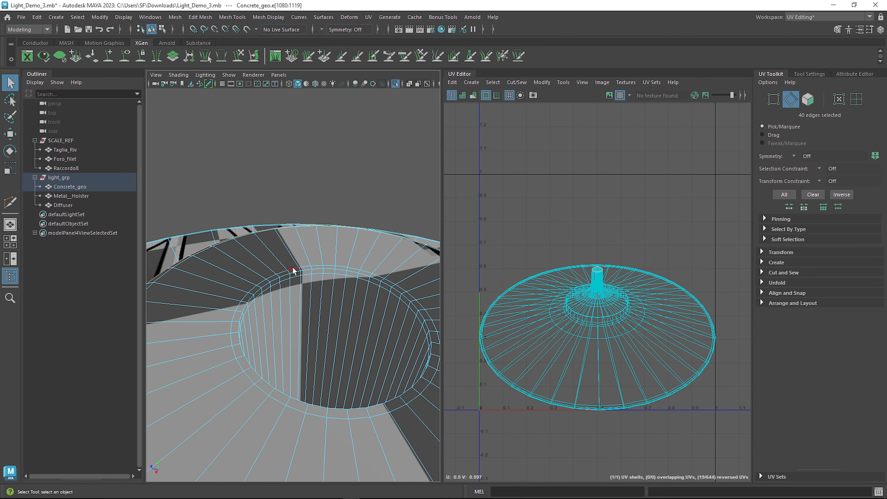
alt+middle_drag(310, 308, 328, 293)
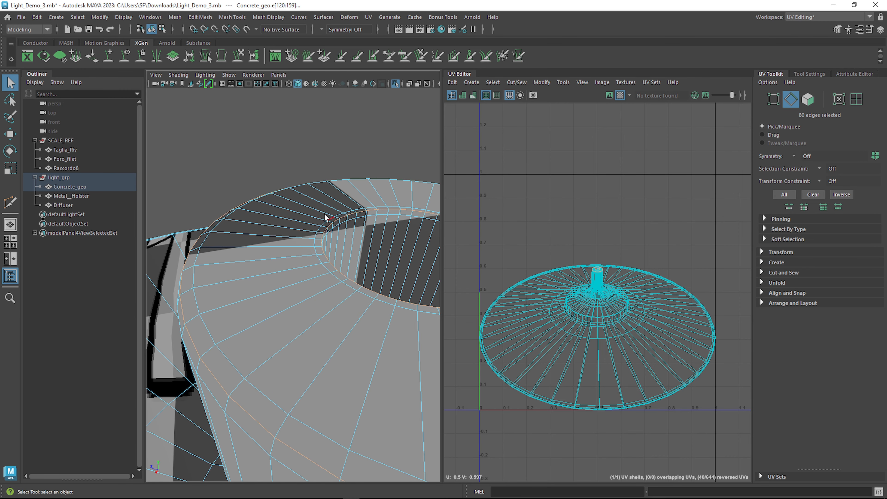
scroll(329, 244, down, 3)
alt+right_drag(345, 256, 356, 266)
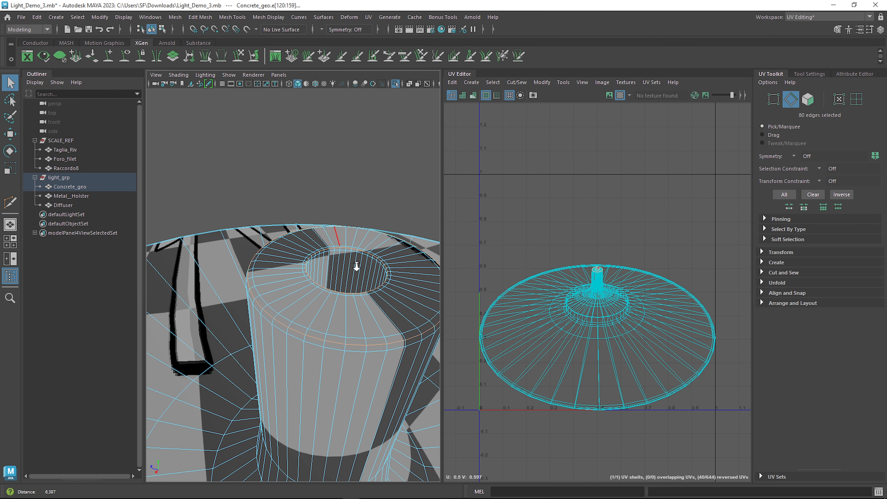
click(781, 273)
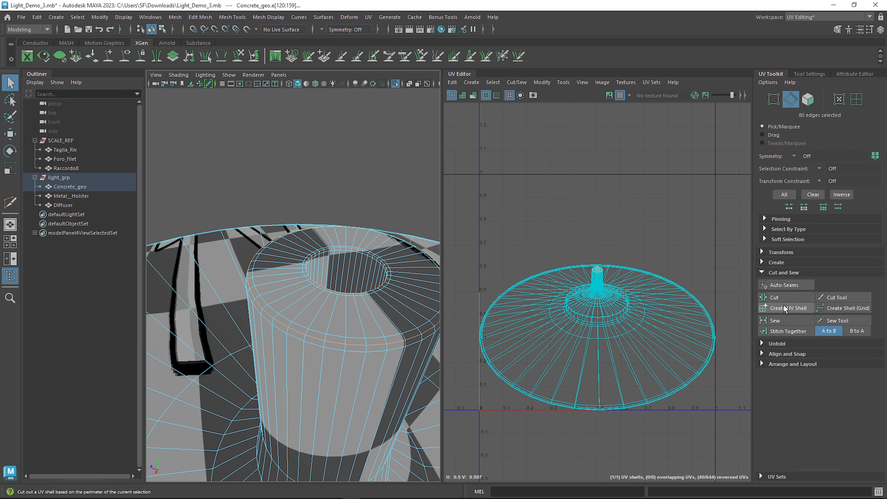
click(778, 299)
Step: Check the separation by selecting the UV shell of the neck's top face and then the shell of the remaining body
right_drag(368, 241, 398, 242)
click(405, 267)
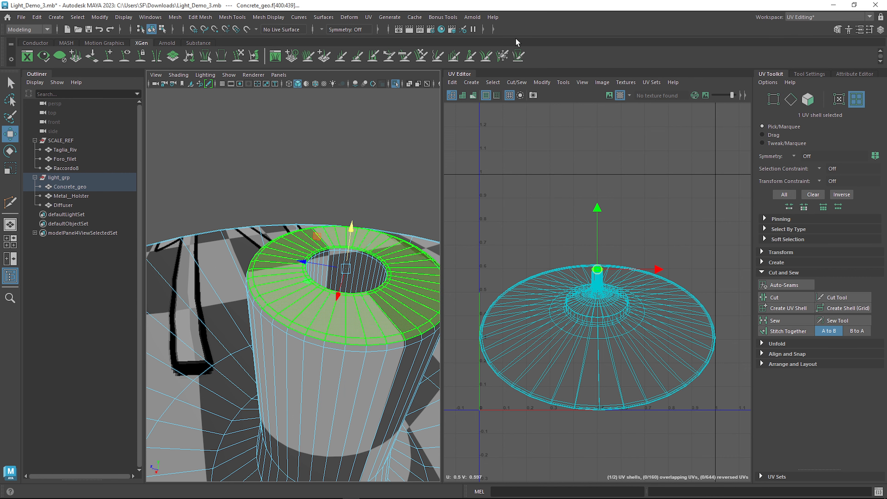
alt+drag(408, 283, 352, 324)
click(380, 270)
scroll(376, 284, down, 5)
alt+middle_drag(352, 323, 353, 281)
scroll(351, 266, up, 3)
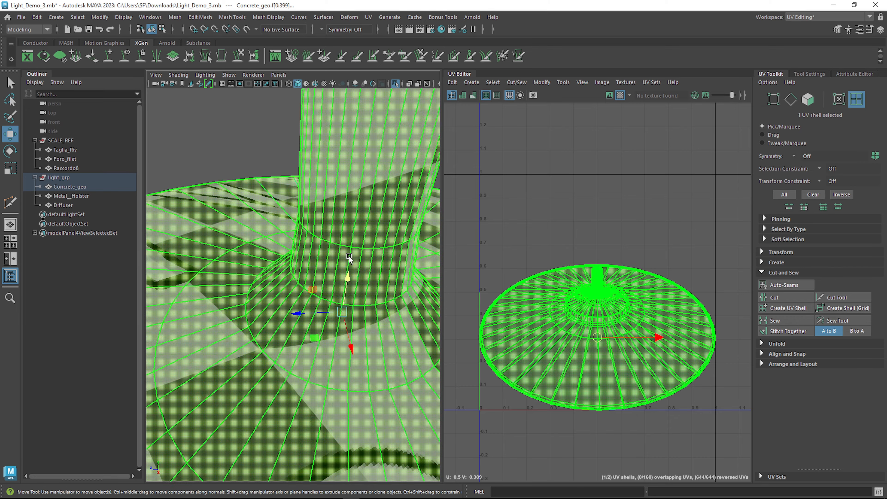
scroll(353, 251, up, 3)
alt+drag(313, 296, 286, 350)
scroll(293, 313, down, 3)
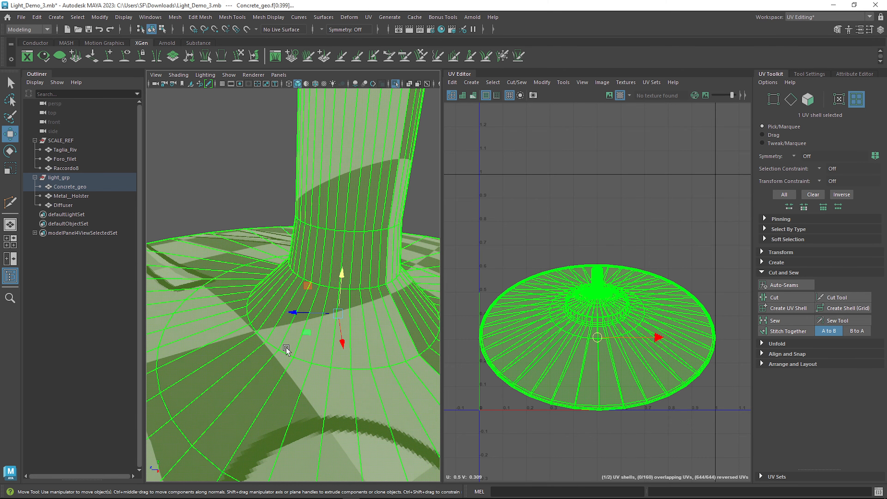
Step: Cut the UVs along the edge loop where the neck's flared base meets the shade
right_drag(286, 350, 285, 210)
click(303, 360)
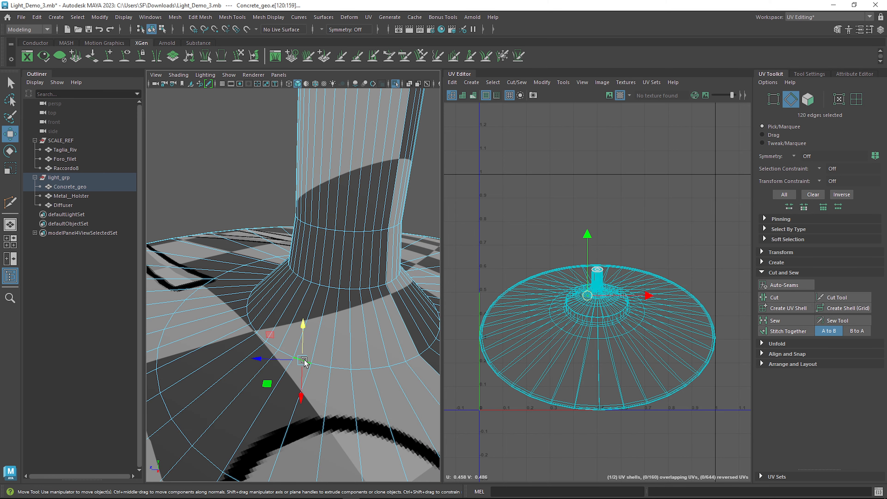
double_click(316, 365)
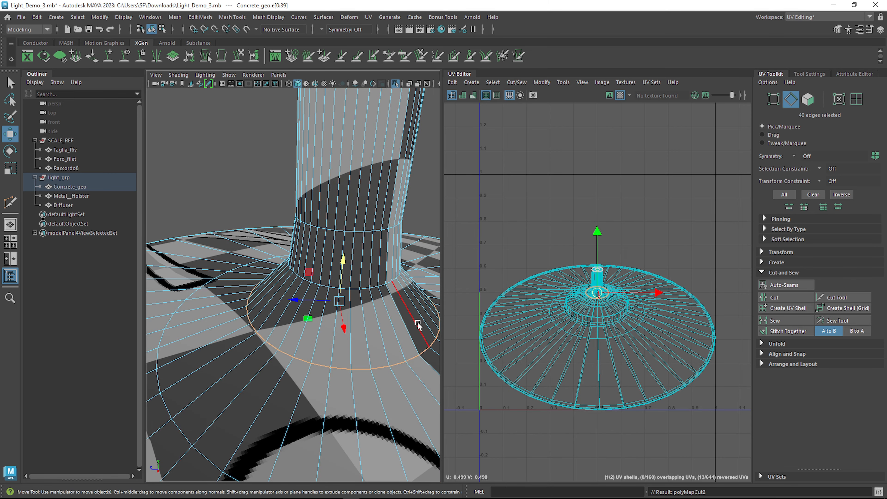
Step: Cut a vertical UV seam down one side of the neck, from the top rim cut to the base loop cut
alt+drag(420, 323, 505, 338)
scroll(311, 196, up, 3)
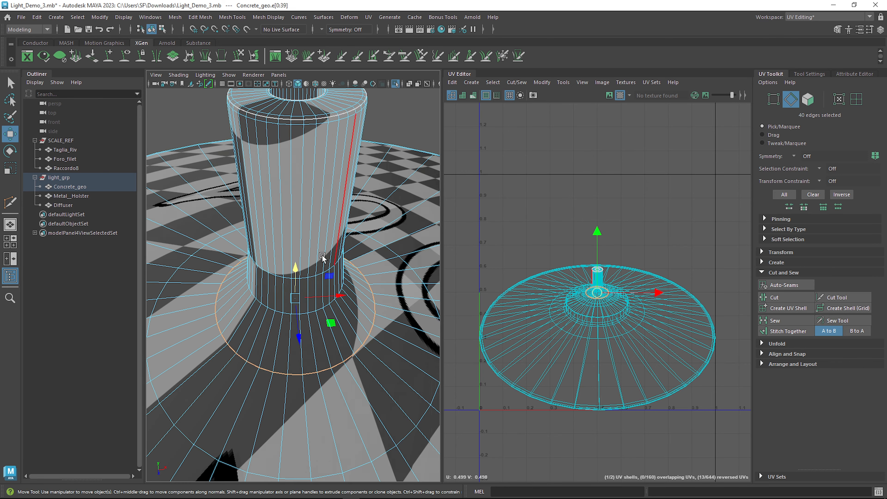
alt+drag(292, 348, 329, 214)
click(307, 351)
alt+middle_drag(329, 213, 325, 267)
scroll(325, 268, up, 3)
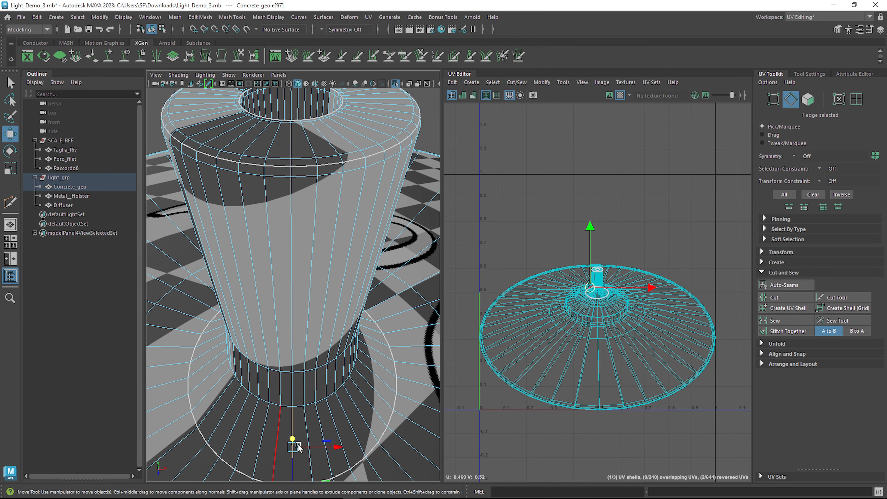
click(289, 172)
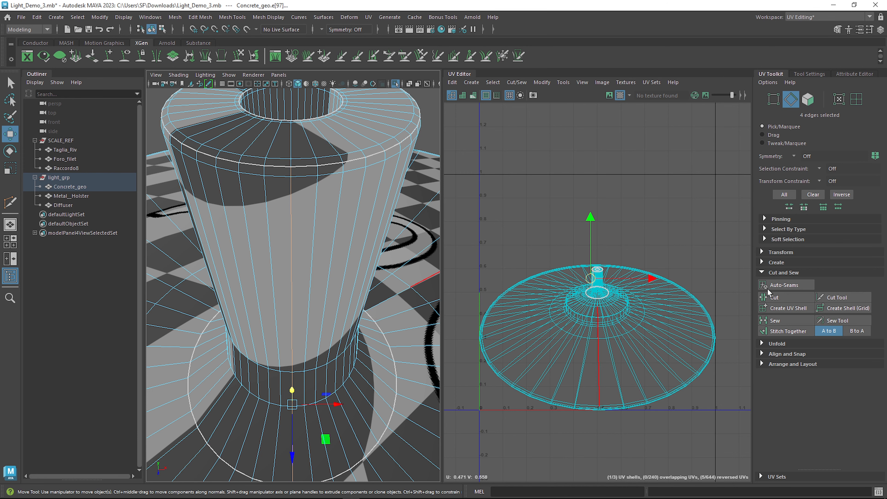
click(794, 298)
Step: Examine the neck's vertical seam and the upper surface of the shade around it
scroll(362, 331, down, 5)
alt+drag(362, 331, 340, 247)
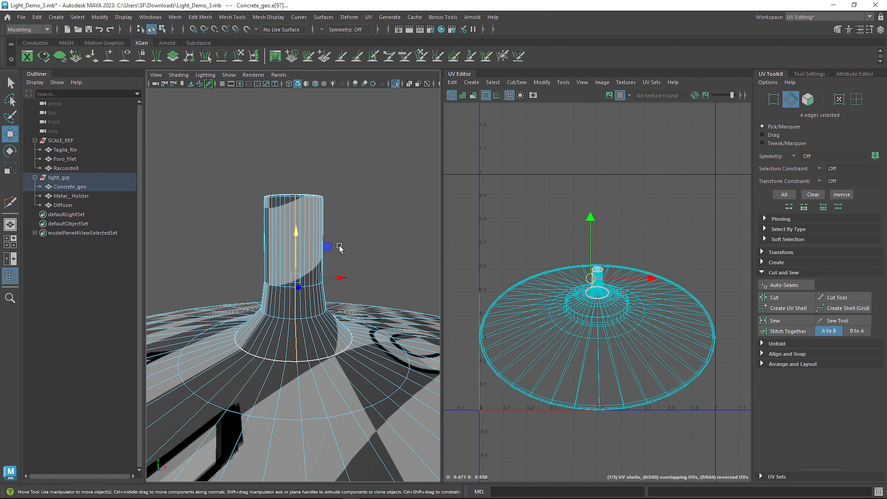
click(340, 247)
alt+drag(427, 274, 353, 279)
scroll(325, 276, down, 5)
scroll(336, 297, up, 5)
right_click(353, 279)
right_drag(370, 251, 353, 213)
scroll(328, 271, down, 5)
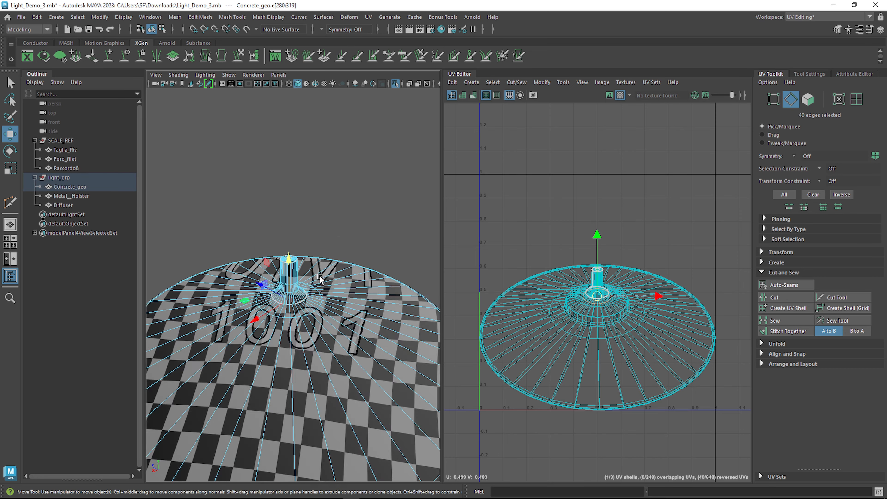
Step: Cut the UVs along the upper edge loop of the shade's outer rim
alt+middle_drag(328, 271, 467, 210)
scroll(267, 286, up, 3)
alt+drag(267, 285, 359, 279)
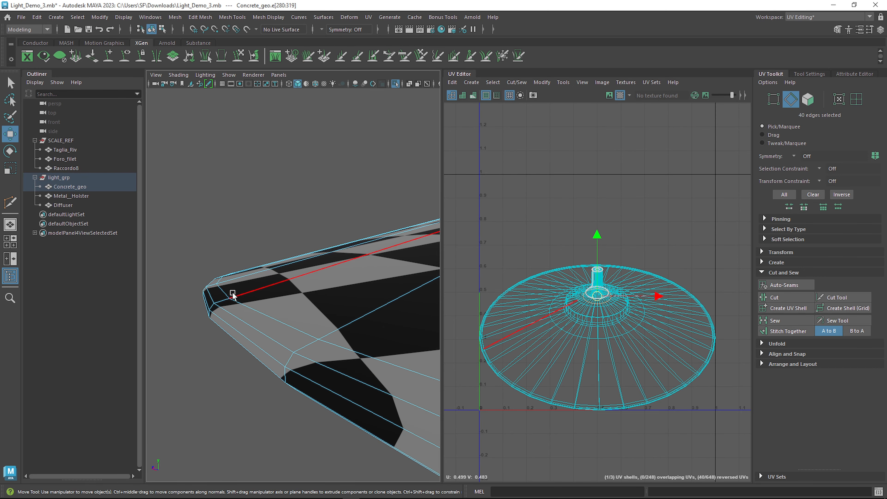
alt+drag(275, 300, 368, 313)
double_click(214, 288)
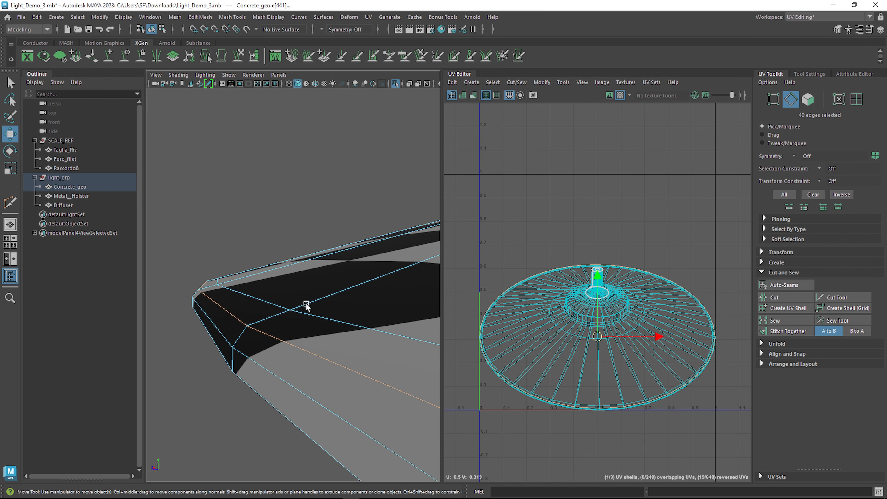
alt+drag(306, 303, 316, 301)
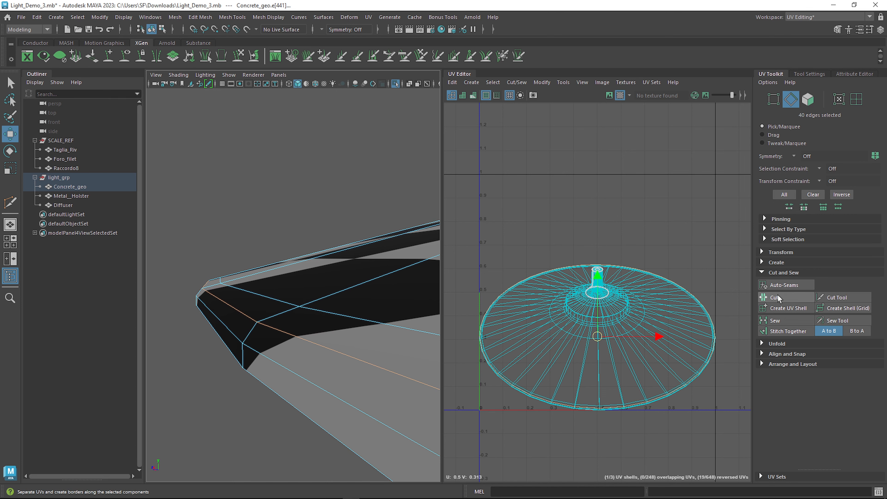
alt+right_drag(349, 275, 352, 322)
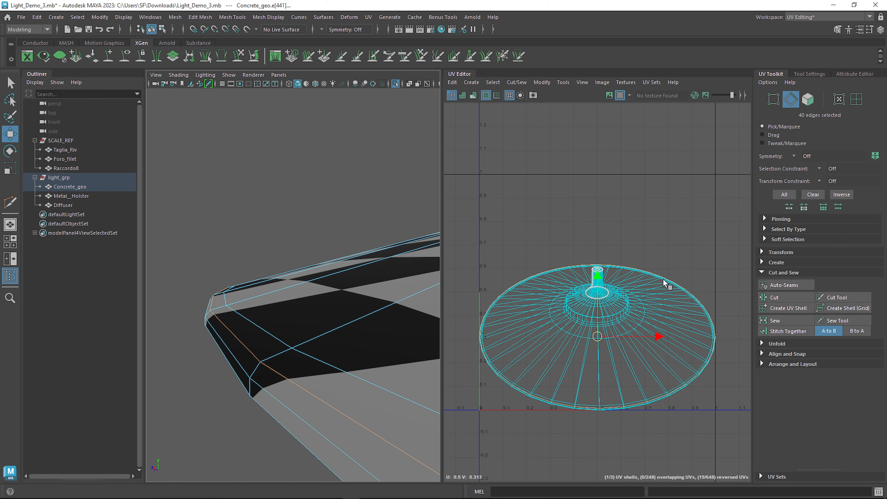
alt+right_drag(335, 299, 342, 273)
alt+drag(342, 276, 332, 297)
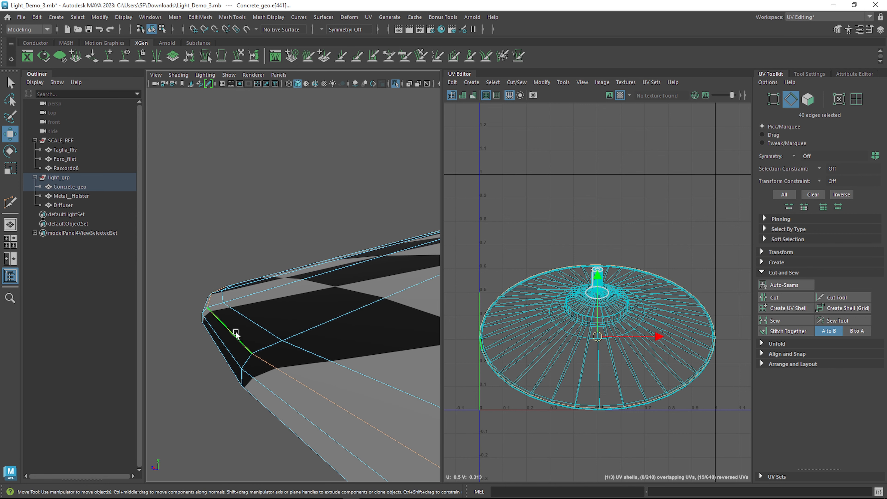
alt+drag(218, 321, 218, 314)
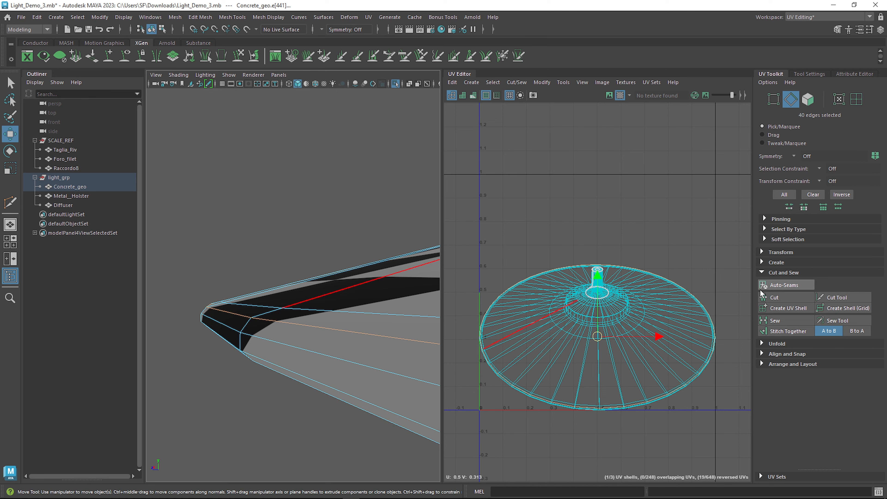
Step: Cut the UVs along the lower edge loop of the shade's outer rim, on the underside
alt+drag(316, 346, 259, 287)
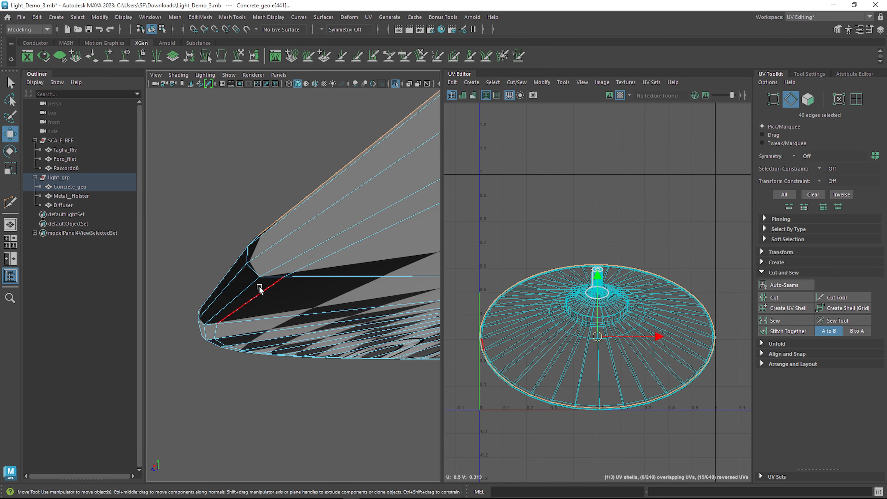
click(254, 282)
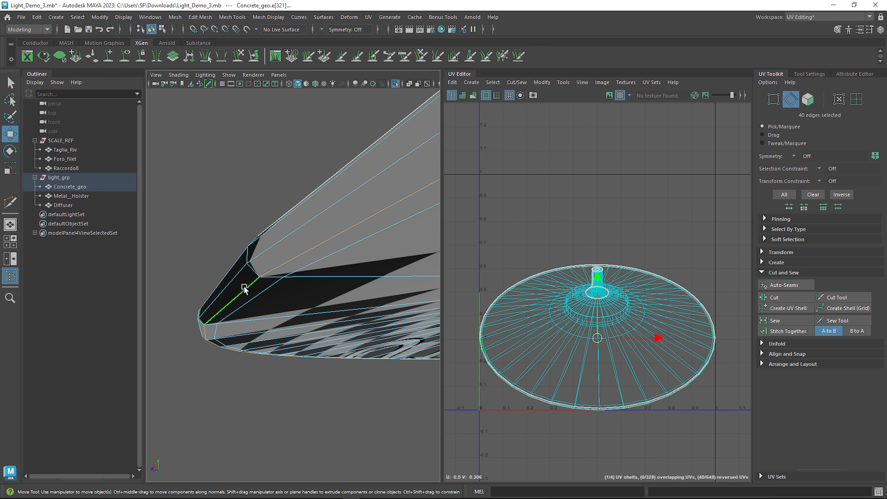
click(773, 298)
Step: Cut the UVs along the two edge loops bounding the circular wall around the centre of the shade's underside
alt+drag(274, 360, 313, 324)
scroll(313, 325, down, 3)
alt+middle_drag(348, 326, 159, 322)
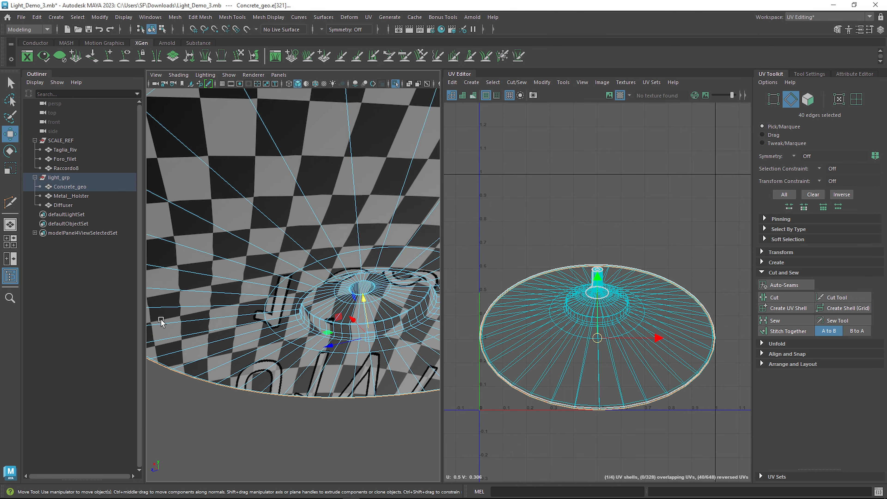
scroll(256, 327, up, 3)
alt+drag(361, 318, 293, 279)
scroll(269, 328, up, 2)
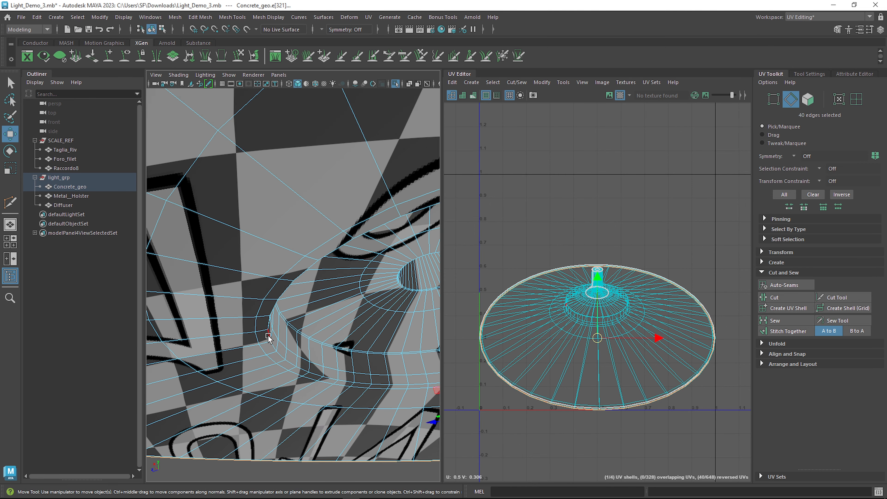
double_click(268, 335)
alt+drag(299, 325, 281, 289)
scroll(257, 317, up, 1)
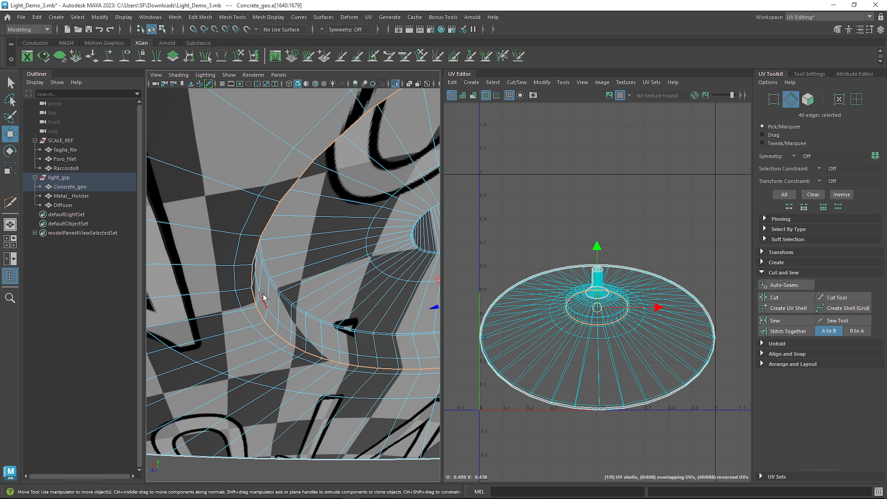
double_click(276, 291)
shift+right_drag(270, 278, 367, 250)
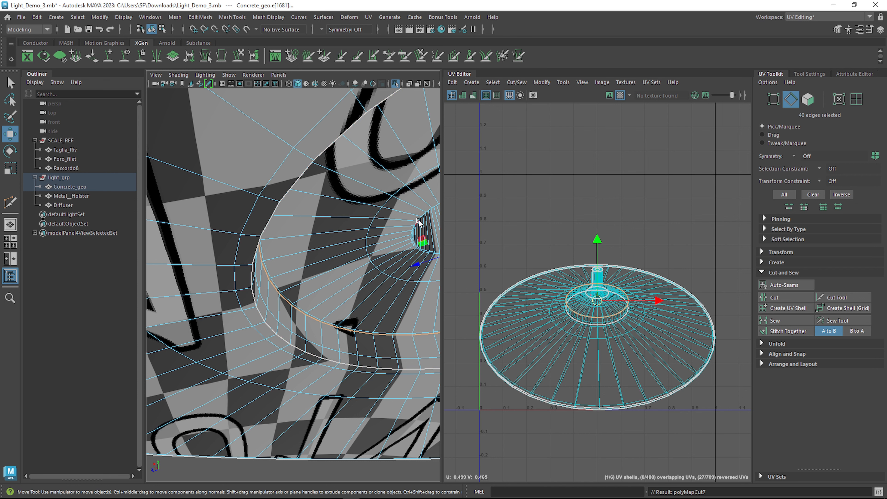
Step: Cut the UVs along the edge loop around the mouth of the flared central hole on the underside
double_click(430, 210)
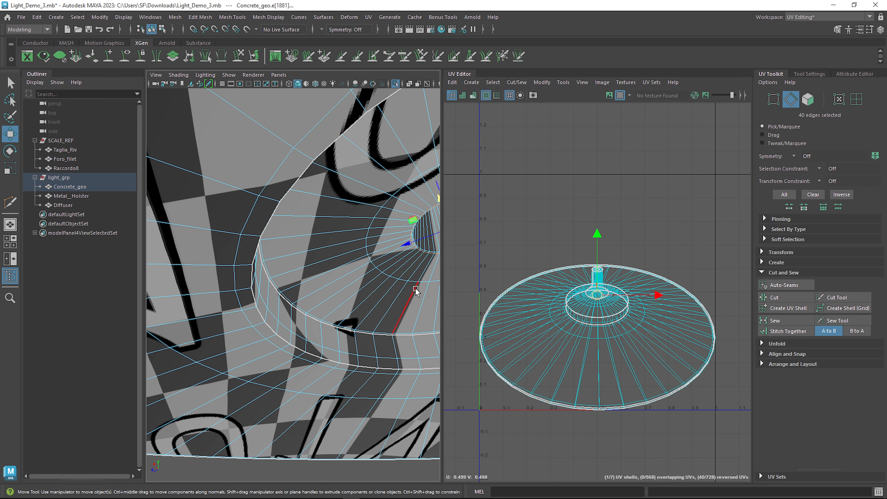
alt+right_drag(295, 287, 353, 287)
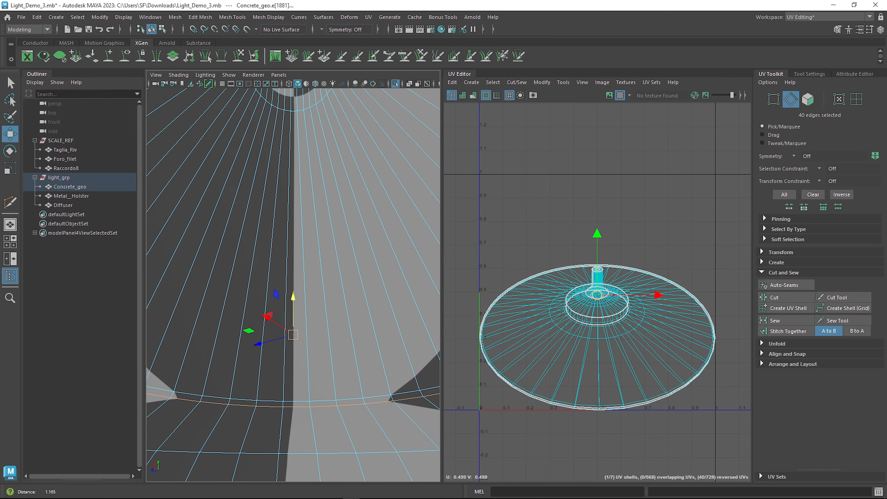
alt+middle_drag(272, 407, 573, 252)
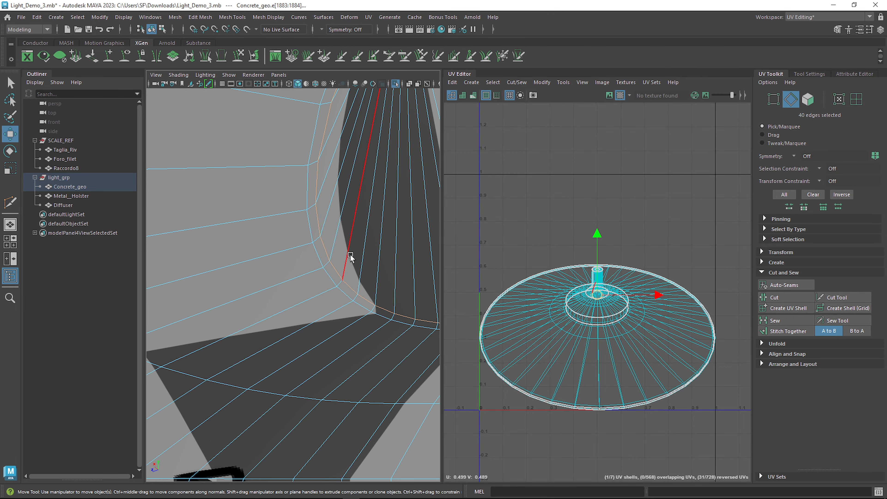
alt+drag(350, 257, 348, 279)
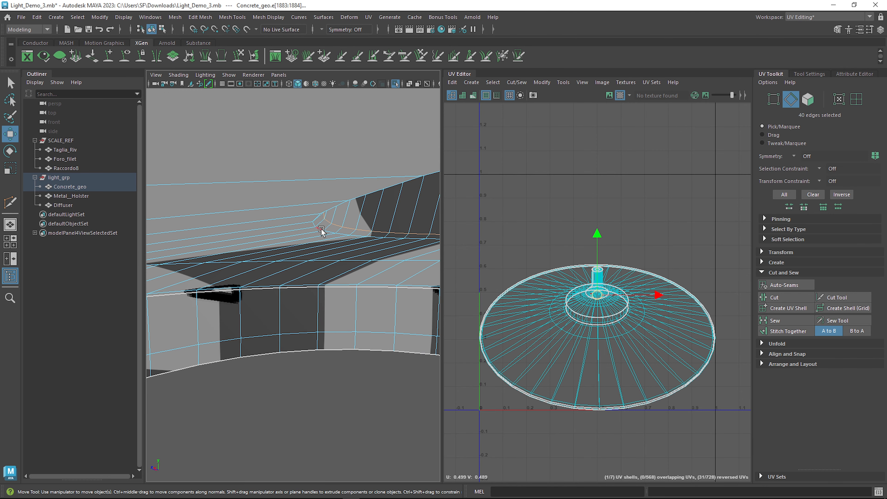
scroll(340, 254, down, 3)
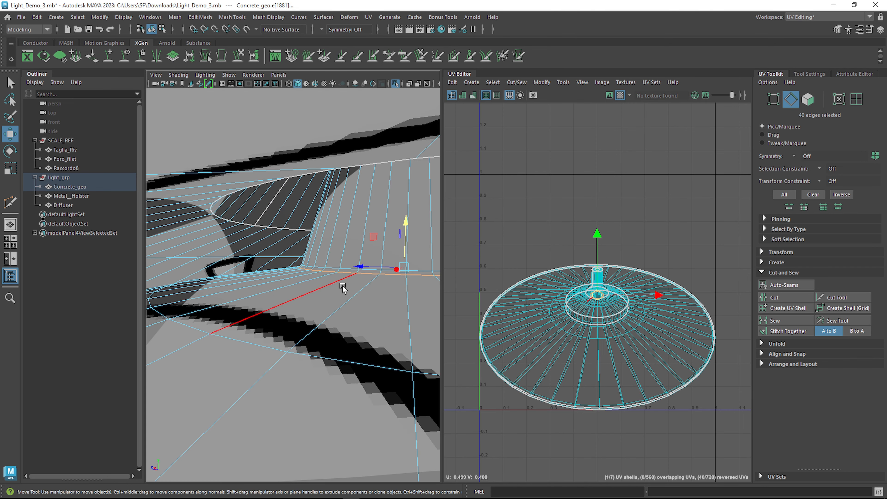
alt+drag(343, 289, 346, 253)
alt+middle_drag(345, 252, 270, 242)
alt+drag(269, 242, 341, 238)
alt+drag(358, 305, 350, 302)
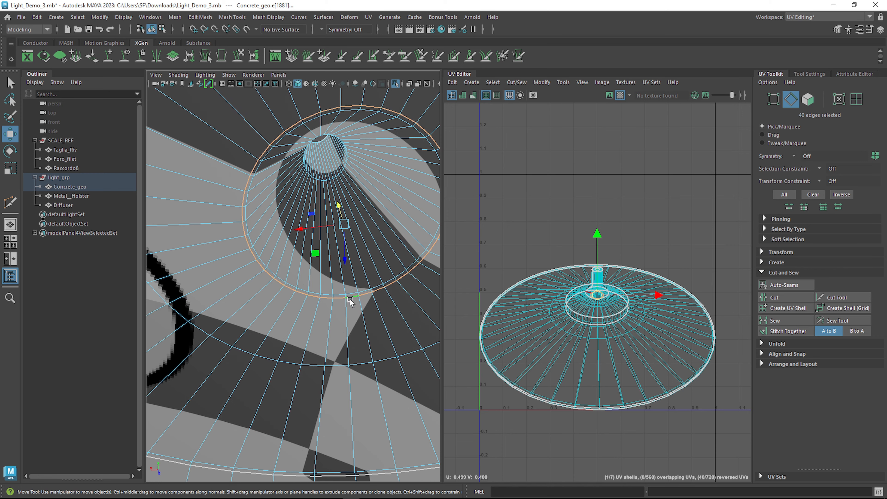
alt+drag(356, 210, 334, 284)
alt+drag(272, 308, 324, 208)
Step: Apply a cylindrical UV projection to all the inner wall faces of the flared central hole on the underside
right_drag(321, 192, 324, 212)
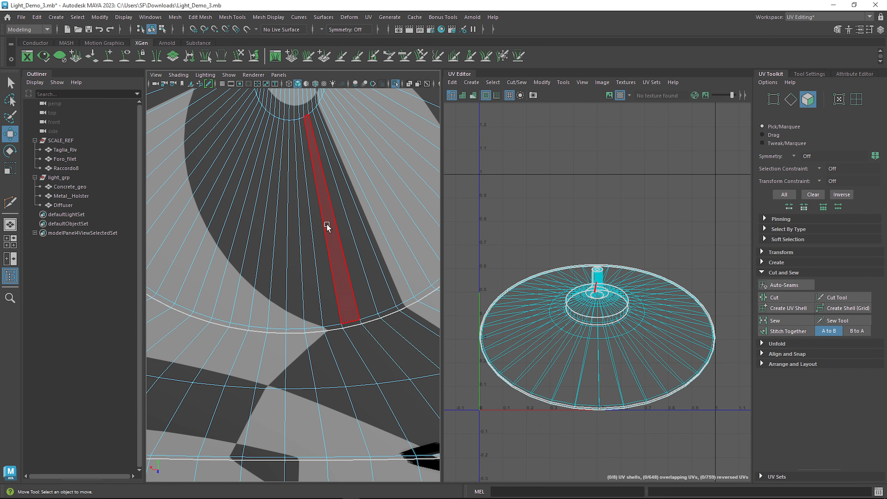
alt+drag(325, 223, 331, 296)
scroll(323, 290, down, 8)
scroll(322, 292, up, 10)
alt+middle_drag(332, 303, 332, 276)
alt+drag(331, 277, 264, 332)
click(331, 295)
shift+double_click(320, 268)
key(shift+period)
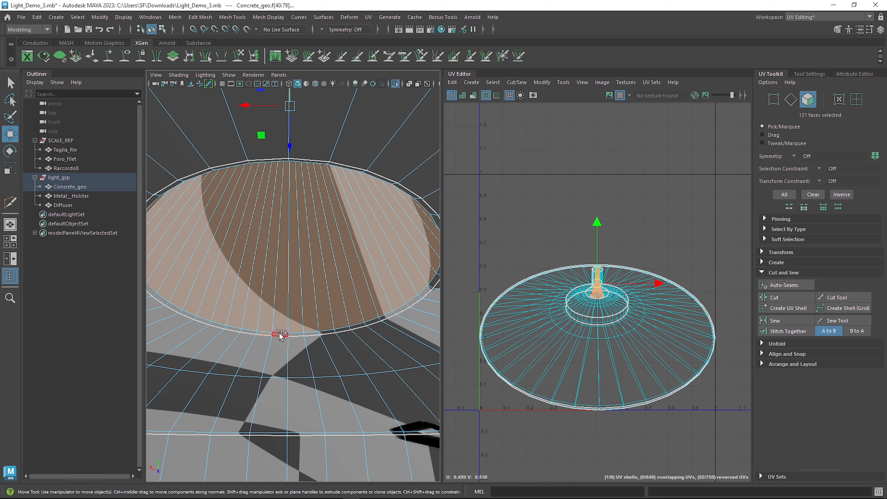
click(368, 18)
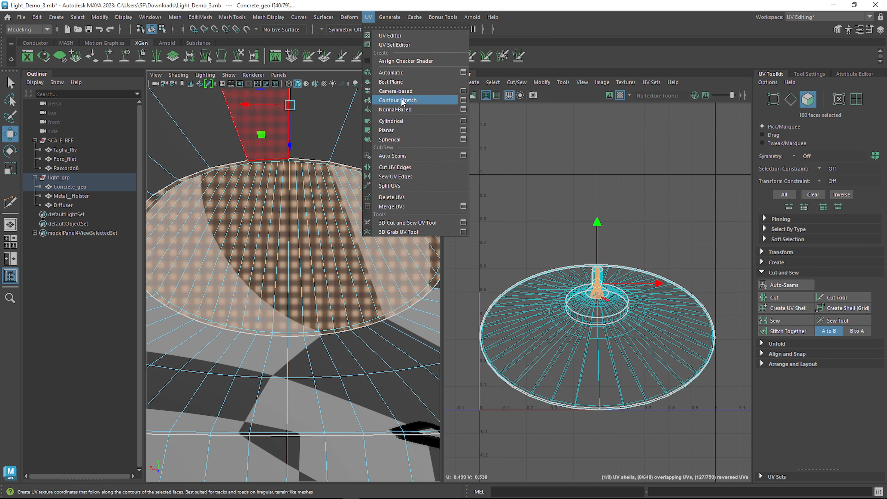
click(414, 122)
scroll(596, 294, down, 5)
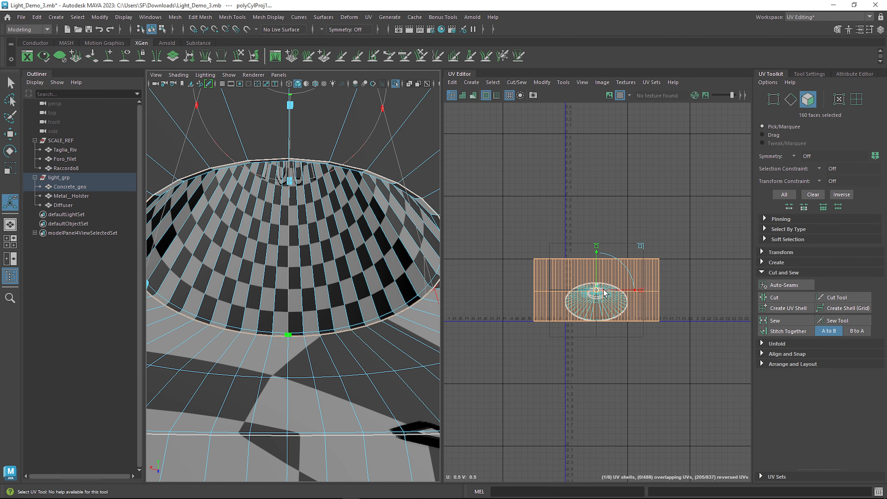
Step: Unfold the cylindrically projected shell of the central hole's inner wall
click(777, 343)
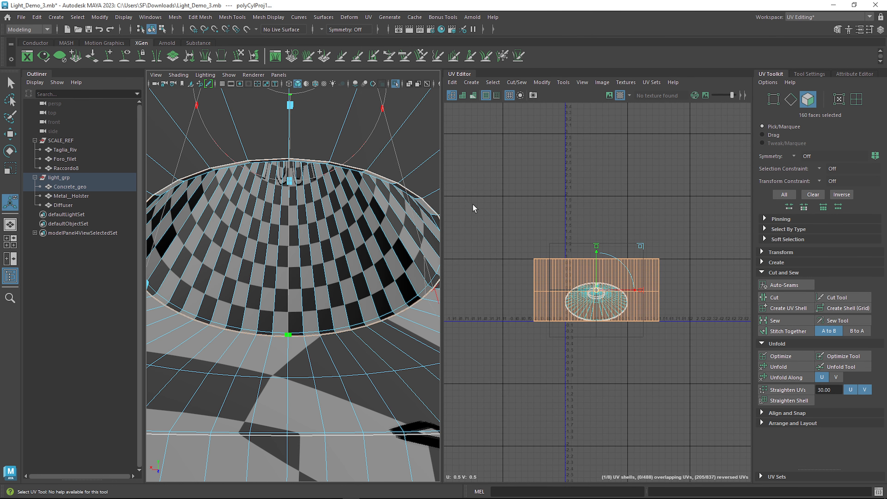
scroll(372, 349, down, 10)
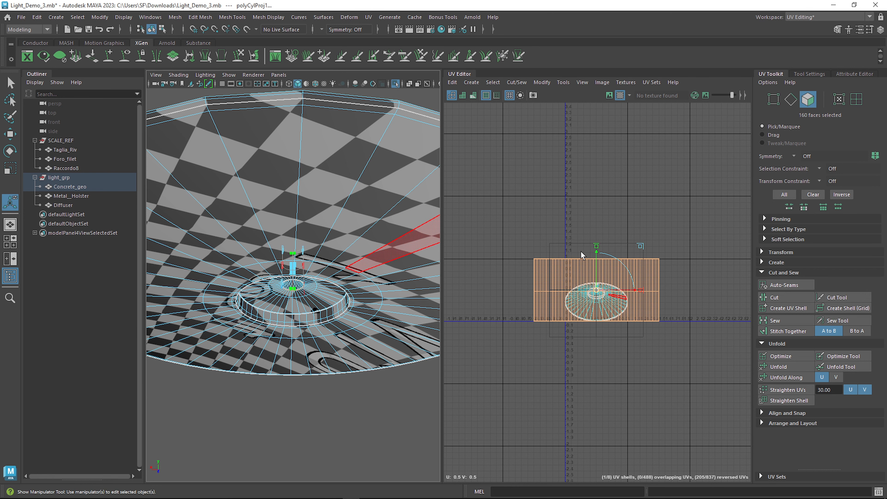
scroll(336, 287, up, 10)
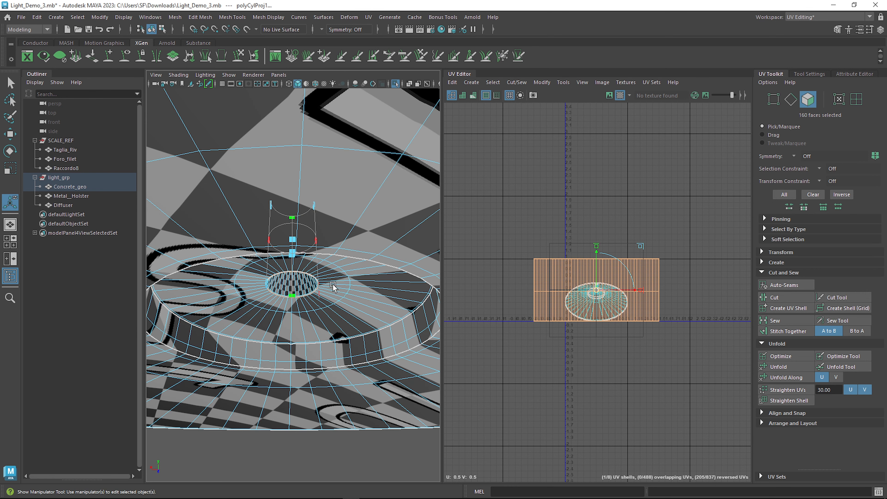
alt+drag(336, 232, 268, 305)
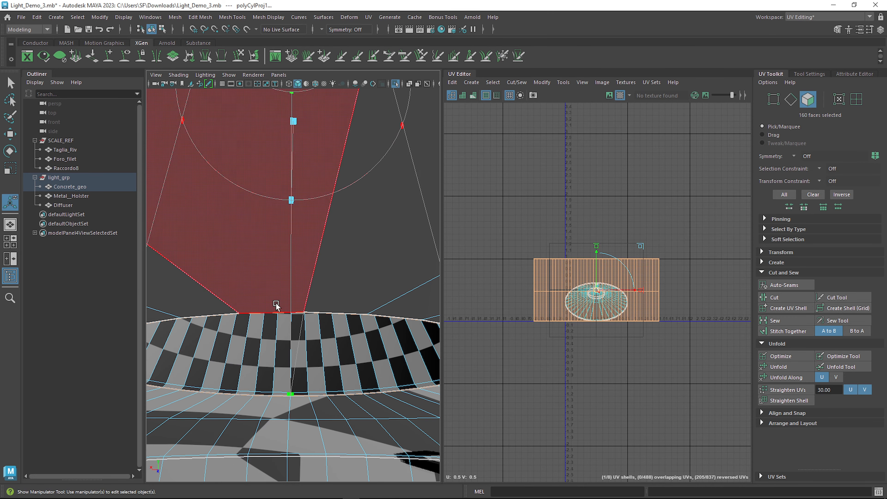
alt+drag(309, 350, 316, 307)
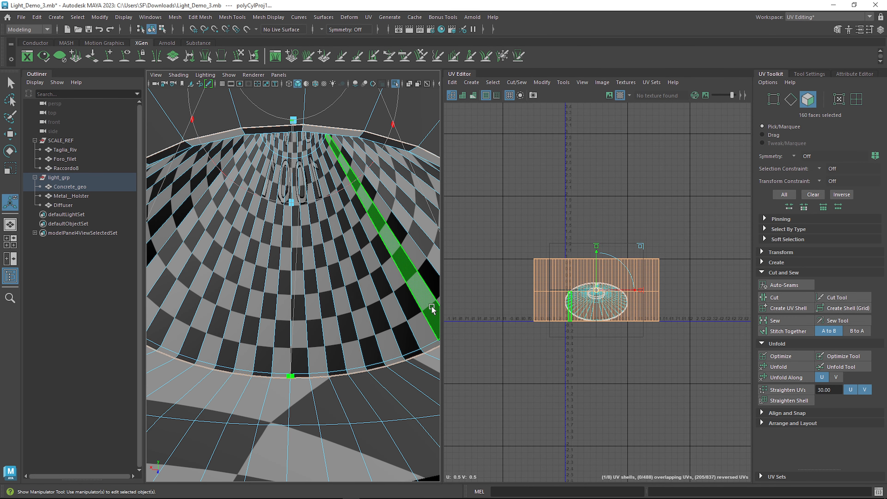
click(793, 370)
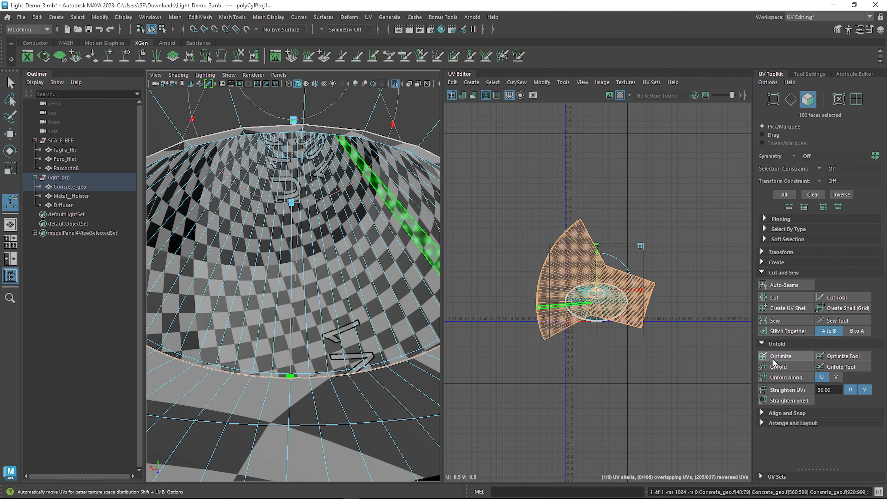
Step: Lay out the central hole's shell within the UV tile and rotate it upright
key(e)
click(789, 423)
scroll(808, 447, down, 3)
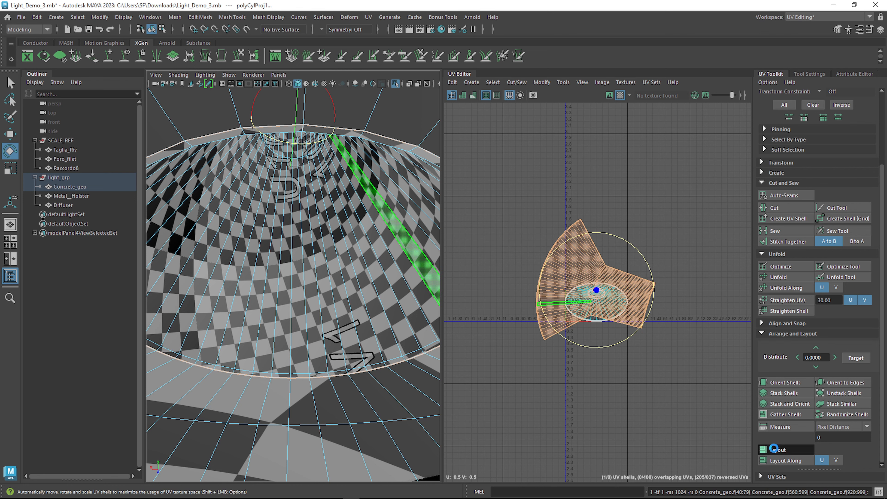
click(774, 449)
drag(633, 250, 440, 224)
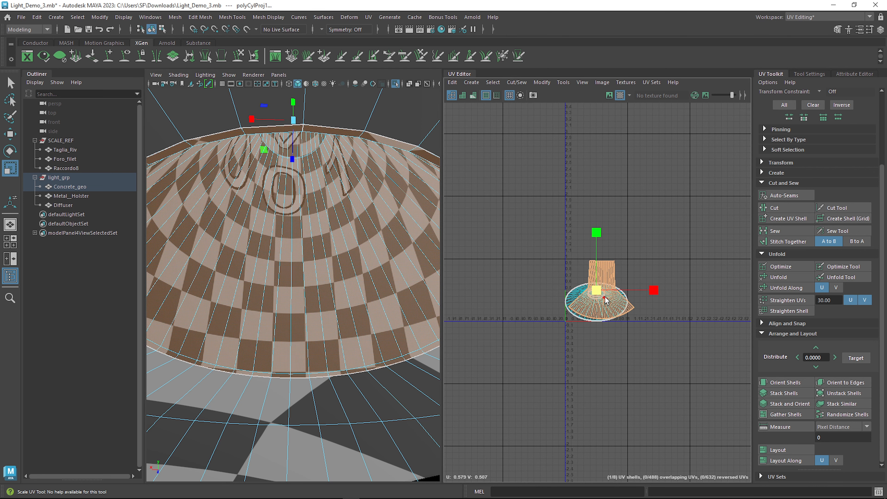
Step: Move the central hole's shell out of the UV tile, into the empty space above the overlapping shells
drag(599, 292, 558, 193)
key(w)
scroll(586, 219, up, 1)
scroll(587, 219, up, 3)
key(r)
key(w)
key(e)
key(w)
scroll(572, 219, down, 3)
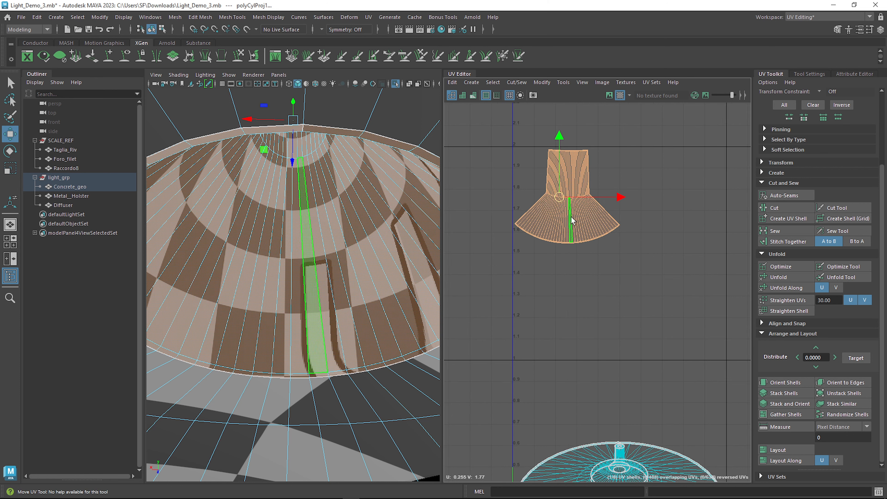
Step: Select all faces of Concrete_geo, unfold their UVs and lay the shells out in the UV tile
alt+middle_drag(683, 389, 619, 268)
scroll(529, 241, up, 2)
alt+right_drag(532, 210, 687, 263)
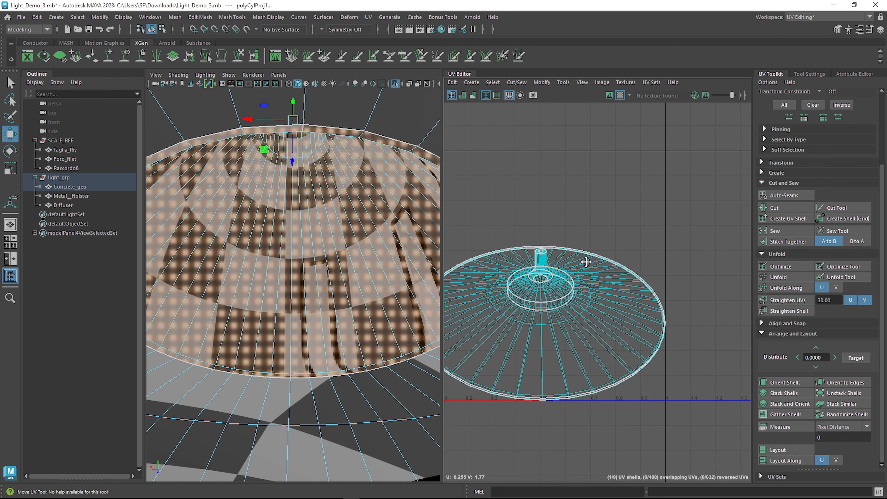
alt+middle_drag(587, 262, 617, 299)
scroll(719, 336, down, 3)
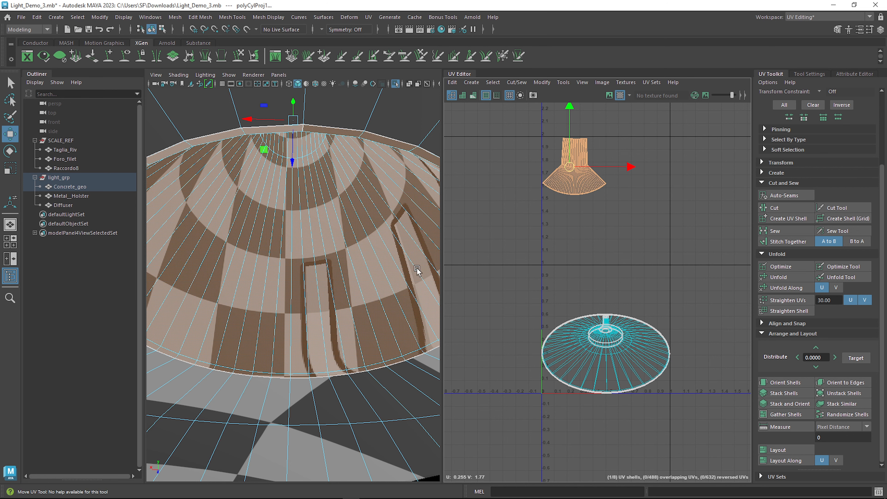
scroll(328, 269, down, 4)
alt+drag(327, 294, 333, 275)
scroll(333, 276, down, 2)
scroll(333, 276, down, 5)
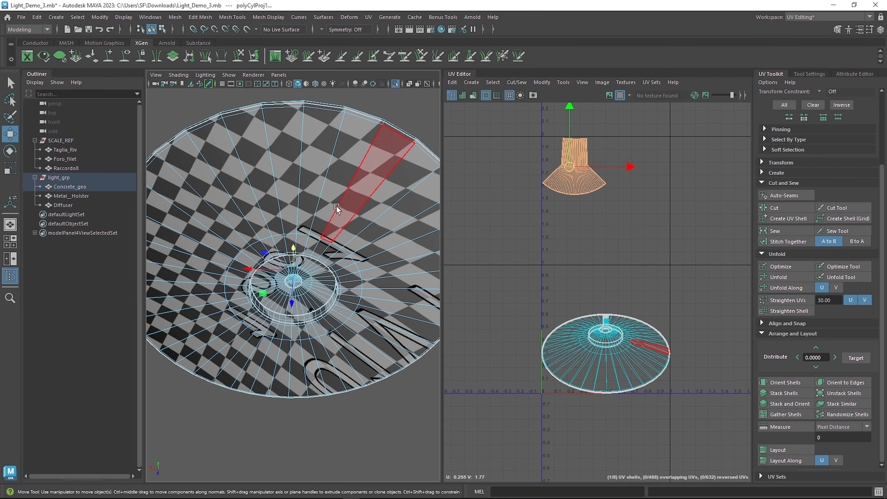
right_drag(337, 207, 368, 230)
scroll(349, 242, down, 4)
alt+drag(331, 248, 337, 327)
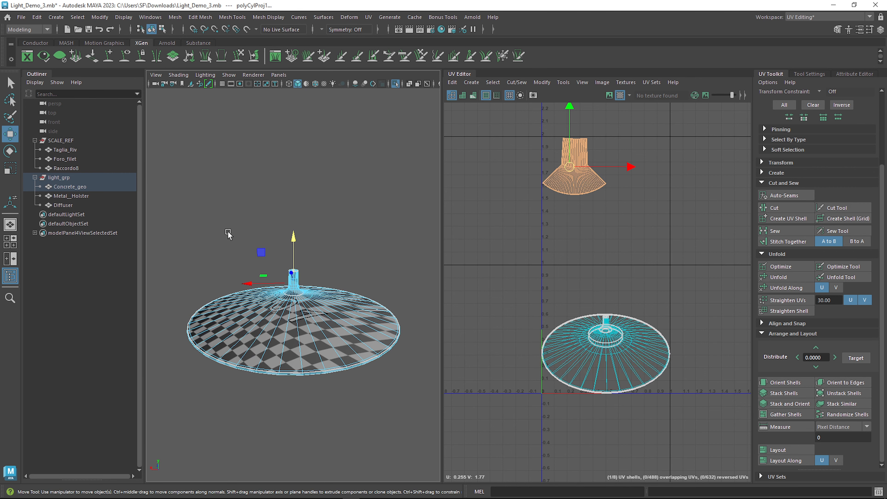
drag(174, 197, 175, 198)
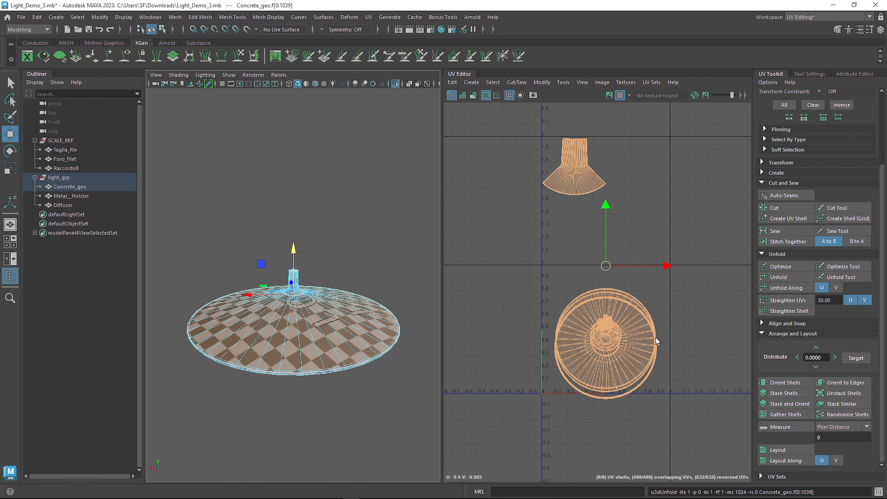
click(785, 451)
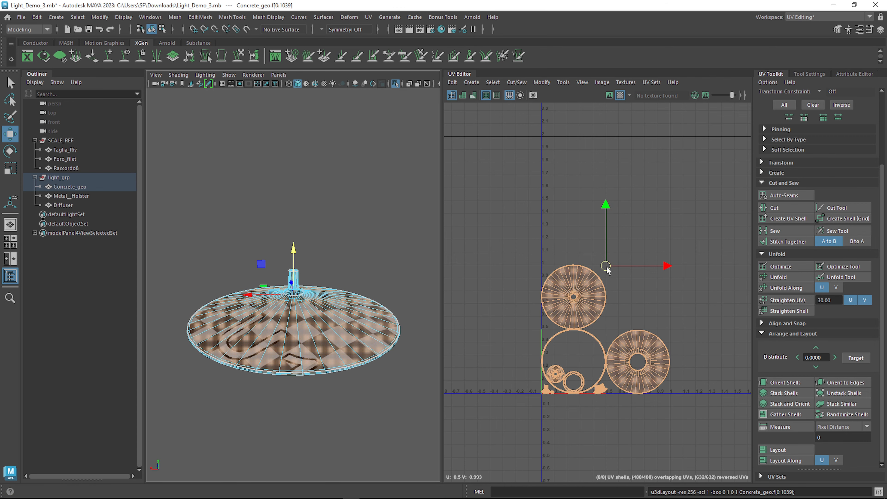
Step: Move the large shells of the shade's top surface, underside and outer rim out of the UV tile
click(648, 301)
click(598, 310)
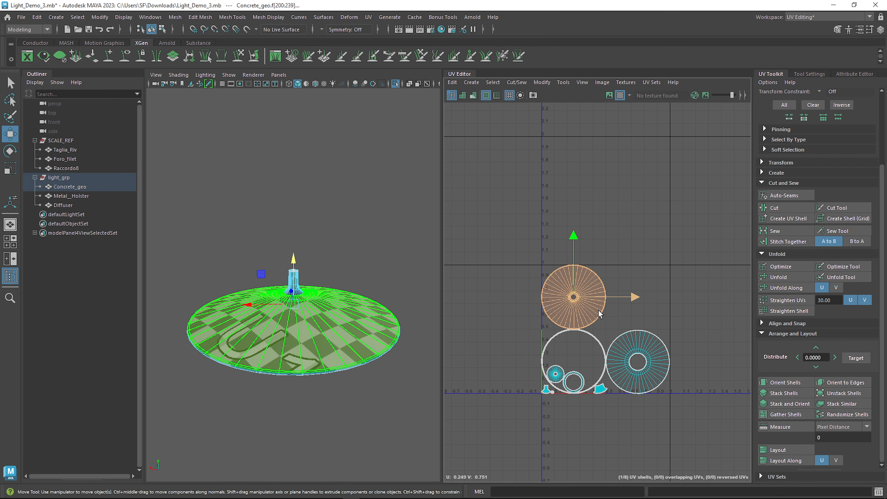
click(569, 300)
drag(574, 301, 582, 180)
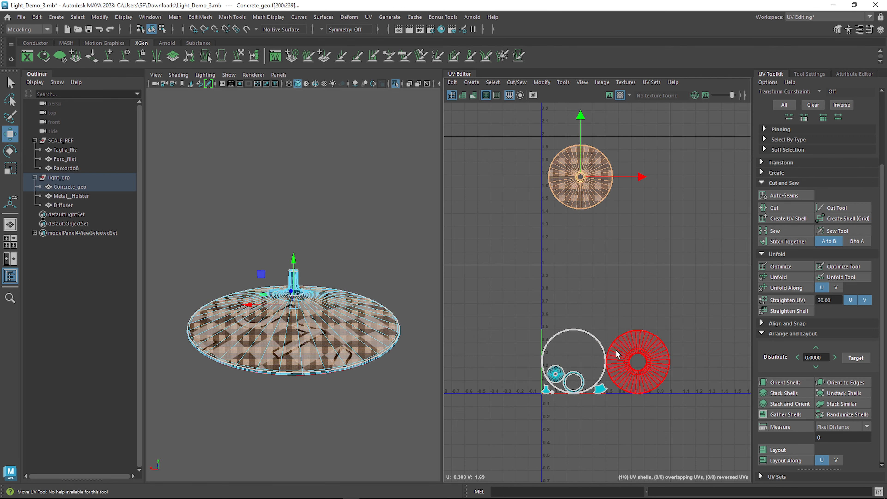
click(648, 365)
drag(637, 363, 653, 186)
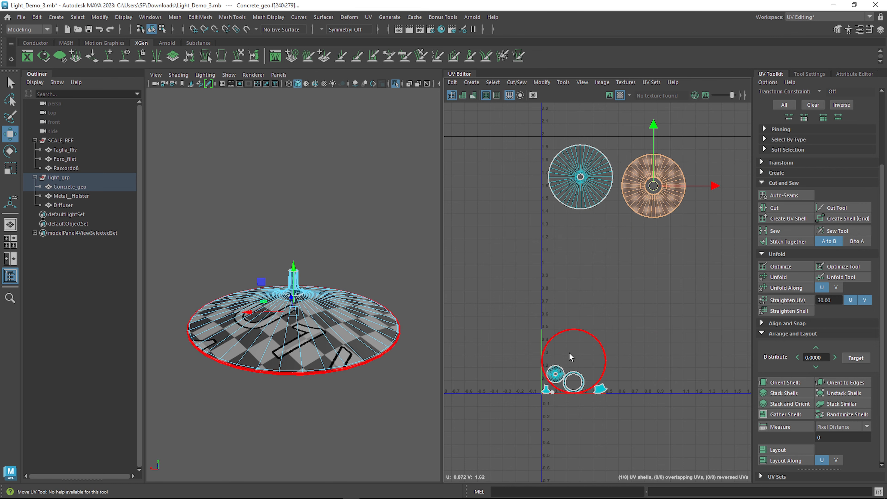
click(583, 351)
drag(573, 362, 545, 277)
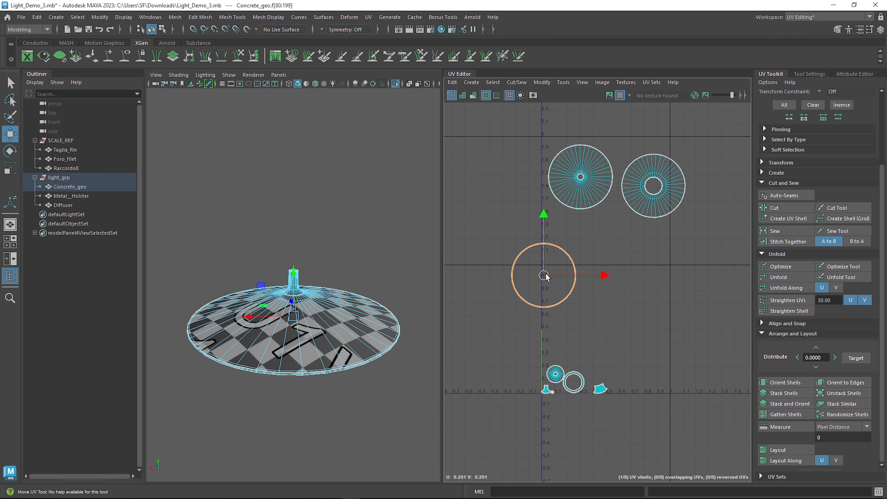
Step: Move the shell of the shade's top surface away from the other shells, to the left of the UV tile
scroll(294, 292, up, 6)
alt+drag(344, 318, 343, 353)
click(342, 354)
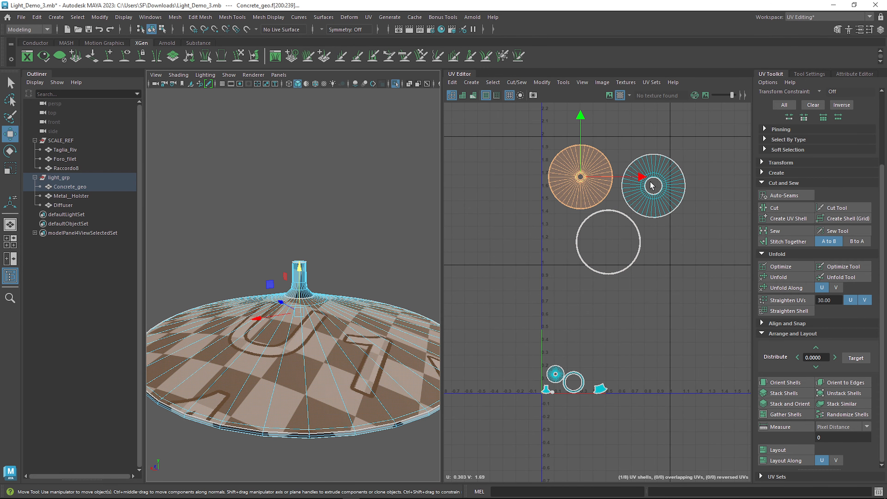
drag(578, 177, 486, 228)
scroll(298, 364, up, 4)
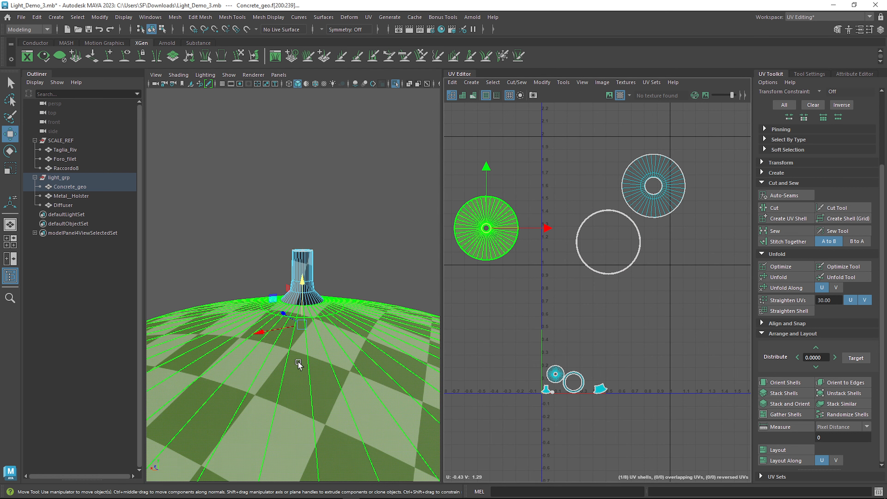
alt+drag(299, 365, 330, 390)
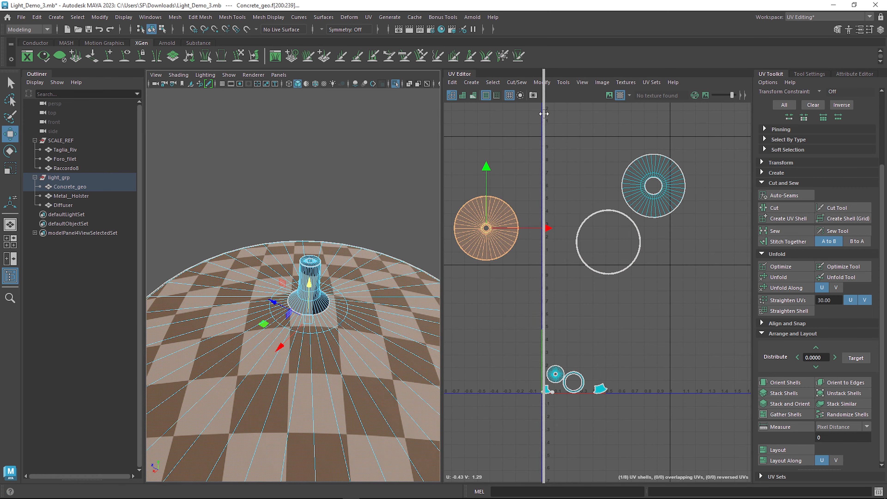
Step: Widen the 3D viewport and scale up the top surface's shell for a finer checker, keeping it left of the tile
drag(543, 114, 544, 114)
scroll(390, 317, down, 3)
alt+middle_drag(402, 202, 394, 109)
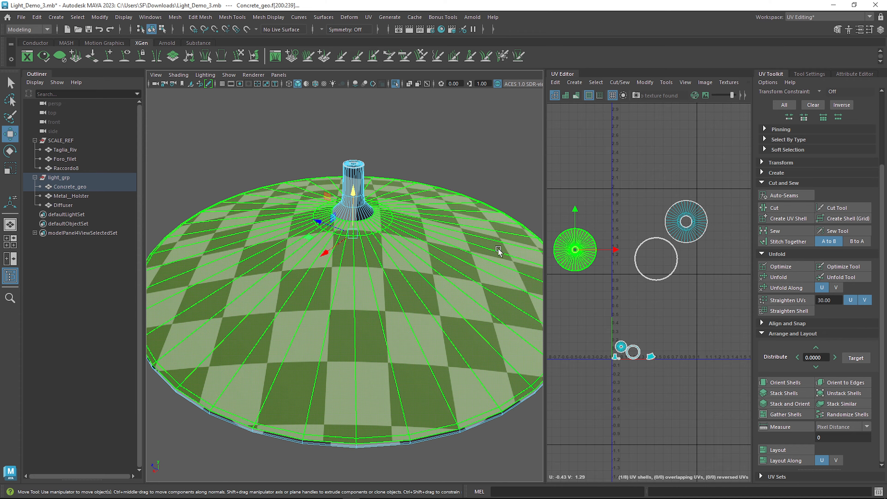
key(r)
drag(574, 250, 650, 245)
key(w)
drag(576, 251, 566, 244)
click(684, 221)
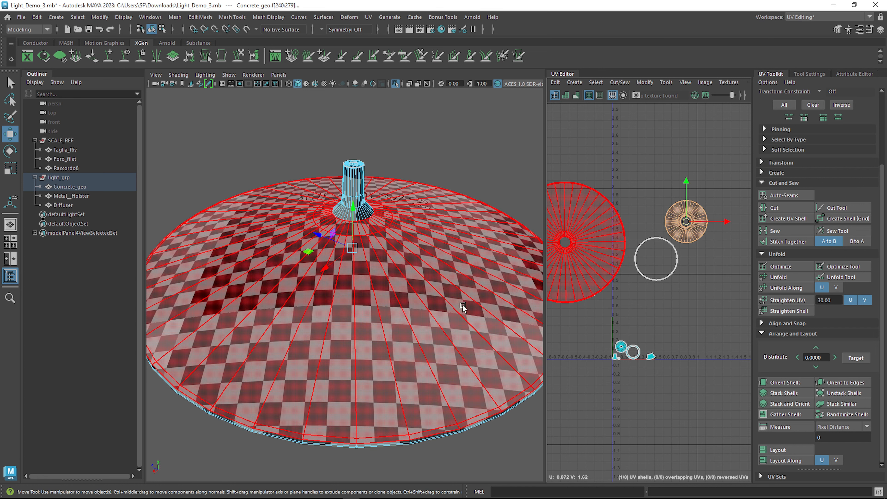
Step: Place the shell of the stem's outer surface above the UV tile, enlarging it and turning it upright
click(348, 179)
drag(650, 358, 627, 193)
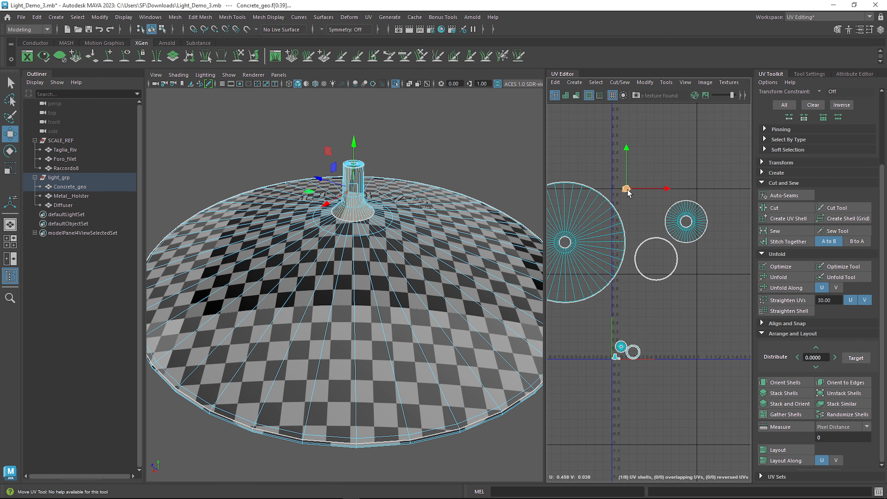
key(ctrl+z)
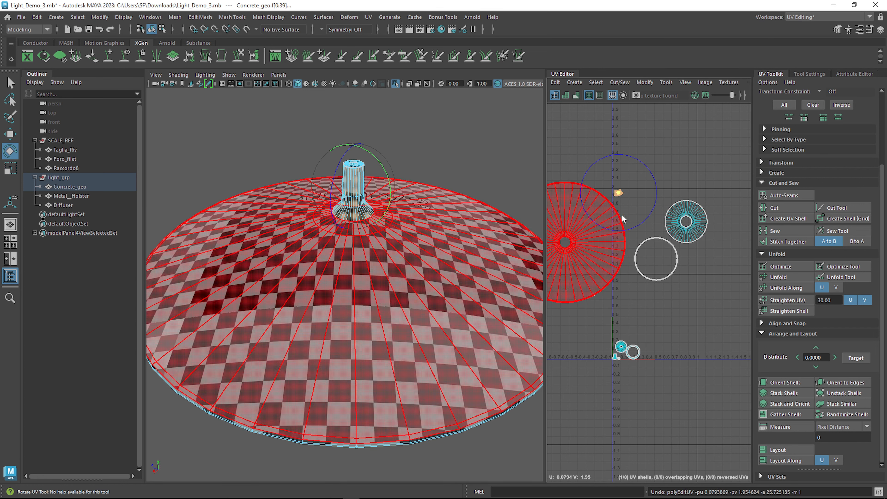
key(r)
drag(726, 168, 742, 165)
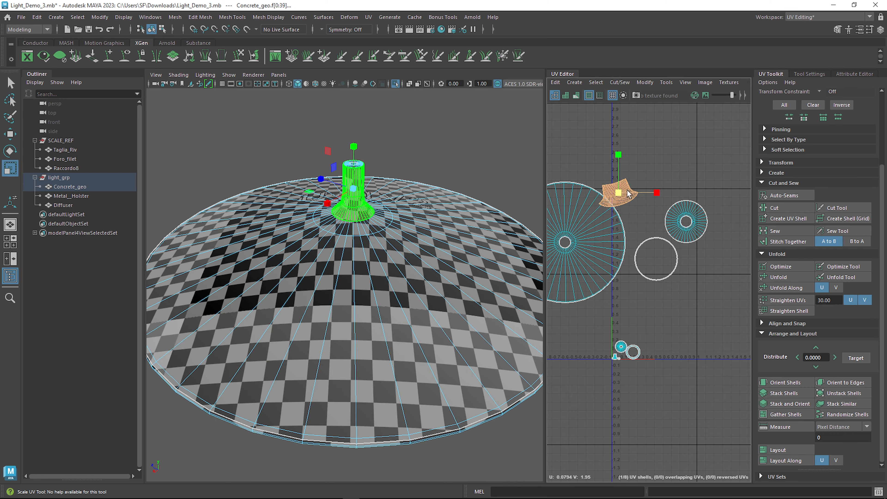
drag(618, 193, 650, 162)
key(e)
Step: Scale up the ring-shaped shell of the circular wall around the centre of the shade's underside
alt+drag(394, 212, 362, 194)
scroll(398, 279, up, 6)
alt+middle_drag(362, 195, 337, 236)
alt+drag(405, 273, 402, 229)
scroll(404, 233, down, 5)
alt+drag(405, 270, 406, 250)
alt+drag(405, 314, 397, 277)
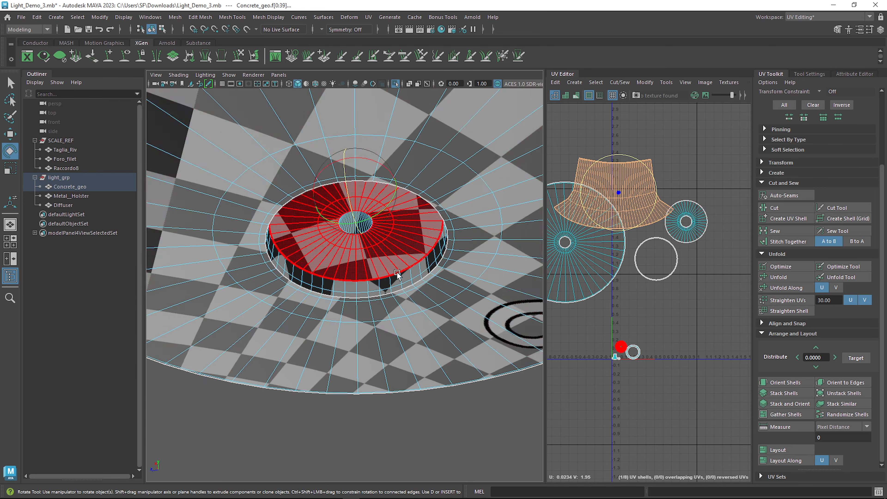
scroll(397, 278, up, 3)
click(331, 293)
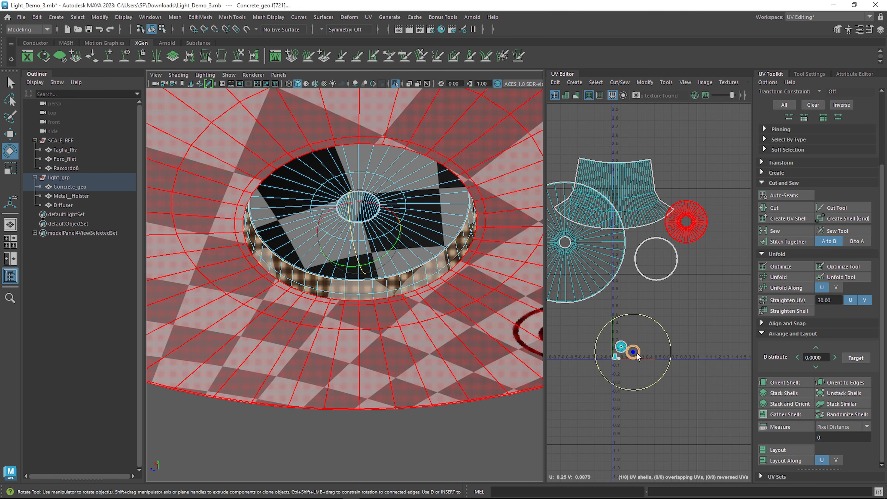
scroll(636, 353, up, 6)
alt+middle_drag(637, 328, 666, 345)
scroll(668, 368, up, 3)
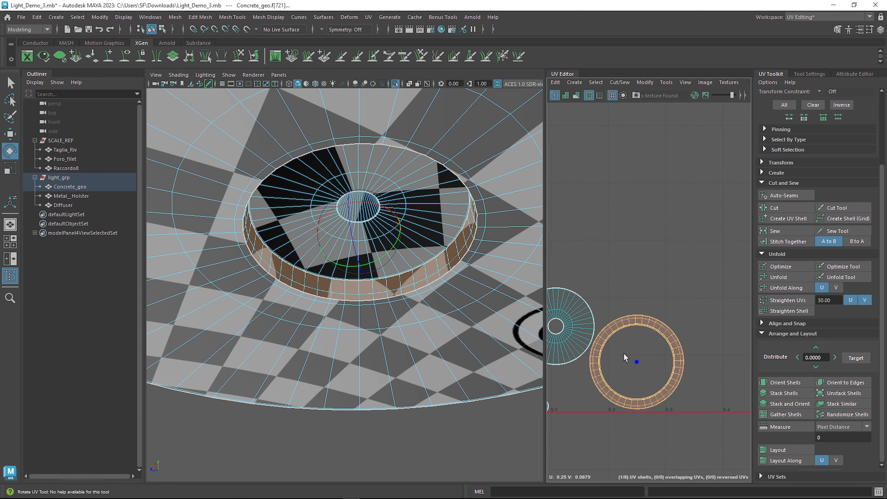
key(r)
drag(637, 363, 724, 302)
alt+drag(353, 276, 347, 301)
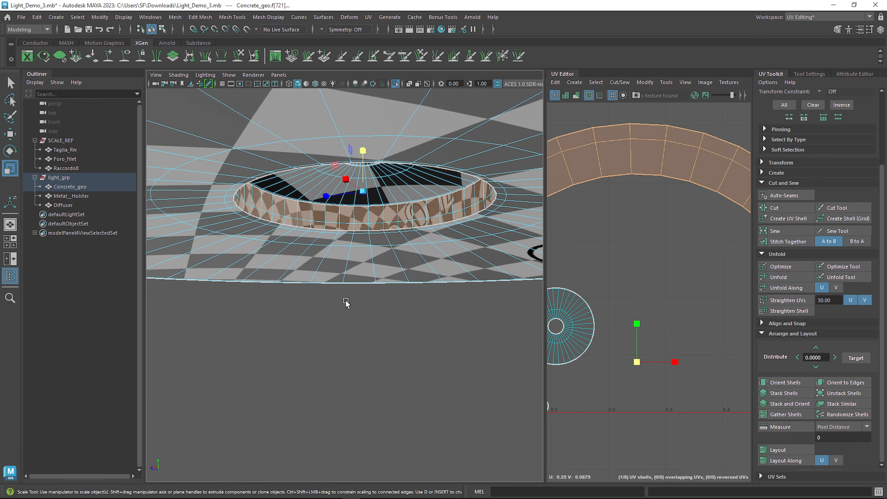
Step: Map the circular wall on the shade's underside with a Cylindrical projection and unfold its shell into a strip
scroll(353, 280, up, 5)
alt+drag(354, 229, 474, 212)
scroll(649, 194, down, 5)
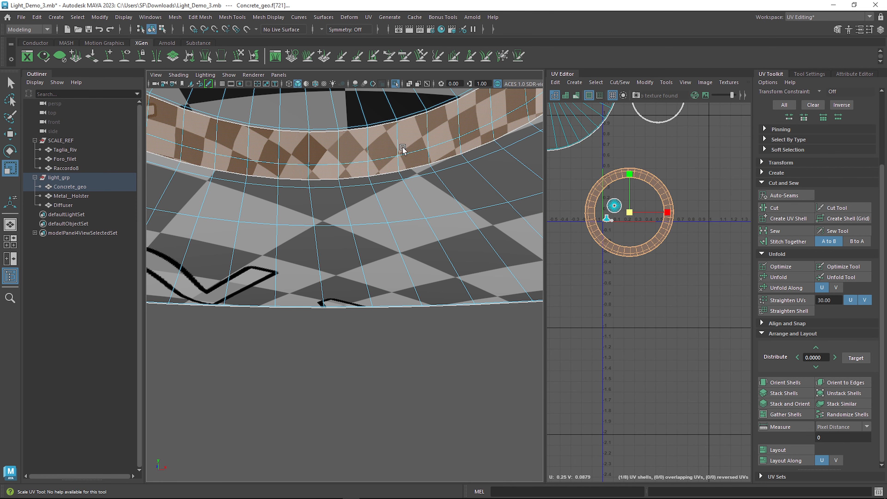
click(369, 17)
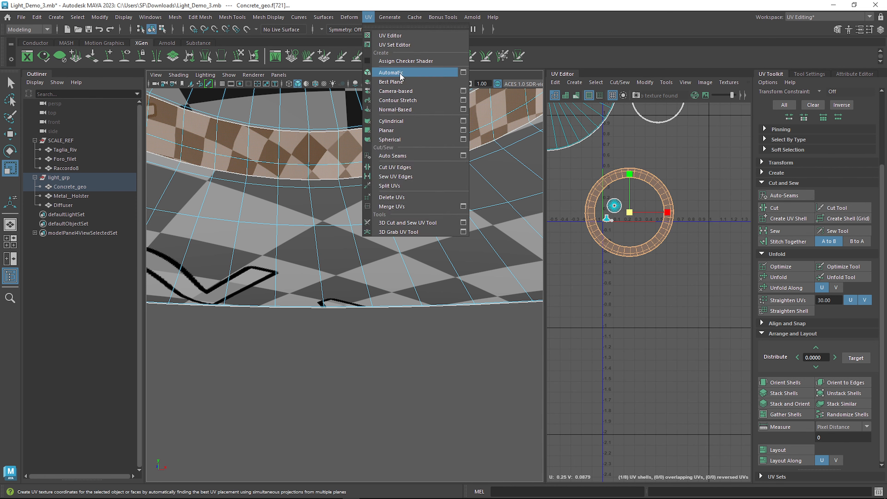
click(412, 122)
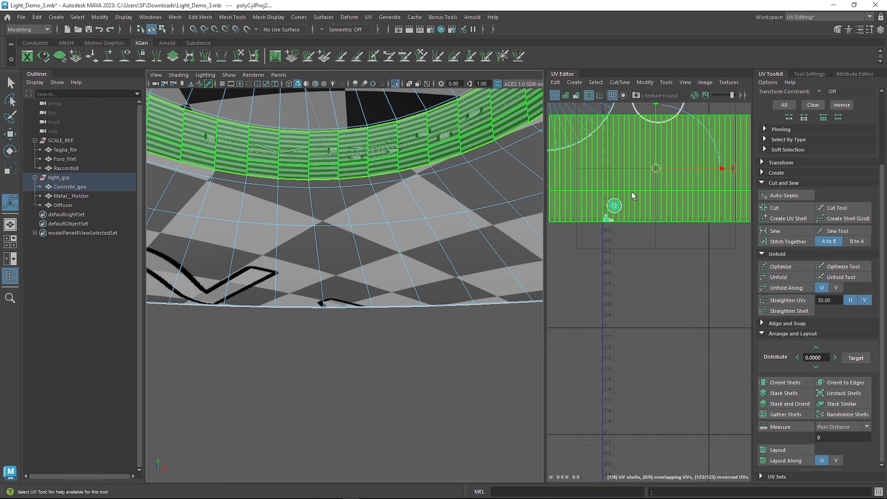
click(781, 276)
scroll(656, 246, down, 3)
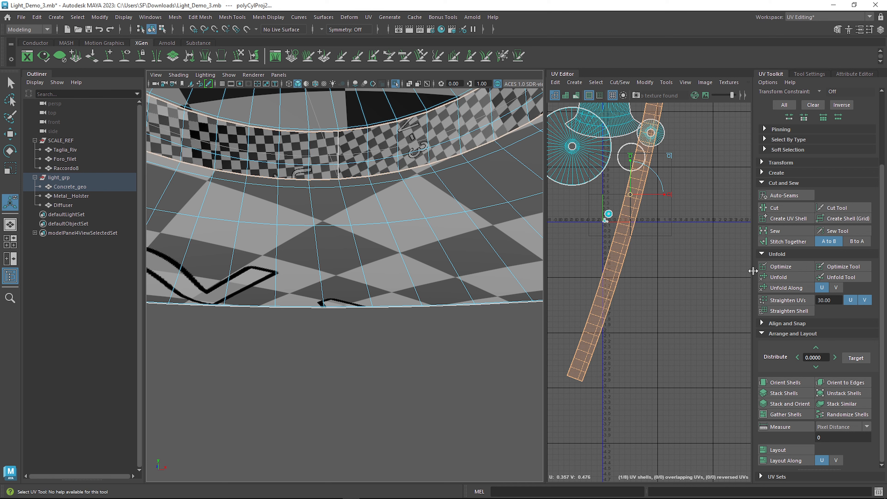
Step: Fit the circular wall's strip with Layout, turn it horizontal and place it to the right of the UV tile
click(776, 450)
key(r)
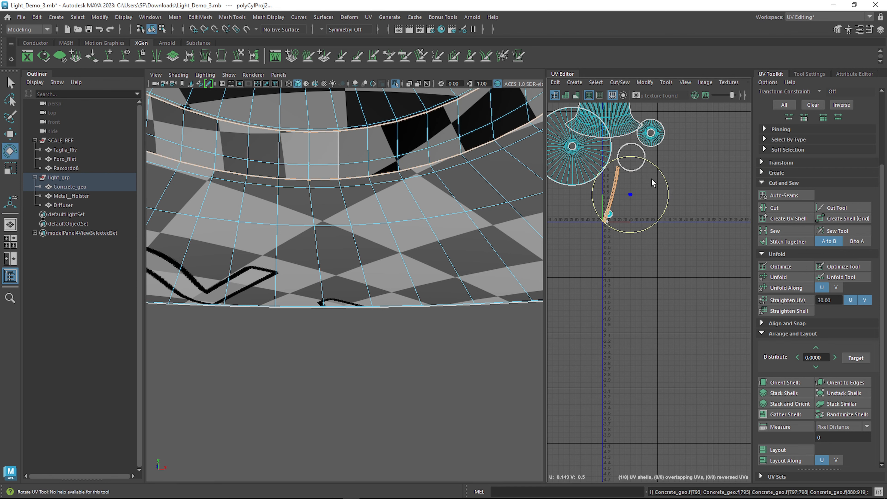
drag(657, 166, 572, 161)
key(w)
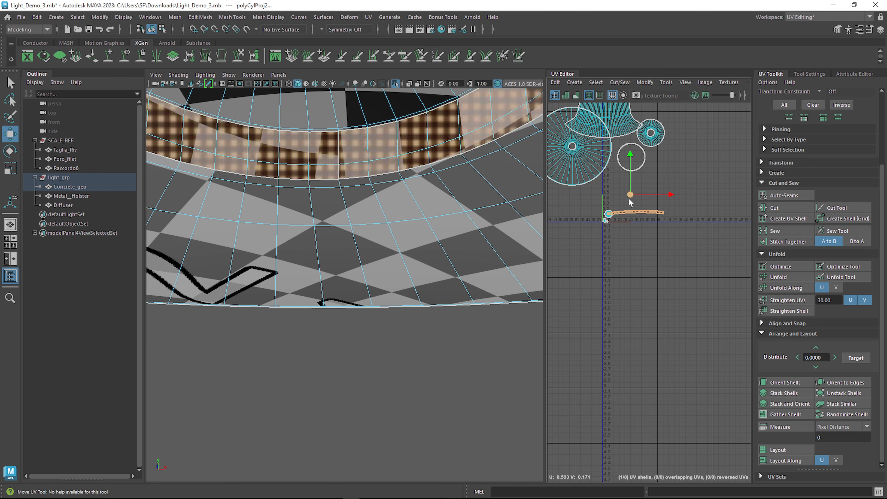
drag(628, 199, 684, 158)
Step: Move the shell of the recessed disc inside the circular wall to just below the wall's strip, outside the UV tile
alt+drag(381, 164, 454, 265)
click(407, 152)
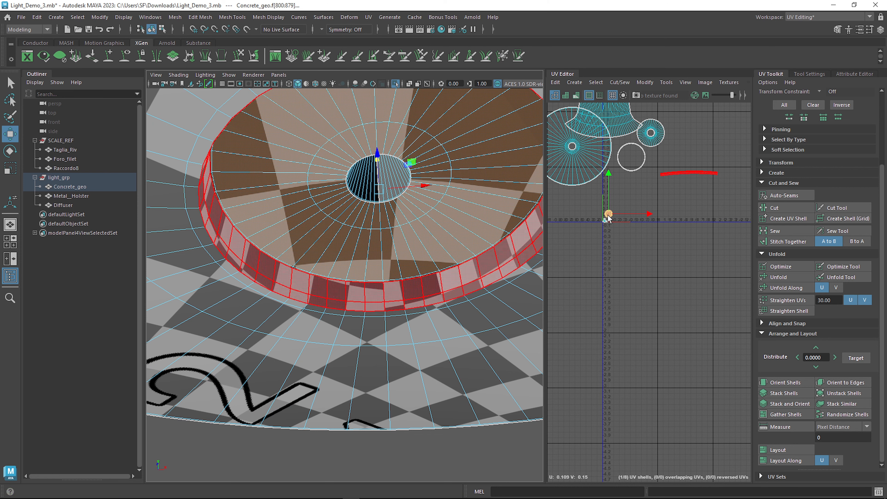
click(710, 175)
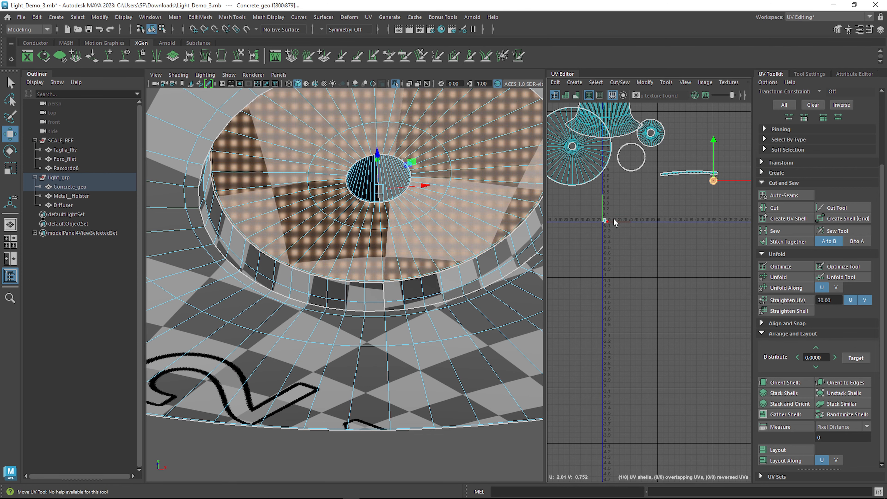
Step: Move the small shell of the stem's inner hole out of the UV tile, just below the circular wall's strip
scroll(609, 214, up, 5)
click(351, 179)
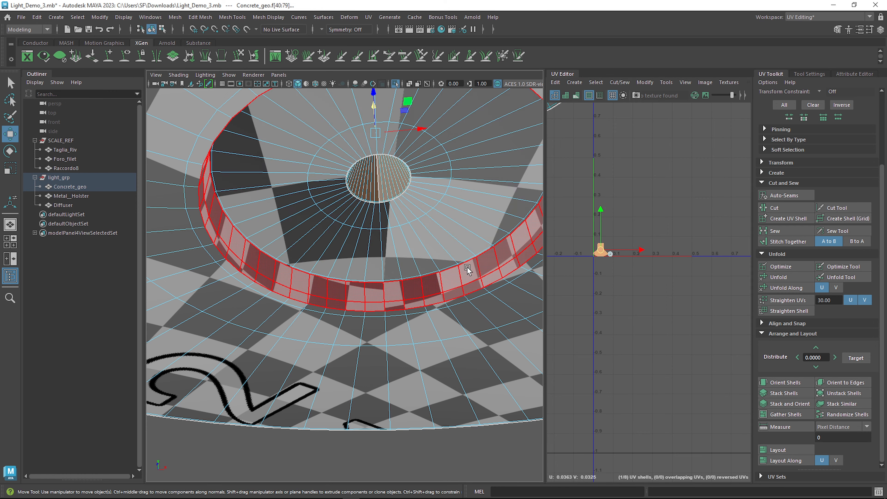
alt+right_drag(506, 262, 481, 249)
alt+drag(453, 209, 439, 244)
scroll(453, 260, down, 5)
scroll(445, 253, up, 5)
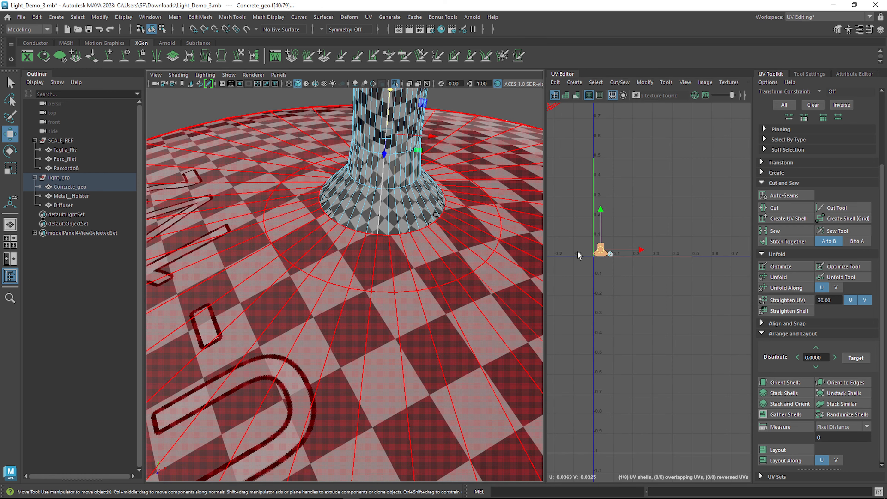
click(467, 184)
scroll(658, 193, down, 3)
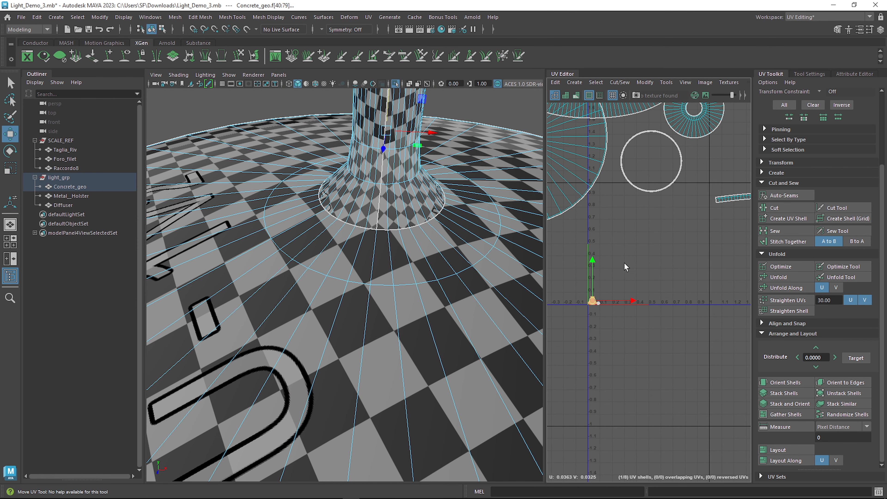
alt+middle_drag(641, 252, 608, 251)
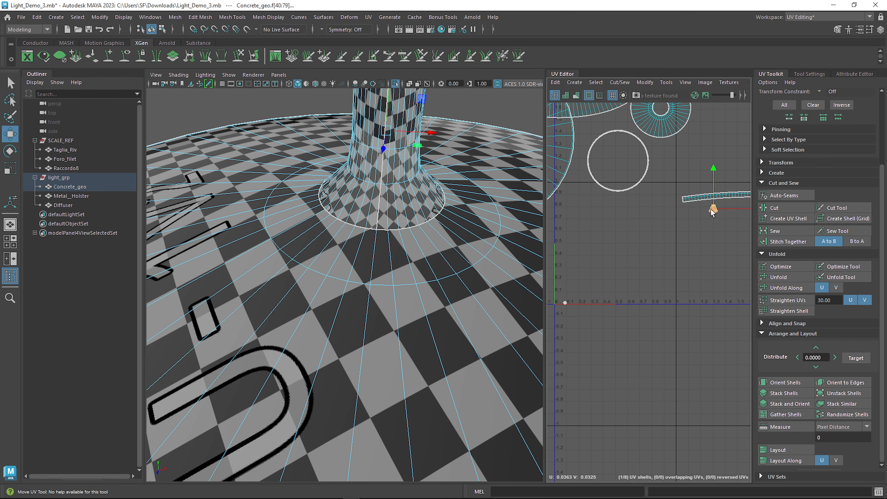
key(r)
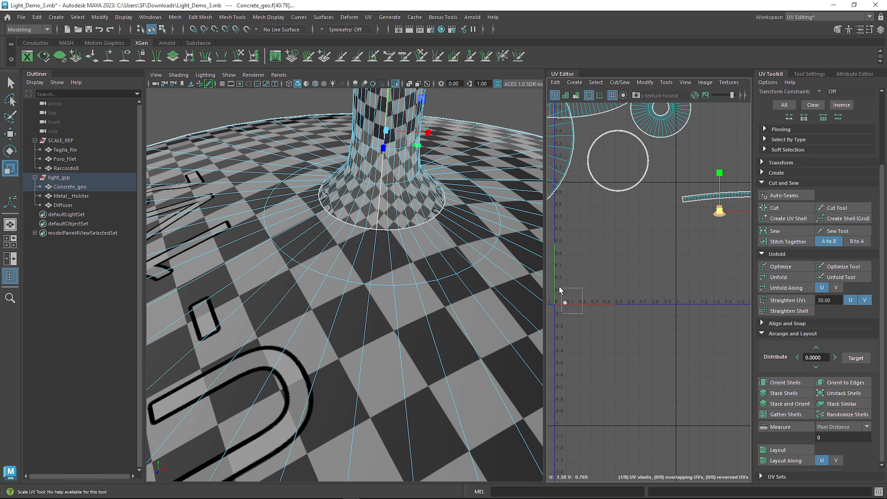
Step: Scale up the shell of the ring face on top of the stem and move it to the right of the UV tile
drag(559, 287, 559, 285)
alt+middle_drag(418, 165, 419, 316)
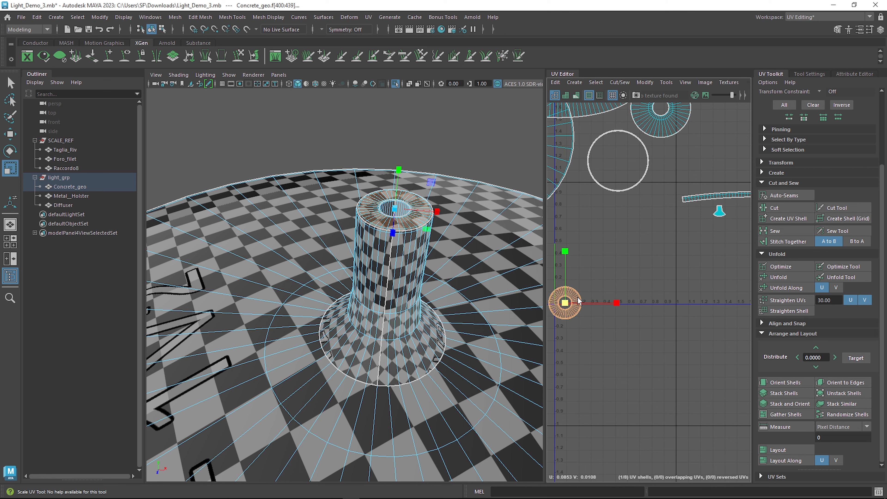
key(q)
key(w)
drag(566, 303, 726, 241)
scroll(665, 252, down, 3)
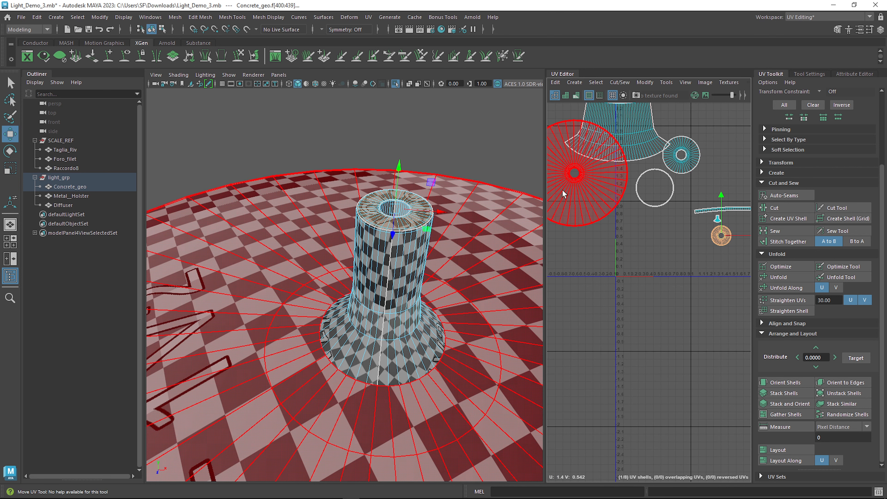
Step: Map the faces of the shade's thin outer rim with a Cylindrical projection and unfold them into a strip
drag(545, 197, 432, 198)
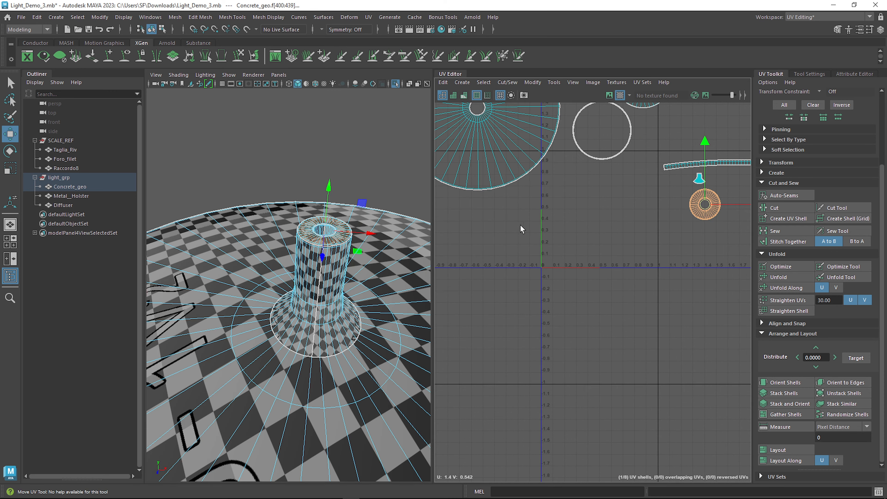
scroll(559, 235, down, 3)
alt+middle_drag(579, 208, 590, 316)
scroll(594, 314, up, 2)
click(557, 282)
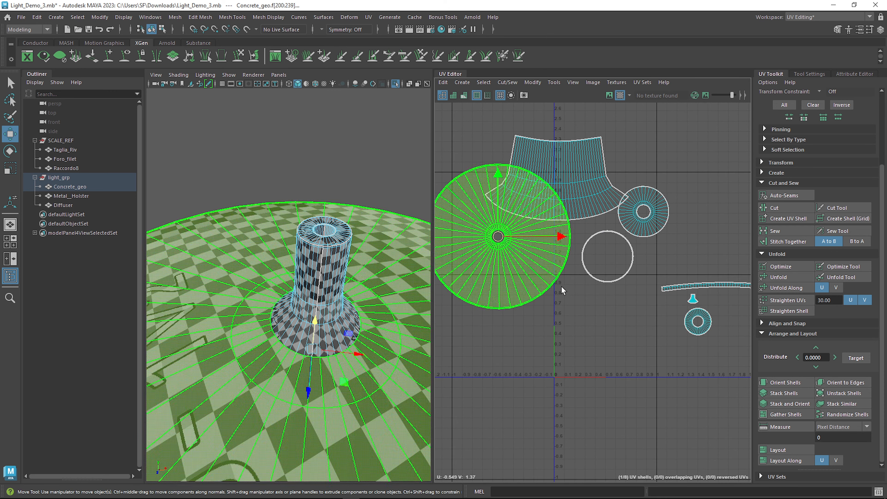
alt+drag(397, 333, 401, 309)
alt+drag(357, 346, 531, 307)
click(314, 370)
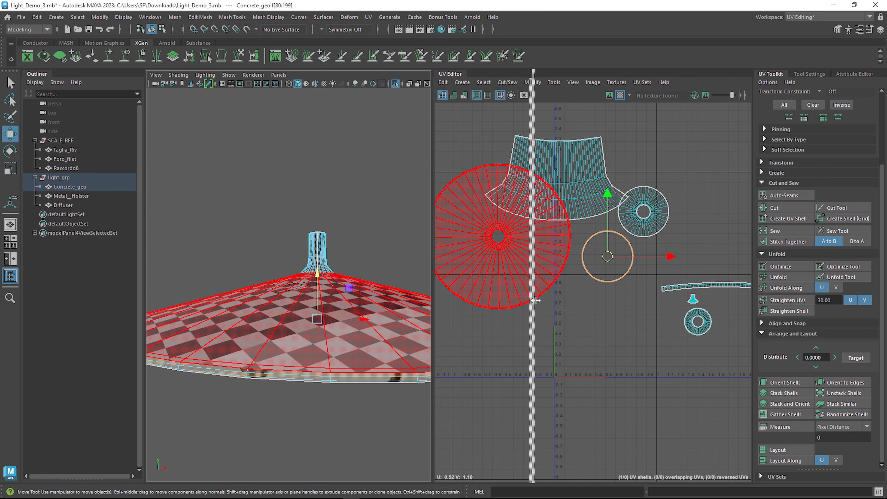
alt+drag(447, 384, 446, 323)
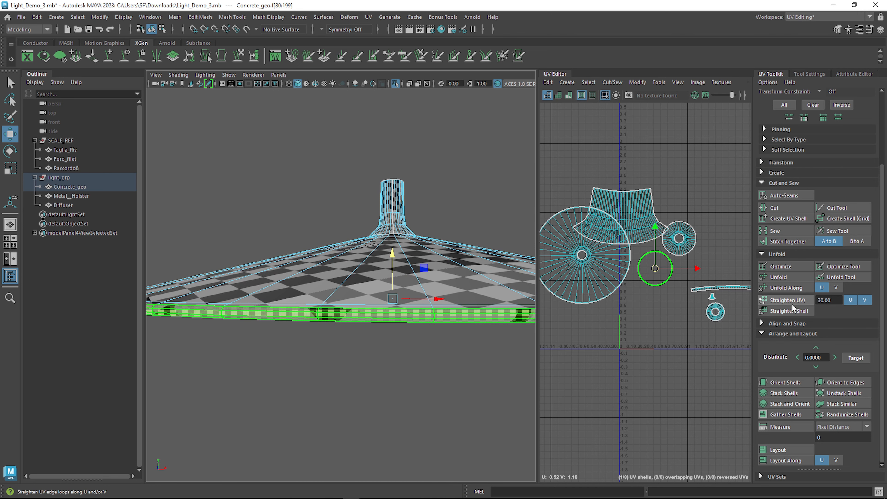
alt+drag(371, 347, 293, 314)
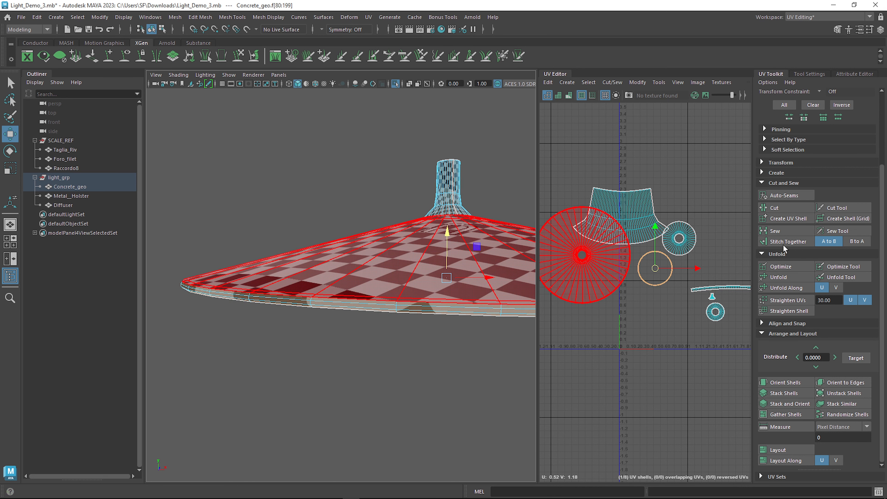
click(369, 18)
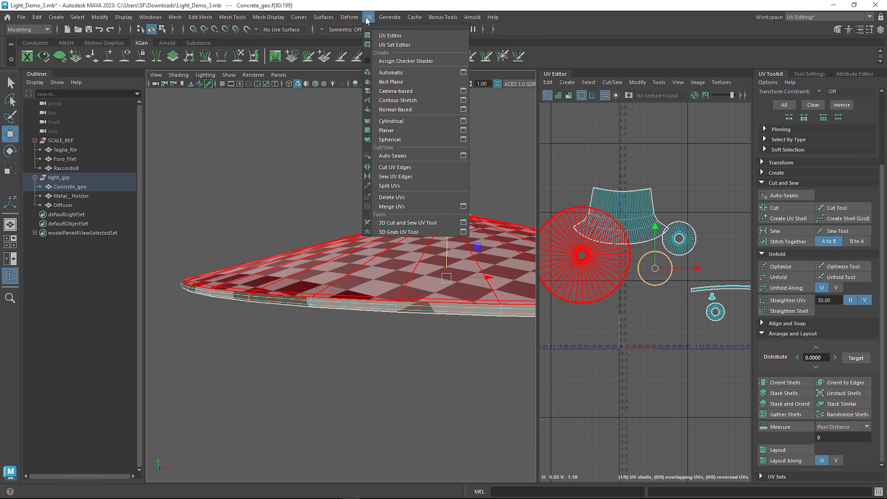
click(410, 121)
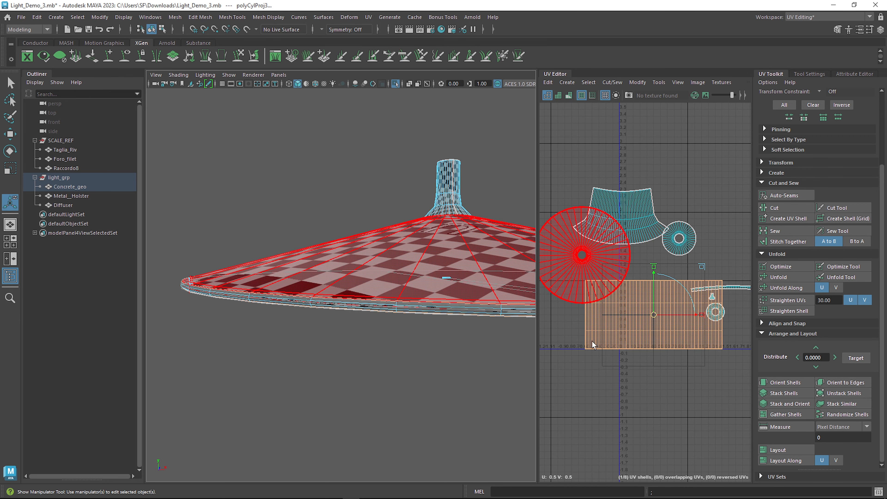
click(795, 279)
Step: Scale down the outer rim's long strip and place it across the UV tile, beneath the other shells
drag(654, 315, 663, 388)
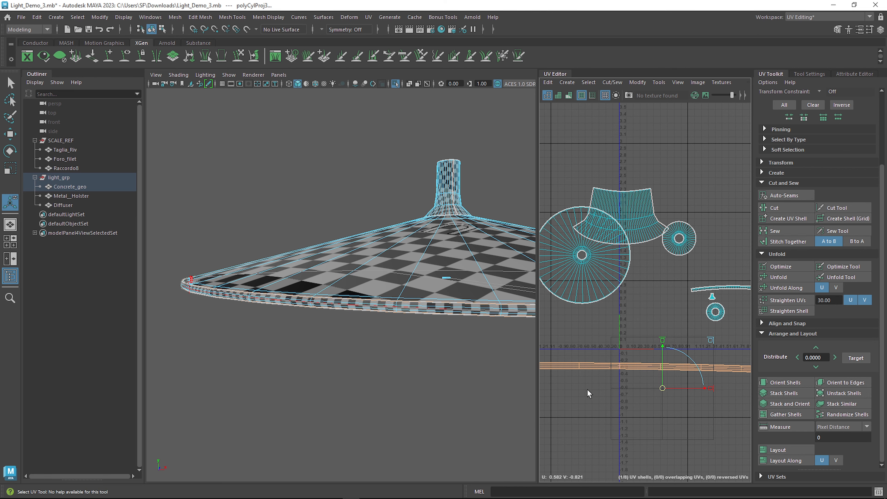
scroll(387, 371, down, 2)
alt+middle_drag(453, 355, 401, 345)
scroll(401, 337, up, 2)
scroll(401, 338, up, 3)
scroll(683, 370, down, 2)
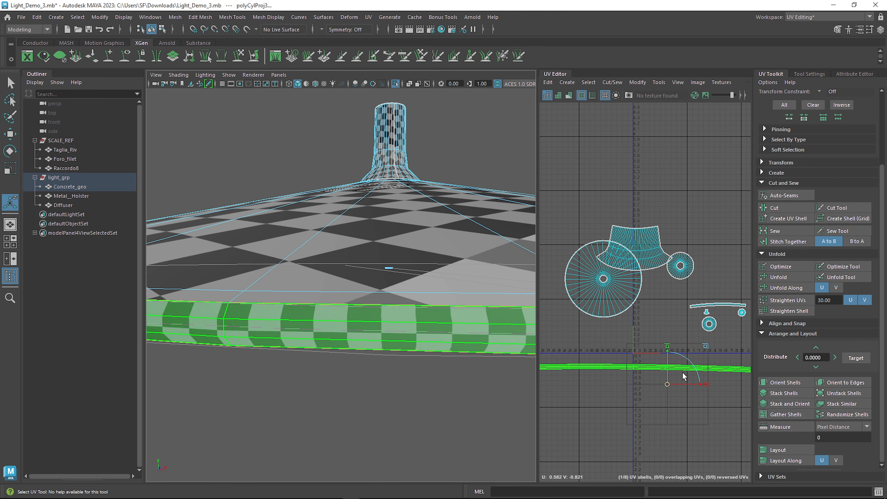
drag(667, 385, 655, 338)
key(r)
scroll(655, 338, up, 4)
scroll(655, 337, up, 6)
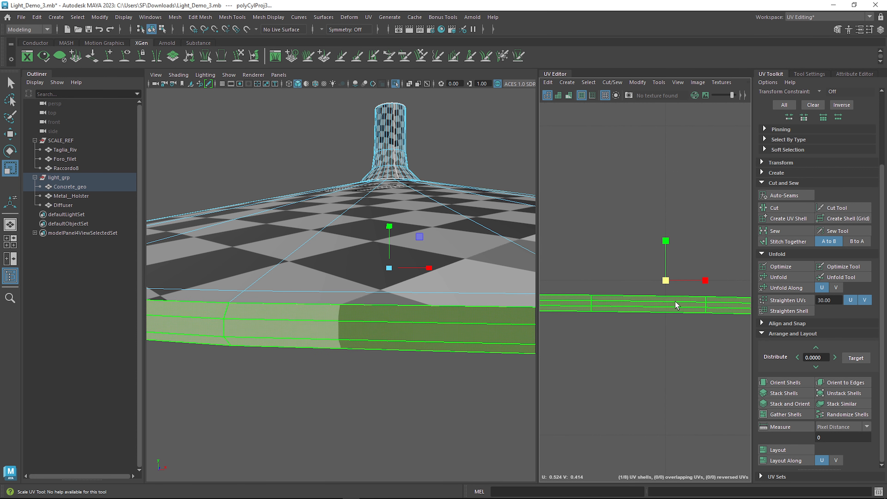
Step: Cut the outer rim's strip in two along a cross edge near its middle
right_drag(676, 302, 676, 279)
click(706, 307)
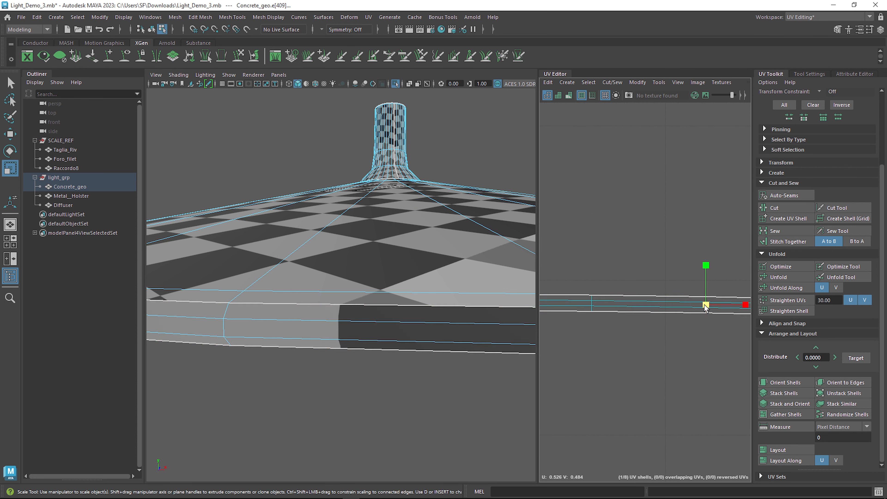
click(797, 206)
Step: Place one half of the rim strip below the other, rotate it parallel and unfold both halves
right_drag(718, 310, 698, 288)
click(721, 304)
scroll(708, 344, down, 10)
scroll(722, 346, down, 5)
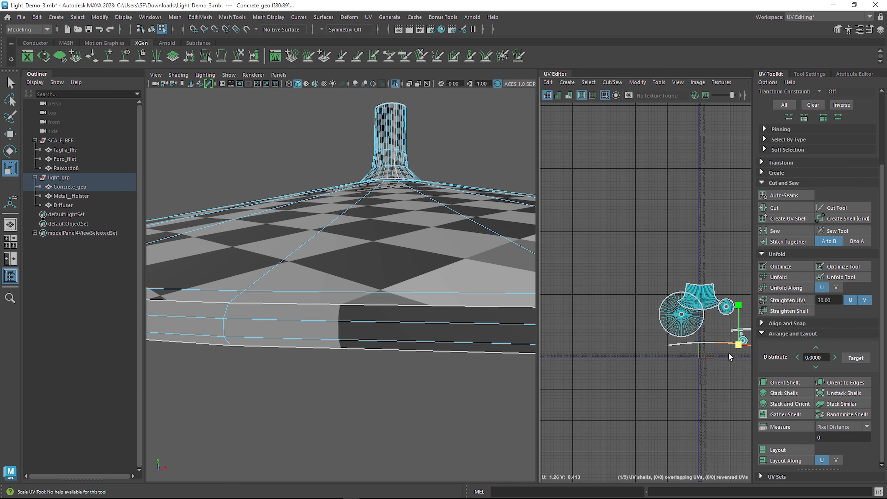
scroll(699, 353, up, 10)
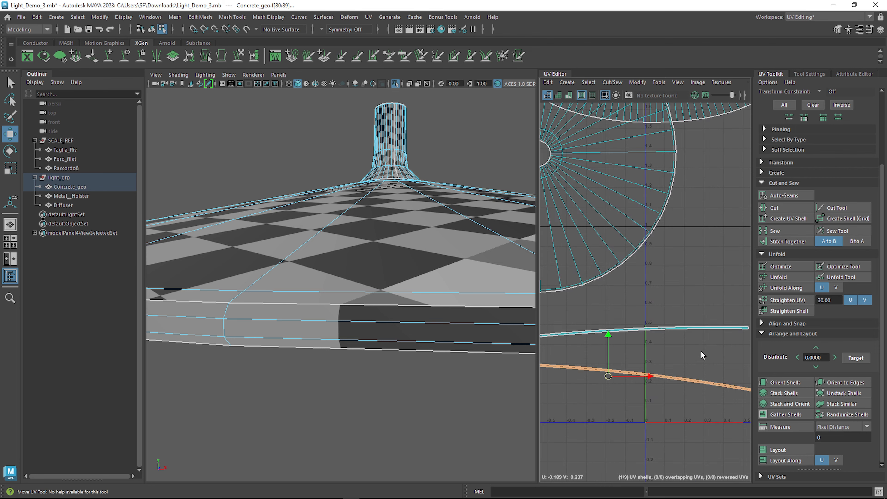
key(e)
drag(669, 338, 706, 423)
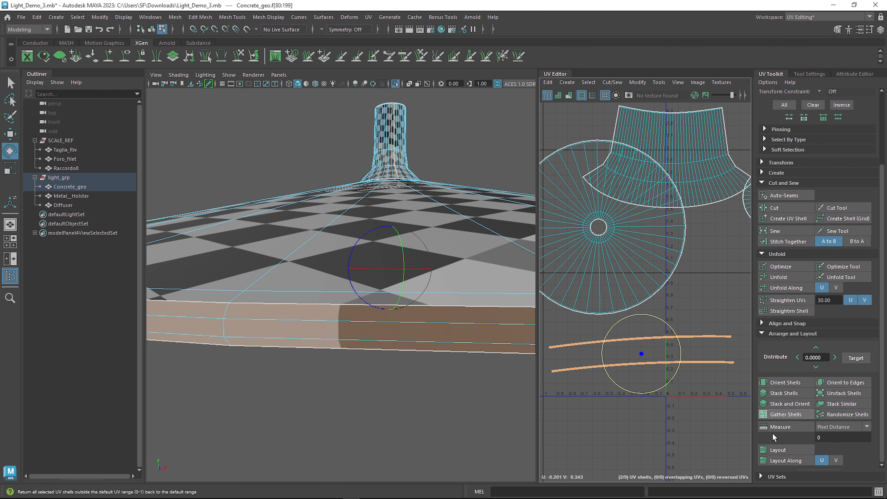
click(787, 279)
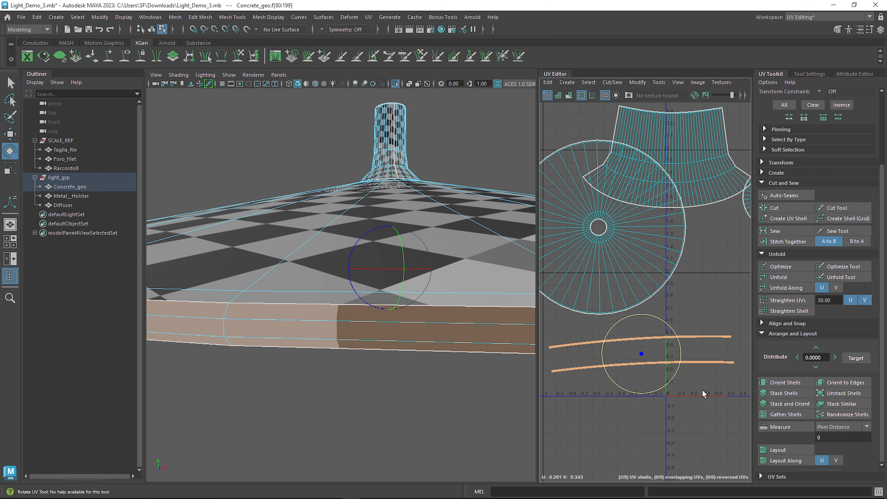
Step: Move the lower rim strip up until it sits close beneath the upper one
click(676, 338)
key(w)
drag(641, 366, 644, 347)
scroll(662, 358, down, 3)
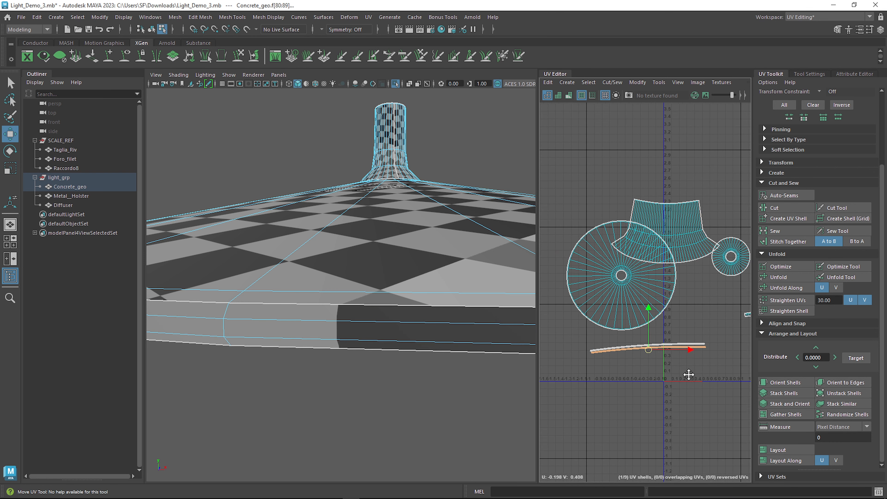
Step: Move both rim strips together into the UV tile and scale them down to fit within its width
alt+middle_drag(689, 375, 636, 369)
shift+click(618, 337)
mouse_move(618, 338)
mouse_down()
mouse_move(681, 342)
mouse_move(633, 333)
mouse_up()
key(r)
scroll(633, 333, up, 4)
key(w)
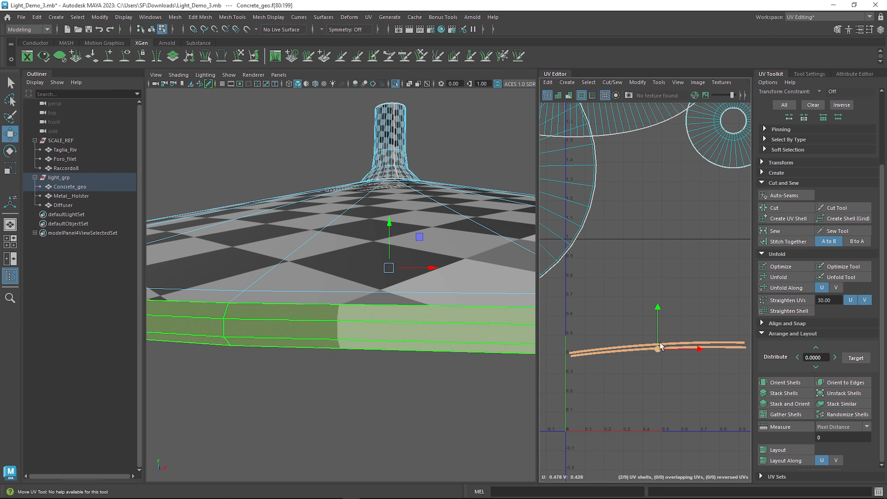
Step: Move both rim strips up to the top edge of the UV tile and rotate them level
drag(652, 311, 686, 225)
key(e)
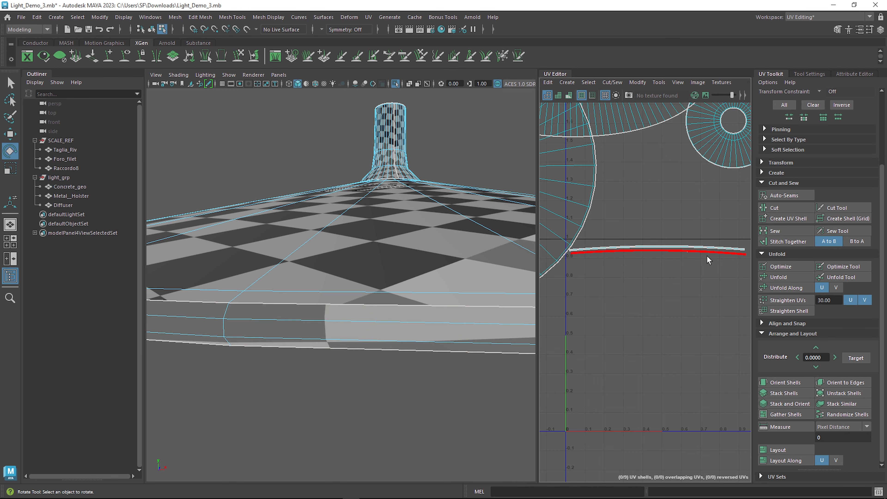
click(708, 254)
key(w)
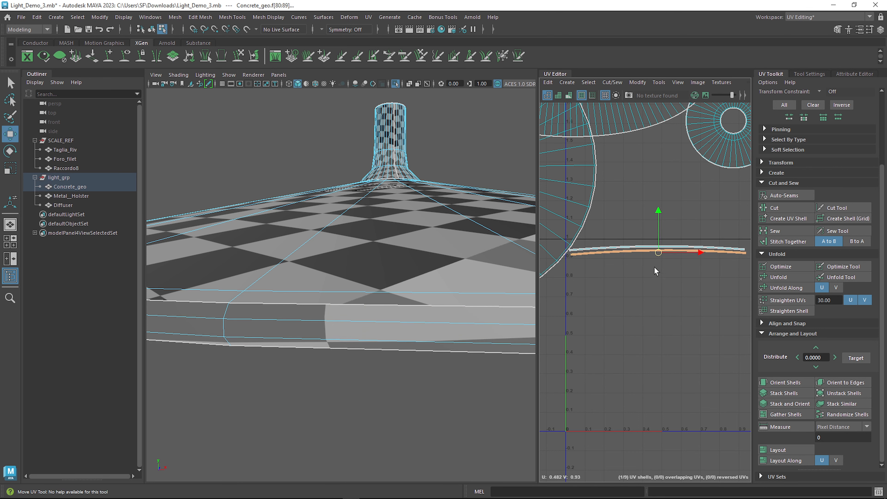
click(674, 305)
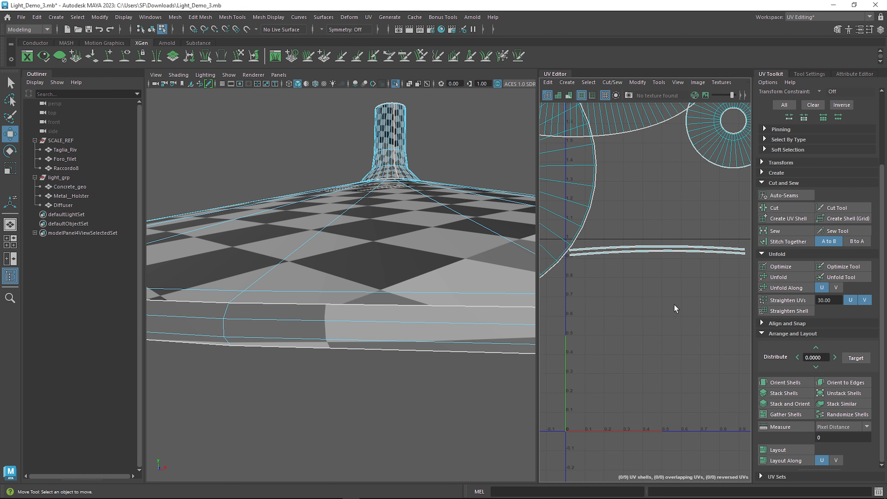
Step: Try enlarging both rim strips together for a denser checker on the rim
scroll(723, 291, down, 5)
drag(696, 262, 694, 272)
click(703, 317)
scroll(708, 331, down, 5)
alt+middle_drag(699, 317, 599, 325)
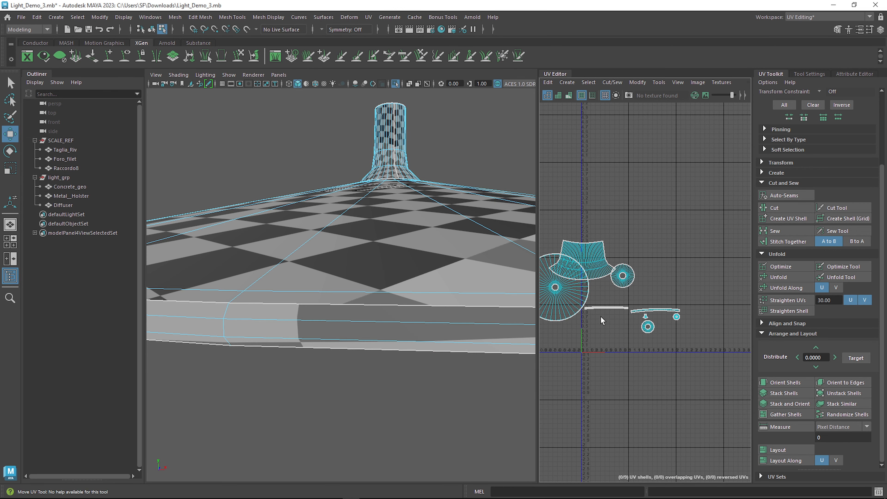
click(606, 307)
key(r)
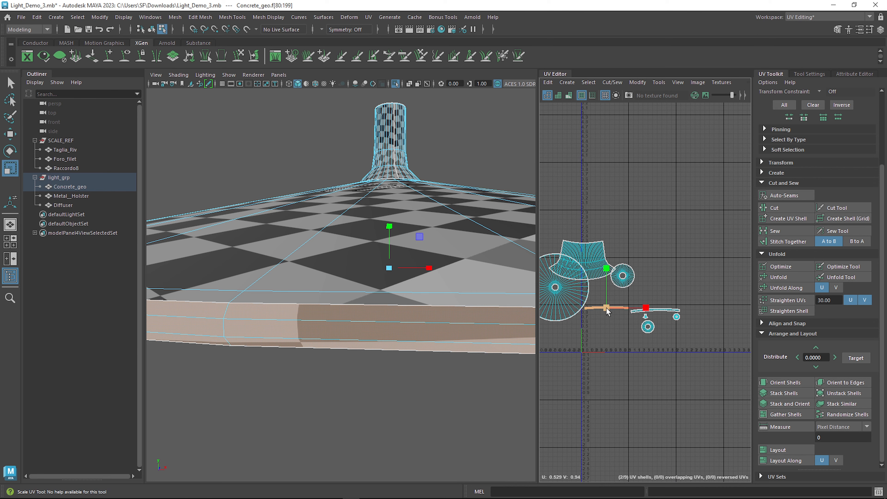
drag(606, 307, 670, 306)
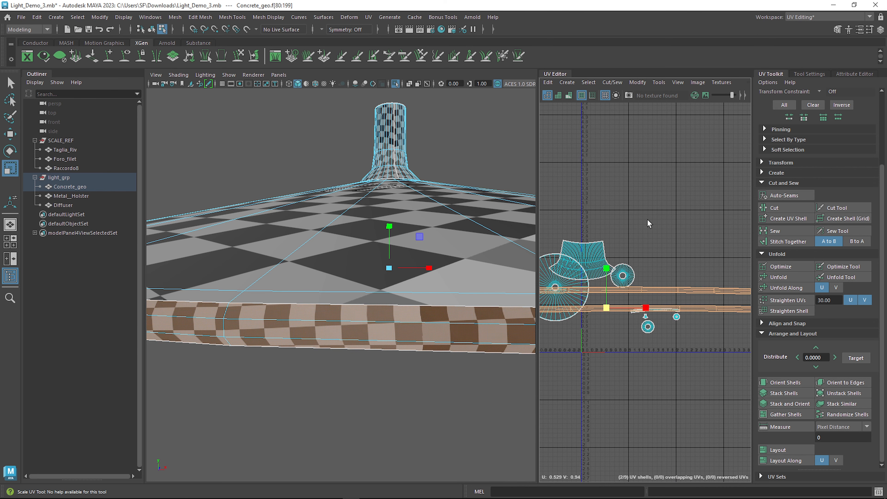
scroll(582, 245, down, 2)
scroll(368, 333, down, 3)
alt+drag(367, 334, 466, 346)
scroll(608, 323, up, 6)
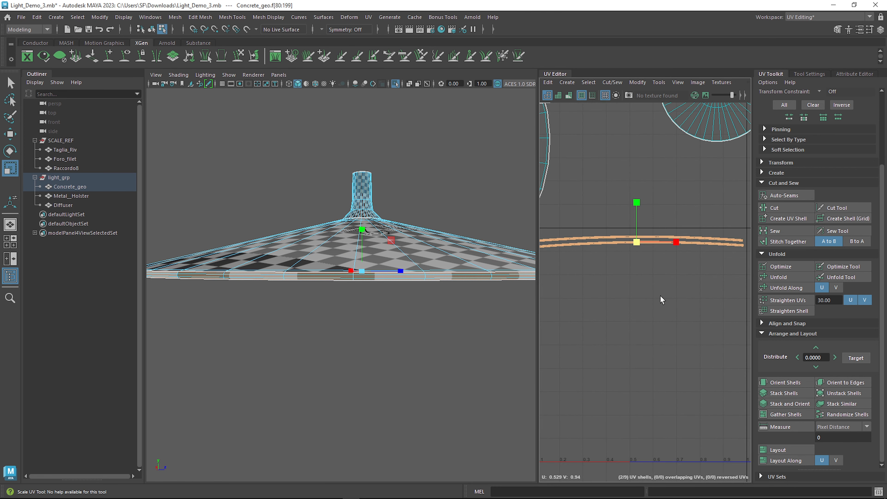
Step: Widen the UV Editor and examine the two rim strips' ends and their fit within the UV tile
drag(541, 258, 382, 260)
scroll(564, 268, down, 3)
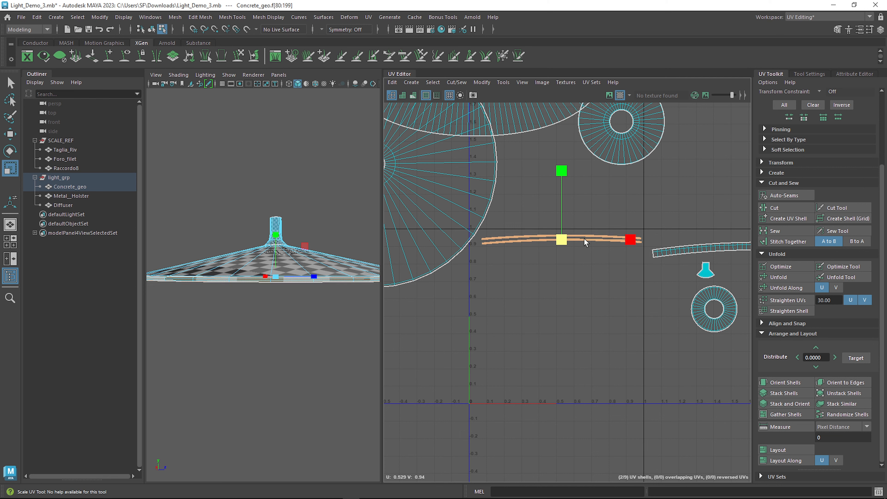
scroll(553, 269, up, 5)
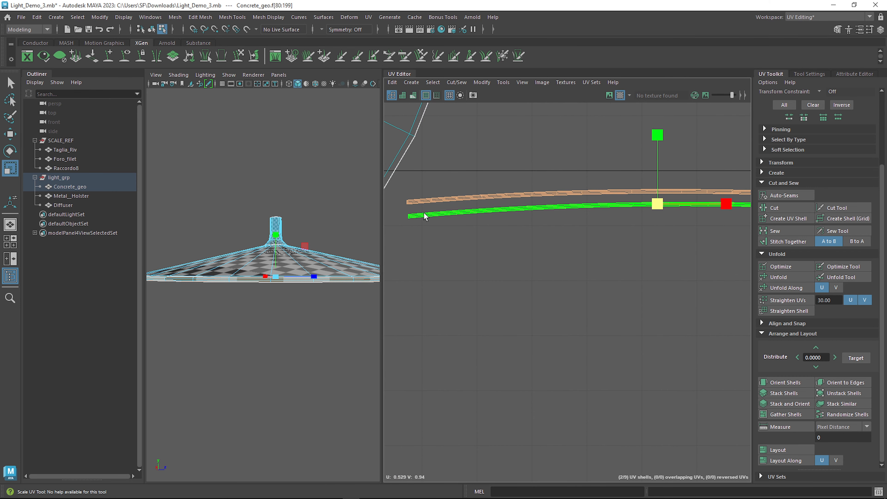
click(573, 239)
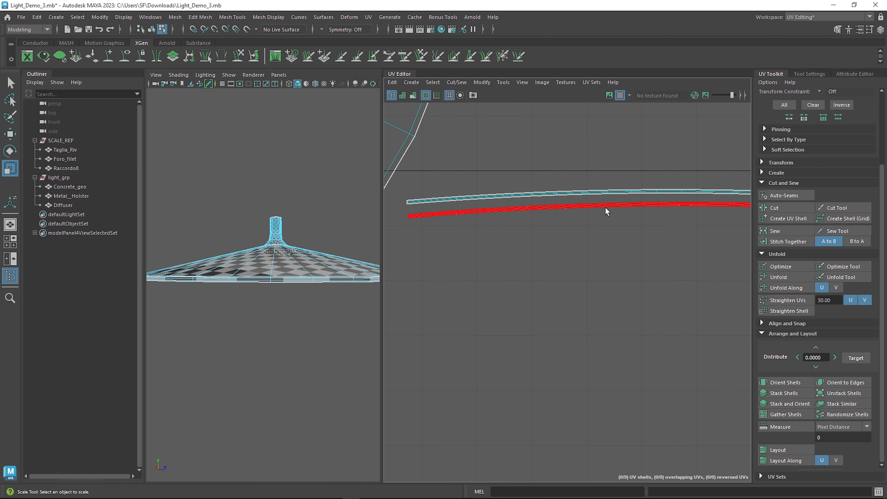
scroll(635, 212, down, 3)
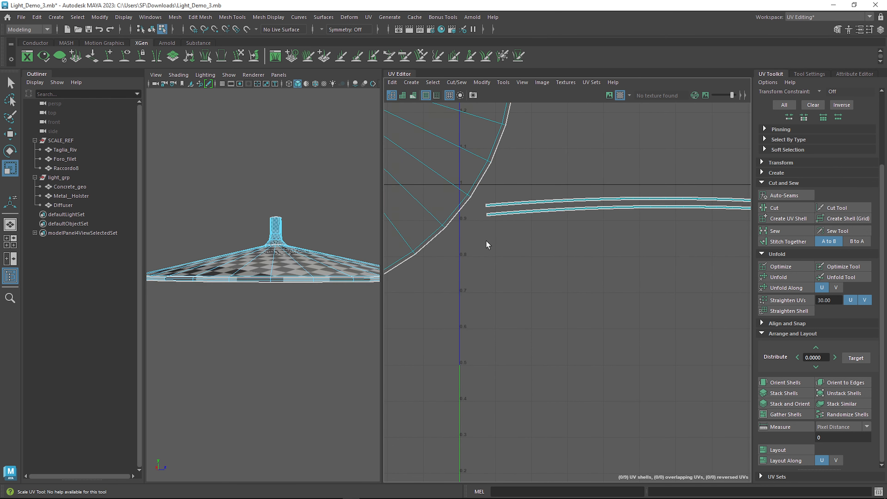
drag(640, 244, 640, 195)
alt+middle_drag(657, 262, 546, 306)
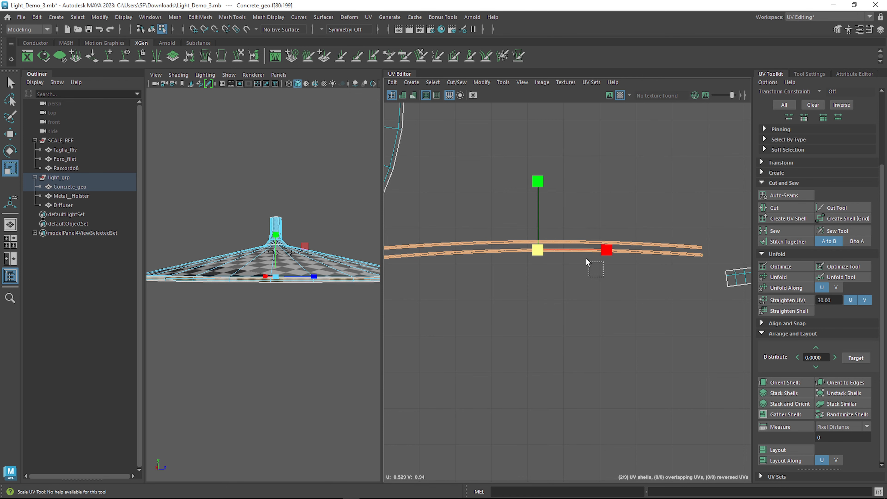
scroll(554, 244, down, 3)
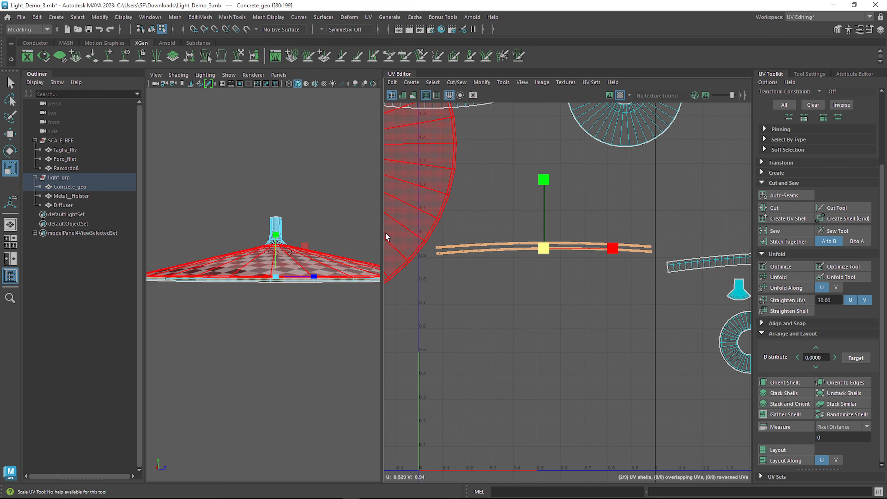
drag(381, 228, 431, 227)
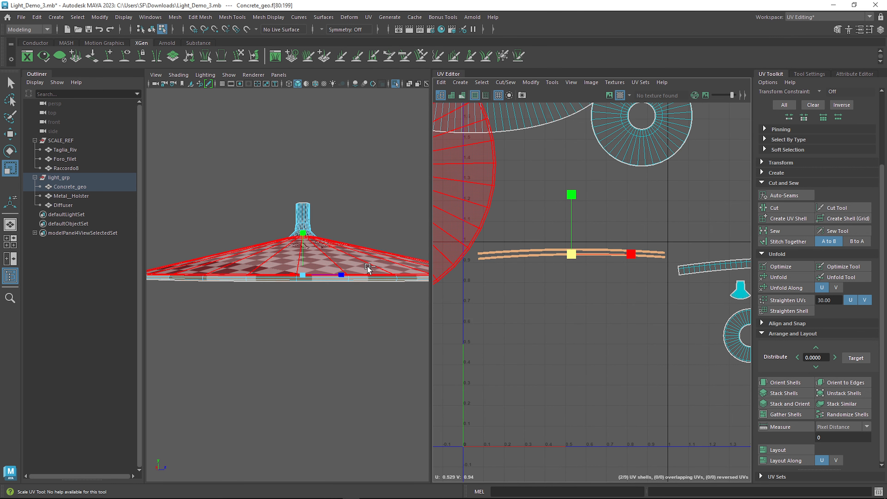
Step: Move the large disc shell of the lamp's upper surface into the UV tile and scale it down below the rim strips
alt+drag(370, 269, 367, 322)
scroll(536, 302, down, 3)
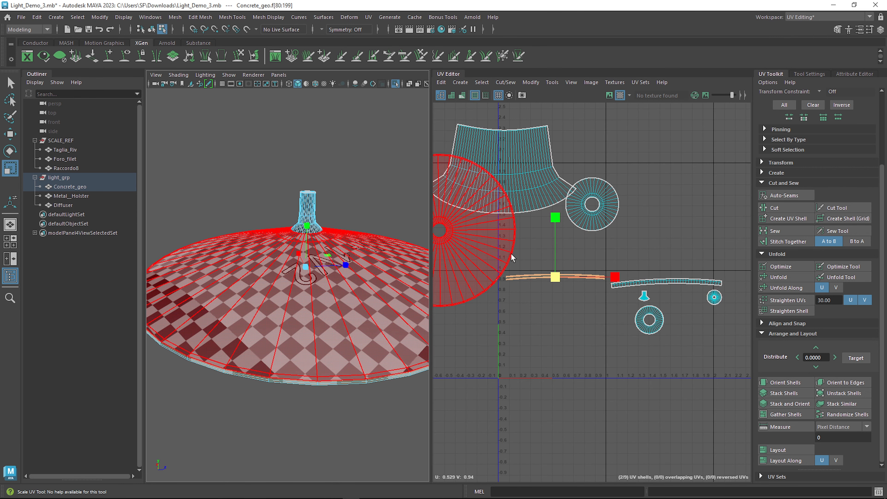
click(506, 258)
alt+middle_drag(502, 296, 580, 292)
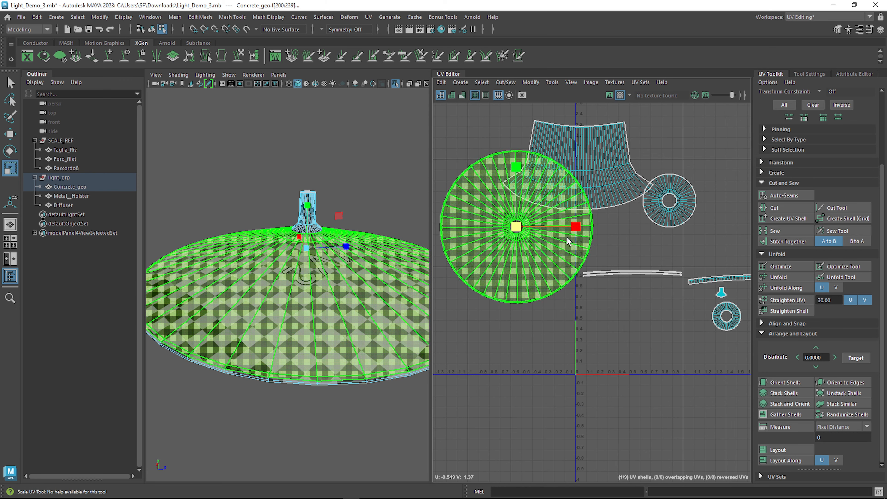
key(w)
drag(516, 230, 608, 334)
key(r)
key(w)
scroll(663, 367, up, 3)
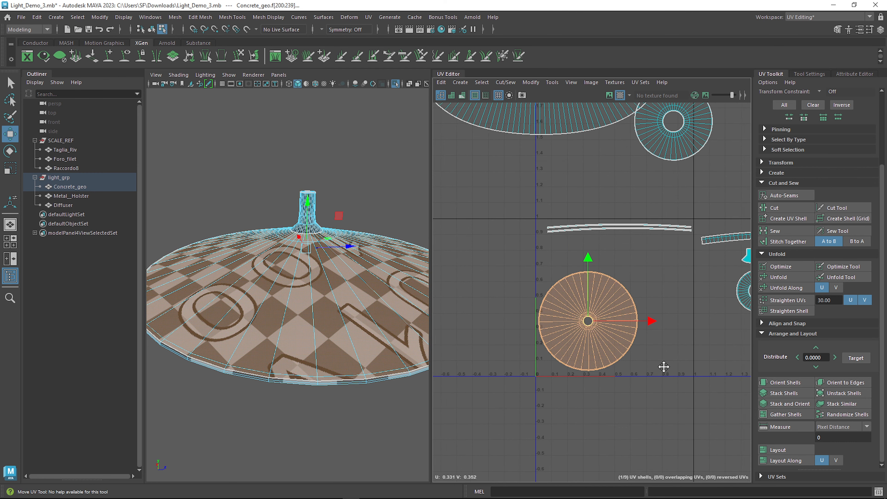
Step: Scale the upper-surface disc down slightly more and tuck it into the tile's lower-left corner
alt+middle_drag(663, 366, 606, 380)
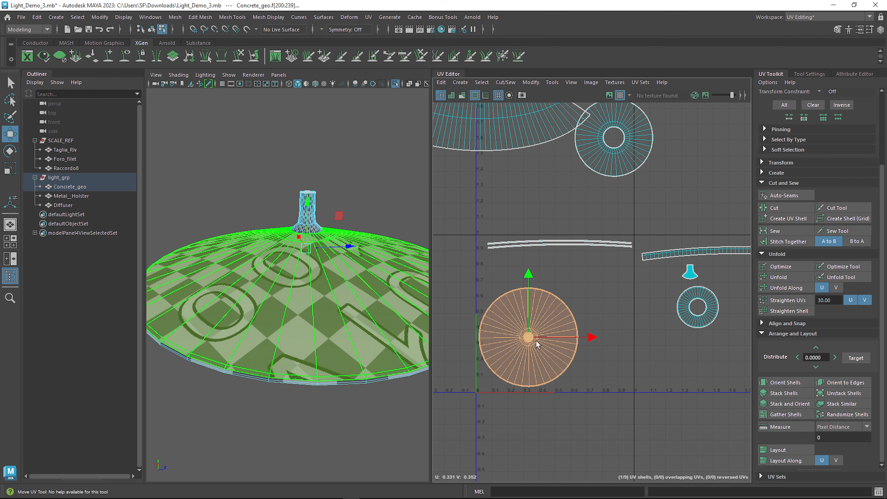
key(r)
drag(528, 338, 522, 350)
key(w)
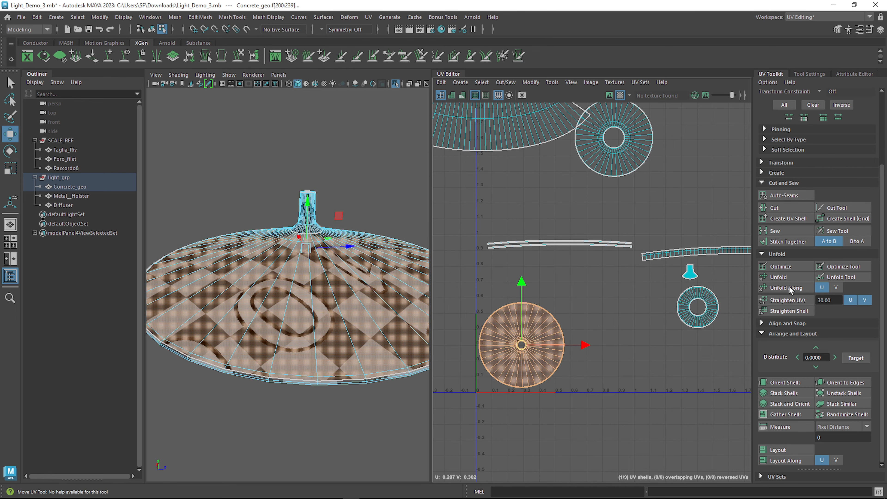
Step: Get the upper-surface disc's texel density with the map size at 4096
click(780, 163)
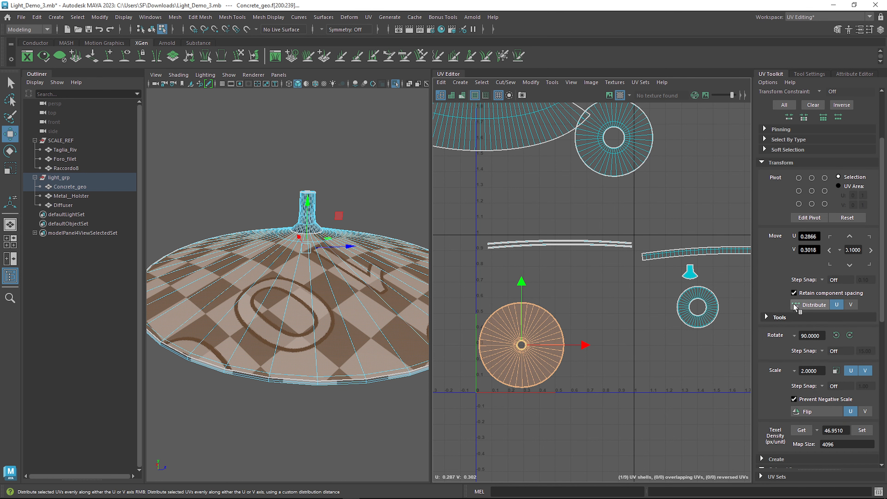
scroll(790, 350, down, 3)
click(788, 384)
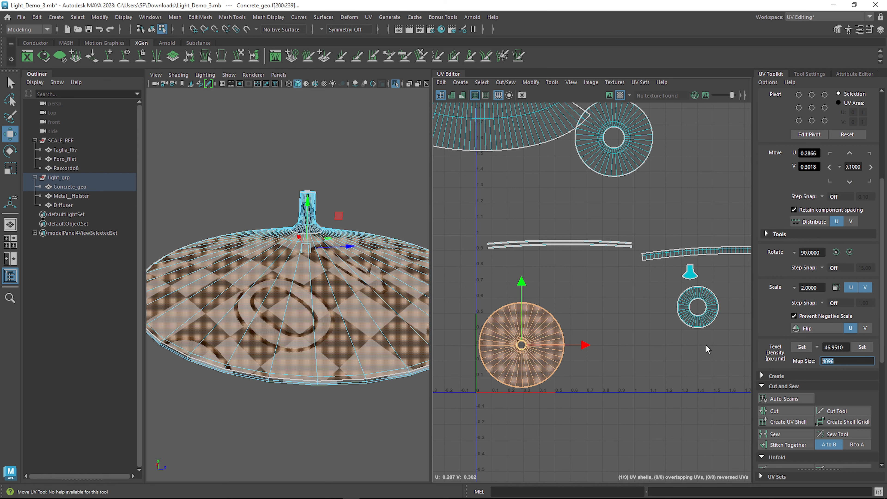
scroll(332, 336, down, 5)
scroll(327, 297, up, 1)
click(328, 293)
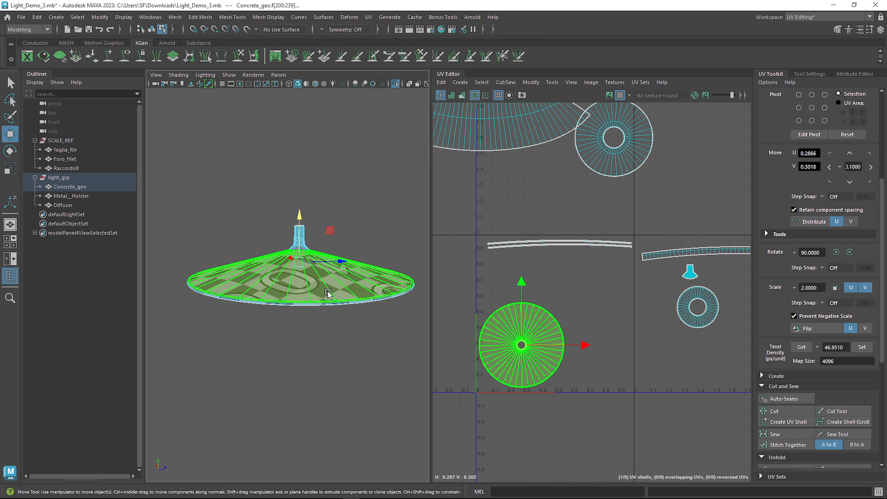
scroll(331, 289, up, 3)
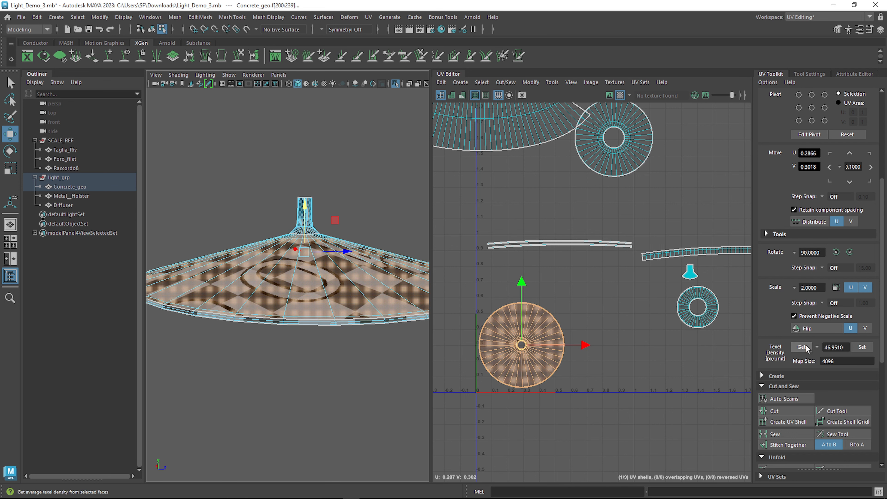
scroll(695, 266, down, 3)
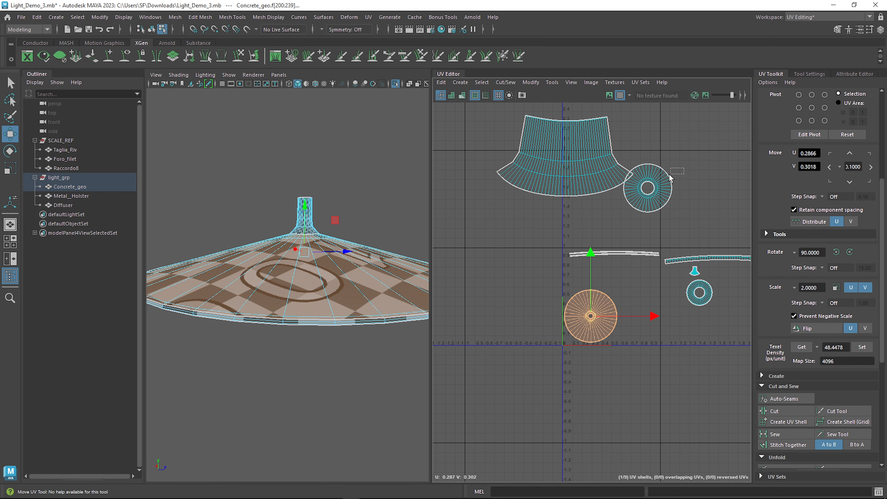
Step: Apply the 48.4478 texel density to the larger ring-shaped shell and place it inside the tile, beside the disc and below the rim strips
click(666, 178)
click(862, 347)
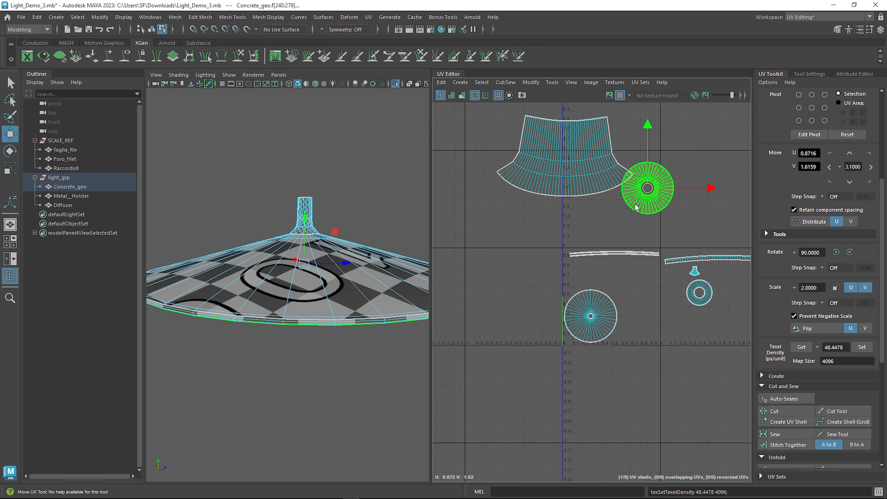
drag(646, 196, 627, 293)
scroll(638, 286, up, 3)
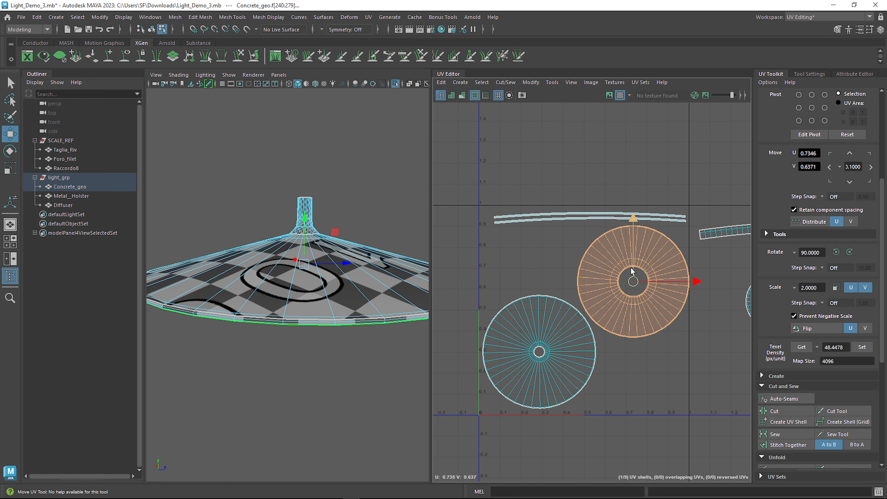
drag(635, 283, 631, 280)
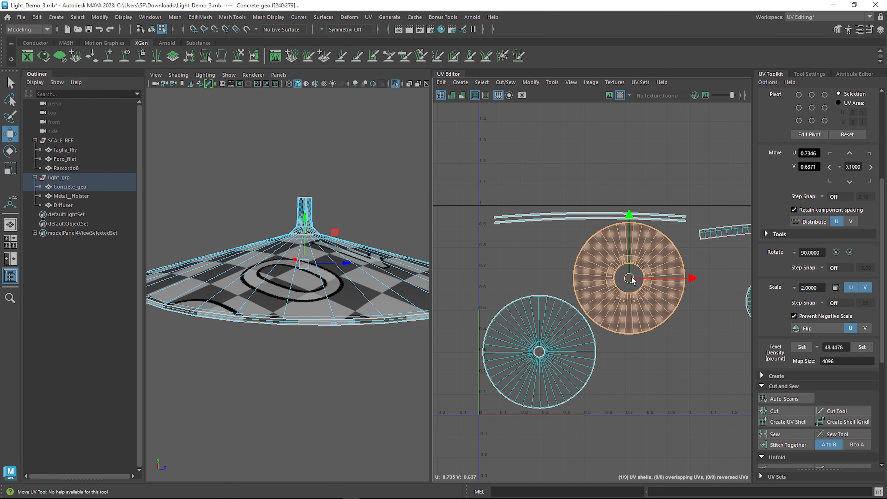
Step: Scale both rim strips up to span the UV tile's full width and move them against its top edge
click(550, 330)
click(575, 218)
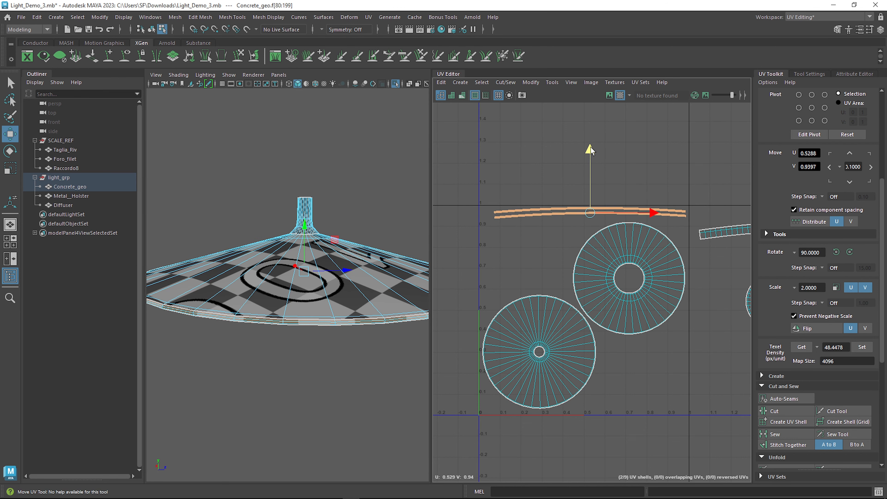
drag(589, 152, 589, 149)
key(r)
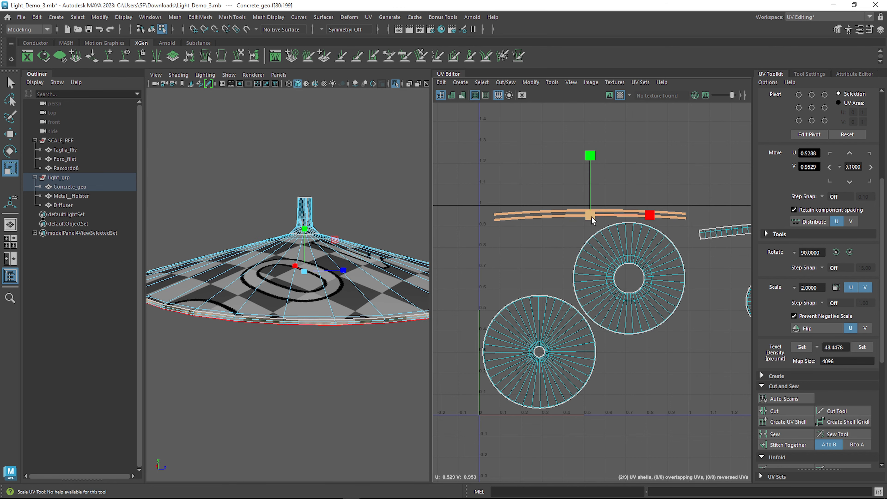
key(w)
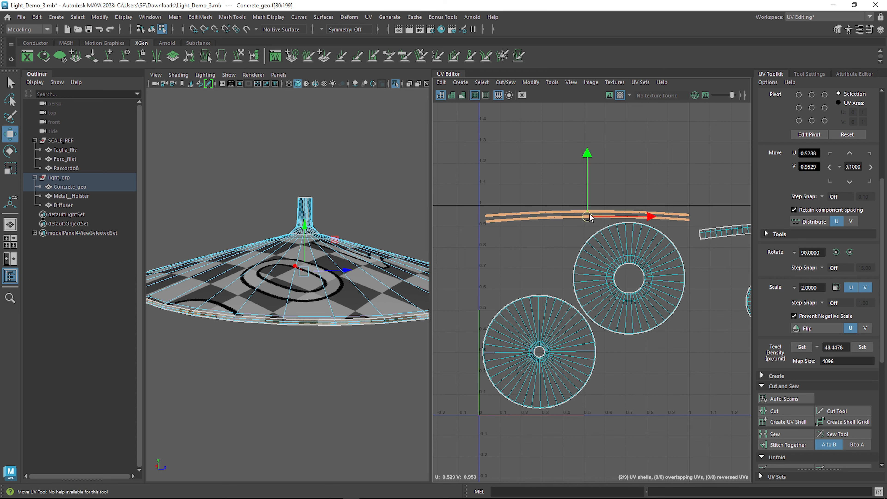
key(r)
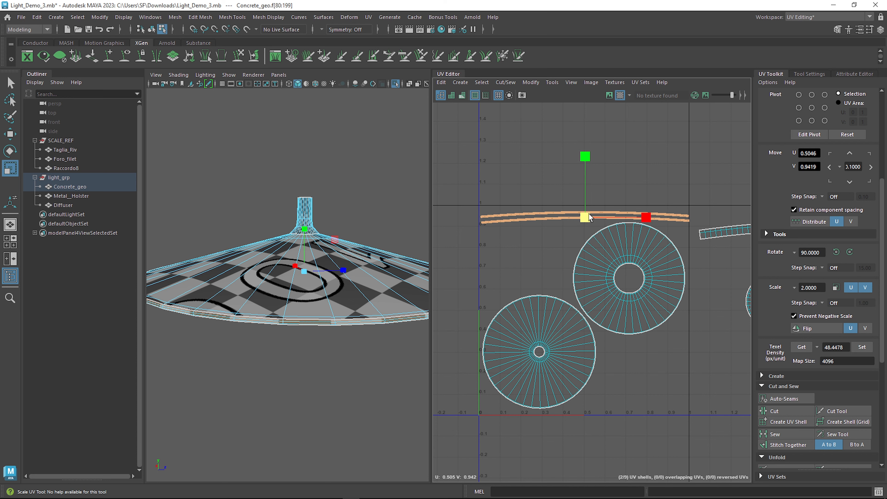
key(w)
drag(588, 214, 589, 212)
click(664, 185)
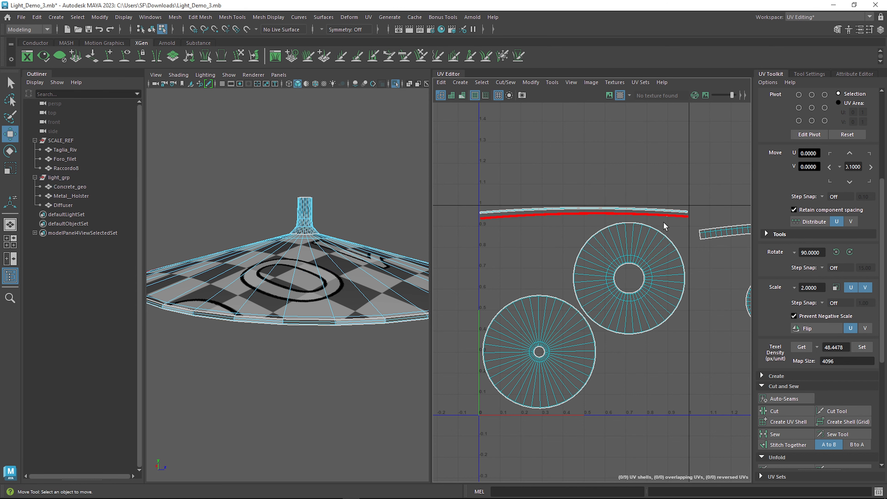
Step: Apply the 48.4478 texel density to the flared stem shell and move it into the tile between the rim strips and the discs
scroll(681, 195, up, 5)
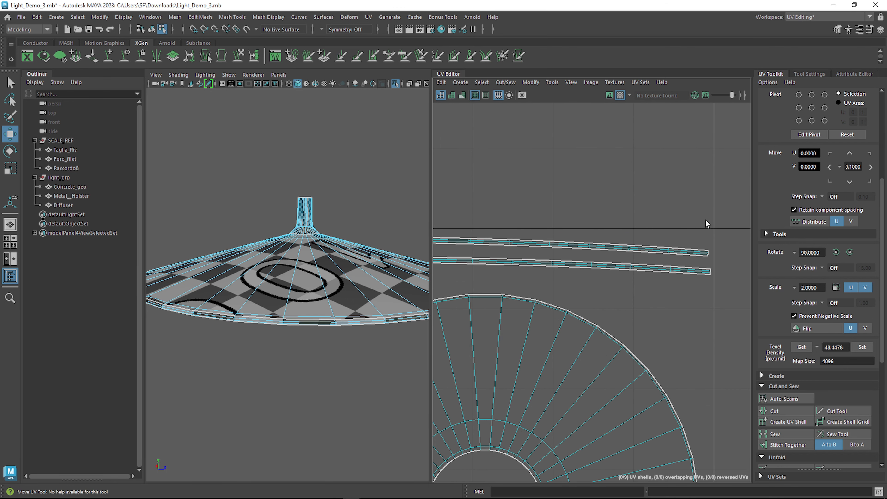
scroll(568, 252, down, 6)
scroll(580, 327, up, 3)
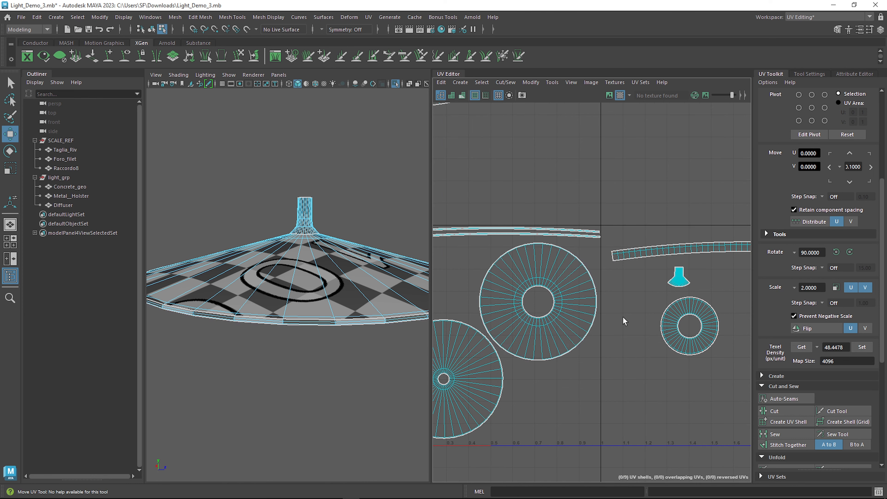
scroll(618, 399, down, 2)
scroll(298, 222, up, 4)
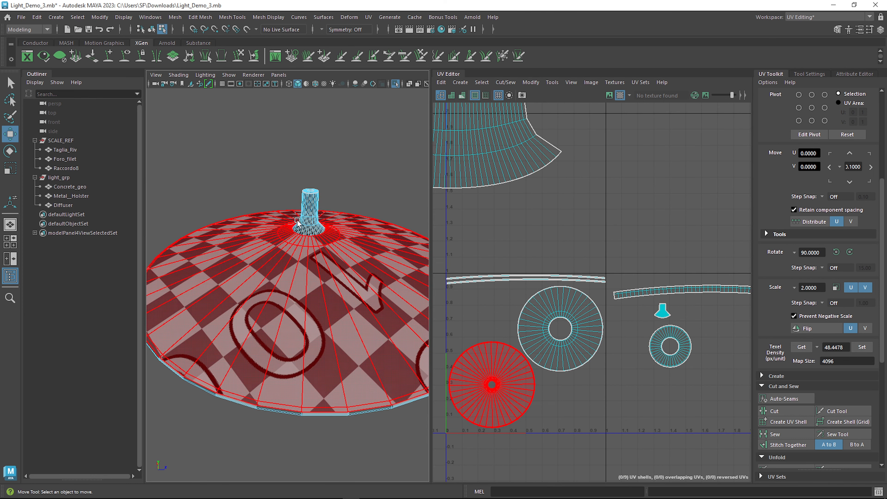
click(309, 210)
scroll(559, 195, up, 3)
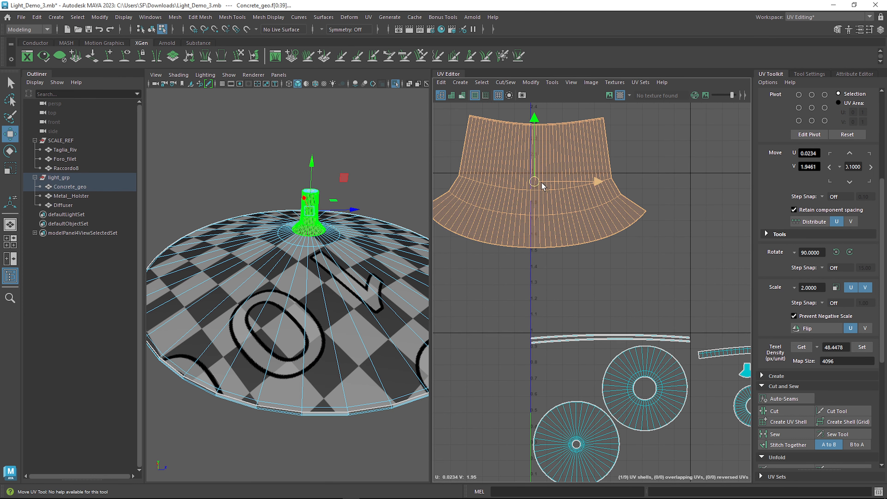
click(861, 348)
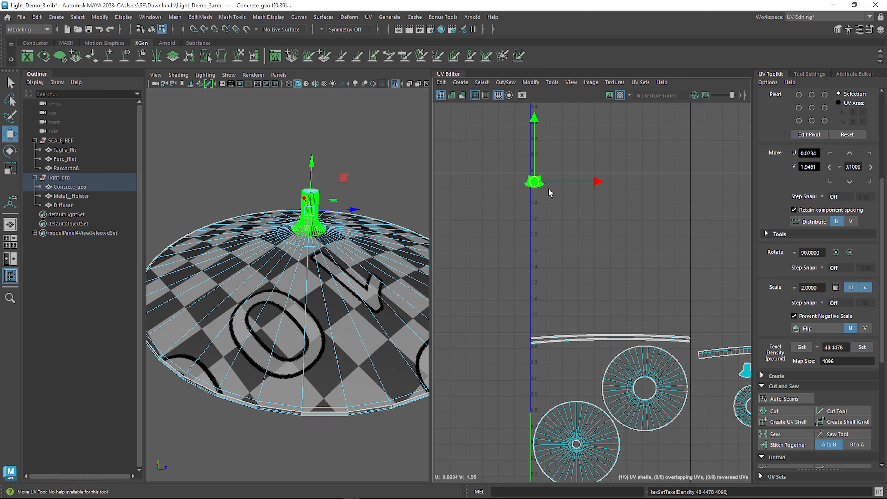
drag(537, 183, 591, 359)
alt+middle_drag(618, 386, 589, 247)
scroll(576, 242, up, 1)
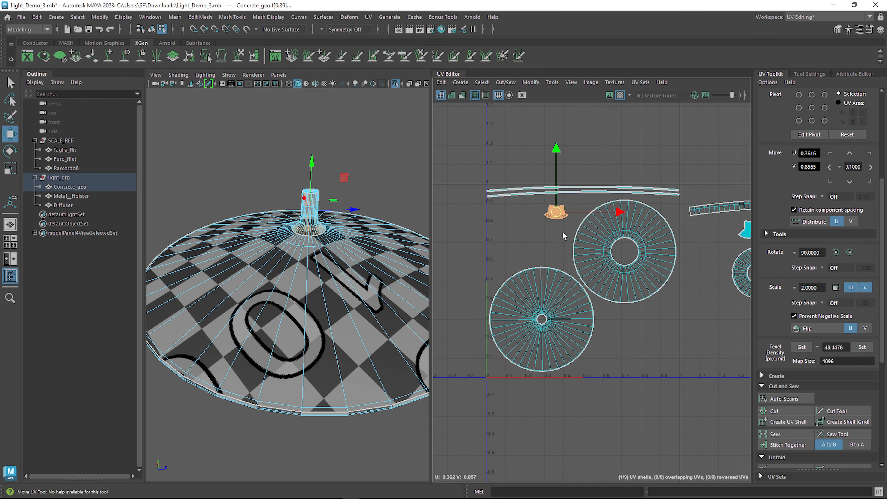
Step: Move the flared stem shell below the larger ring-shaped shell, at about U 0.80, V 0.25, and scale it up to roughly three times its size
drag(556, 211, 642, 327)
scroll(670, 367, up, 3)
alt+middle_drag(670, 366, 629, 350)
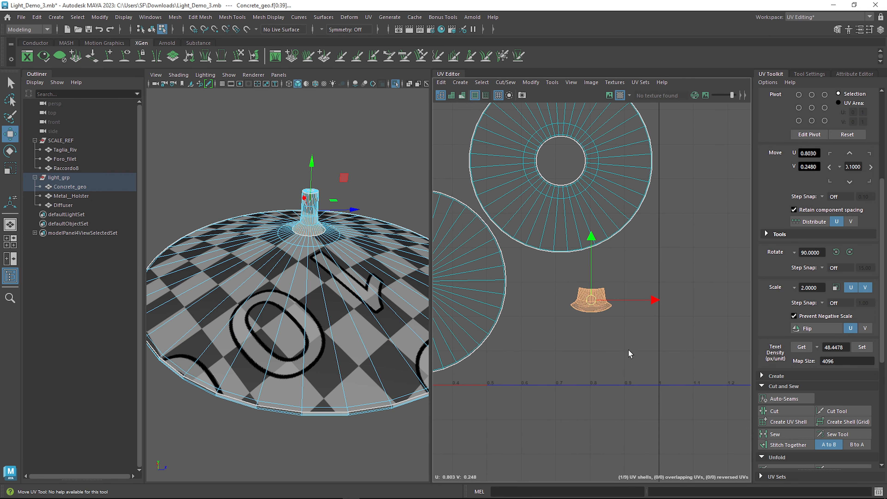
key(r)
drag(592, 303, 705, 284)
key(e)
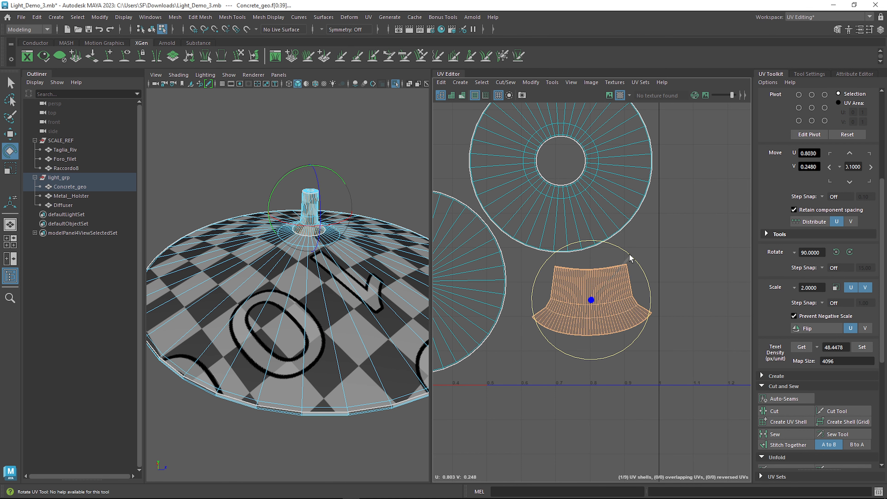
drag(630, 255, 630, 255)
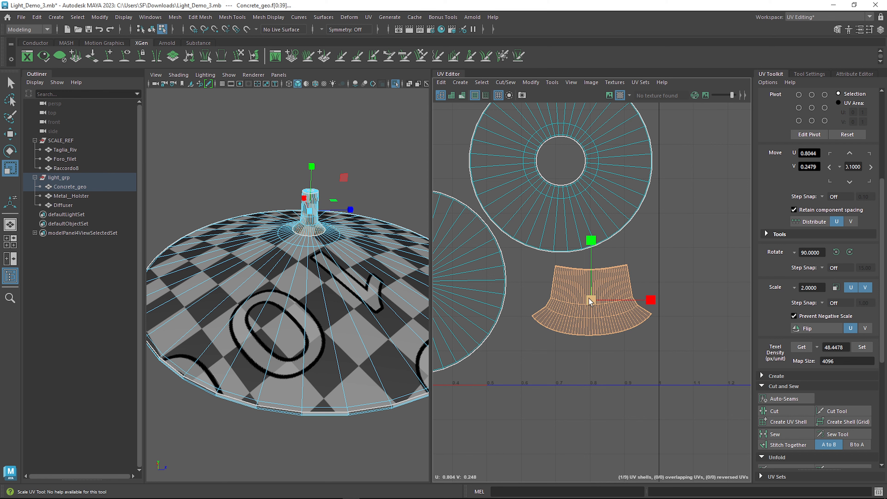
Step: Fit the enlarged stem shell between the solid disc and the tile edge, scaling it down slightly and placing it at about U 0.75, V 0.23
key(w)
drag(592, 300, 716, 186)
scroll(562, 273, down, 3)
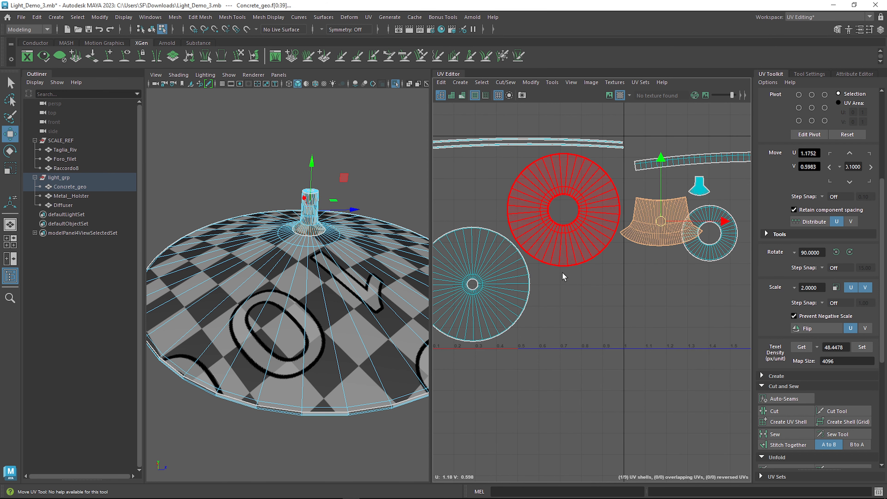
alt+middle_drag(560, 278, 635, 327)
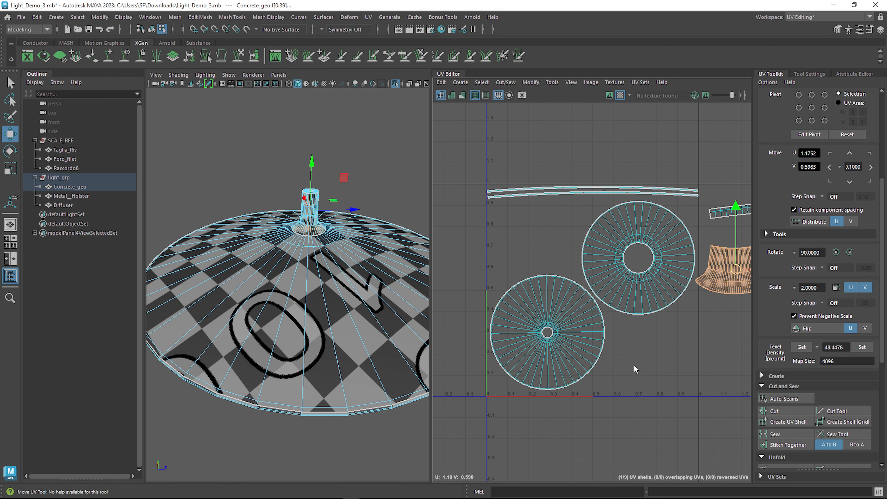
alt+middle_drag(679, 298, 618, 296)
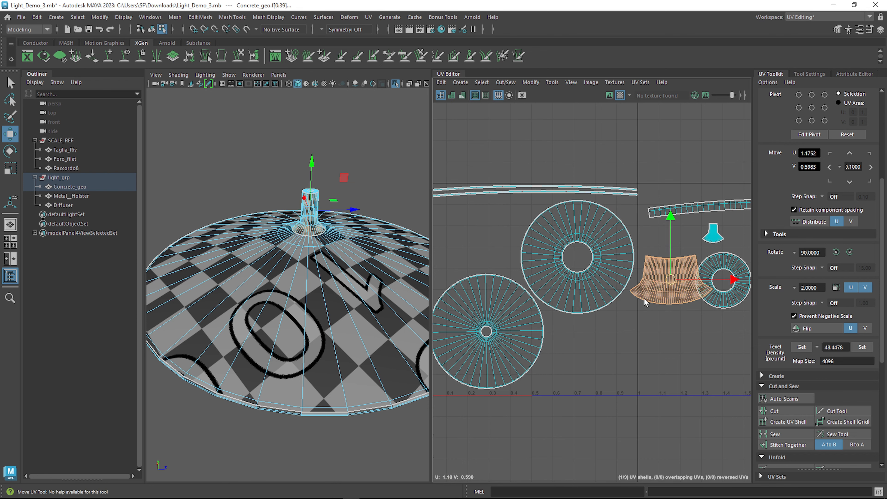
drag(645, 303, 560, 374)
key(r)
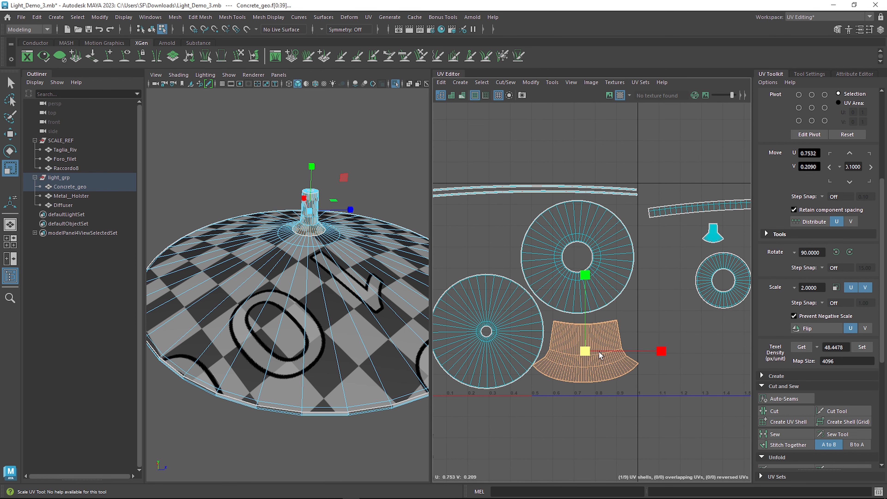
drag(598, 352, 584, 348)
key(w)
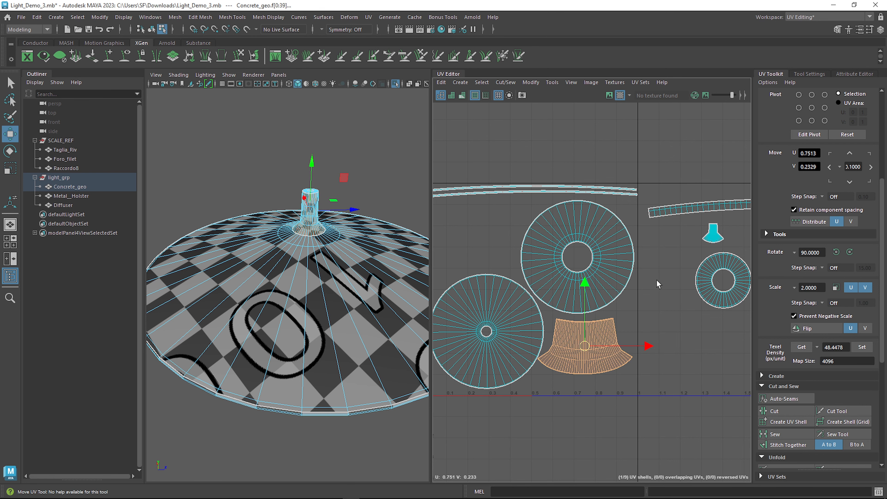
Step: Move the small ring-shaped shell into the hole of the larger ring-shaped shell and scale it down to fit
scroll(658, 285, down, 2)
click(705, 280)
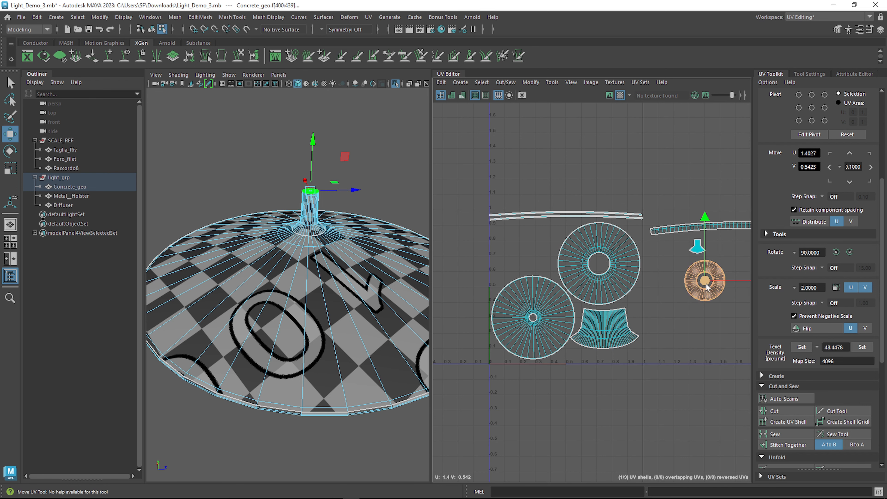
drag(707, 286, 576, 189)
scroll(617, 331, up, 4)
key(r)
key(w)
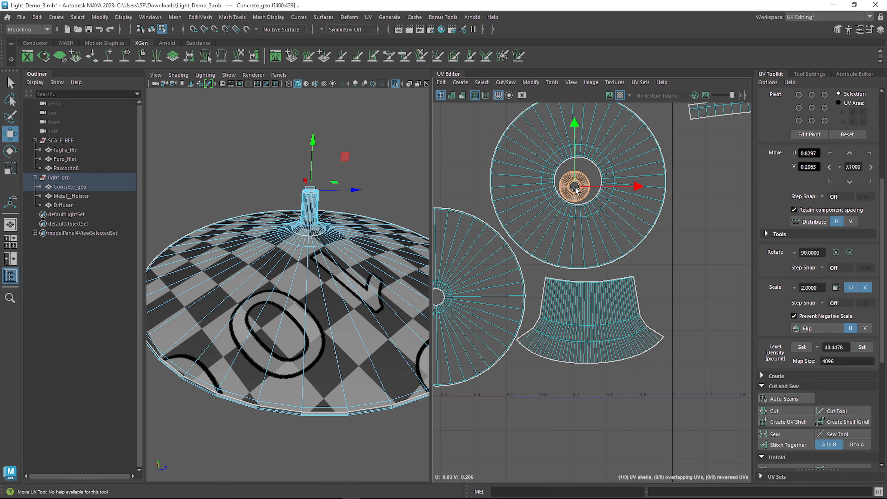
Step: Move the small flared shell into the tile's lower-right corner, at about U 0.94, V 0.07
key(a)
click(680, 306)
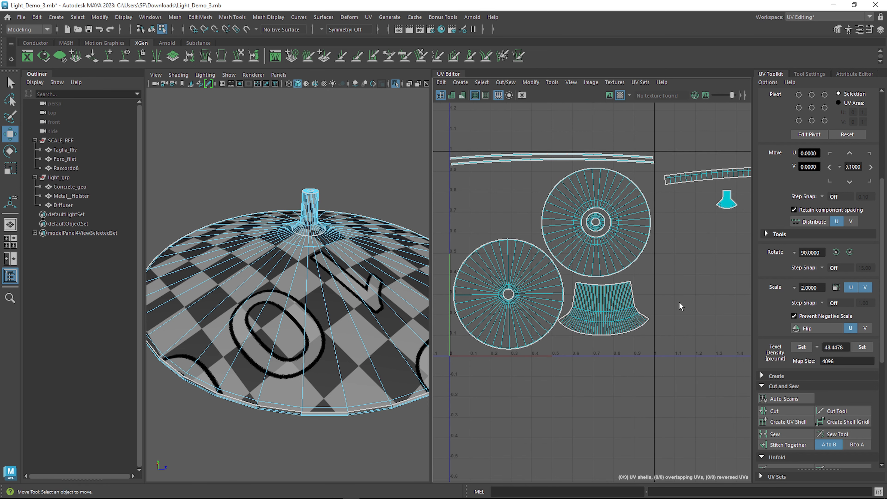
click(724, 205)
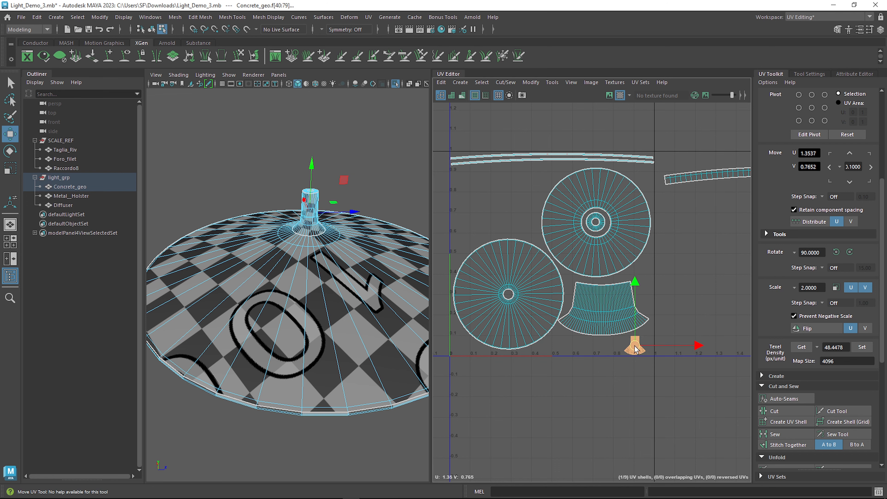
click(687, 293)
Step: Move the strip shell of the underside recess wall into the tile, directly below the two rim strips
click(698, 176)
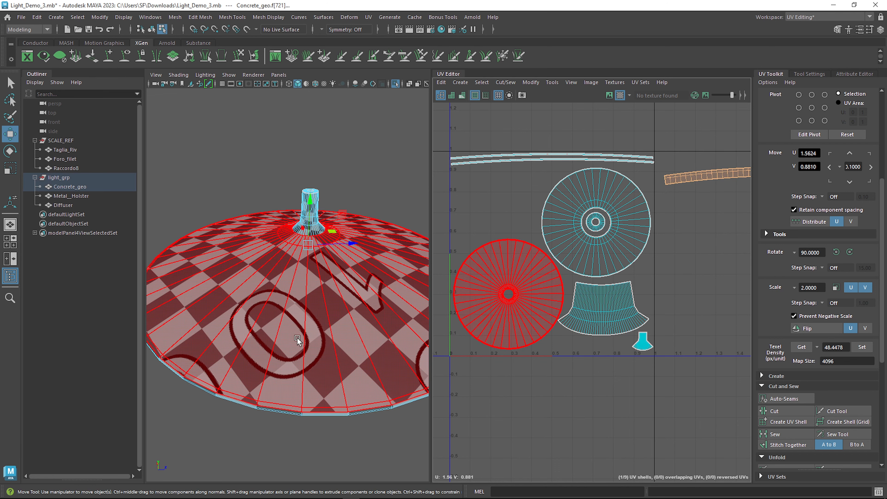
alt+drag(297, 340, 292, 294)
scroll(292, 294, up, 5)
scroll(676, 198, down, 3)
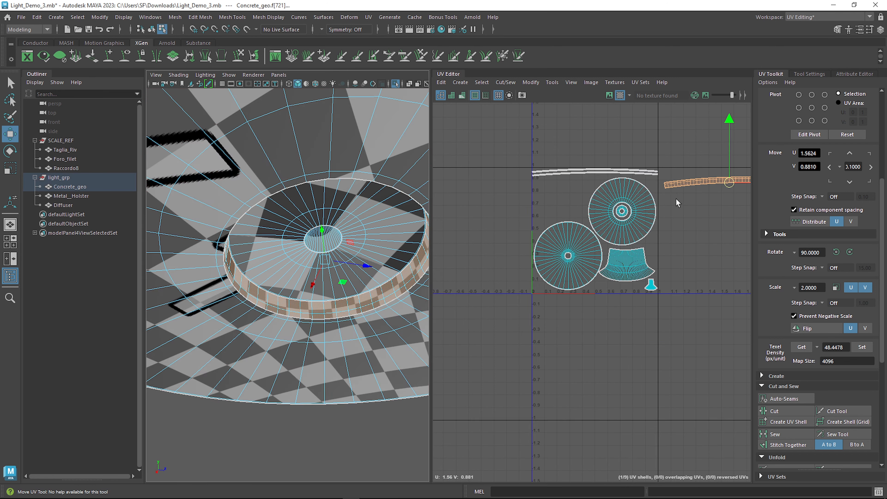
alt+middle_drag(715, 197, 633, 238)
drag(645, 227, 513, 224)
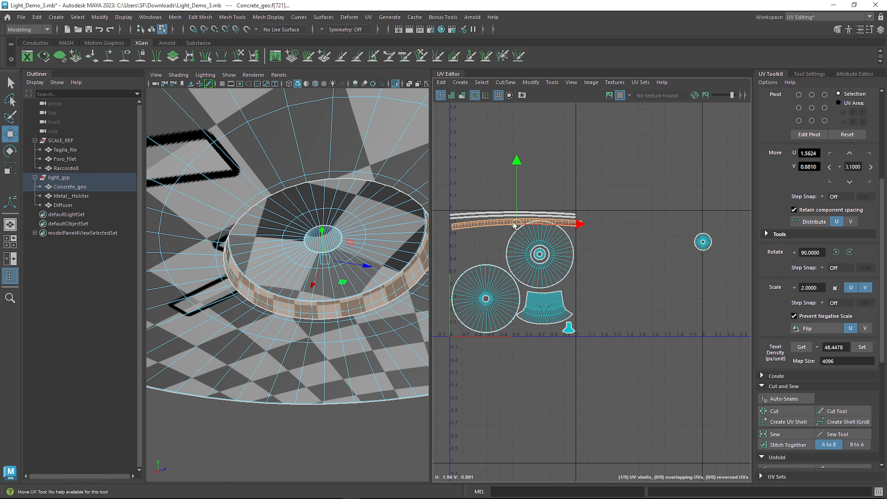
Step: Scale the recess wall strip down to fit the tile's width, level it by rotating, and center it at about U 0.51, V 0.91
scroll(511, 218, up, 5)
scroll(567, 254, down, 2)
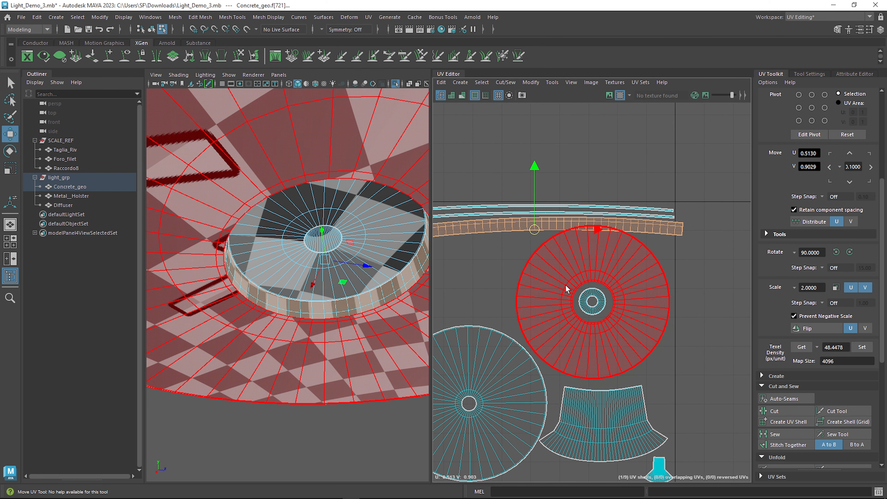
key(r)
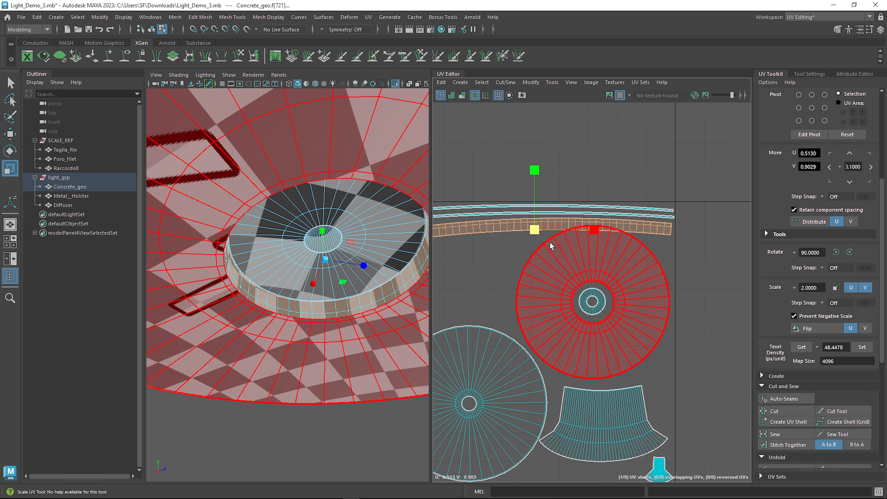
alt+middle_drag(549, 242, 594, 244)
key(e)
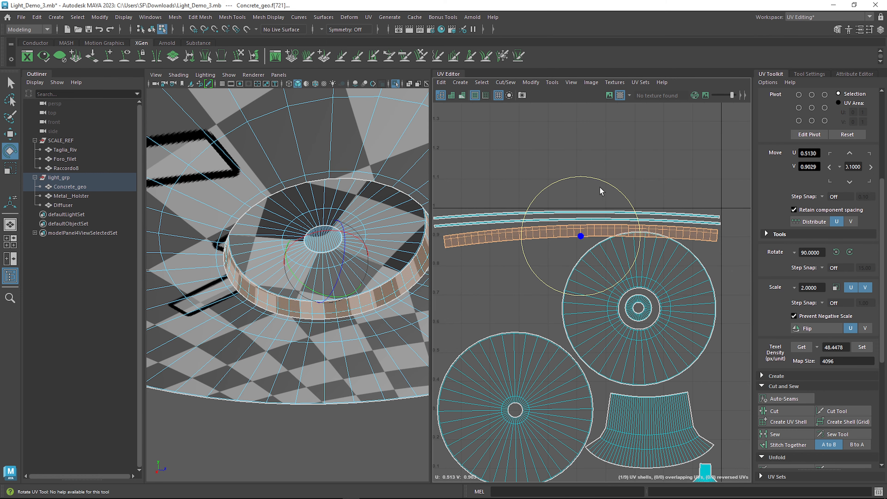
key(w)
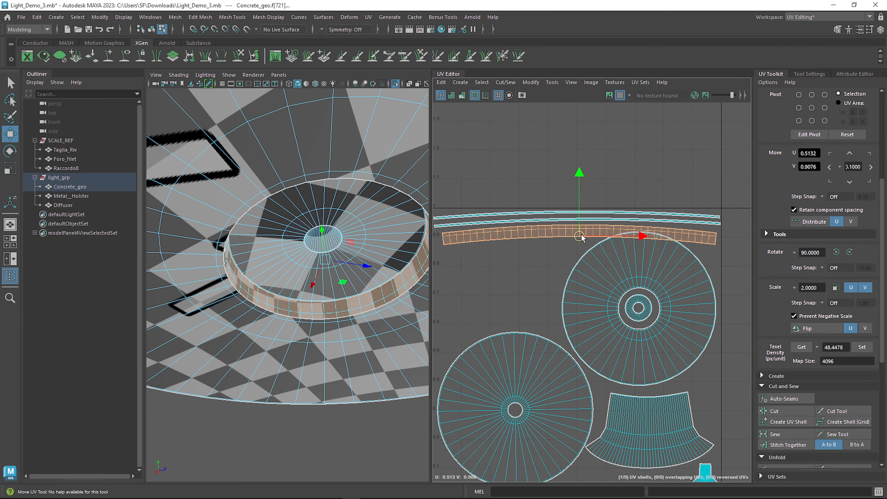
Step: Move the solid disc shell towards the tile's lower-left corner, to about U 0.28, V 0.27
alt+middle_drag(647, 239, 648, 197)
click(551, 377)
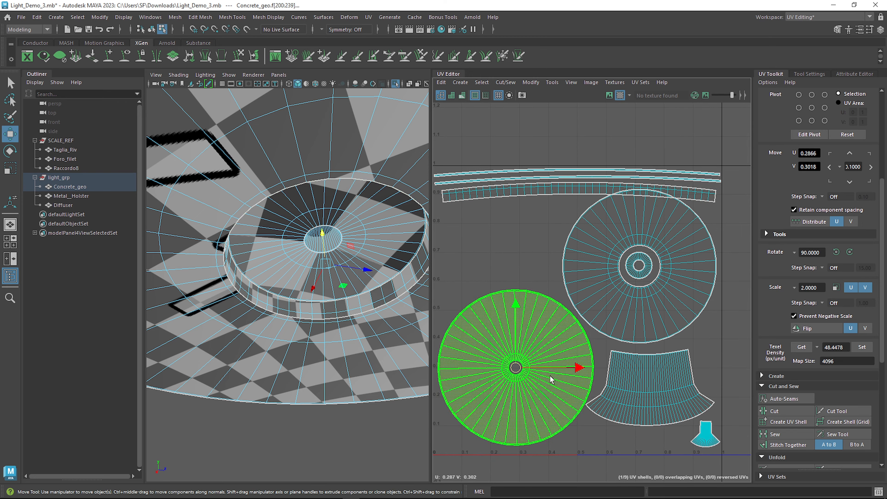
alt+middle_drag(546, 346, 578, 302)
mouse_move(551, 326)
mouse_down()
mouse_move(541, 330)
mouse_move(546, 344)
mouse_move(548, 333)
mouse_up()
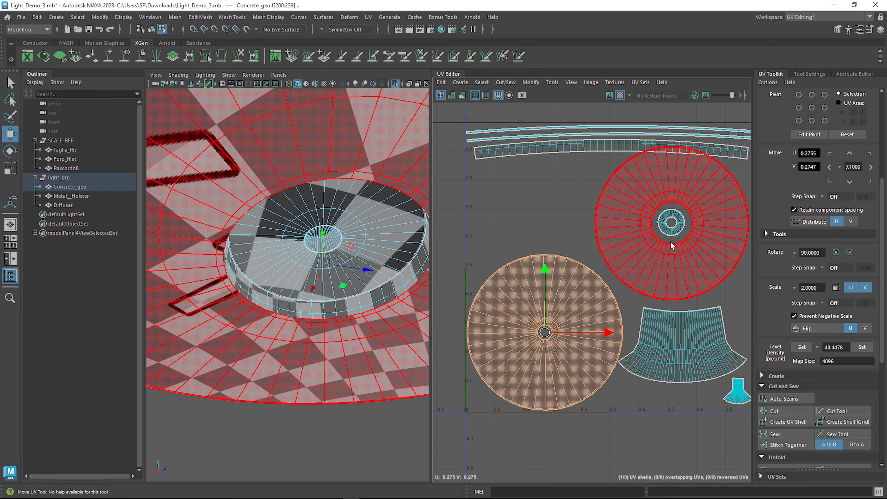
Step: Lower the larger ring-shaped shell clear of the strips and shift the stem shell below it, to about U 0.73, V 0.18
click(712, 337)
alt+middle_drag(712, 337, 677, 317)
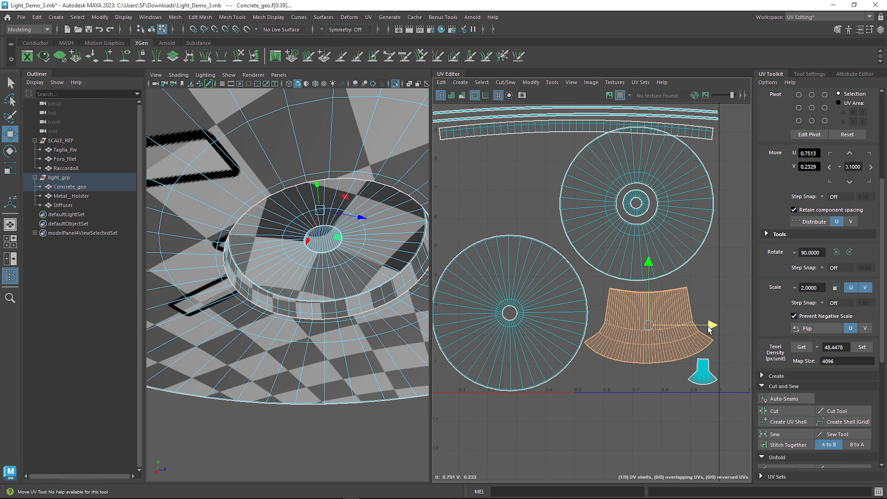
click(644, 234)
drag(636, 205, 641, 226)
click(664, 311)
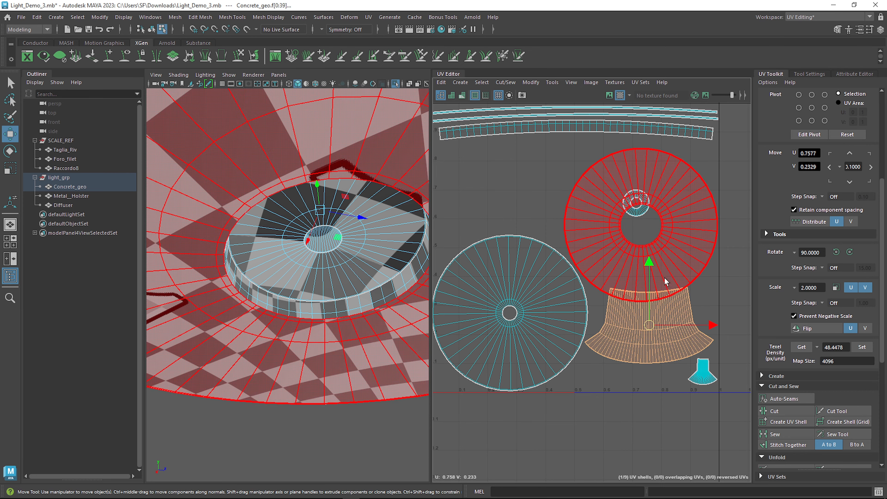
drag(646, 261, 647, 276)
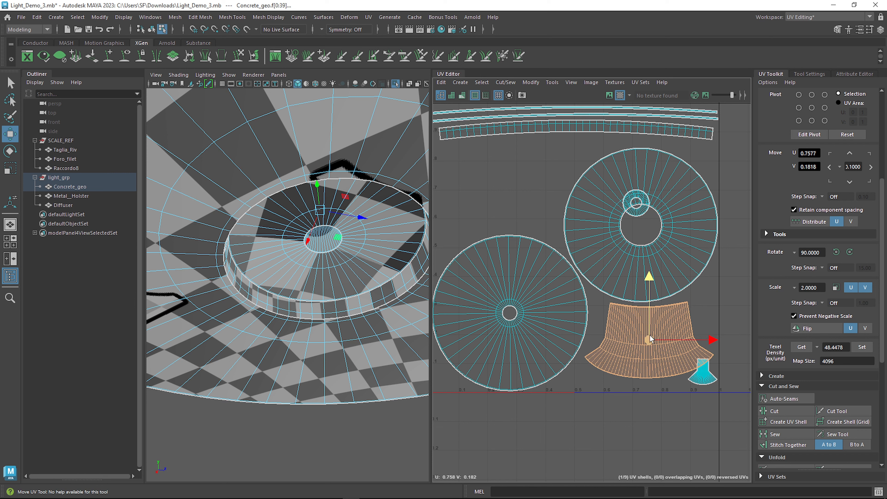
drag(649, 338, 642, 338)
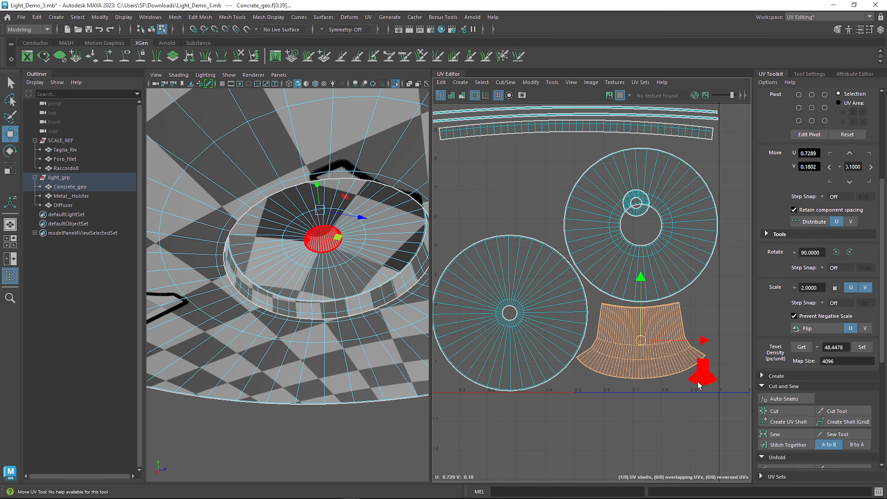
Step: Move the small flared shell up beside the stem shell, to about U 0.93, V 0.23, and recenter the small ring in the larger ring's hole
click(702, 367)
drag(702, 369, 704, 314)
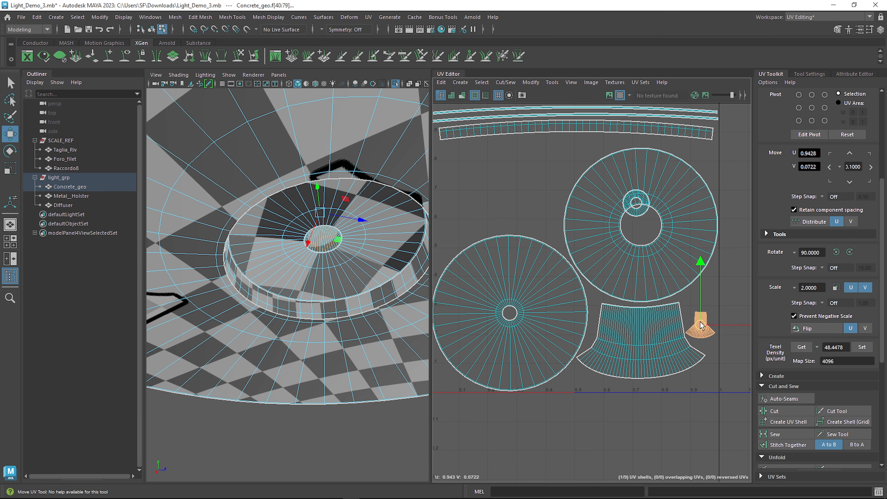
click(635, 203)
drag(636, 202, 643, 225)
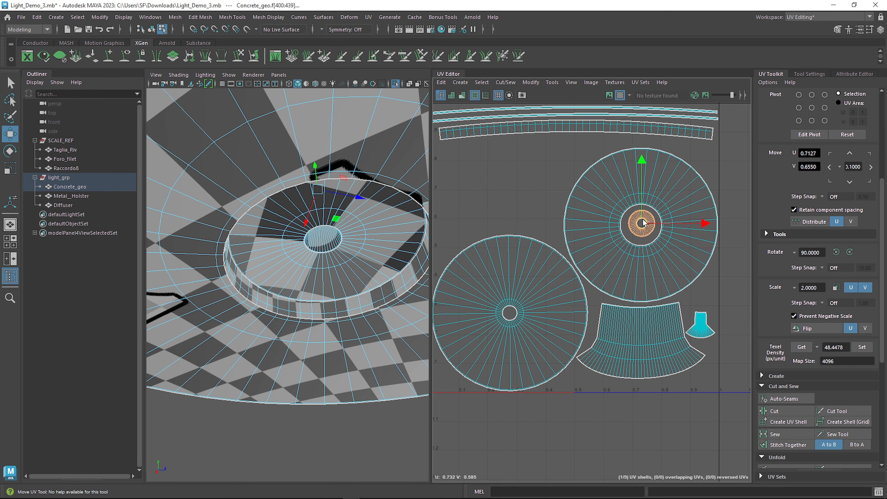
Step: Reposition the recess wall strip at about U 0.50, V 0.90 and scale it to span the tile's width
click(649, 127)
alt+middle_drag(641, 179, 663, 247)
drag(588, 186, 589, 184)
key(r)
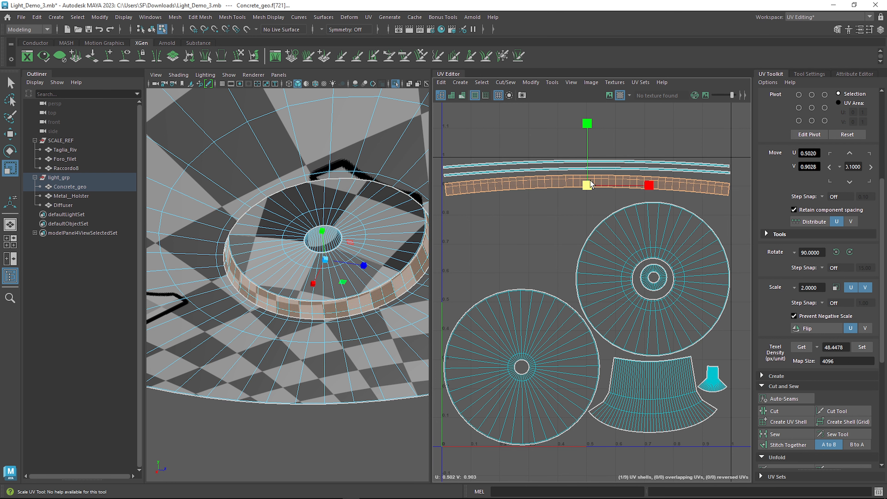
Step: Move the recess's circular face shell from outside the tile into the free space between the strips and the two large discs
click(727, 245)
scroll(722, 245, down, 4)
alt+middle_drag(708, 243, 669, 257)
click(720, 253)
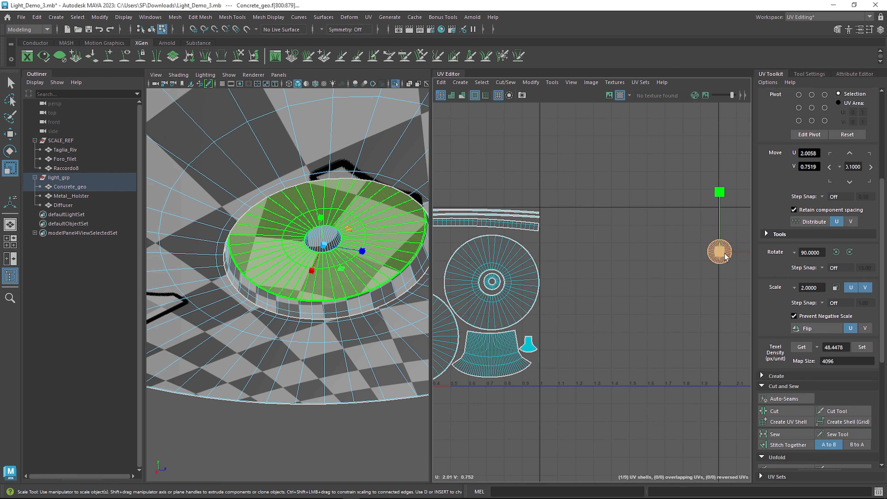
key(w)
drag(724, 257, 494, 237)
alt+middle_drag(495, 237, 660, 227)
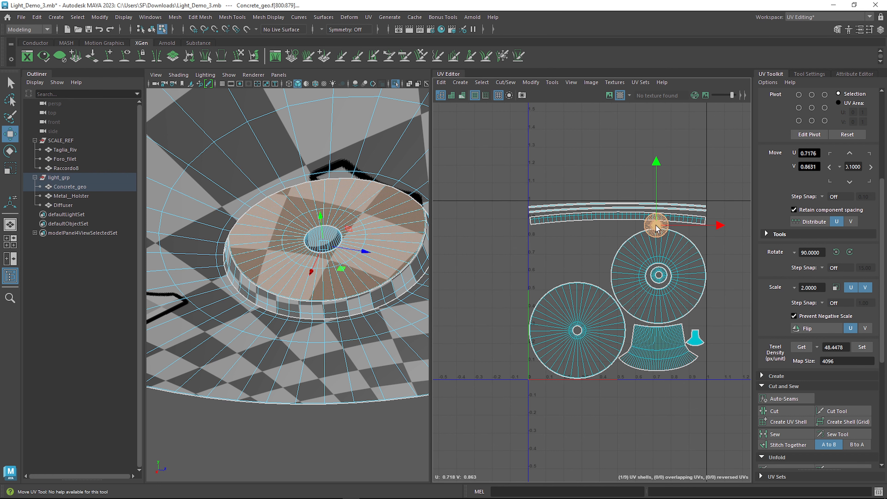
drag(657, 229, 611, 235)
click(468, 327)
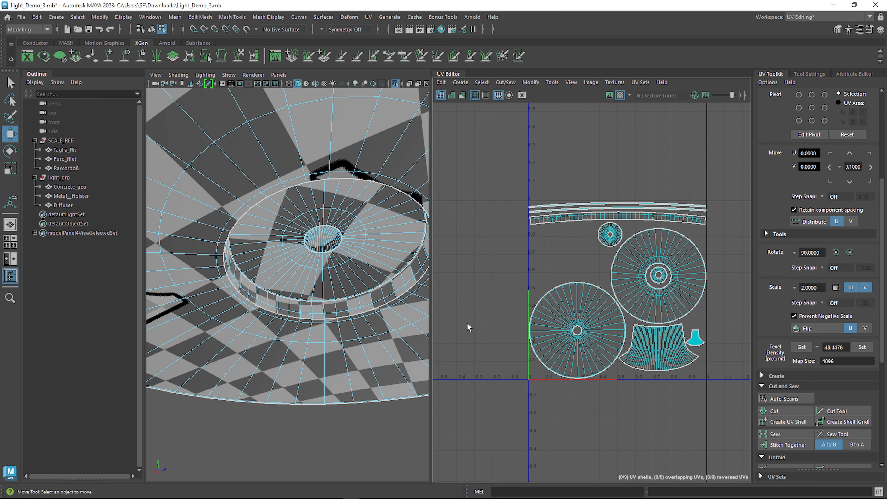
Step: Check the checker pattern around the recess and on the whole lamp shade, then save the scene
alt+drag(335, 249, 316, 219)
click(315, 214)
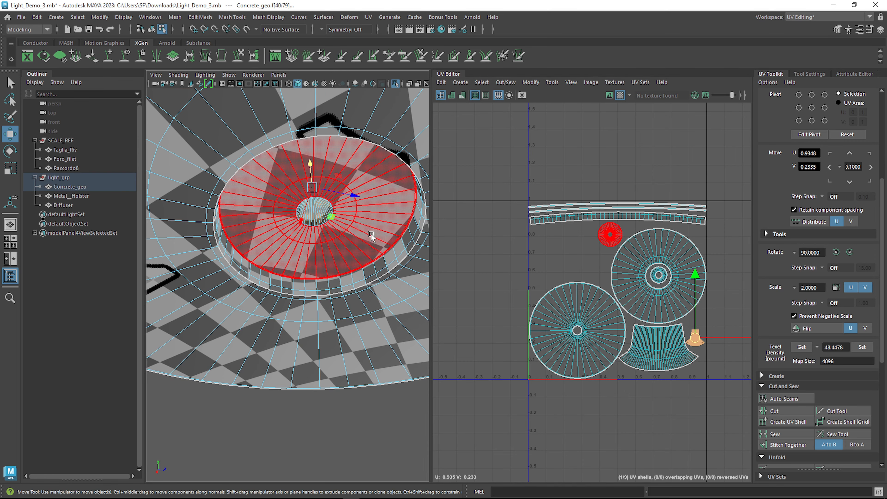
alt+drag(371, 234, 368, 279)
scroll(369, 279, down, 6)
scroll(648, 299, down, 5)
alt+middle_drag(671, 333, 606, 321)
key(ctrl+s)
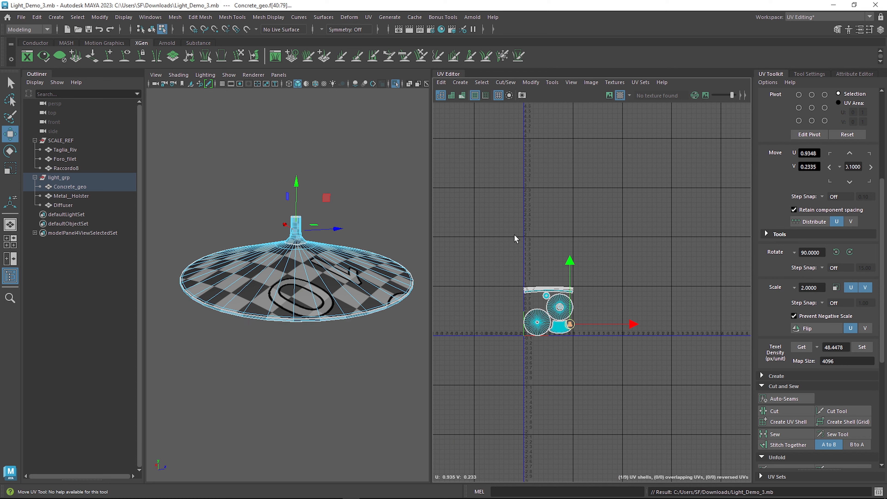
Step: Return Concrete_geo to object mode and select the Metal__Holster object
right_drag(307, 232, 342, 213)
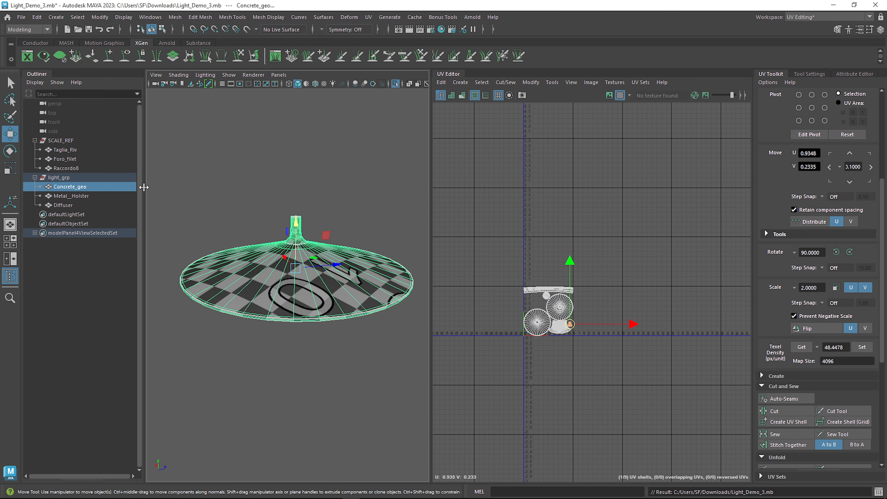
click(71, 196)
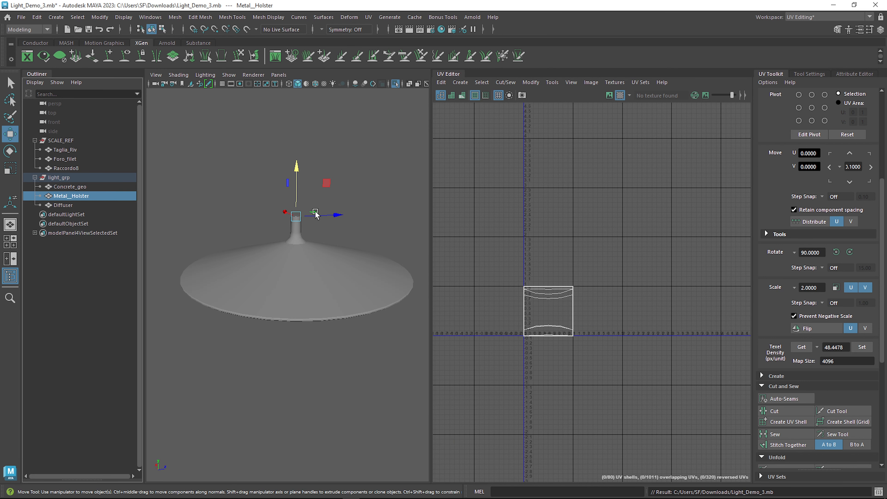
Step: Isolate the Metal__Holster object in the perspective view and frame it
key(h)
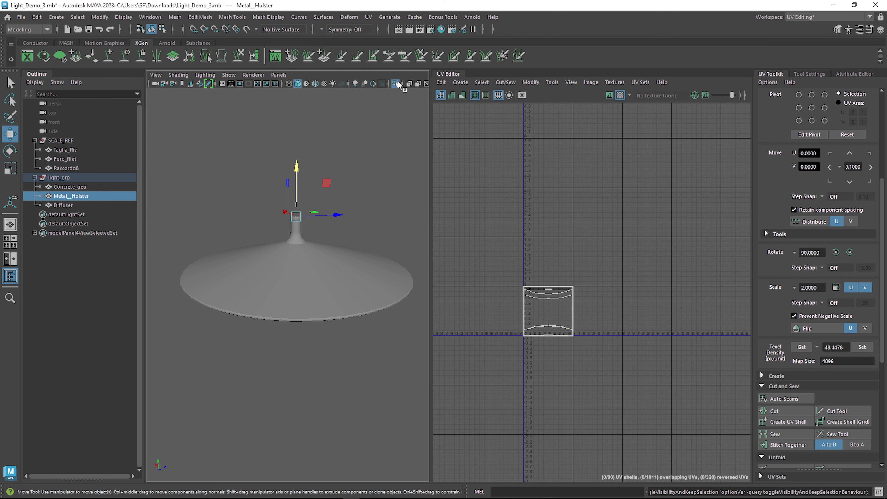
click(397, 84)
scroll(343, 148, up, 5)
alt+middle_drag(346, 227, 343, 289)
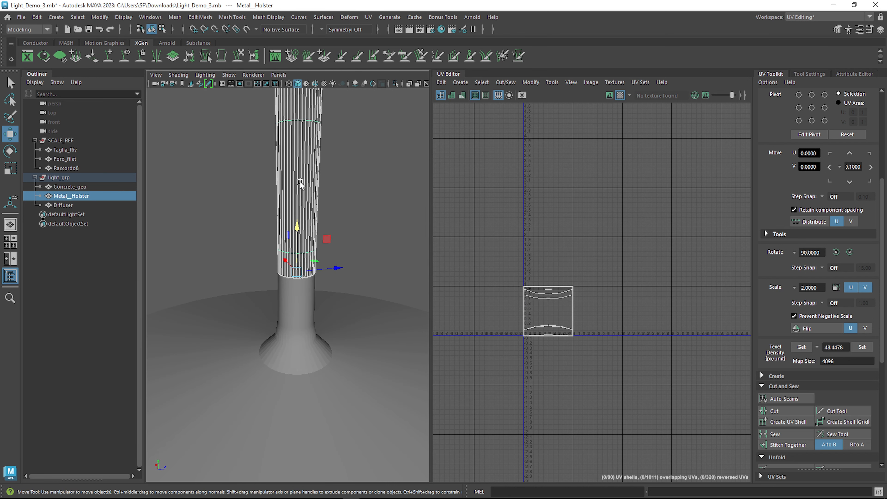
key(ctrl+1)
key(f)
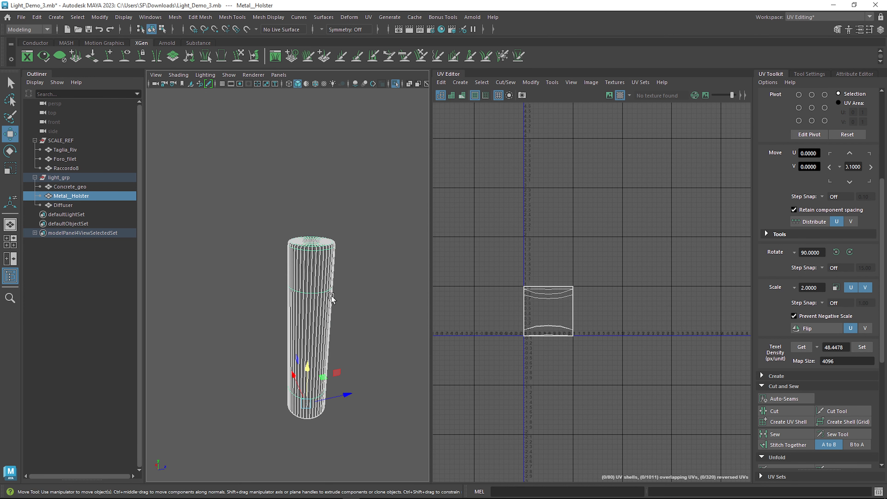
Step: Cut the holster's existing UVs along the inner and outer edge loops of its top ring
alt+drag(331, 295, 325, 313)
scroll(325, 313, up, 8)
key(1)
scroll(328, 279, up, 4)
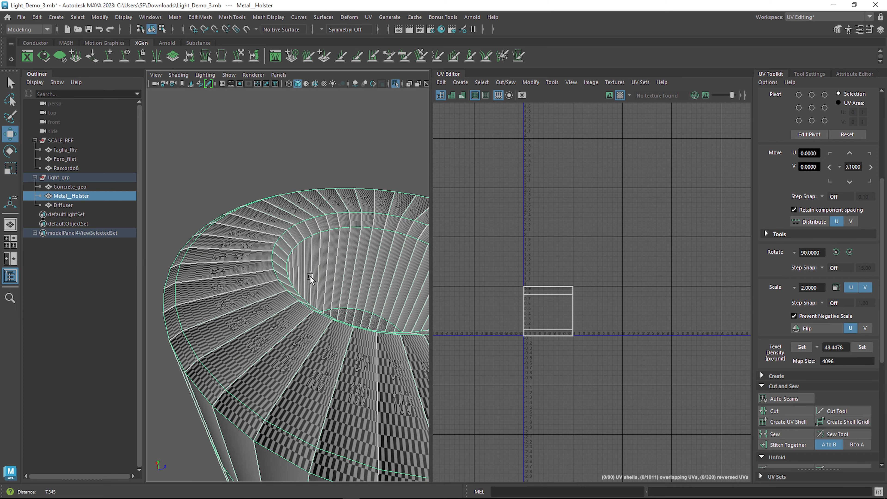
scroll(310, 277, up, 4)
scroll(324, 260, down, 10)
scroll(310, 254, up, 6)
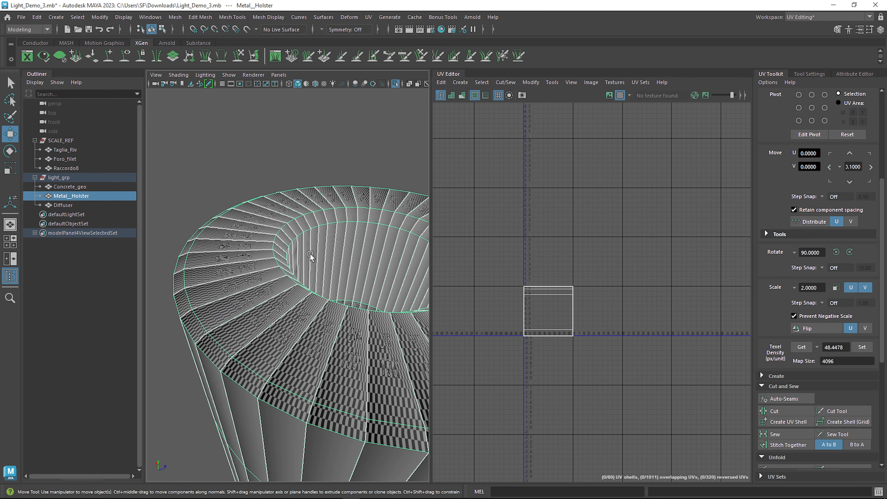
right_click(290, 221)
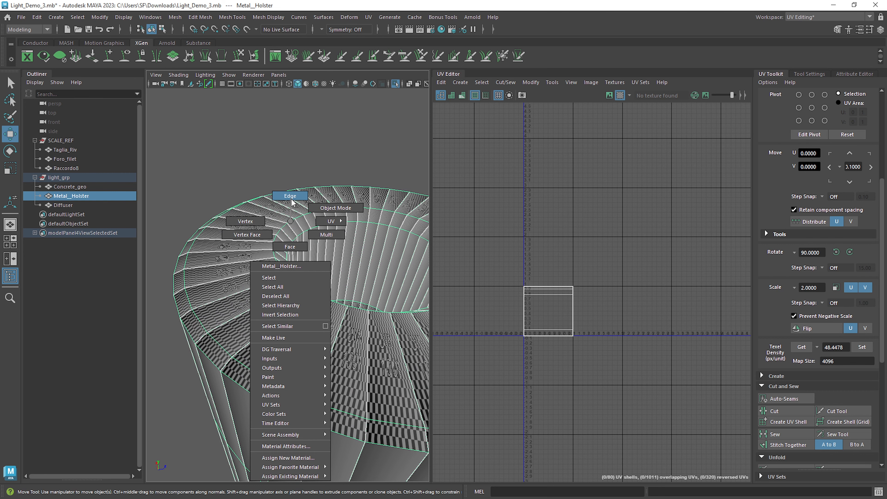
click(292, 199)
click(290, 221)
alt+drag(290, 221, 363, 285)
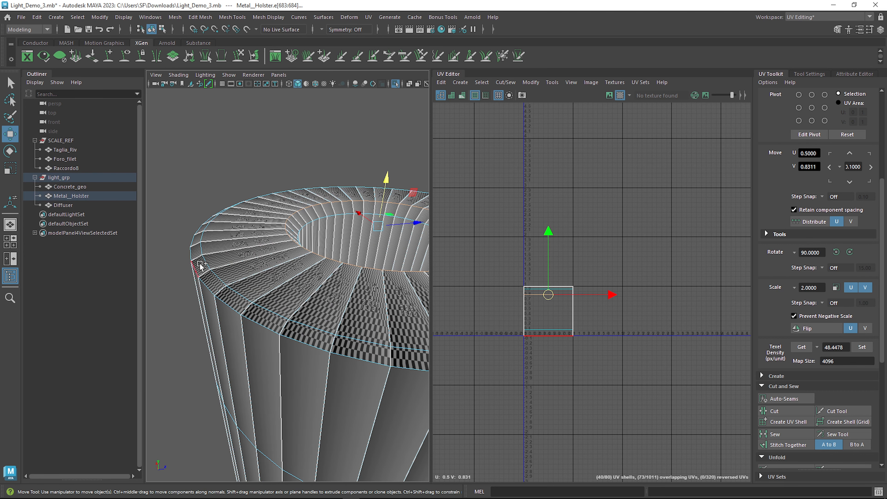
click(792, 414)
scroll(281, 385, down, 5)
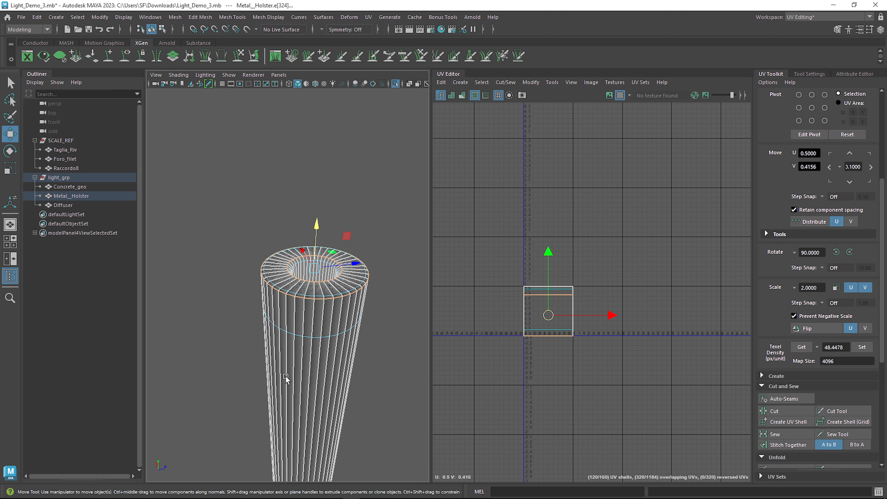
Step: Return Metal__Holster to object mode and give it a new camera-based UV projection
alt+middle_drag(323, 312, 322, 265)
right_drag(313, 264, 358, 220)
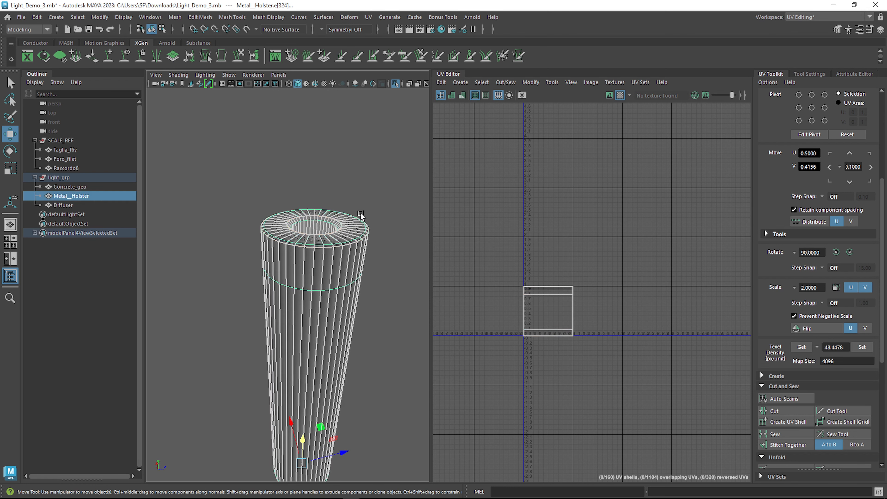
click(369, 18)
click(388, 89)
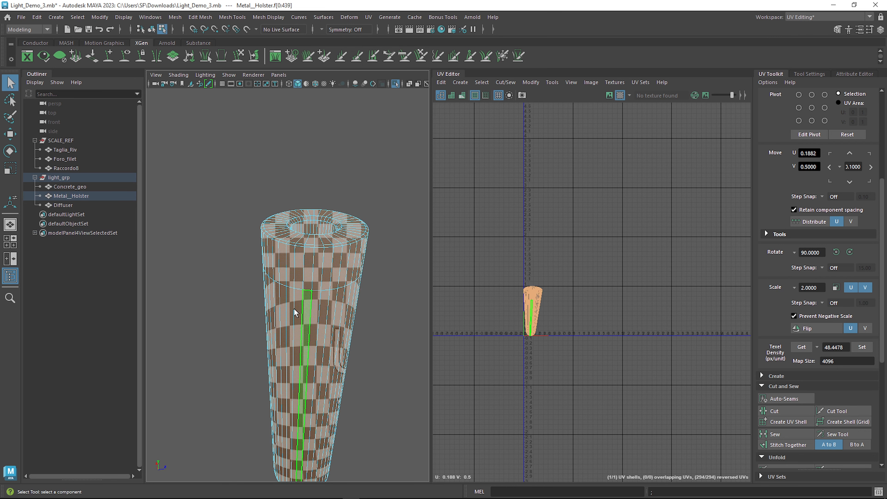
Step: Select the inner and outer edge loops of the holster's top ring and cut the UVs along them
right_drag(291, 234, 345, 208)
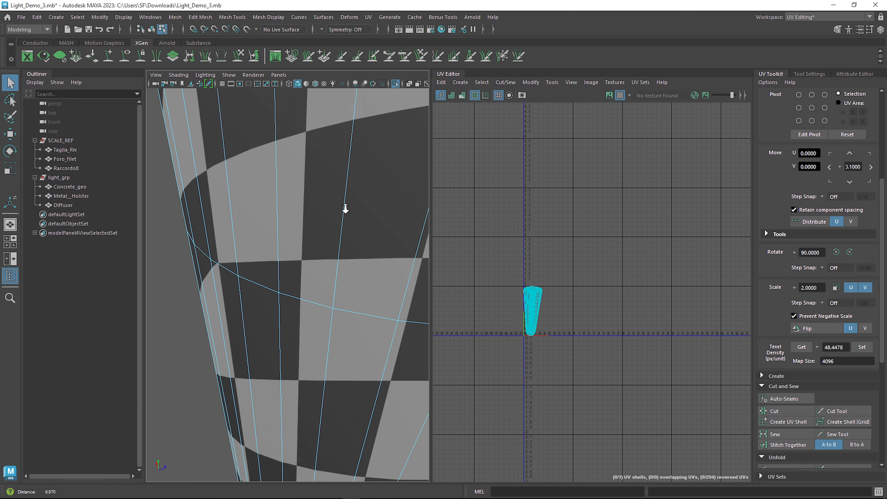
alt+middle_drag(345, 208, 337, 252)
right_drag(308, 227, 302, 212)
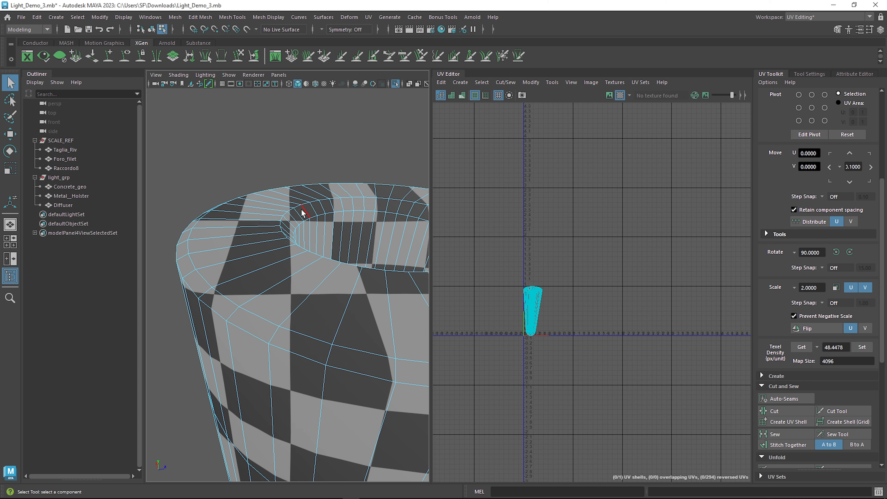
double_click(299, 208)
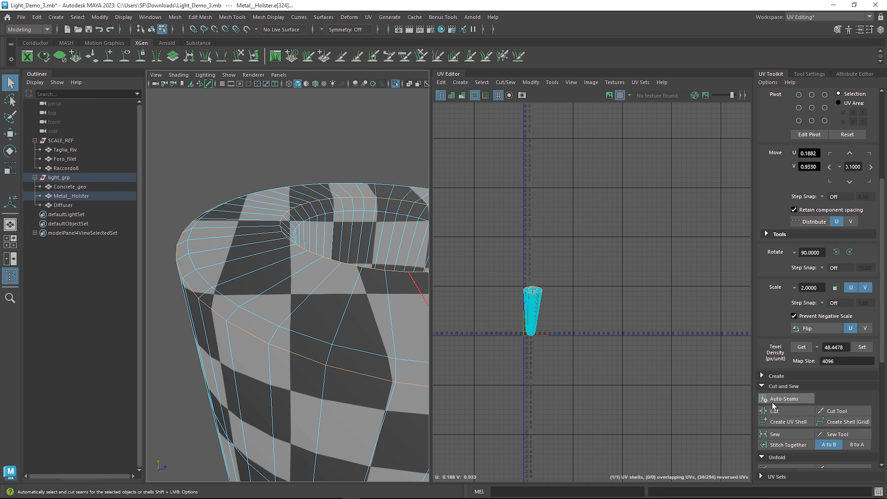
click(774, 411)
Step: Cut the UVs along the inner and outer edge loops of the holster's bottom ring
alt+right_drag(363, 314, 297, 337)
alt+drag(297, 337, 293, 258)
alt+right_drag(259, 255, 317, 272)
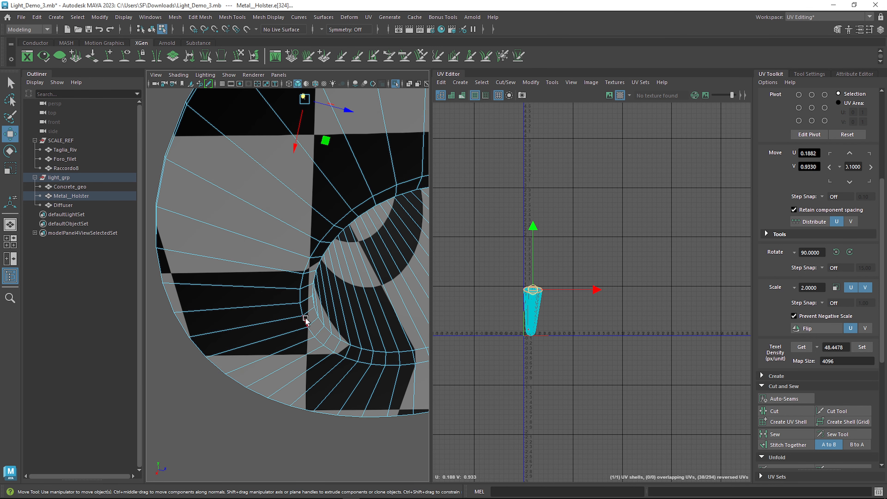
double_click(316, 312)
alt+drag(184, 233, 249, 228)
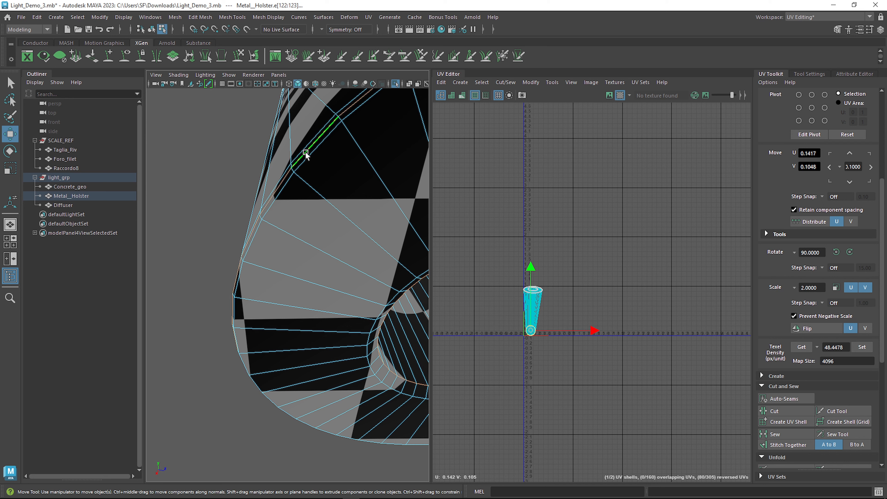
double_click(329, 161)
scroll(357, 201, down, 8)
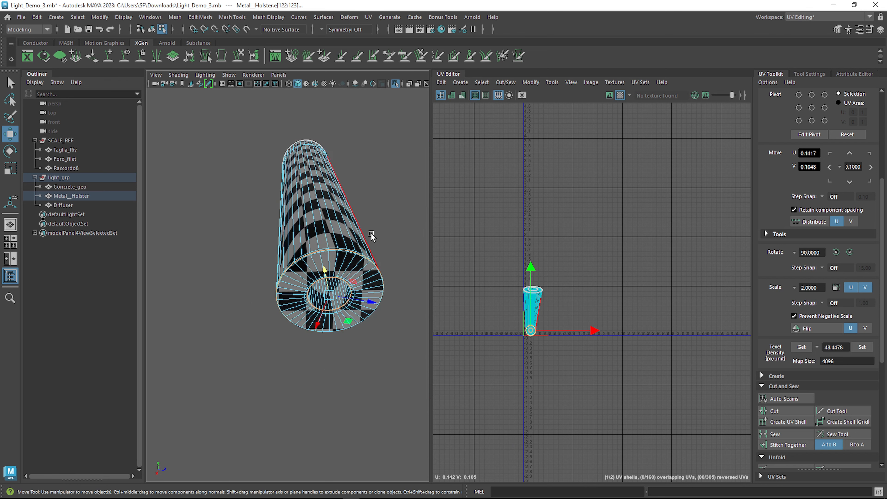
alt+drag(370, 236, 357, 236)
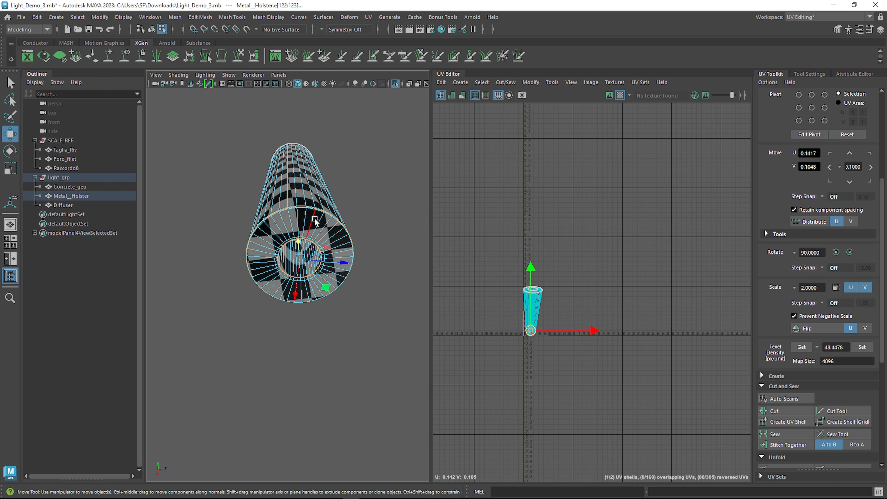
Step: Unfold all of the holster's UV shells and lay them out in the UV tile
right_drag(308, 192, 334, 219)
click(630, 389)
drag(631, 389, 496, 265)
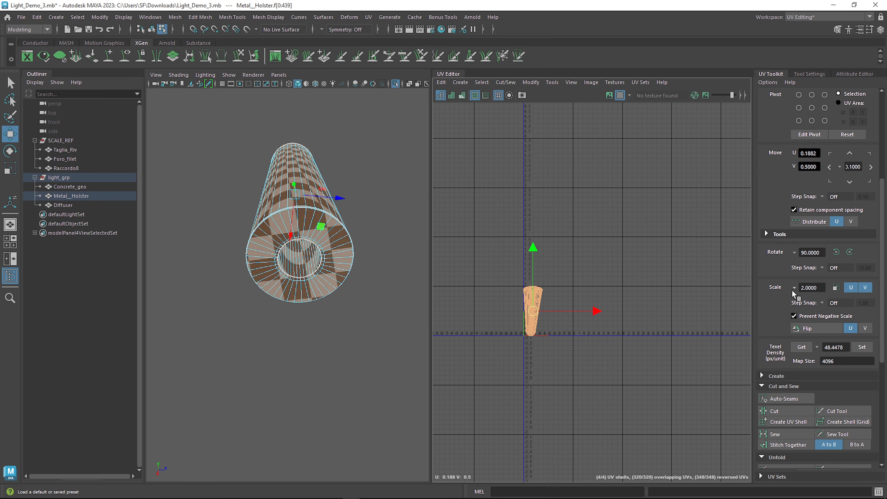
scroll(791, 289, down, 6)
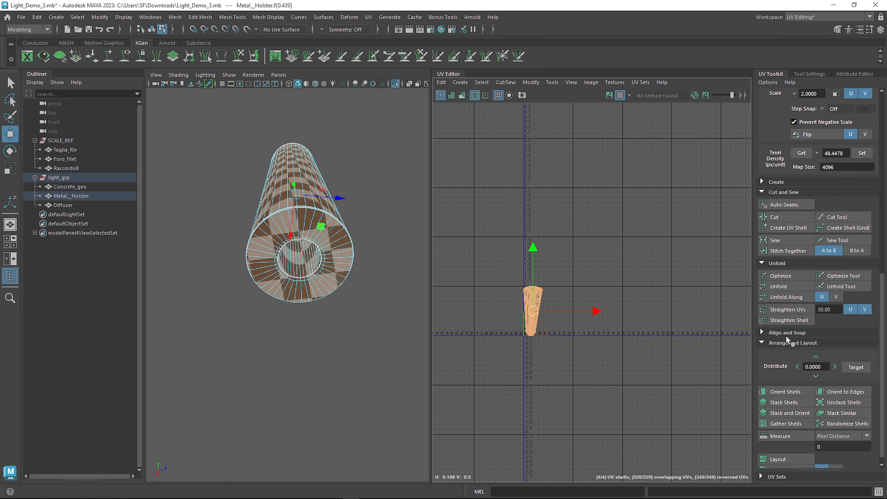
click(785, 286)
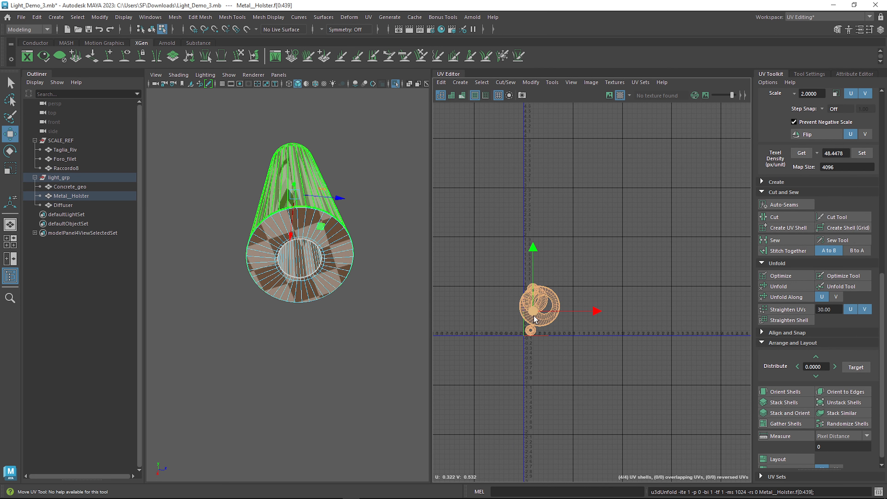
click(784, 459)
click(576, 233)
key(f)
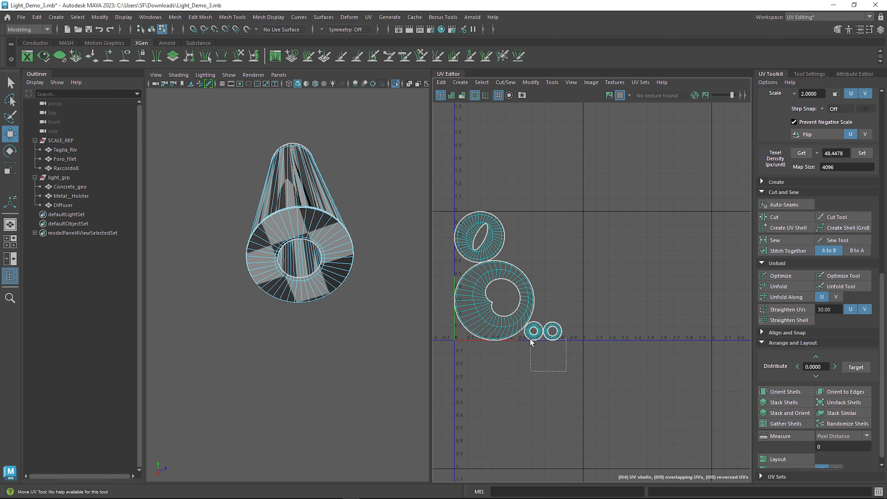
Step: Move the two small ring shells outside the tile to about U 1.55, V 0.86, and check which faces the remaining wall shells cover
drag(531, 342, 658, 235)
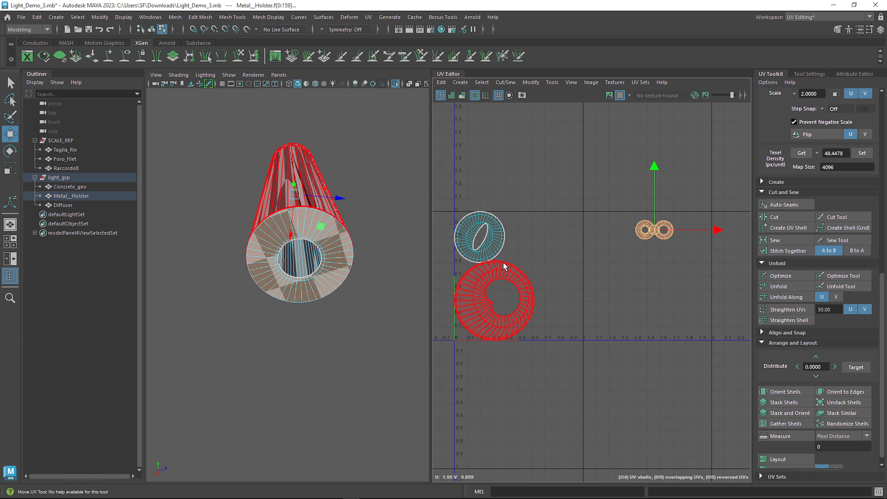
click(485, 323)
alt+drag(376, 228, 368, 326)
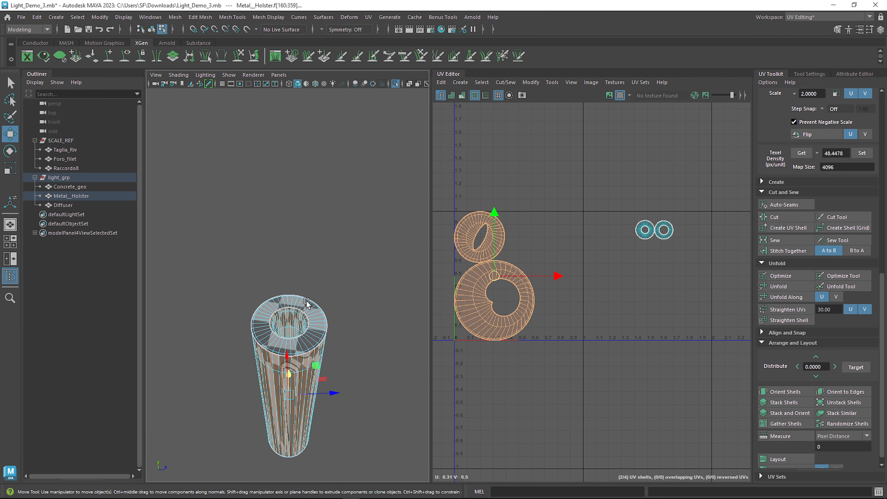
alt+drag(321, 371, 324, 337)
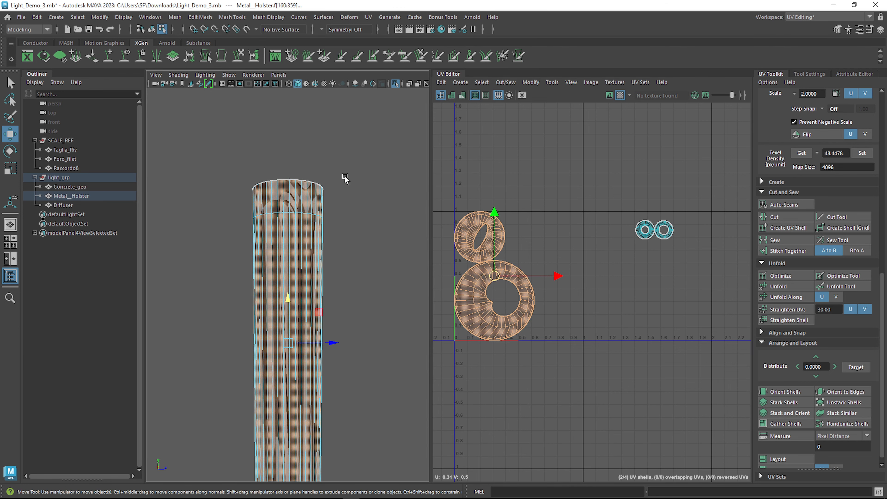
Step: Apply a cylindrical projection to the holster's outer wall shell, then unfold it and lay it out in the tile
click(472, 325)
click(369, 17)
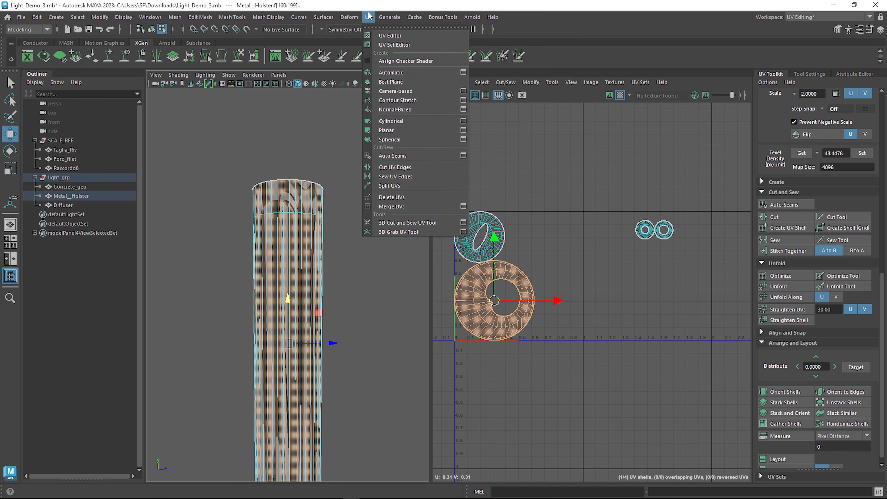
click(419, 121)
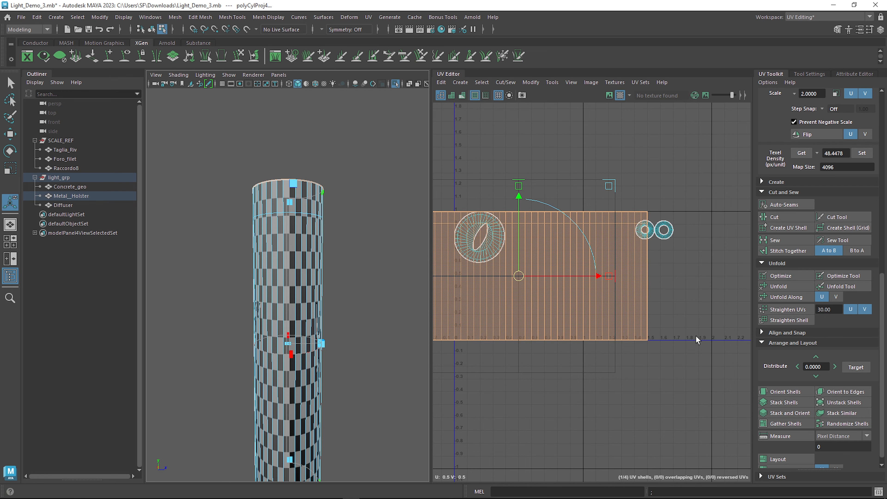
click(782, 287)
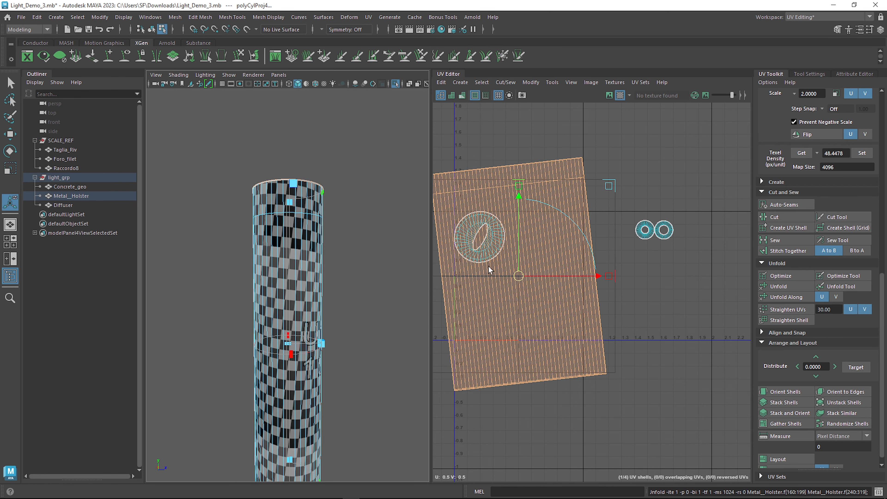
scroll(596, 269, down, 2)
click(778, 459)
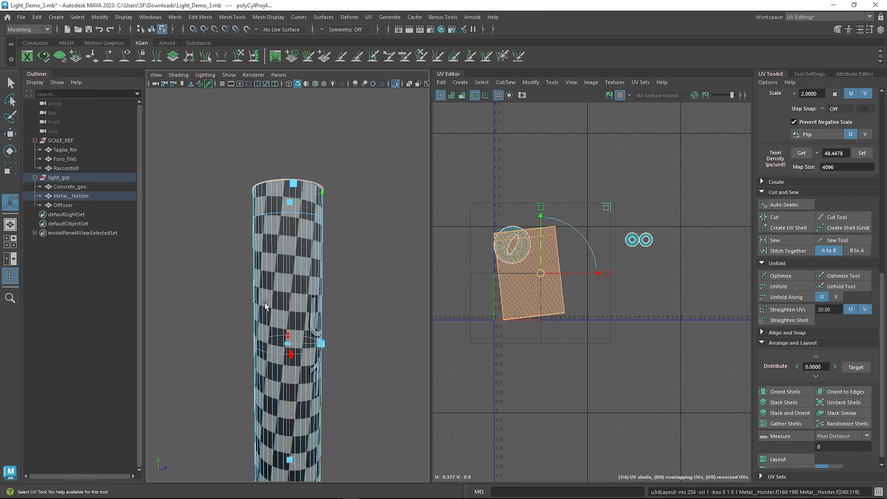
Step: Rotate the outer wall shell clockwise until its edges run parallel to the UV axes
click(282, 299)
key(e)
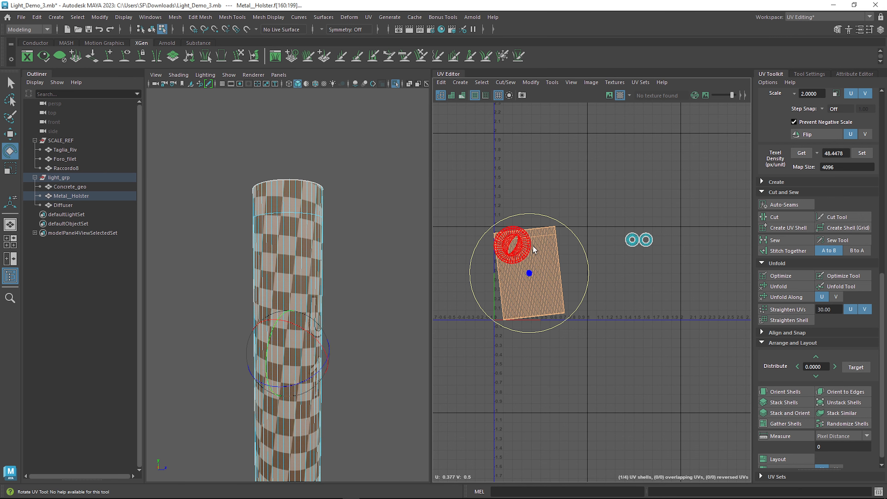
drag(547, 219, 559, 218)
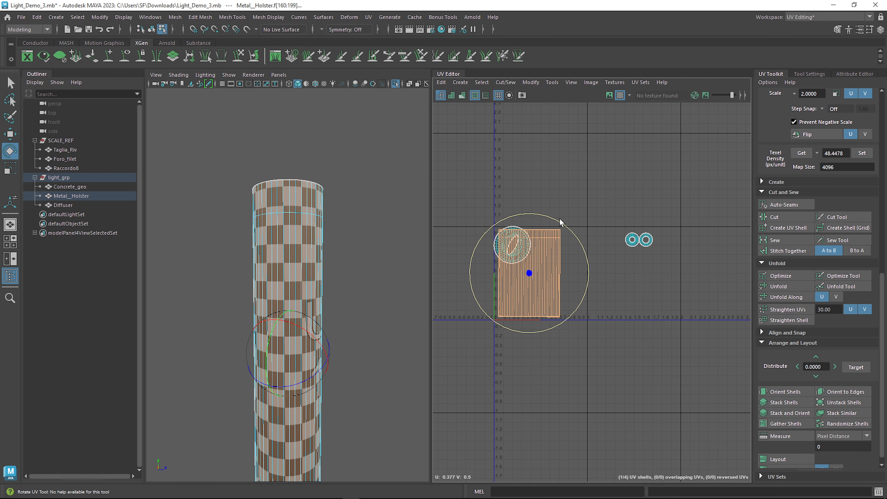
scroll(556, 226, up, 3)
alt+middle_drag(543, 255, 697, 216)
Step: Scale the outer wall shell up to almost the tile's full height and move its center to about U 0.36, V 0.51
click(681, 235)
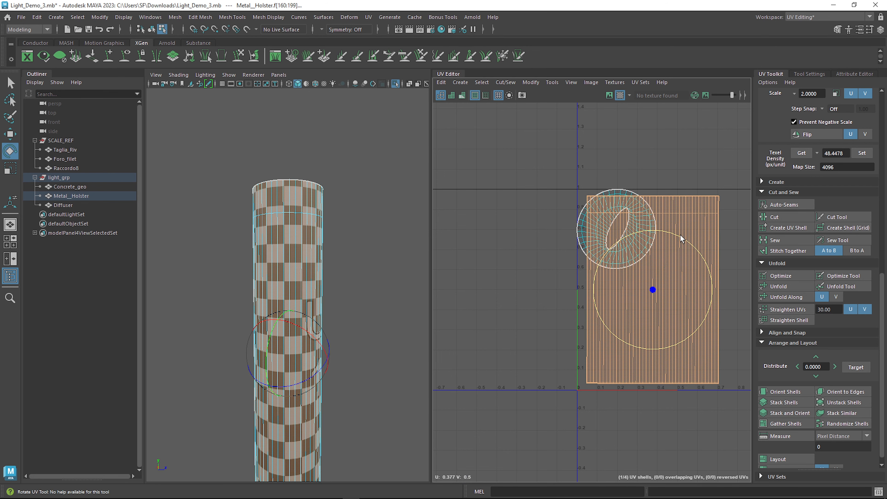
key(r)
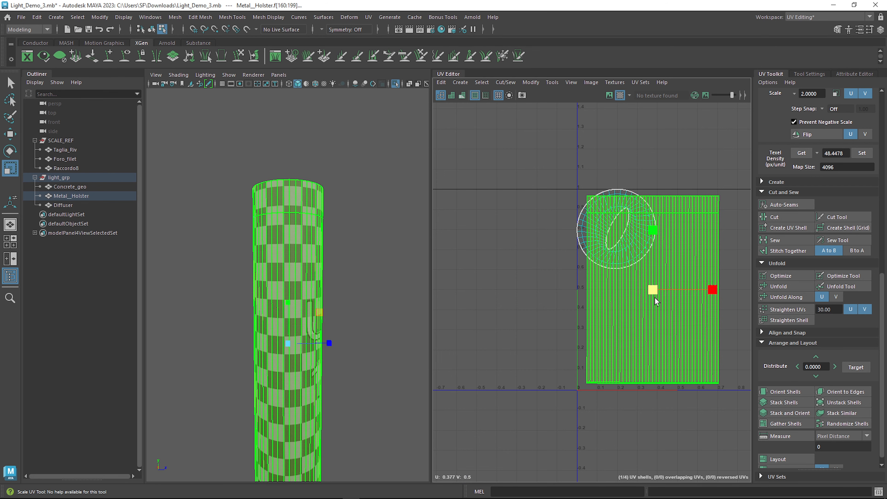
drag(655, 289, 657, 288)
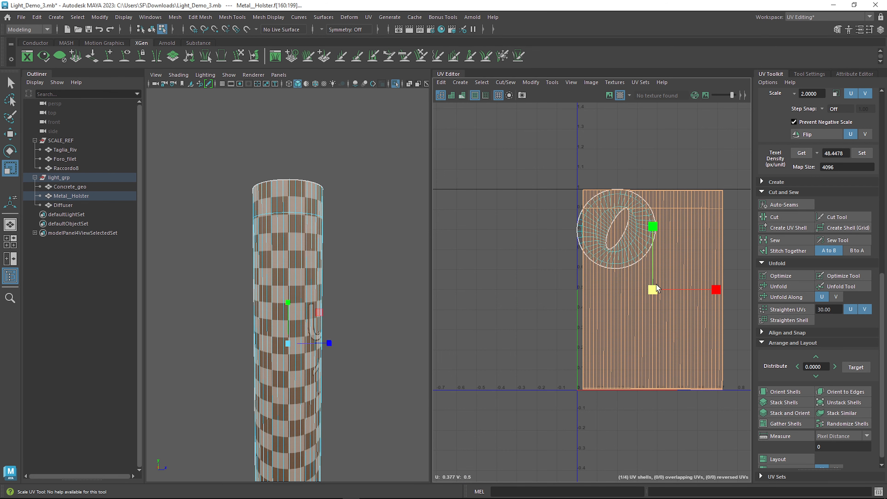
key(e)
key(w)
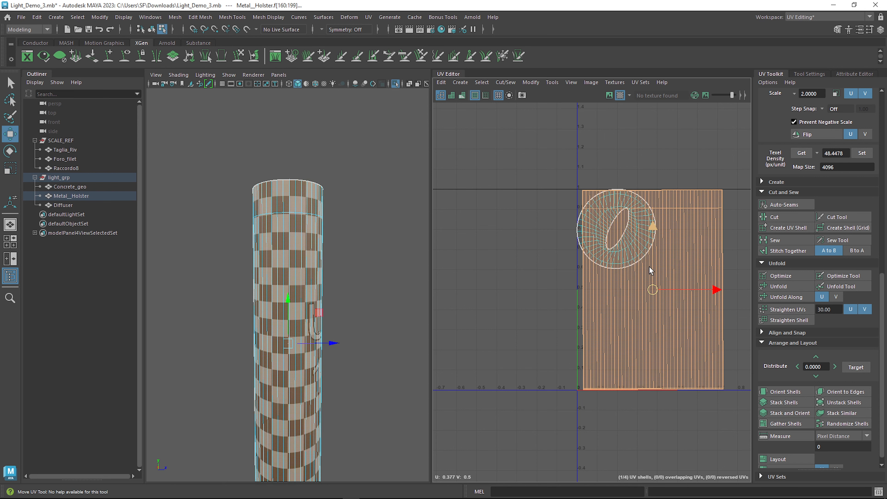
drag(654, 291, 644, 287)
key(r)
key(w)
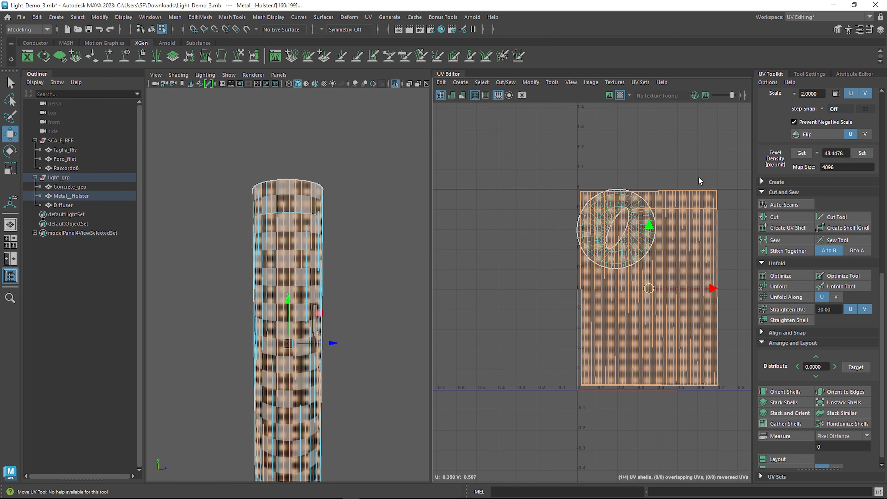
Step: Apply a cylindrical projection to the holster's inner wall shell, then unfold it and lay it out in the tile
double_click(625, 242)
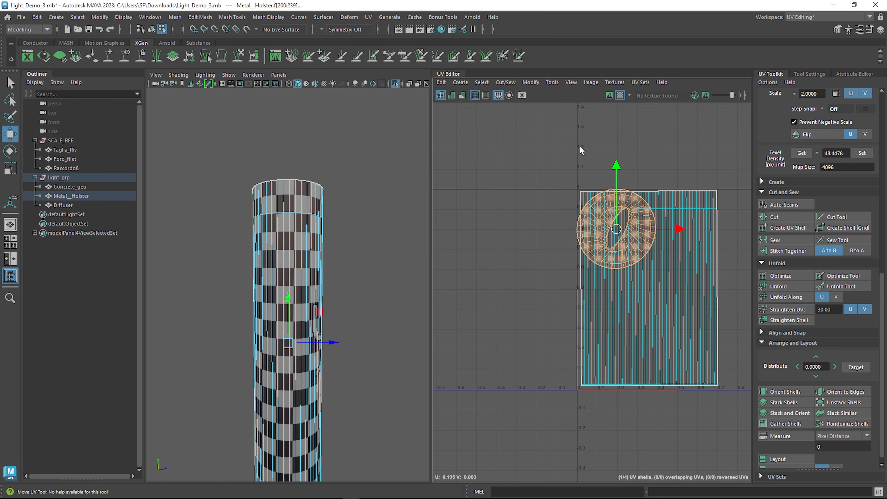
click(369, 17)
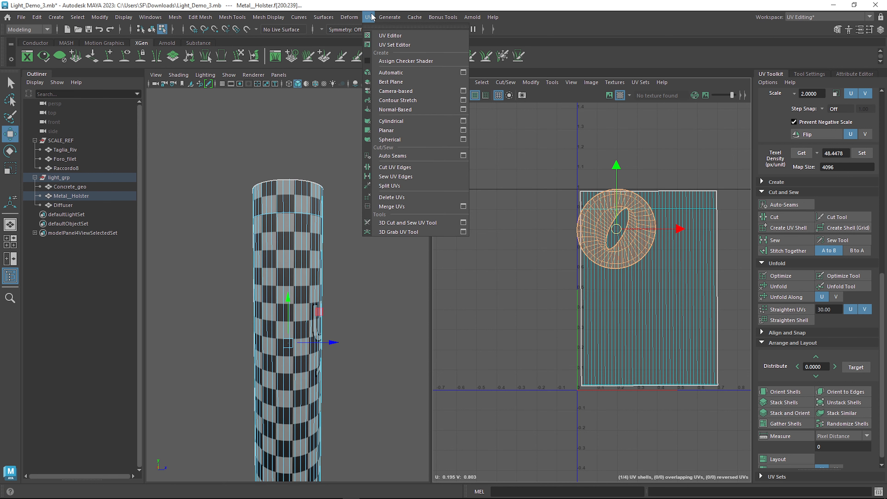
click(407, 121)
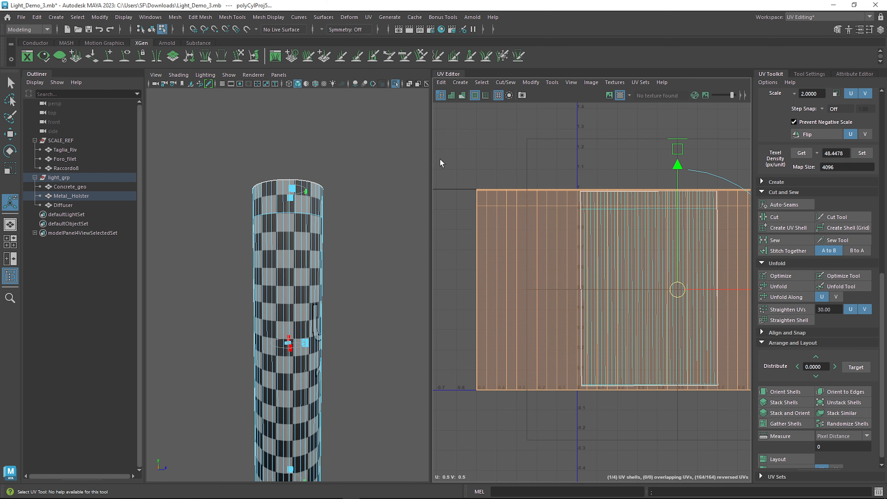
click(785, 288)
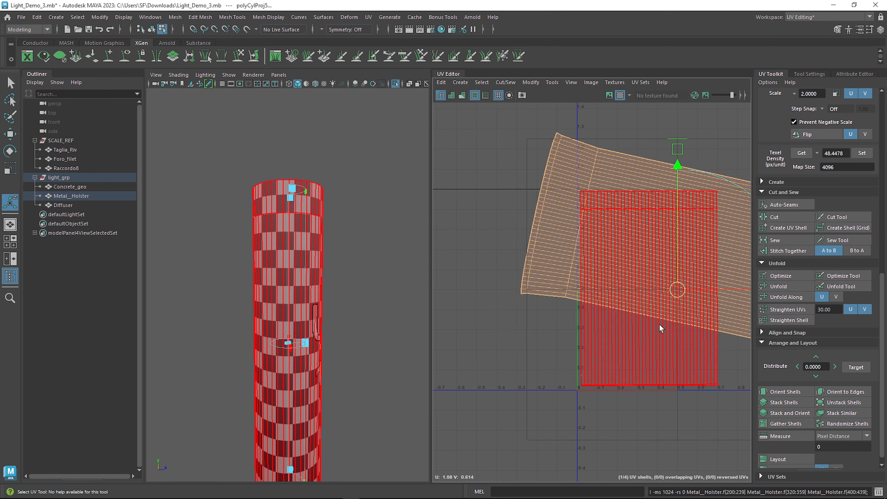
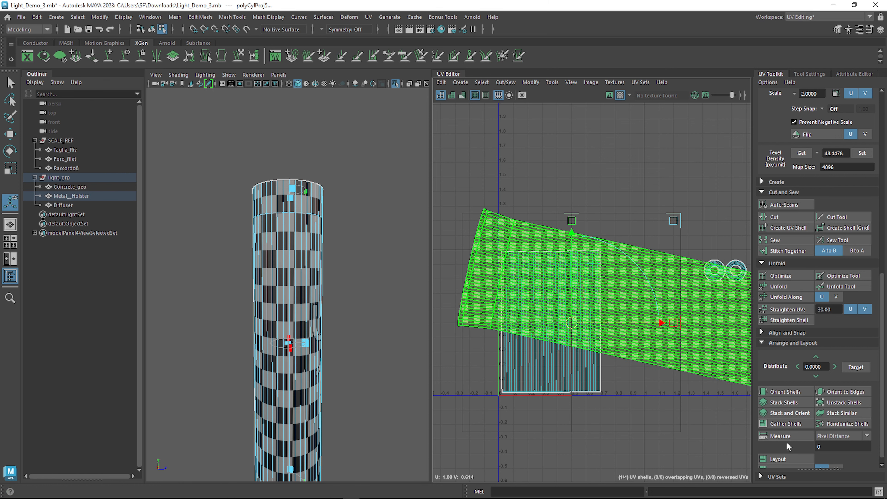
click(778, 458)
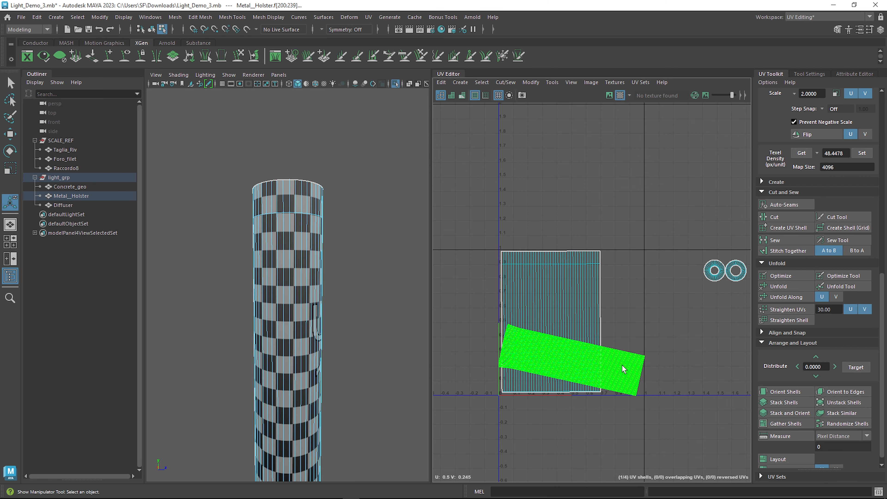
Step: Rotate the inner wall shell upright at a reduced size and place it right beside the outer wall shell, at about U 0.79, V 0.25
key(e)
drag(605, 320, 658, 397)
key(r)
drag(571, 360, 544, 365)
key(e)
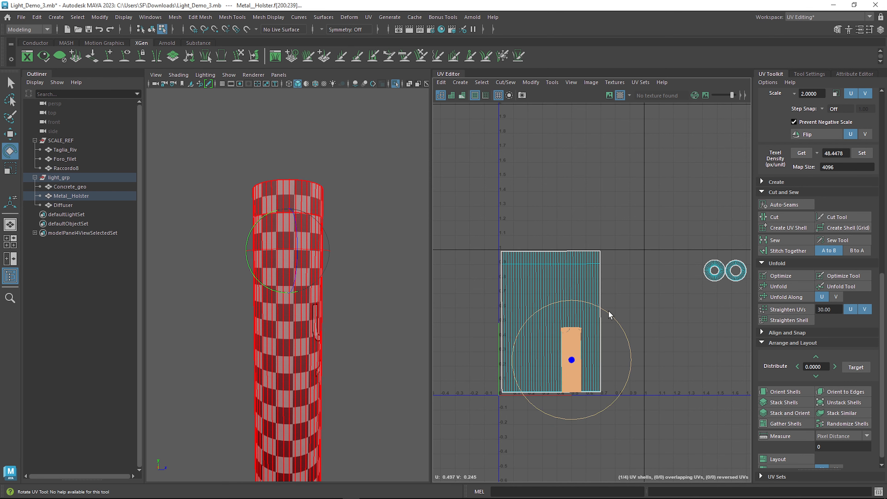
drag(609, 312, 509, 436)
key(w)
middle_drag(692, 377, 678, 380)
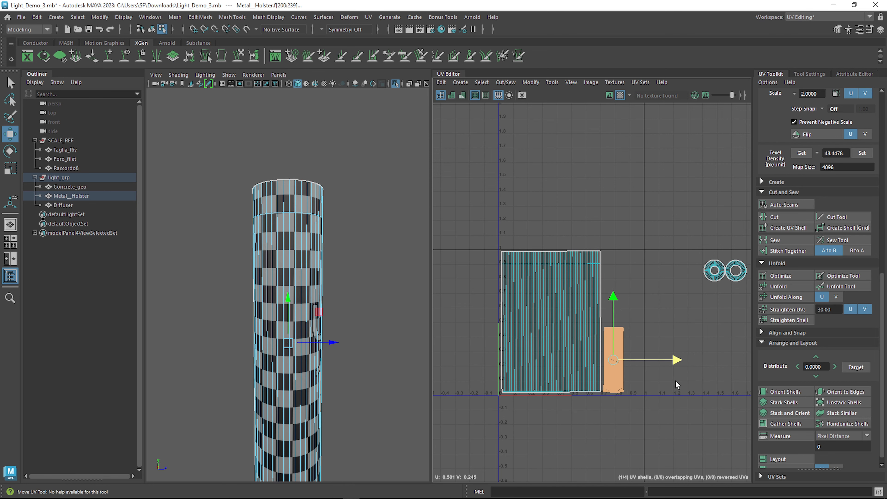
Step: Identify the ring shell of the holster's top face and move it into the tile at about U 0.85, V 0.81
click(715, 274)
alt+drag(306, 230, 314, 290)
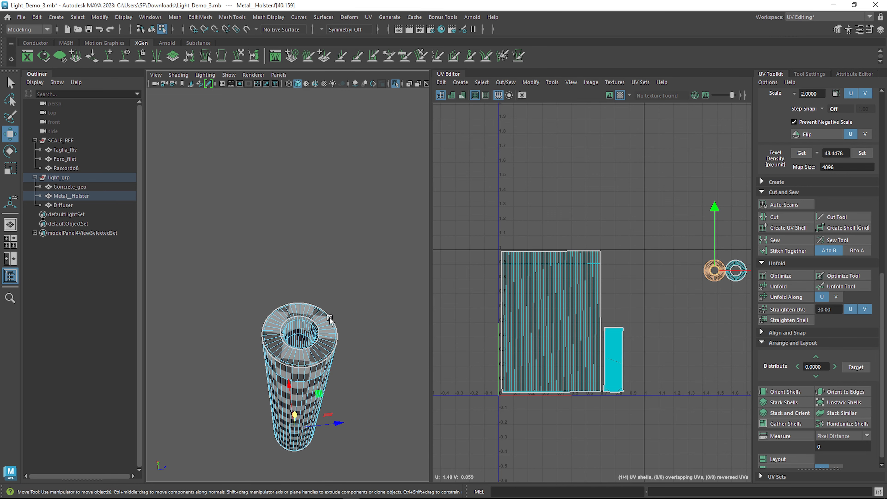
click(327, 317)
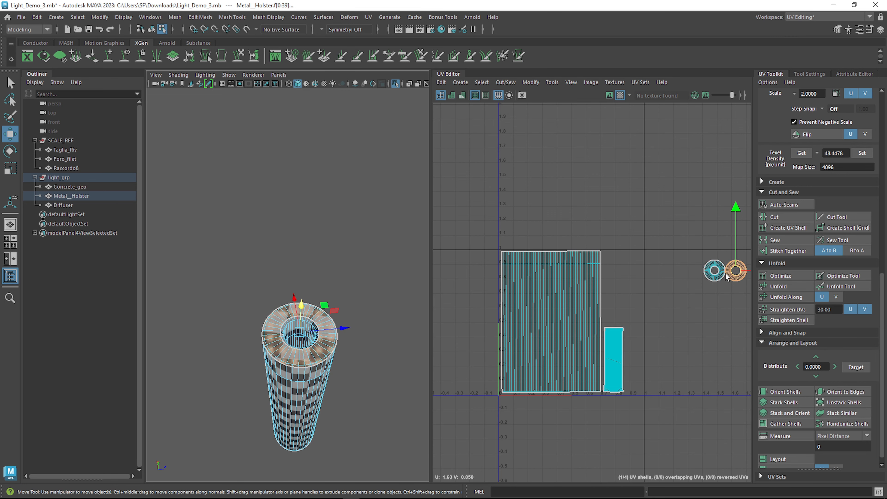
middle_drag(727, 277, 627, 281)
key(r)
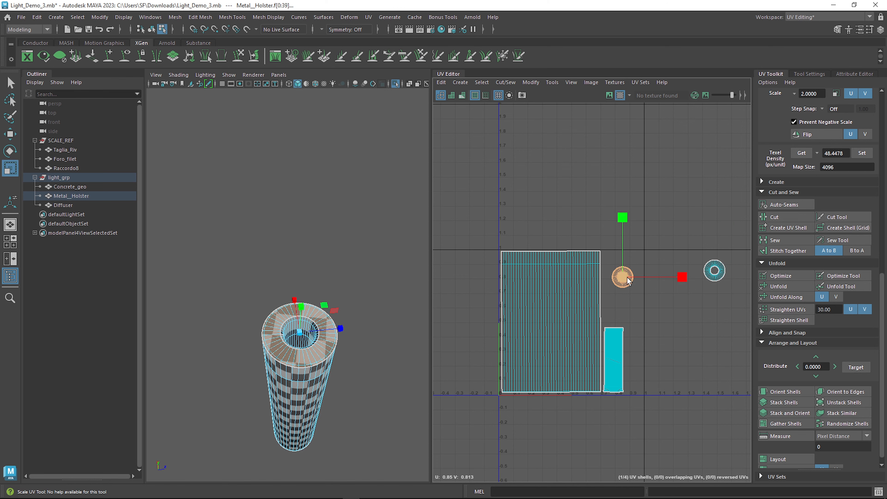
Step: Scale up the top face's ring shell to fill the gap beside the outer wall shell, and align it with the tile's upper edge
drag(628, 281, 675, 291)
scroll(675, 291, up, 3)
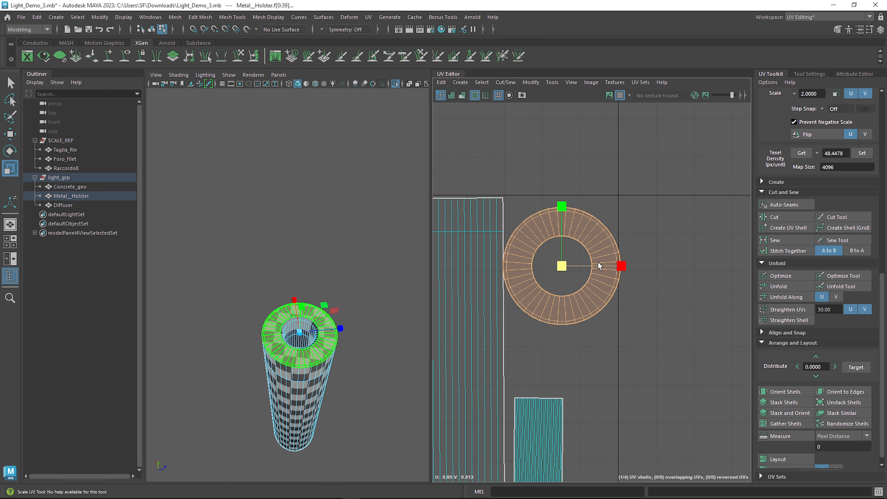
middle_drag(648, 204, 642, 213)
key(w)
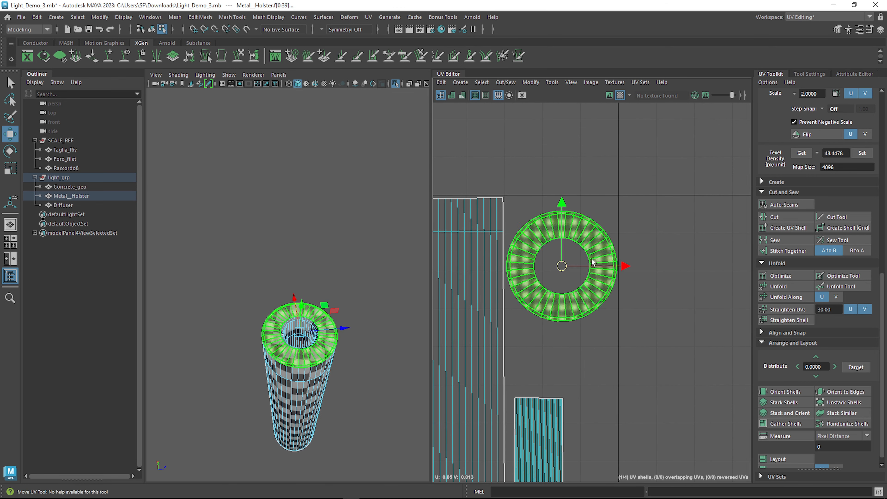
drag(562, 264, 562, 250)
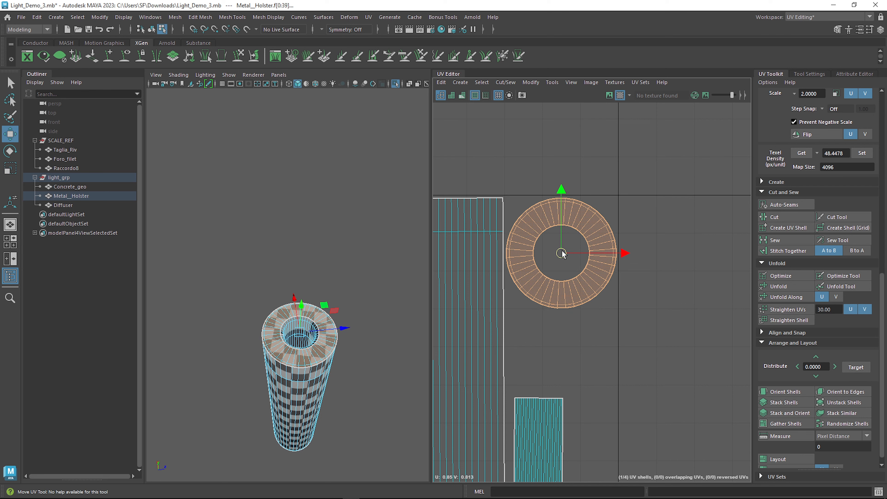
Step: Move the remaining small ring shell into the tile just below the large ring, at about U 0.92, V 0.62
click(635, 358)
scroll(638, 366, down, 3)
alt+middle_drag(674, 357, 650, 239)
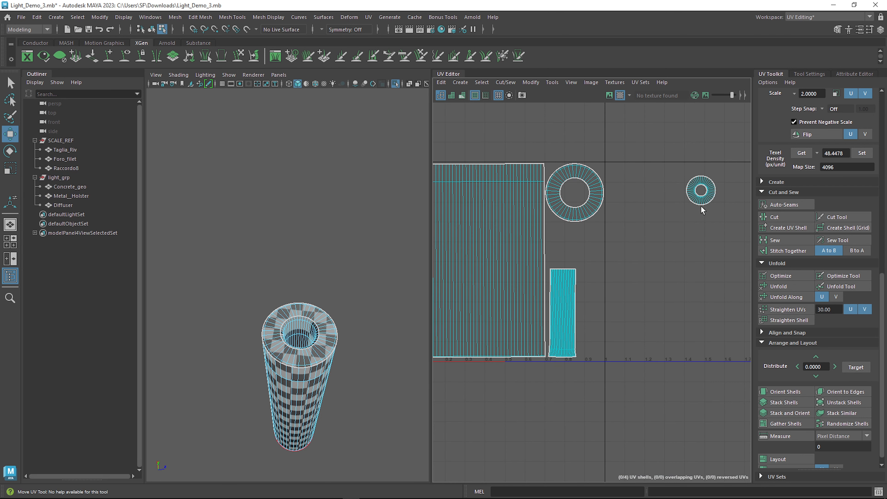
click(703, 205)
drag(706, 194, 594, 240)
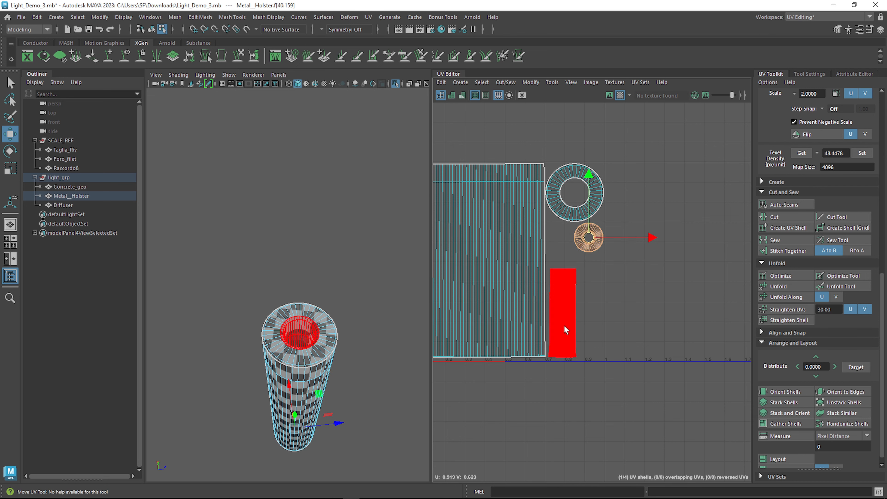
Step: Scale the inner wall shell up slightly and center it at about U 0.79, V 0.29, filling the space below the ring shells
click(563, 311)
key(r)
mouse_move(563, 312)
mouse_down()
mouse_move(576, 309)
mouse_move(562, 308)
mouse_up()
key(w)
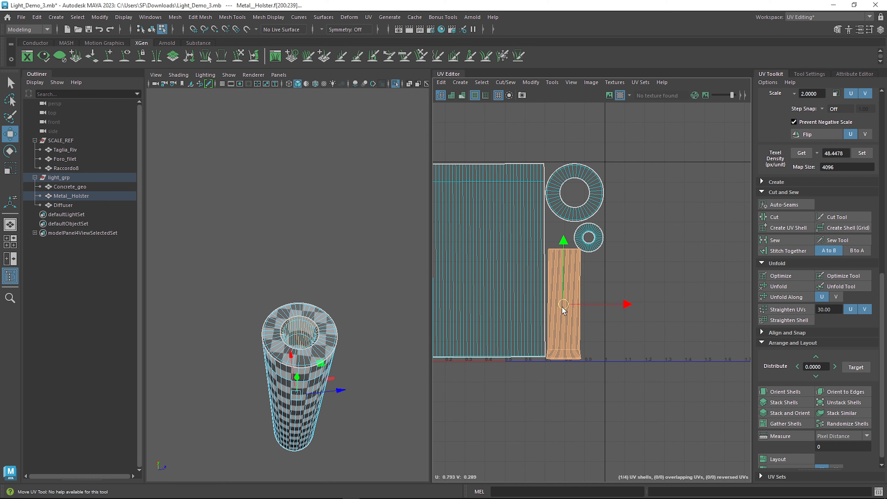
key(e)
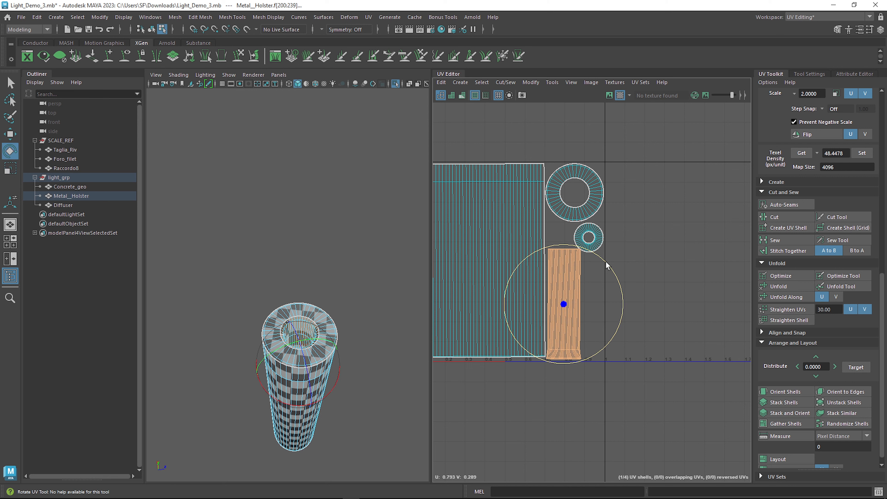
key(w)
Step: Nudge the small ring shell slightly up toward the large ring and save the scene
click(600, 237)
click(600, 238)
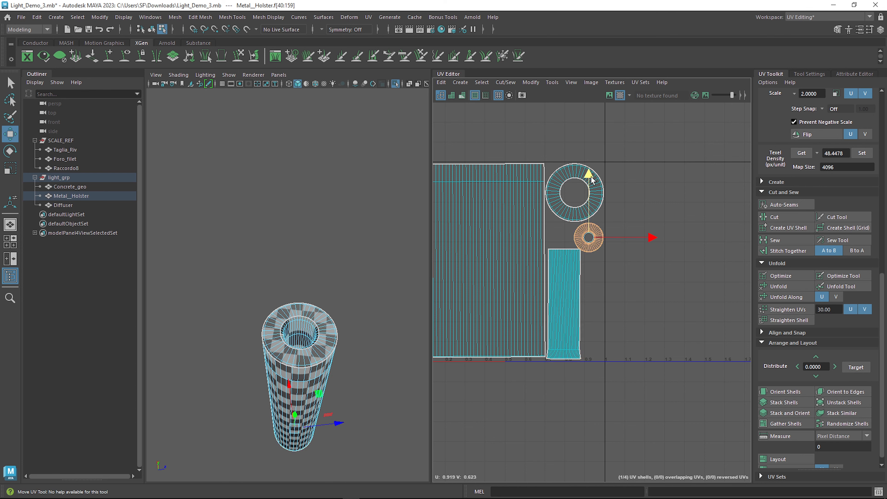
click(655, 266)
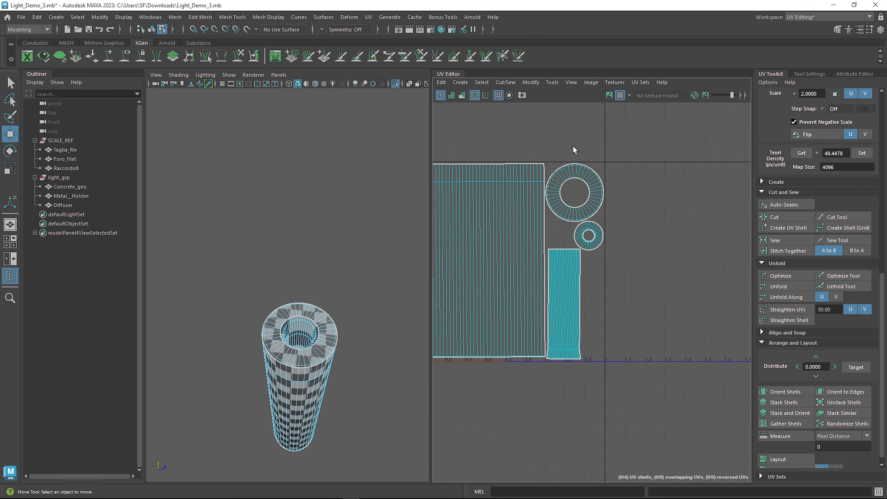
key(ctrl+s)
Step: Return Metal__Holster to object mode and end its isolation, then select Diffuser to check its UVs
scroll(591, 248, up, 5)
scroll(596, 264, down, 6)
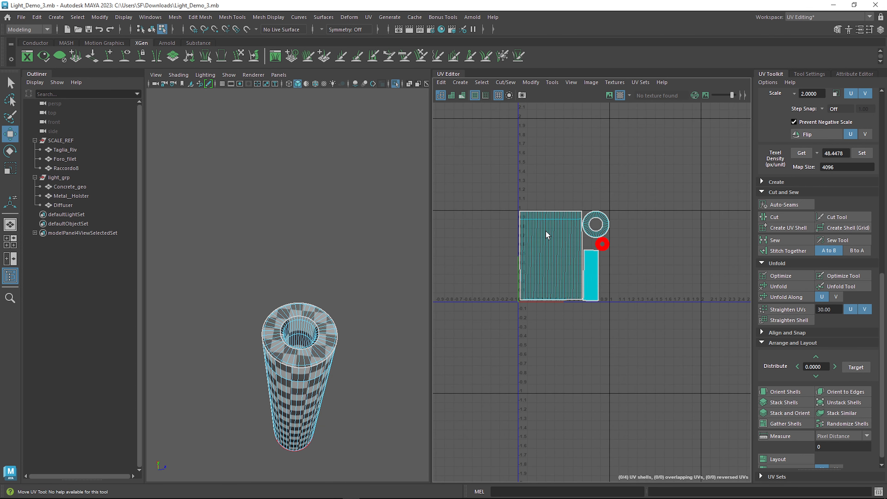
right_drag(298, 238, 337, 246)
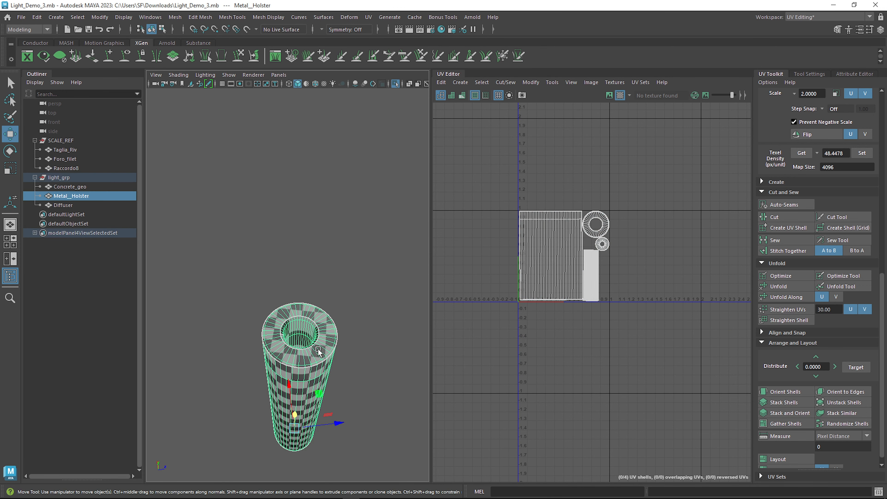
scroll(319, 309, down, 5)
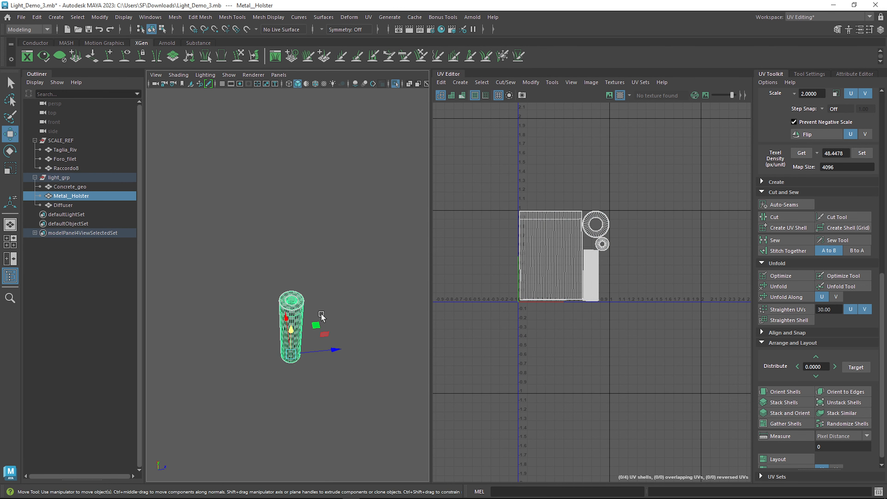
alt+drag(321, 313, 329, 270)
key(ctrl+1)
alt+drag(355, 323, 377, 268)
click(359, 288)
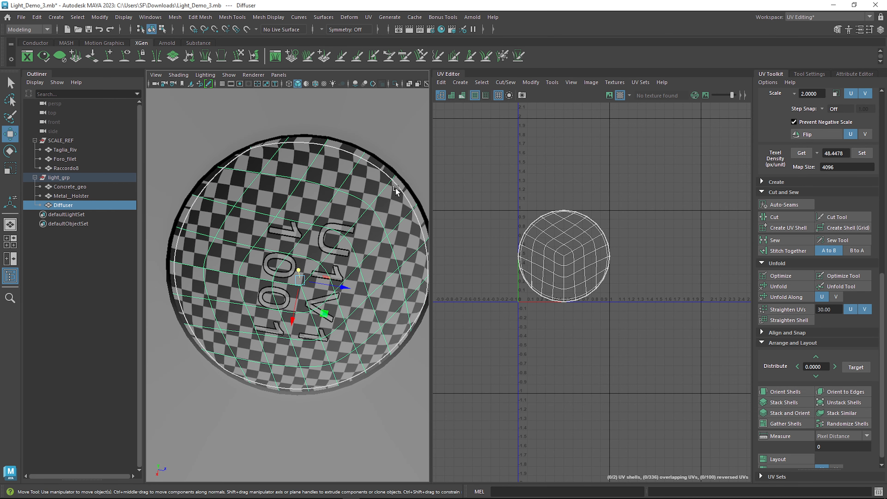
alt+drag(336, 199, 338, 282)
Step: Duplicate Metal__Holster straight upward so that the copy sits above the original
click(304, 303)
scroll(346, 306, up, 5)
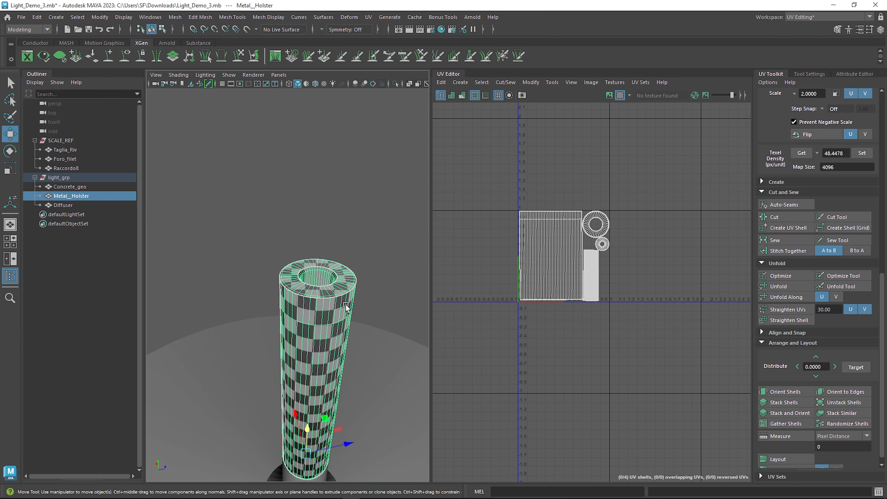
scroll(296, 317, down, 3)
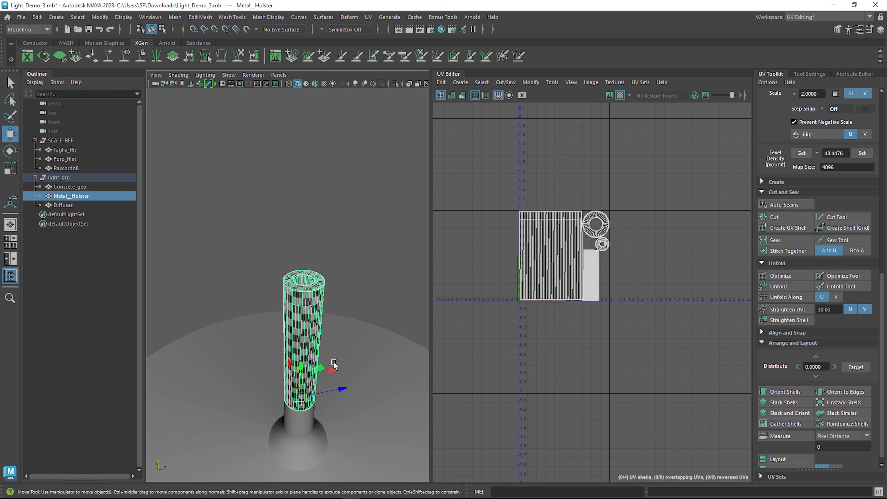
scroll(333, 364, down, 3)
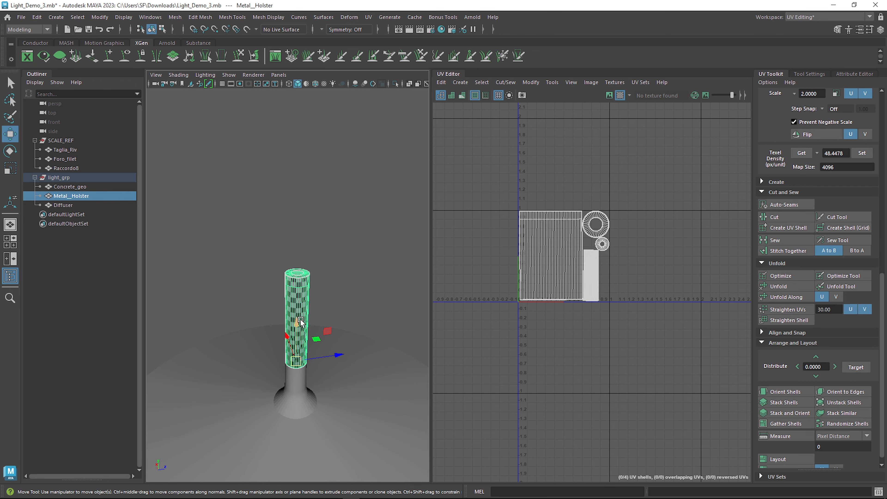
mouse_move(300, 325)
shift+mouse_down()
mouse_move(333, 208)
mouse_move(337, 236)
shift+mouse_up()
scroll(337, 235, up, 6)
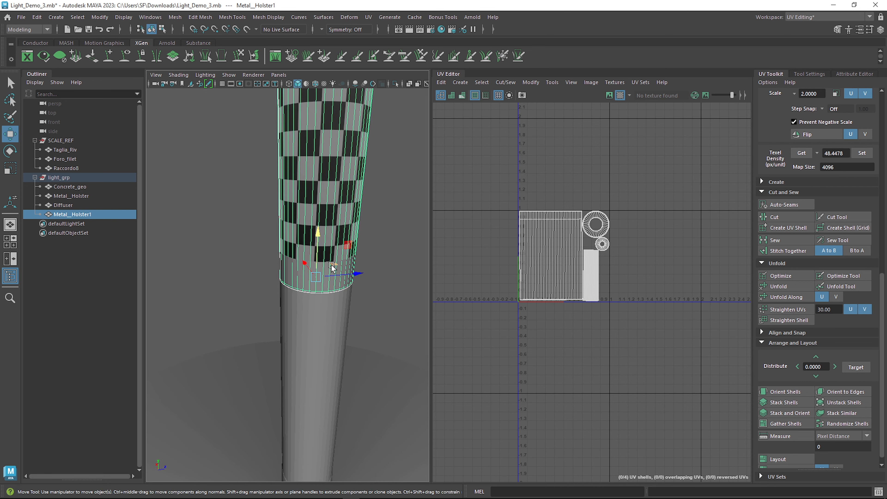
Step: Scale the holster copy down uniformly until it is a narrow cylinder, clearly thinner than the original holster
key(r)
mouse_move(351, 270)
mouse_down()
mouse_move(183, 341)
mouse_move(277, 311)
mouse_move(33, 423)
mouse_move(75, 407)
mouse_up()
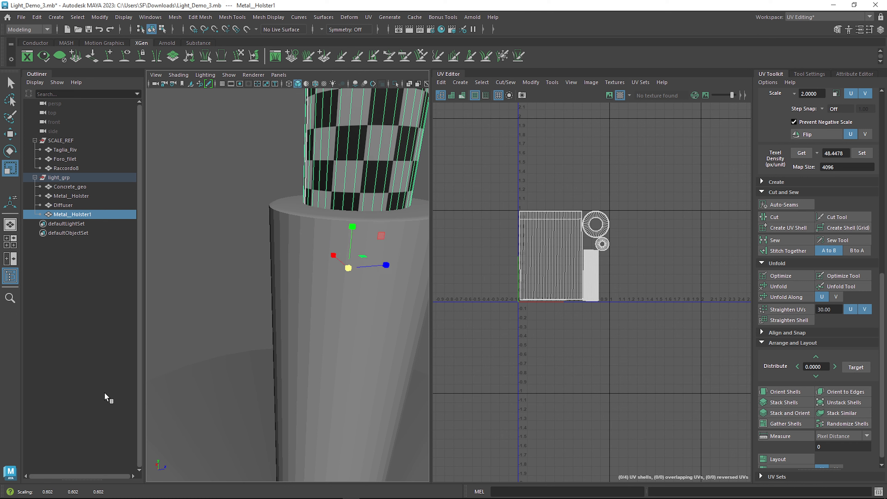
alt+middle_drag(245, 294, 211, 381)
mouse_move(312, 359)
mouse_down()
mouse_move(84, 470)
mouse_move(188, 437)
mouse_move(176, 451)
mouse_up()
key(f)
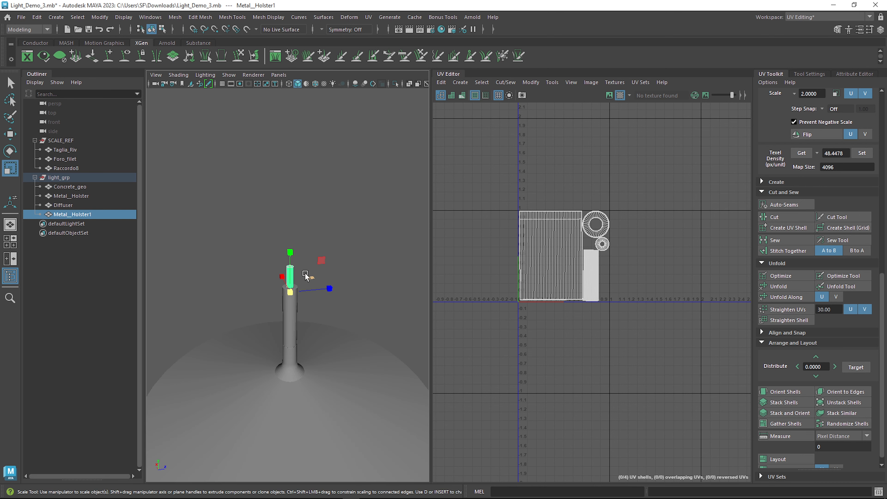
Step: Raise the upper vertices of the narrow copy to stretch it into a long thin rod, then return to object mode
right_drag(291, 278, 244, 234)
drag(217, 210, 325, 279)
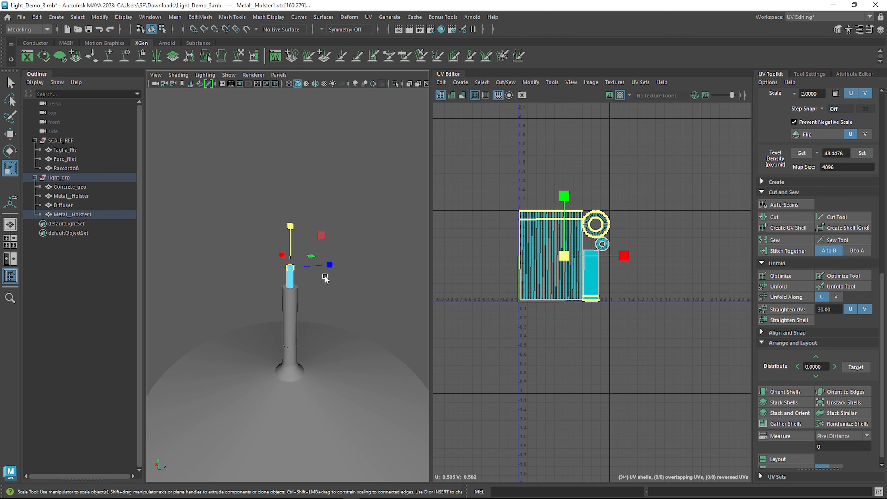
key(w)
drag(292, 209, 303, 148)
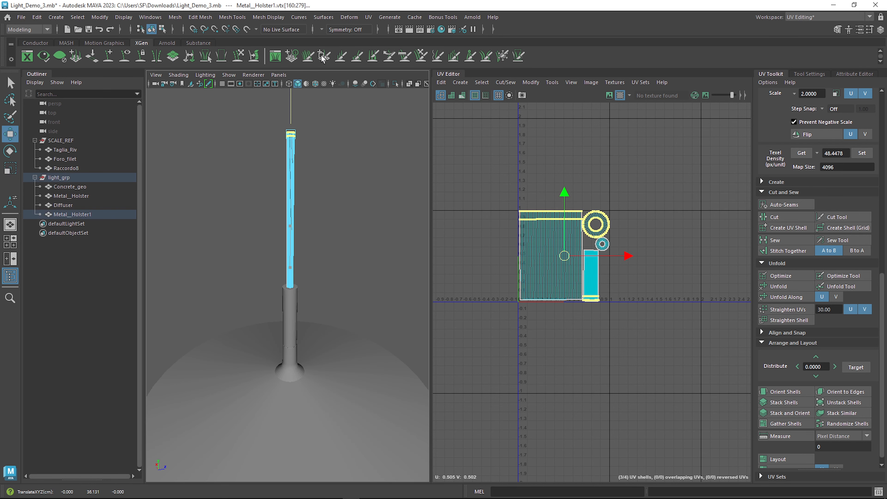
scroll(309, 178, down, 5)
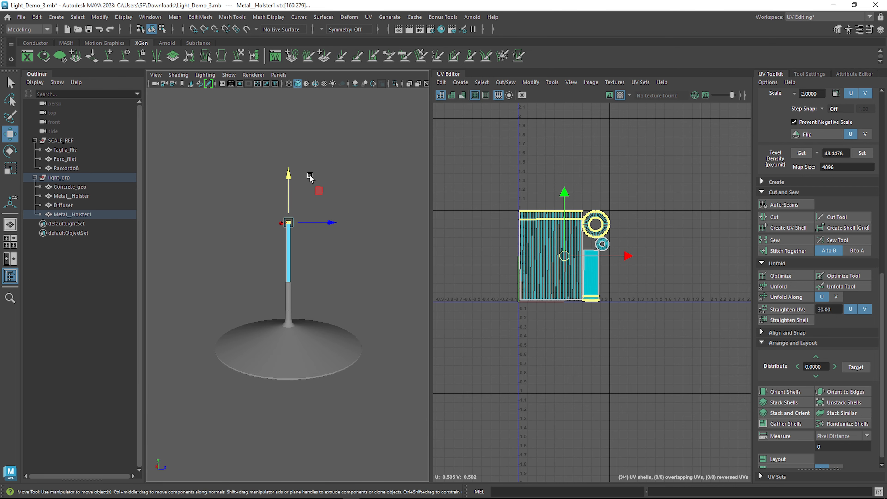
drag(289, 178, 293, 152)
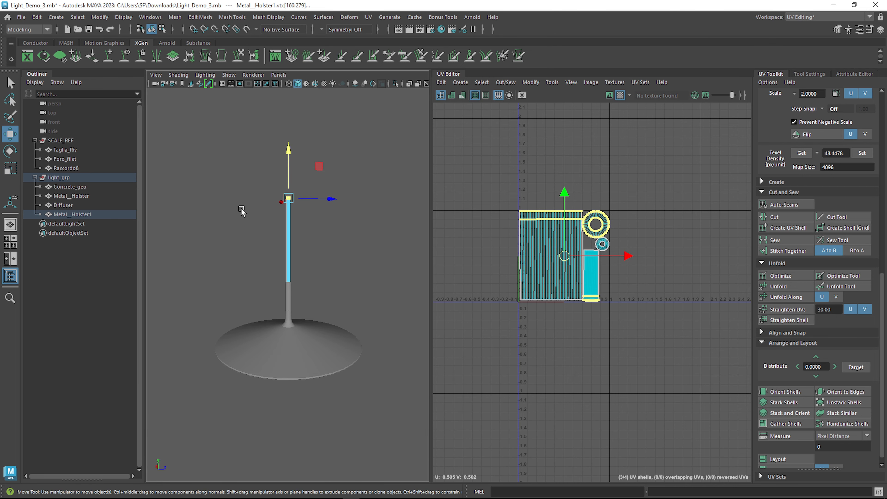
right_drag(281, 227, 306, 222)
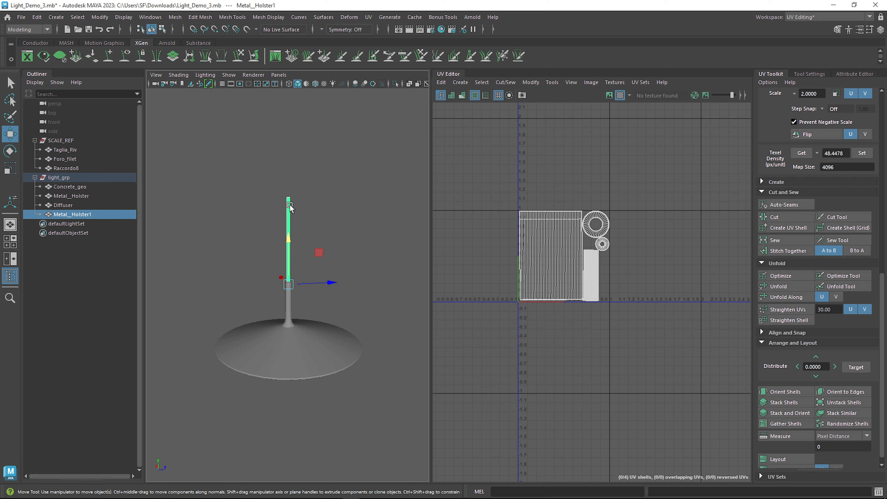
Step: Select all UV shells of Metal__Holster1, unfold them and check the checker pattern on the rod
right_drag(565, 241, 504, 222)
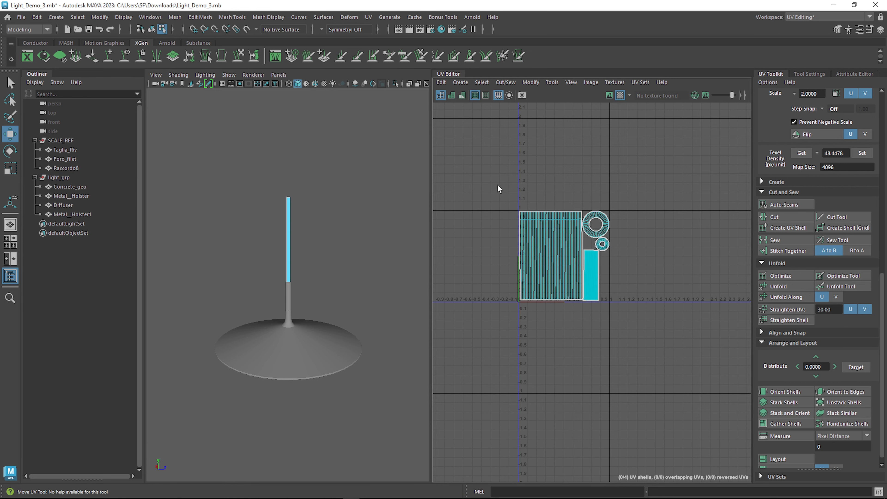
drag(498, 186, 612, 304)
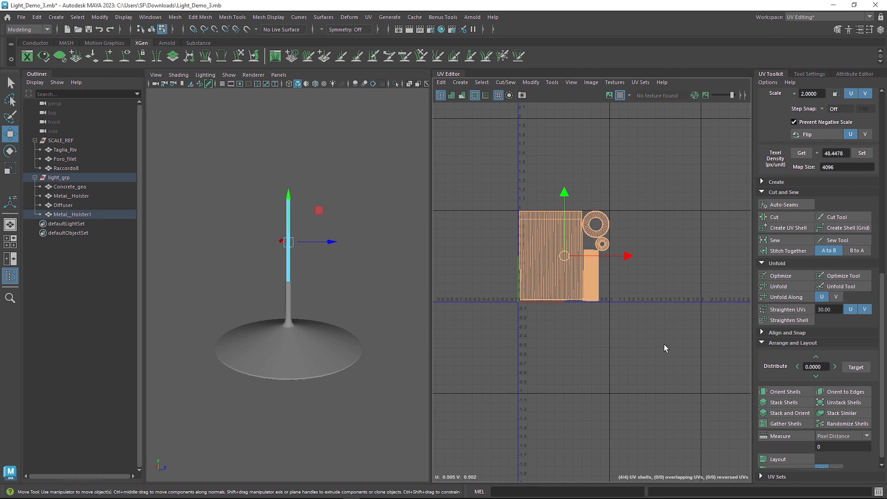
click(792, 289)
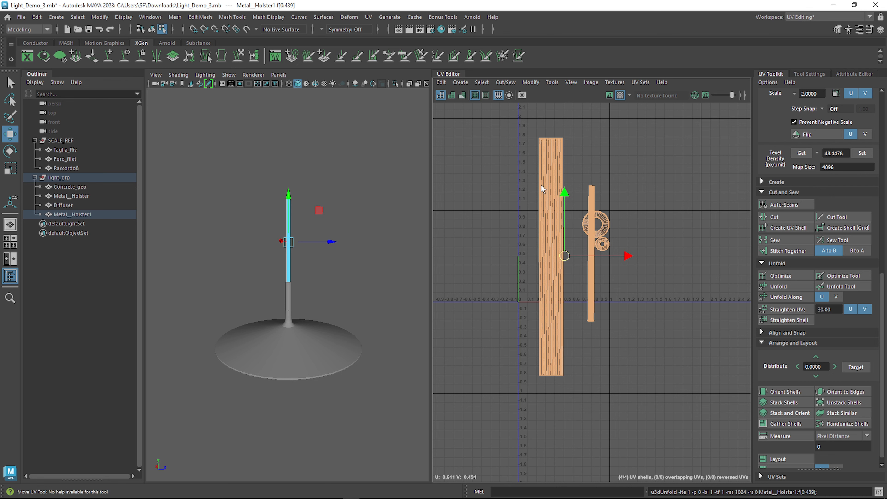
scroll(297, 220, up, 5)
alt+middle_drag(311, 205, 314, 279)
scroll(315, 278, up, 2)
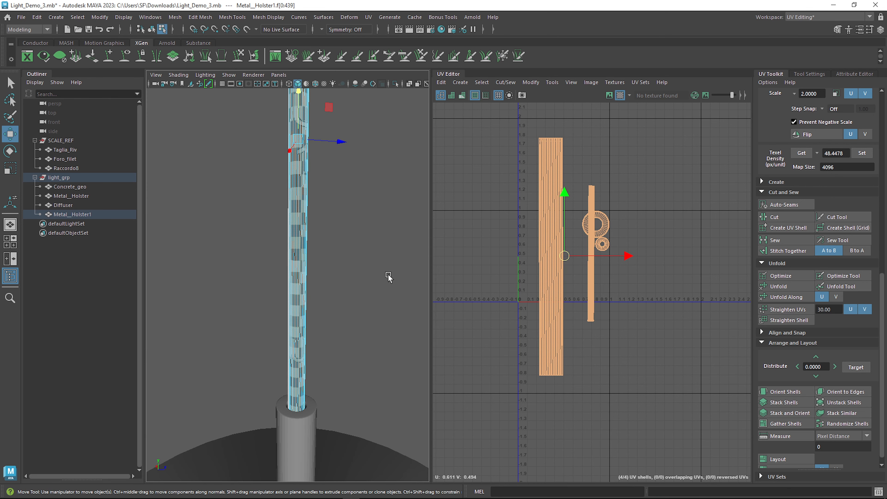
Step: Lay out the wide and the narrow strip shells separately at full tile height, then place the narrow one beside the wide one
click(545, 363)
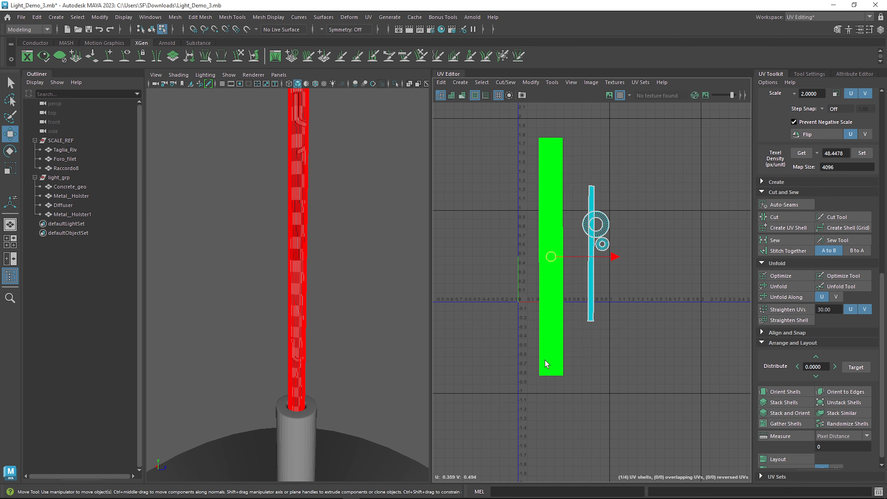
click(787, 460)
click(591, 301)
click(796, 461)
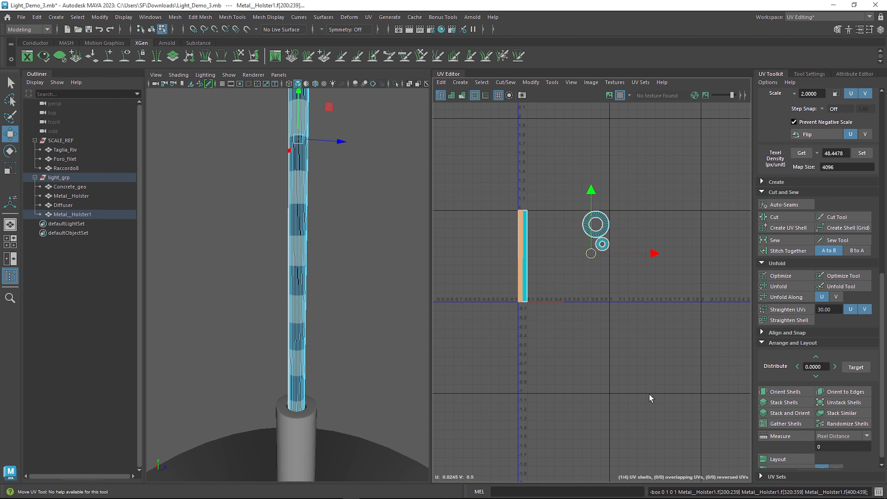
drag(678, 256, 673, 259)
Step: Lay out the two ring shells together and shift them sideways clear of the two strip shells
drag(645, 301, 587, 217)
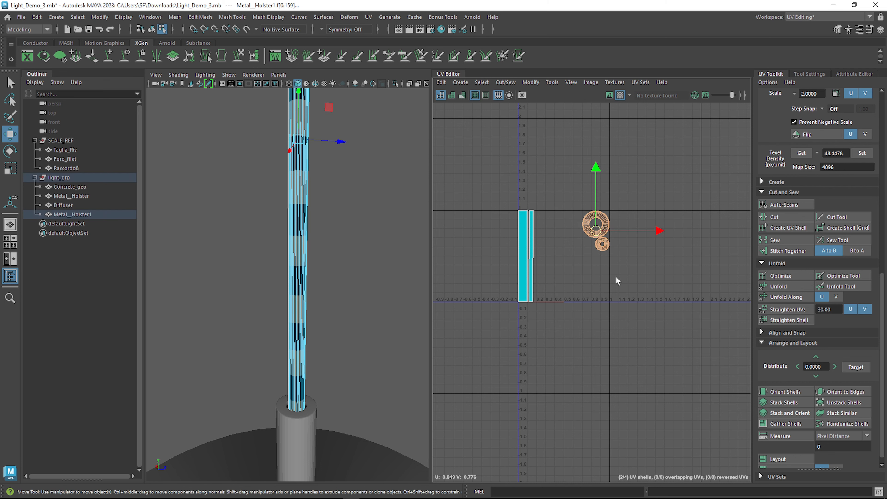
click(784, 458)
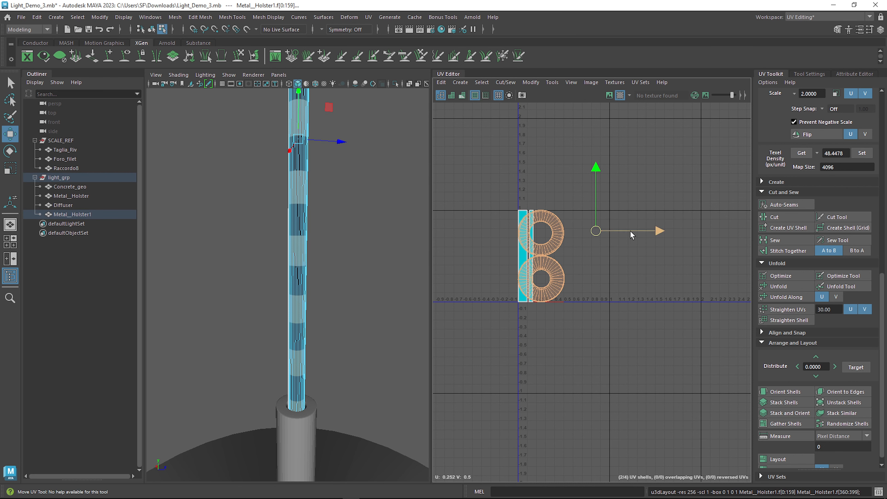
drag(658, 236, 671, 230)
scroll(556, 297, up, 3)
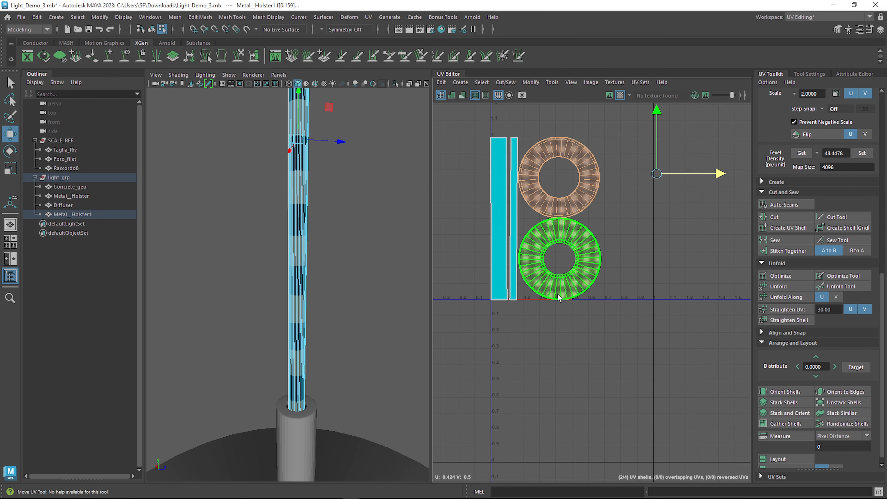
Step: Shrink the two ring shells slightly and reposition them with a gap between each other, close beside the strips
key(r)
drag(662, 176, 657, 177)
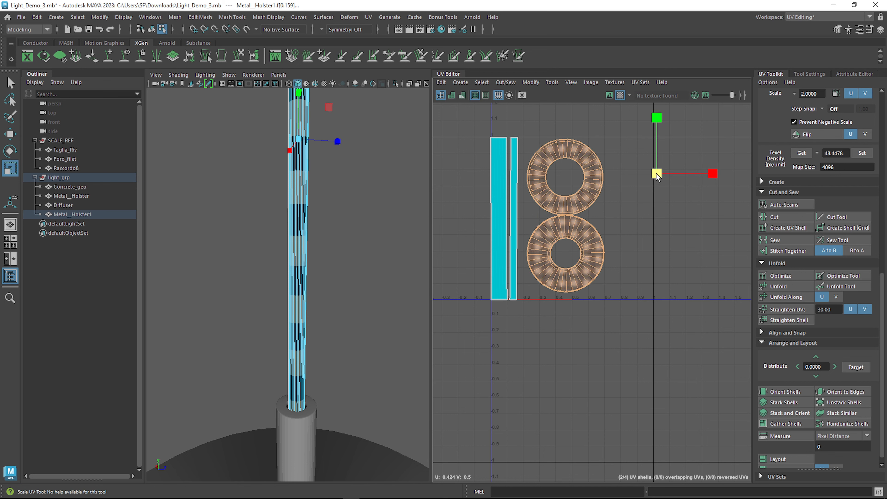
click(591, 238)
key(w)
drag(565, 193, 566, 197)
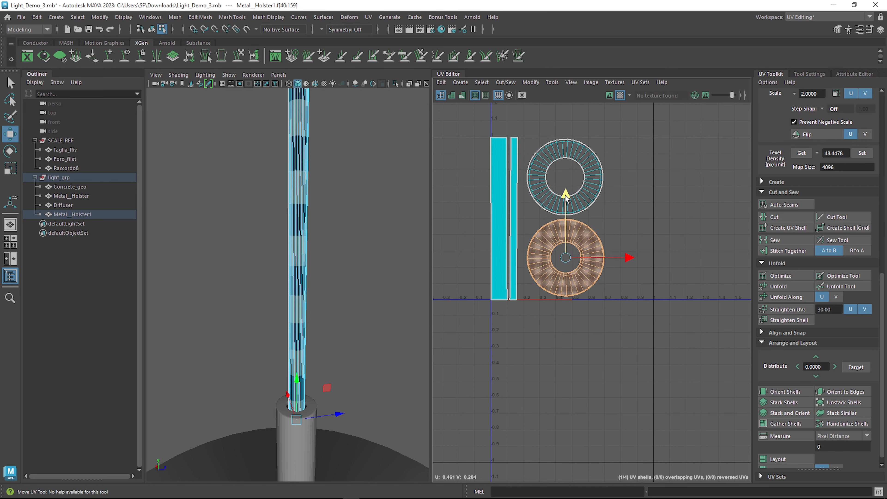
click(658, 216)
drag(614, 177, 574, 234)
drag(629, 220, 625, 222)
click(724, 246)
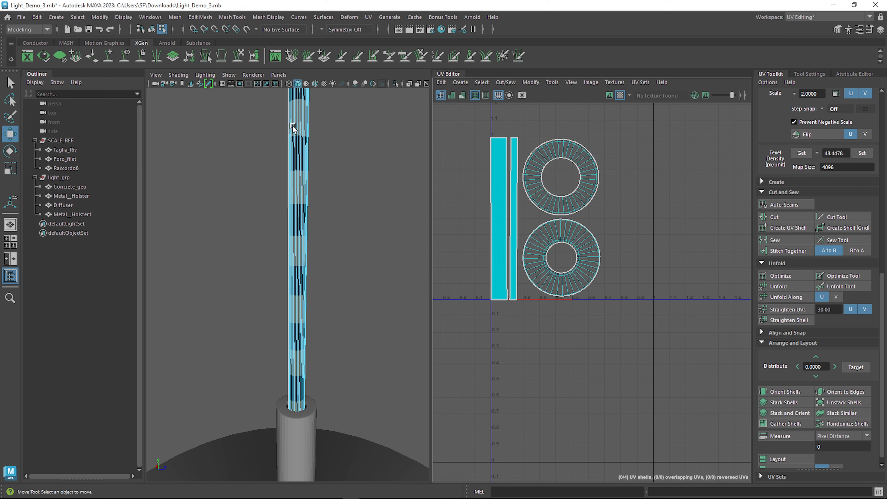
Step: Return the rod Metal__Holster1 to object mode and save the scene
right_drag(292, 127, 347, 108)
click(346, 172)
click(297, 221)
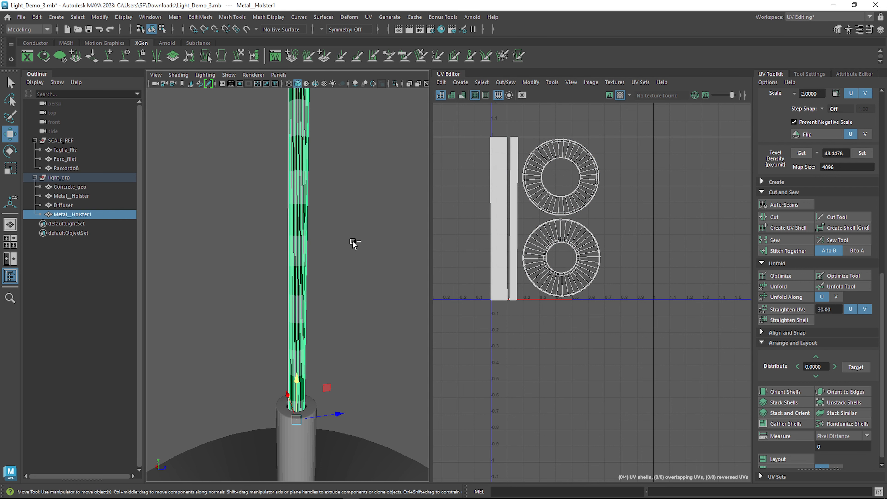
key(ctrl+s)
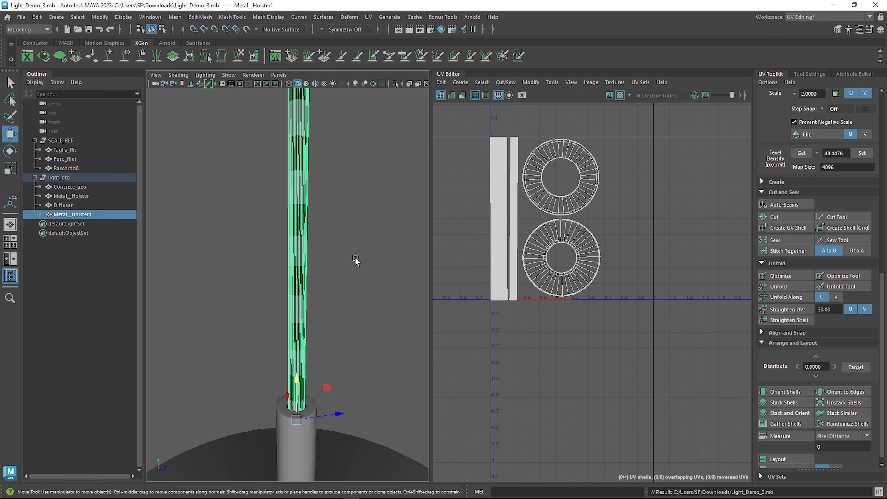
Step: Enlarge the 3D view, select all four lamp objects and examine the checker pattern under the shade
click(851, 71)
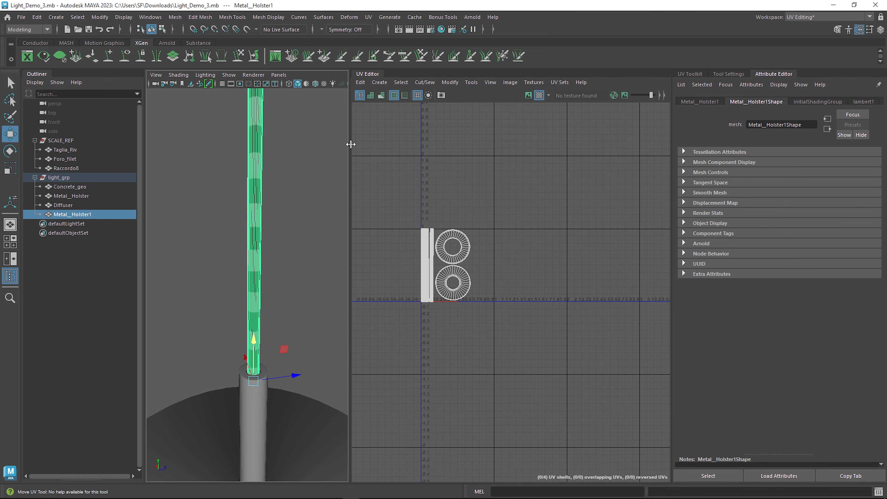
drag(350, 145, 505, 155)
scroll(366, 335, down, 5)
drag(218, 152, 476, 438)
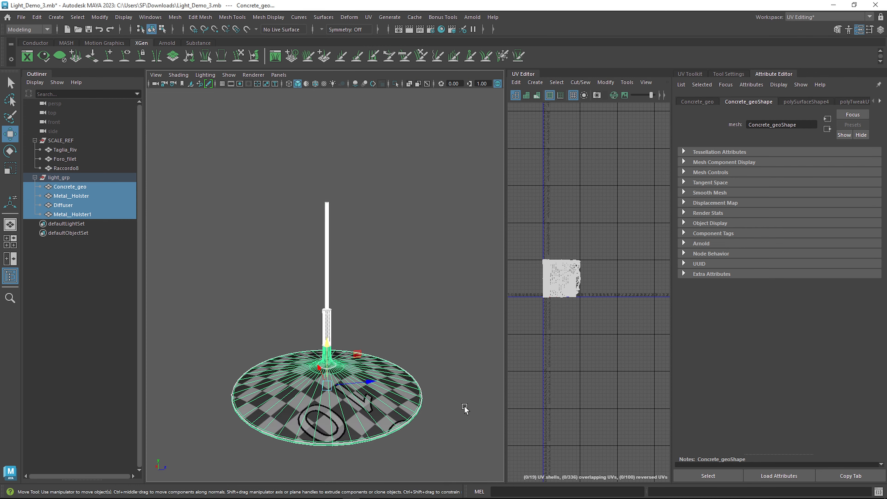
alt+drag(440, 381, 391, 308)
scroll(392, 308, up, 6)
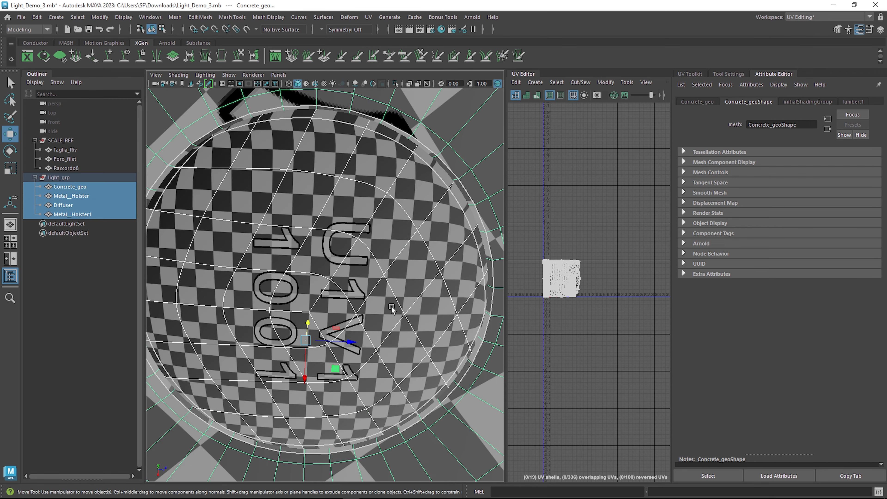
Step: Isolate the Diffuser, frame it and apply a camera-based UV projection from an angled side view
click(385, 214)
key(ctrl+1)
alt+drag(386, 218, 383, 295)
key(f)
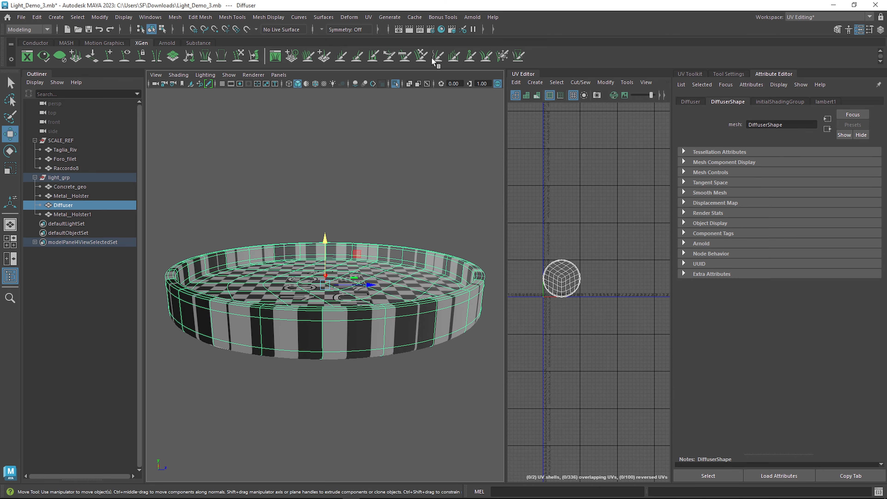
click(368, 17)
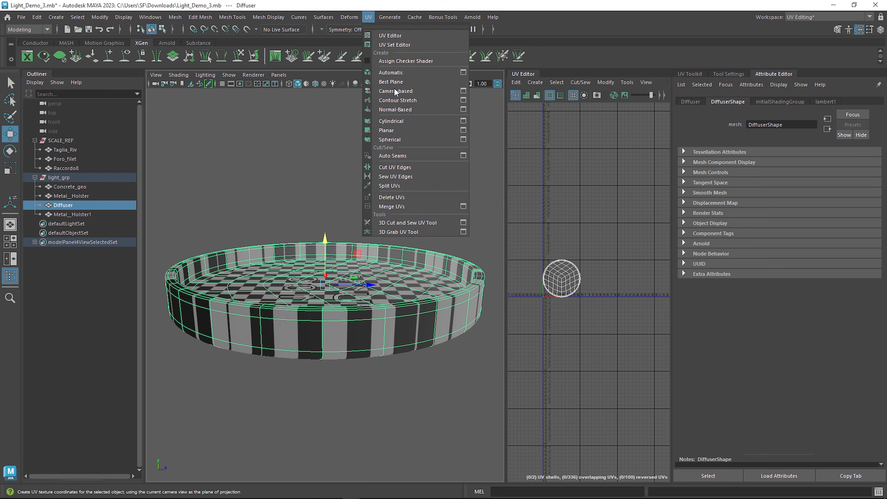
click(424, 91)
mouse_move(354, 326)
alt+mouse_down()
mouse_move(357, 348)
mouse_move(352, 329)
alt+mouse_up()
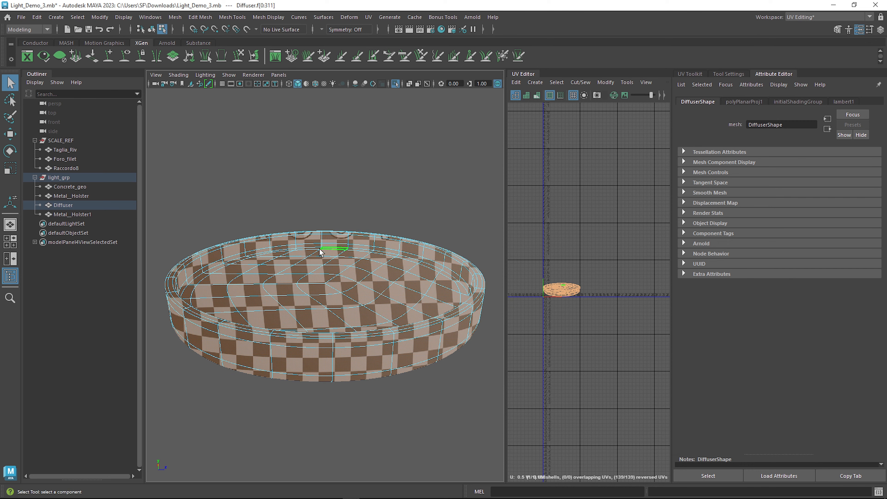
Step: Cut the Diffuser's UVs along the edge loop where the inner floor meets the inner wall
alt+middle_drag(304, 290, 374, 321)
alt+right_drag(375, 321, 395, 305)
right_drag(337, 235, 343, 213)
alt+right_drag(227, 321, 243, 325)
double_click(247, 300)
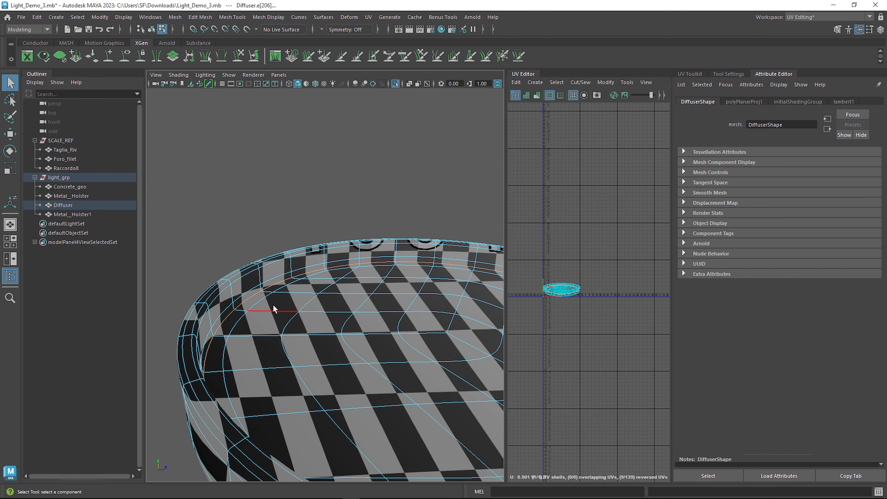
alt+drag(273, 309, 411, 271)
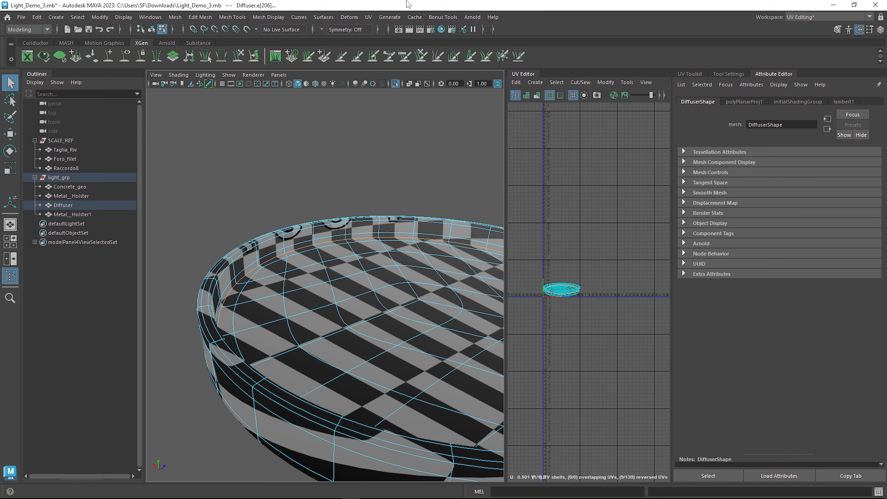
click(690, 74)
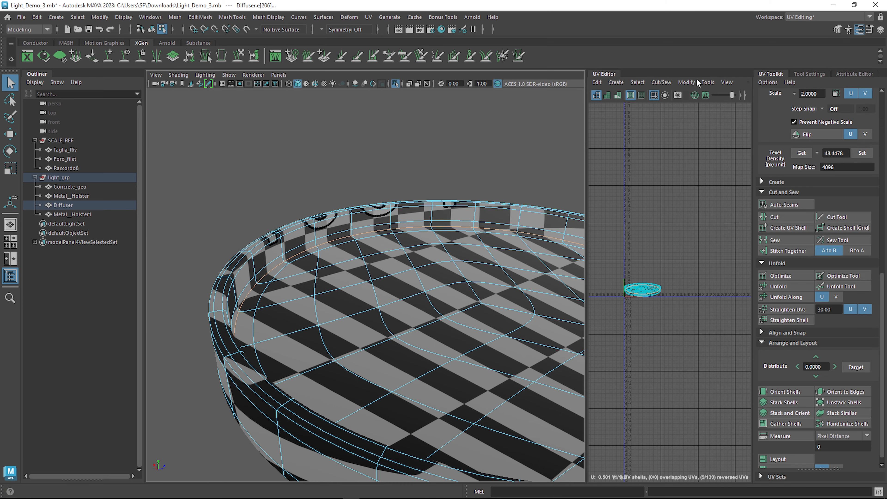
click(781, 217)
Step: Switch off the Diffuser's smooth preview and select the inner upper rim edge loop for a UV cut
key(w)
alt+drag(415, 314, 261, 277)
scroll(246, 271, up, 2)
alt+right_drag(247, 270, 313, 276)
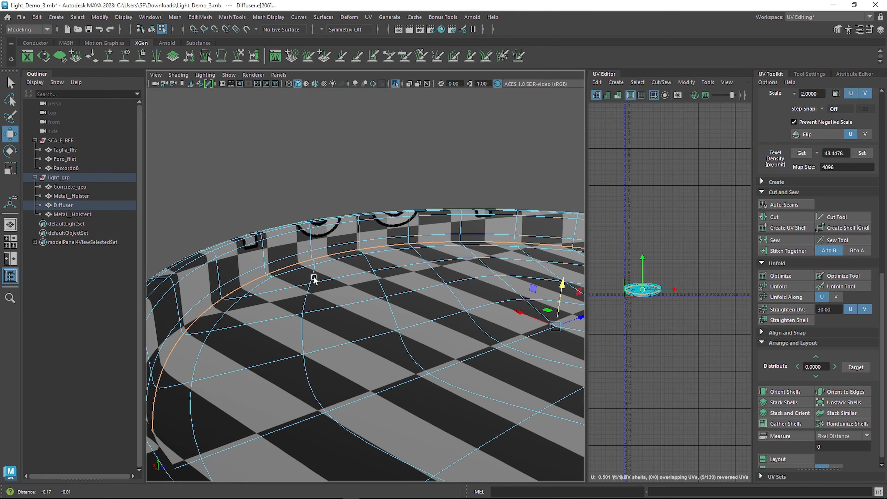
alt+middle_drag(313, 276, 378, 273)
key(1)
double_click(261, 266)
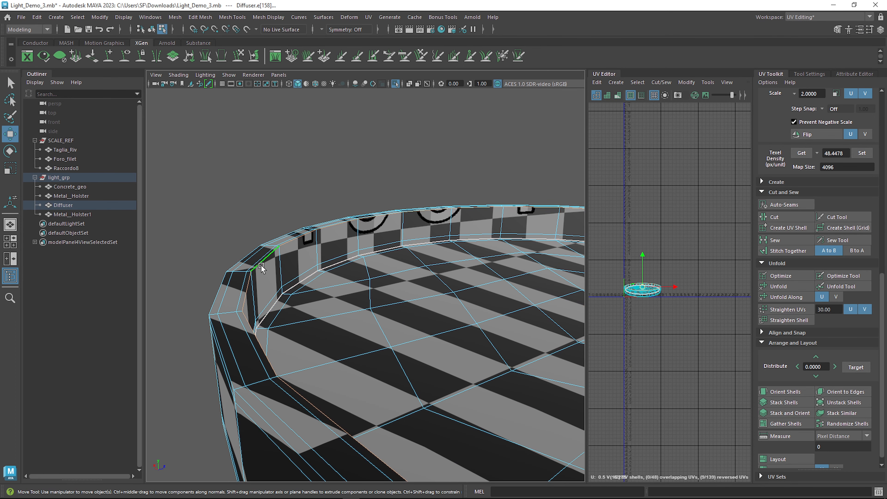
Step: Cut the Diffuser's UVs along the outer upper rim and the edge loop around its underside
alt+drag(299, 320, 304, 280)
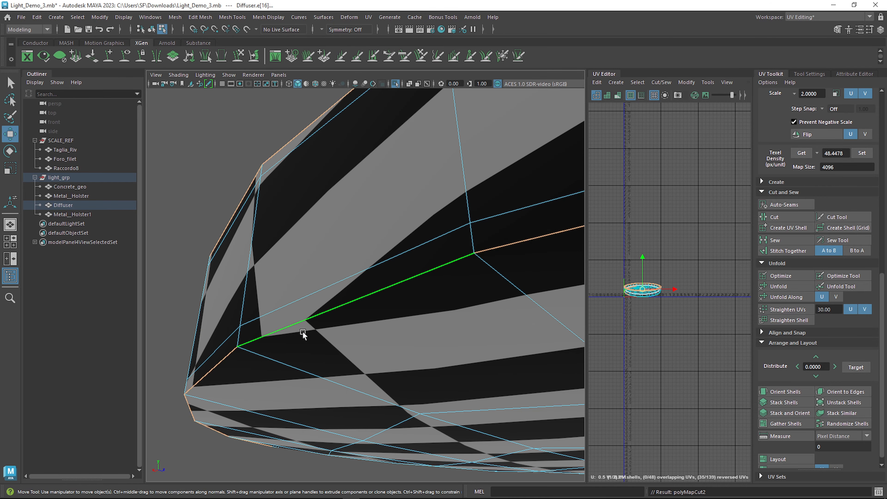
scroll(303, 332, down, 5)
alt+drag(361, 327, 385, 346)
alt+middle_drag(384, 346, 345, 315)
alt+drag(344, 316, 398, 229)
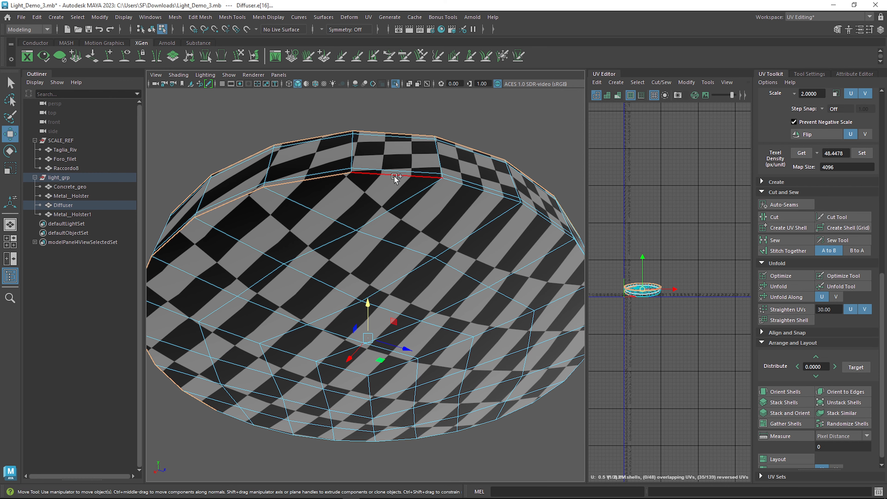
alt+drag(459, 207, 479, 310)
key(shift+x)
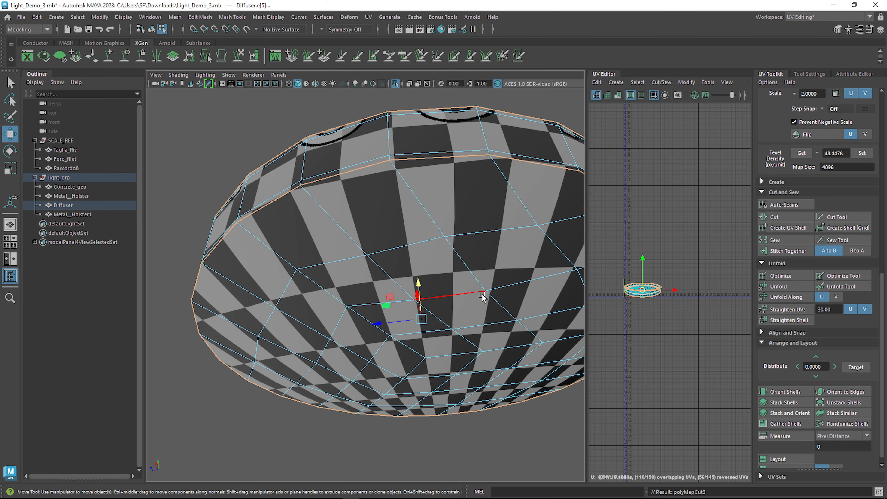
Step: Select all of the Diffuser's UV shells, unfold them and lay them out inside the tile
right_drag(656, 293, 620, 264)
drag(616, 239, 703, 369)
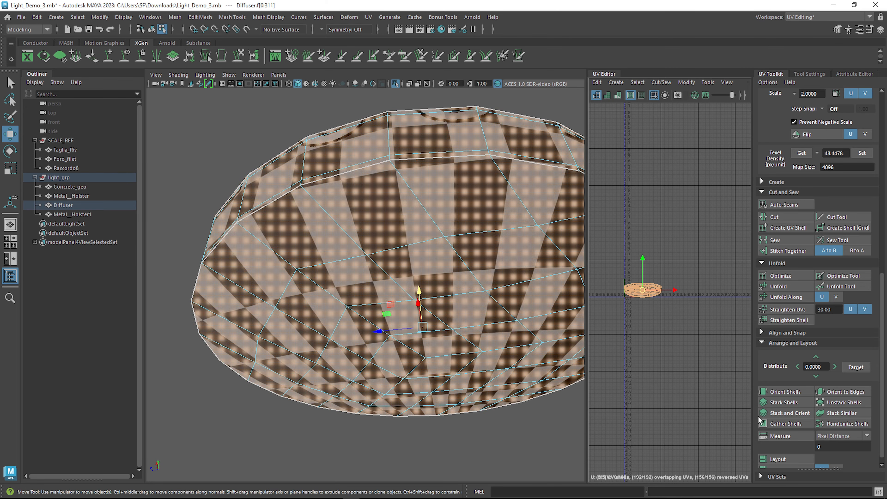
click(778, 288)
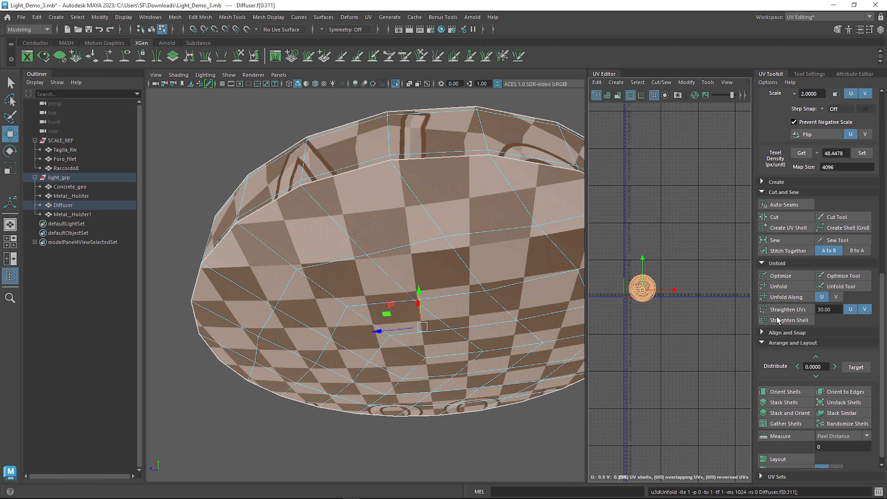
click(792, 460)
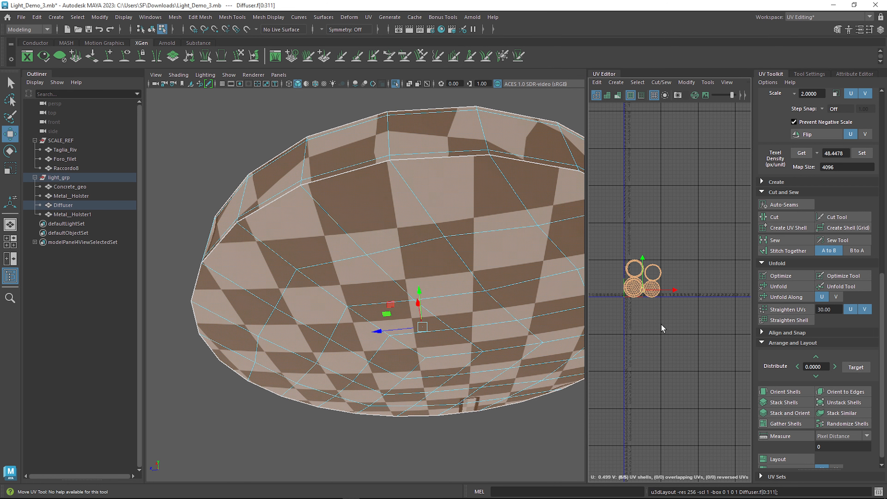
scroll(660, 325, up, 5)
alt+middle_drag(628, 310, 706, 406)
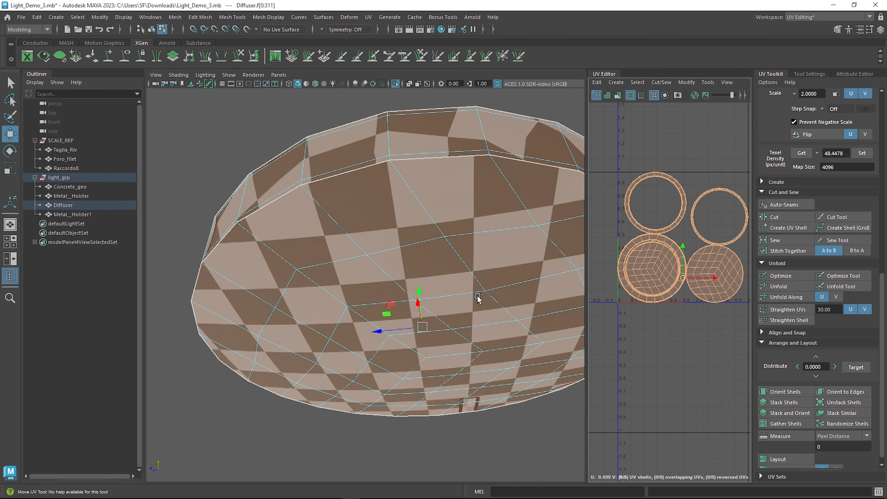
Step: Select the Diffuser's underside shell and lay it out on its own to fill the tile
alt+drag(478, 297, 571, 346)
alt+drag(471, 345, 454, 244)
click(450, 290)
alt+middle_drag(699, 288, 700, 308)
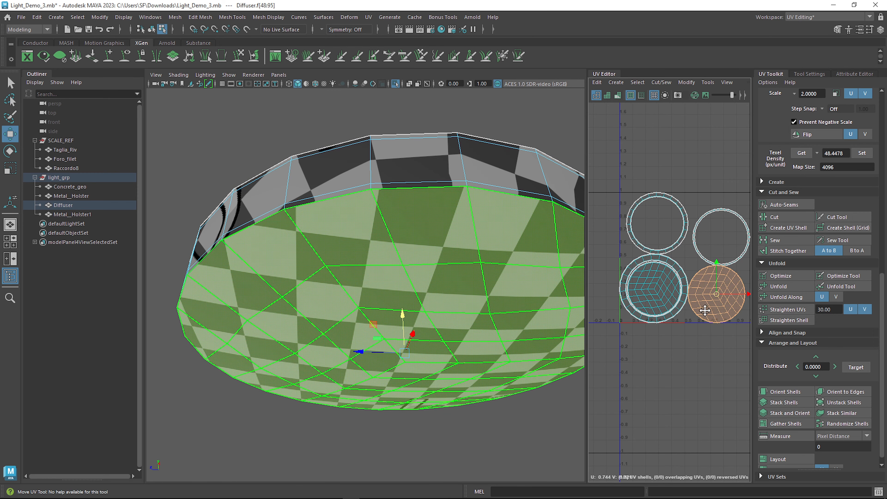
click(802, 460)
click(703, 371)
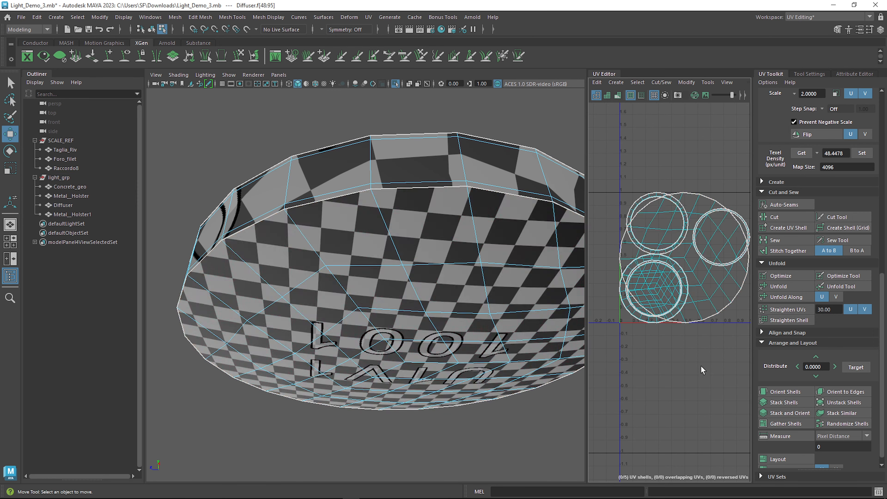
Step: Scale down the Diffuser's large underside UV shell and place it in the upper-left area of the UV tile
click(701, 307)
key(r)
drag(684, 261, 666, 239)
key(w)
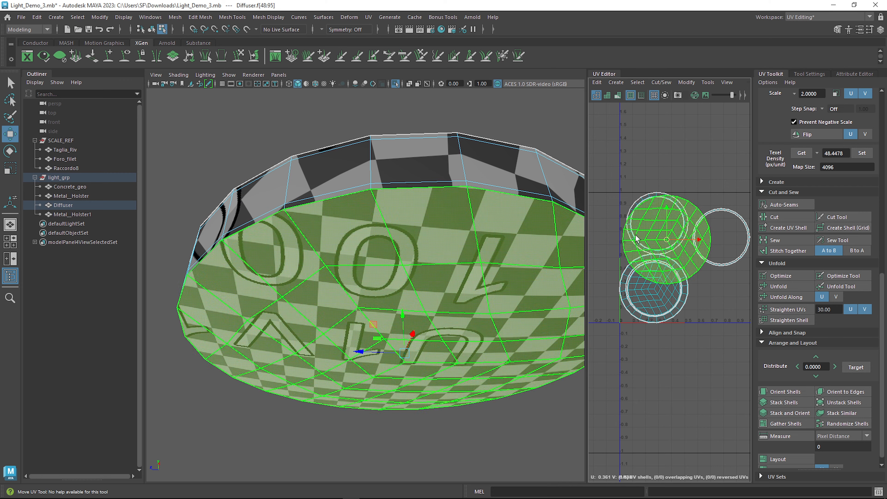
Step: Move the Diffuser's outer side wall UV ring to the tile's lower-right corner and shrink it slightly to fit inside
click(479, 171)
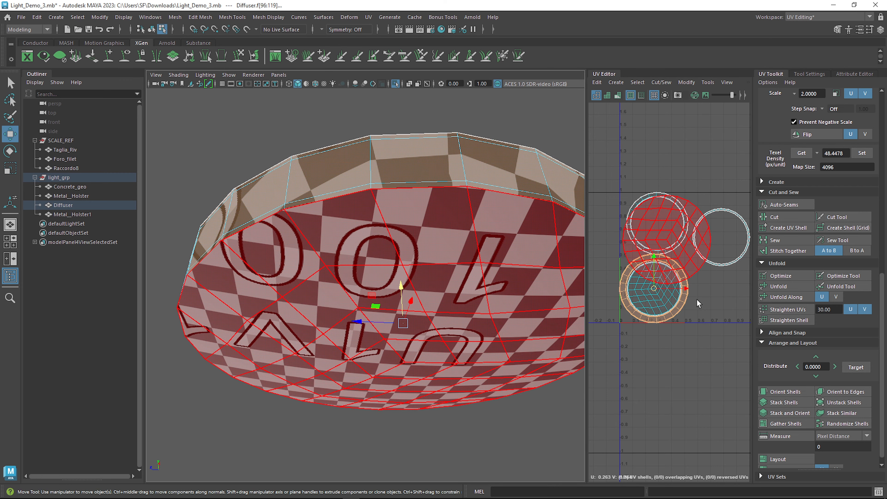
drag(654, 289, 730, 287)
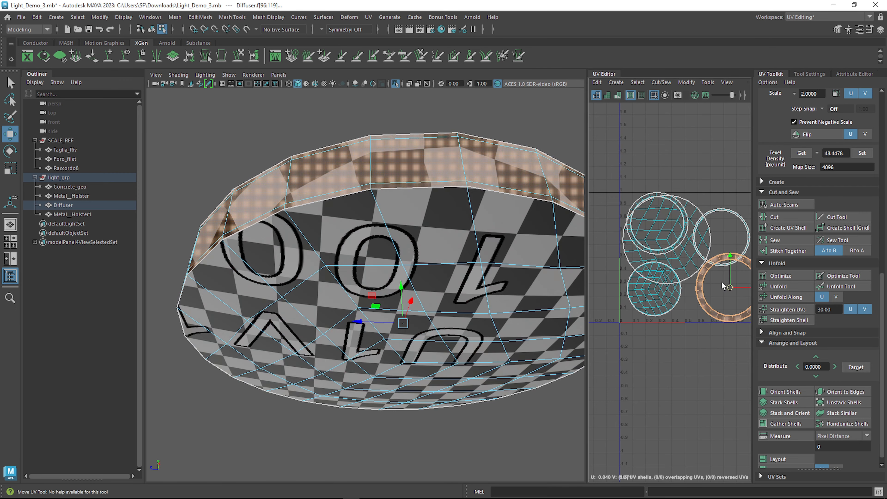
scroll(645, 285, up, 4)
mouse_move(743, 296)
alt+middle_down()
mouse_move(645, 285)
mouse_move(740, 297)
alt+middle_up()
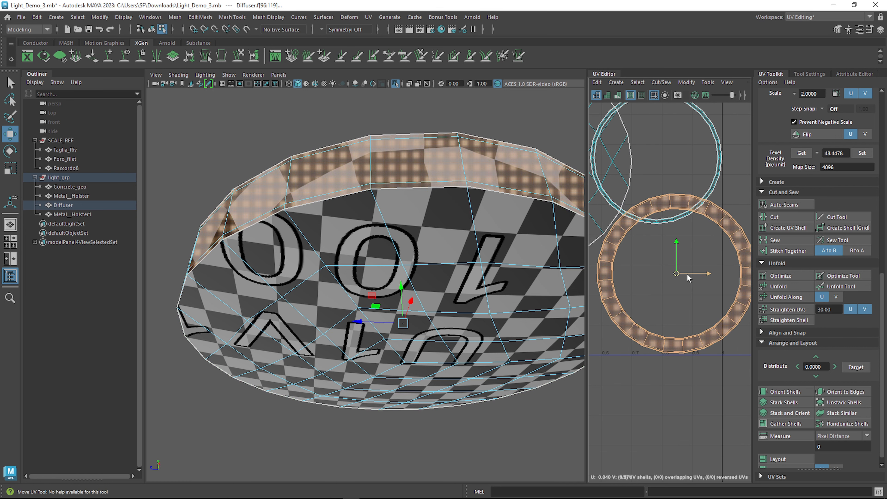
key(r)
drag(677, 270, 654, 285)
key(w)
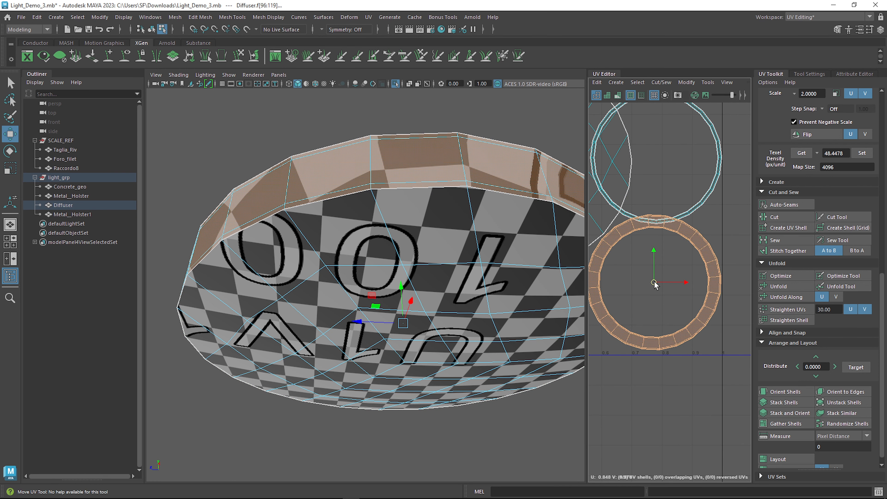
click(682, 359)
scroll(684, 365, down, 5)
alt+middle_drag(679, 359, 721, 341)
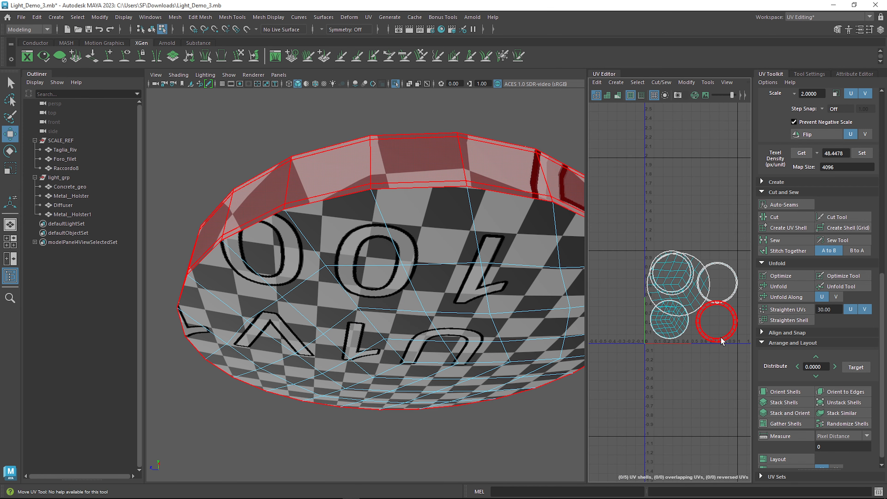
Step: Shrink the UV ring of the Diffuser's upper rim and place it in the tile's upper-right corner
scroll(721, 343, up, 3)
scroll(682, 251, down, 2)
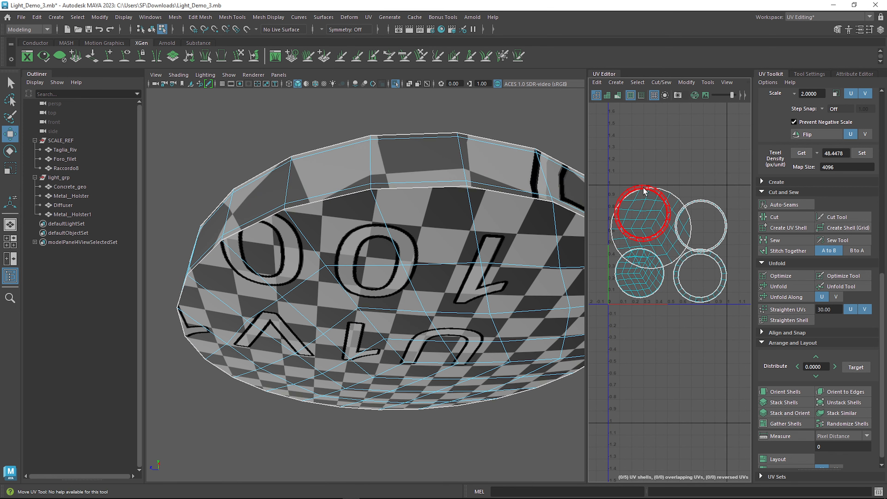
click(636, 187)
alt+drag(445, 203, 444, 249)
click(236, 301)
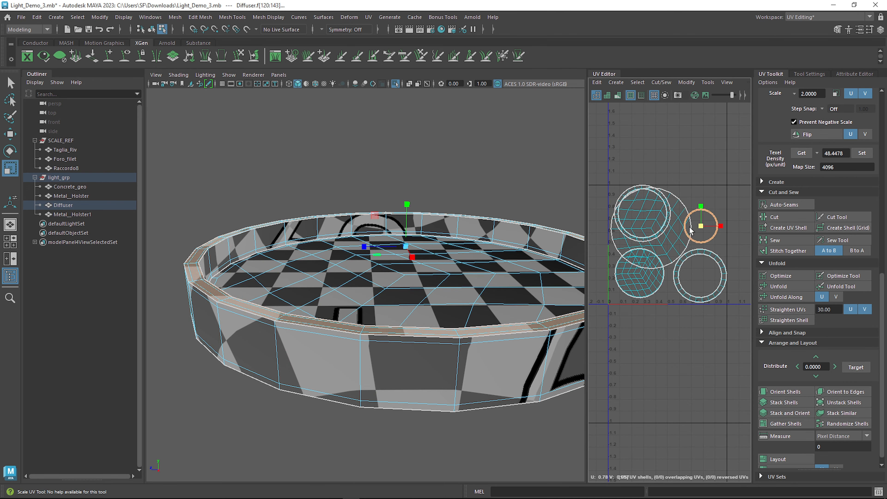
drag(704, 228, 707, 209)
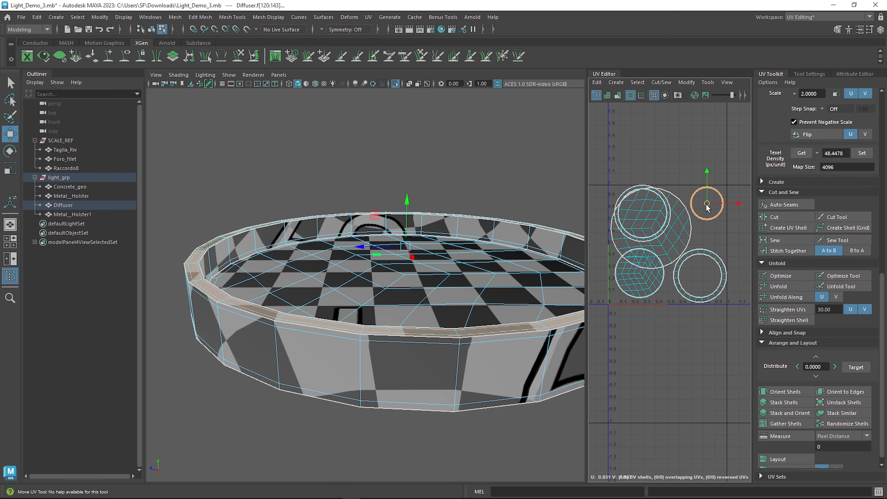
Step: Shrink the inner wall's UV ring and place it between the rim ring and the outer wall ring
click(641, 213)
key(r)
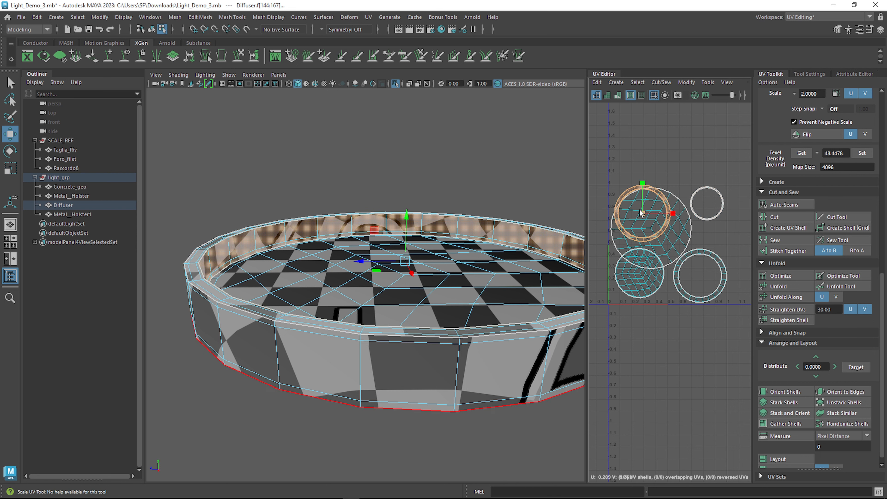
drag(641, 212, 708, 237)
key(r)
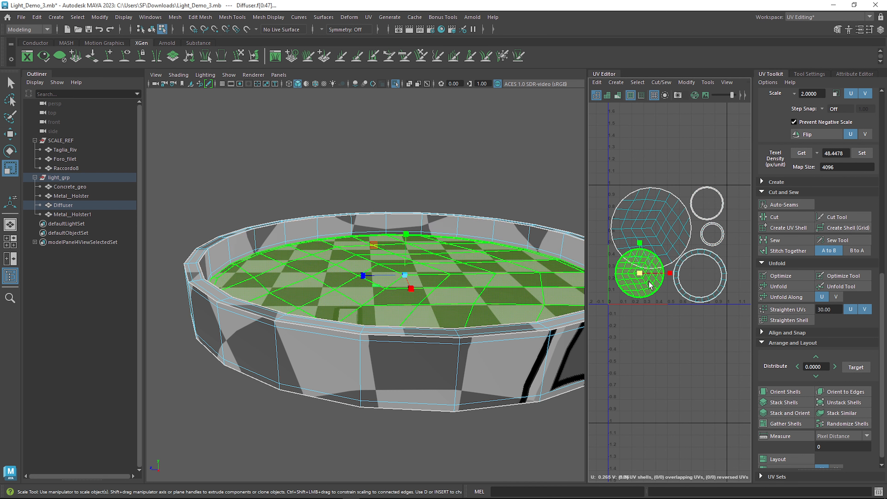
Step: Fit the Diffuser's inner floor UV shell into the tile's lower-left corner, clear of the underside shell
click(639, 273)
key(w)
mouse_move(639, 272)
mouse_down()
mouse_move(630, 289)
mouse_move(645, 293)
mouse_move(630, 285)
mouse_up()
key(r)
key(w)
scroll(618, 294, up, 5)
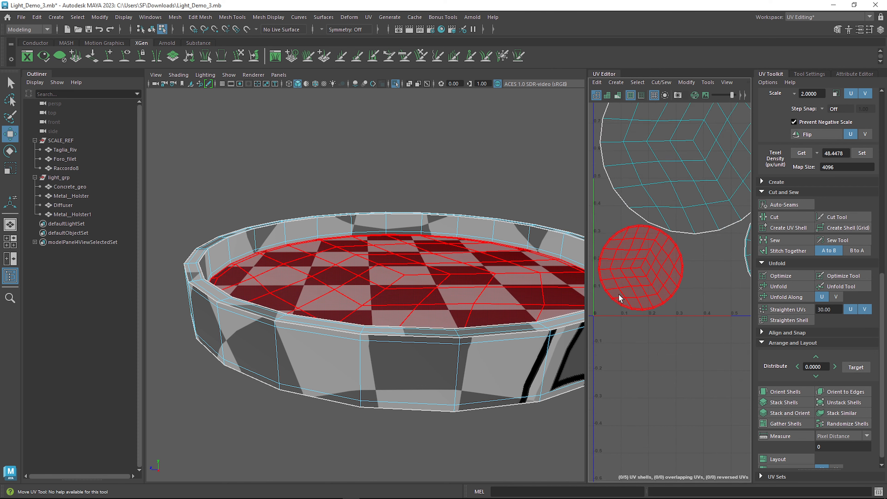
click(618, 295)
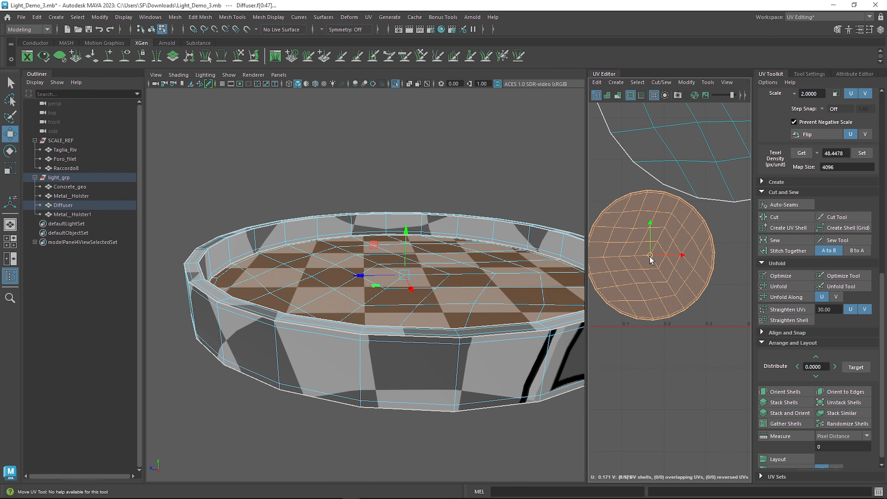
click(676, 361)
scroll(676, 361, down, 5)
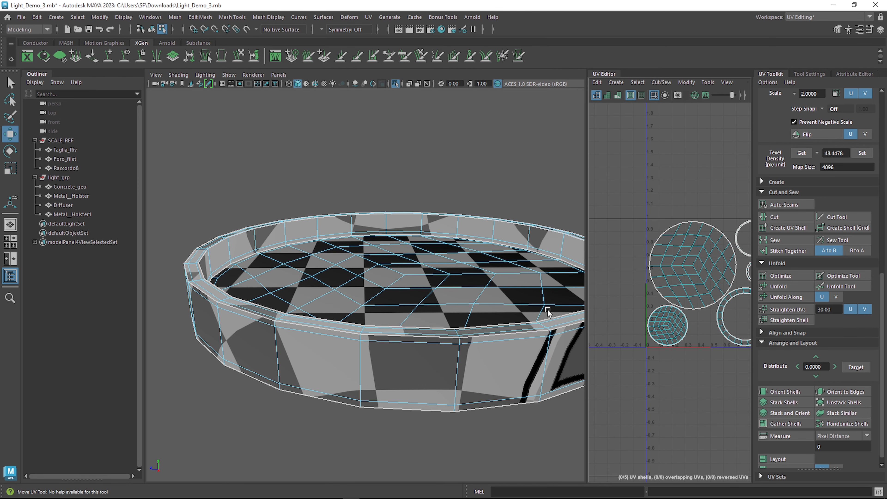
Step: Return the Diffuser to object mode, show its attributes and delete its construction history
right_drag(493, 234, 527, 217)
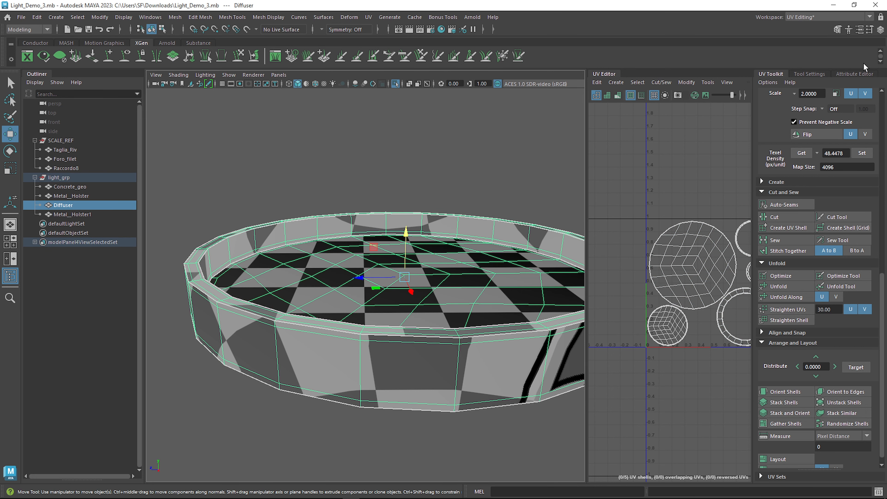
click(848, 75)
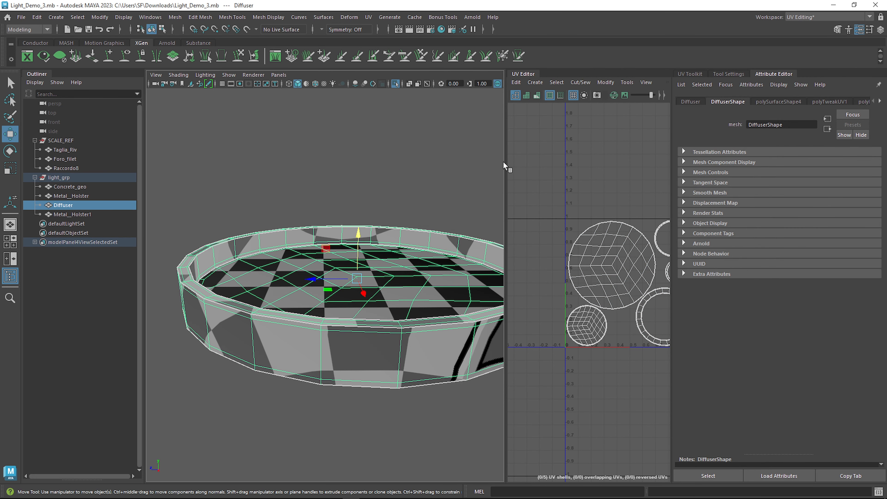
key(alt+shift+d)
alt+right_drag(378, 225, 268, 204)
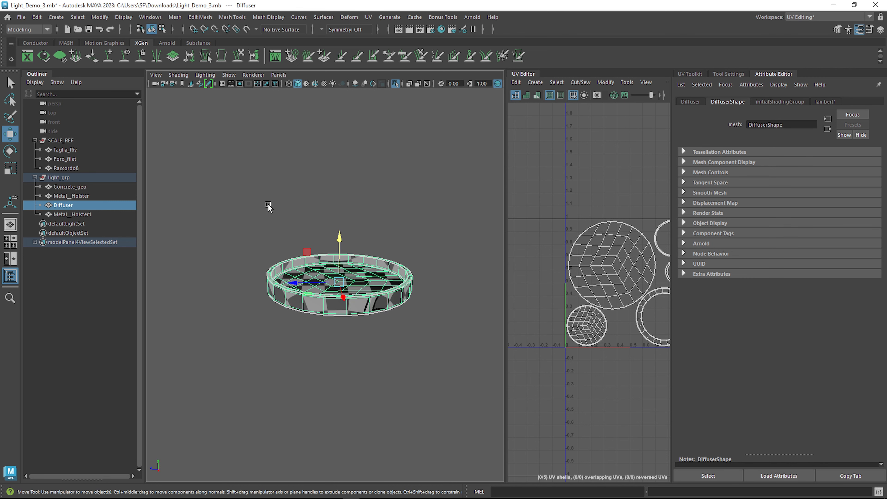
Step: Leave isolation, select all four lamp parts and delete the construction history on all objects
key(ctrl+1)
alt+right_drag(366, 201, 271, 196)
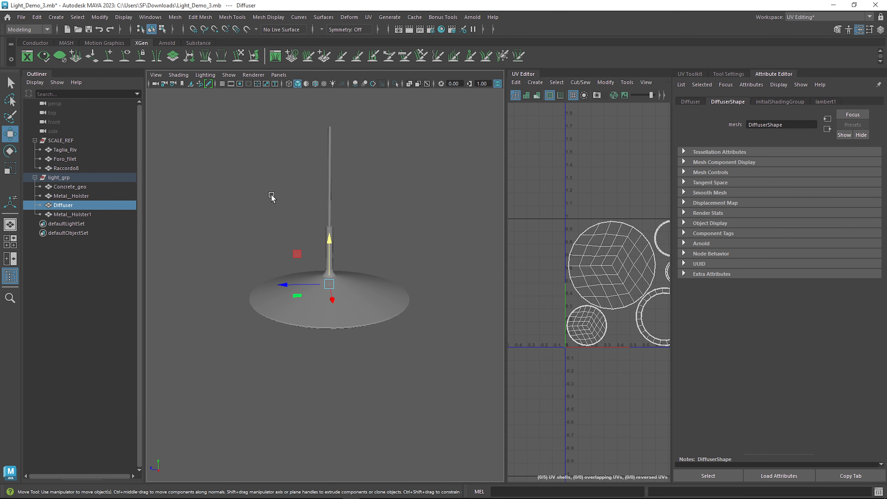
drag(256, 192, 456, 383)
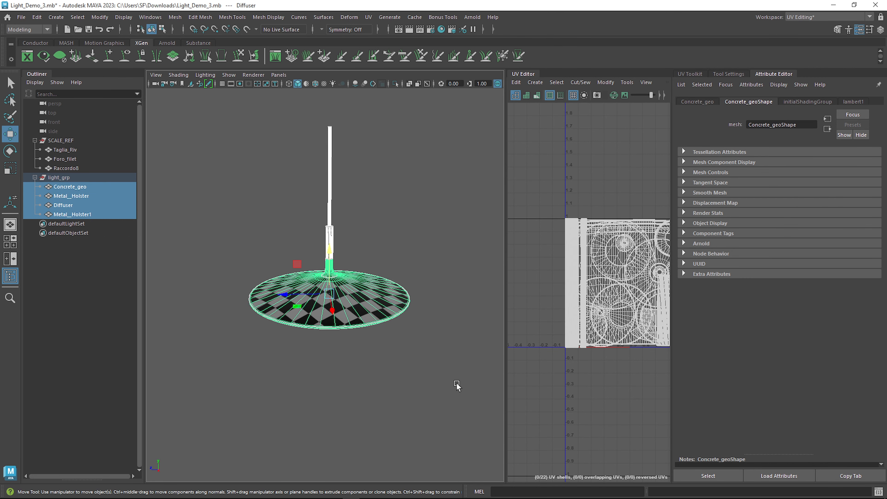
click(37, 17)
mouse_move(105, 137)
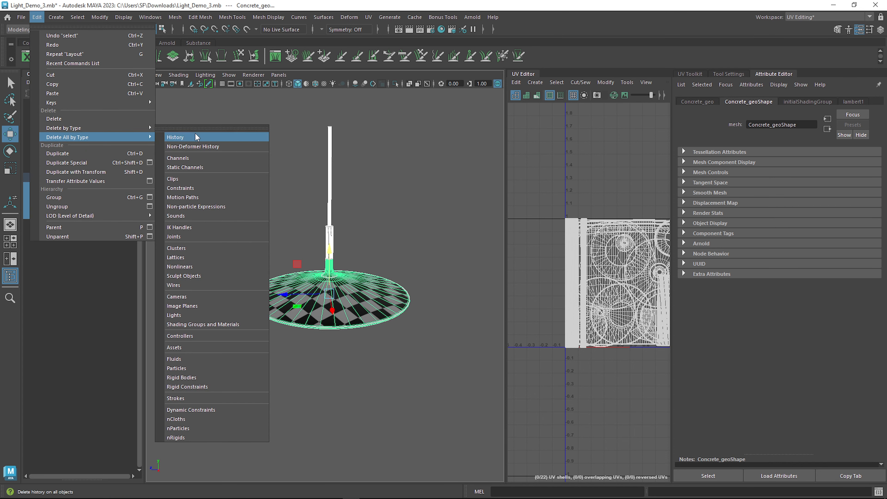
click(176, 136)
Step: Check the transform attributes of light_grp and Concrete_geo with the UV Editor collapsed
click(58, 177)
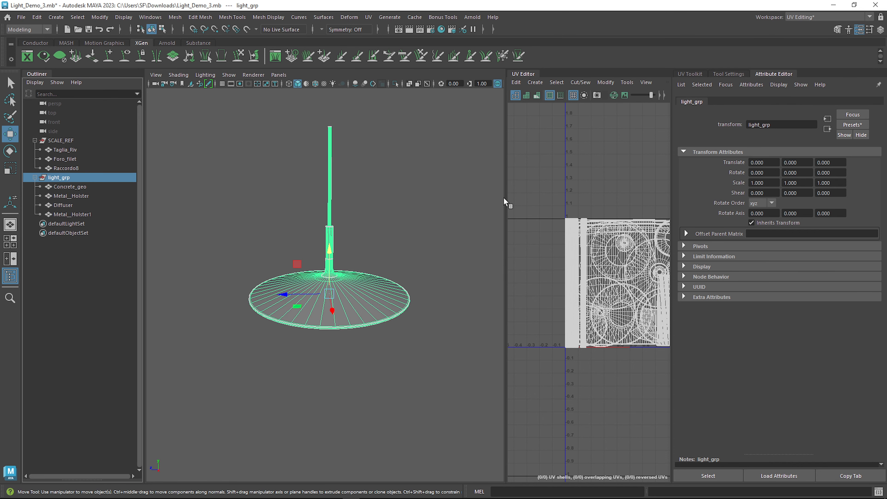
click(517, 74)
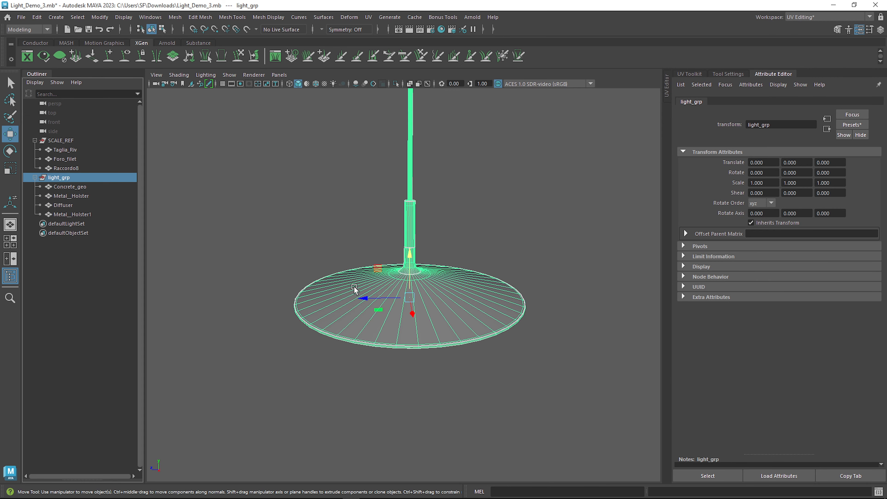
right_drag(400, 287, 441, 222)
click(530, 199)
click(390, 269)
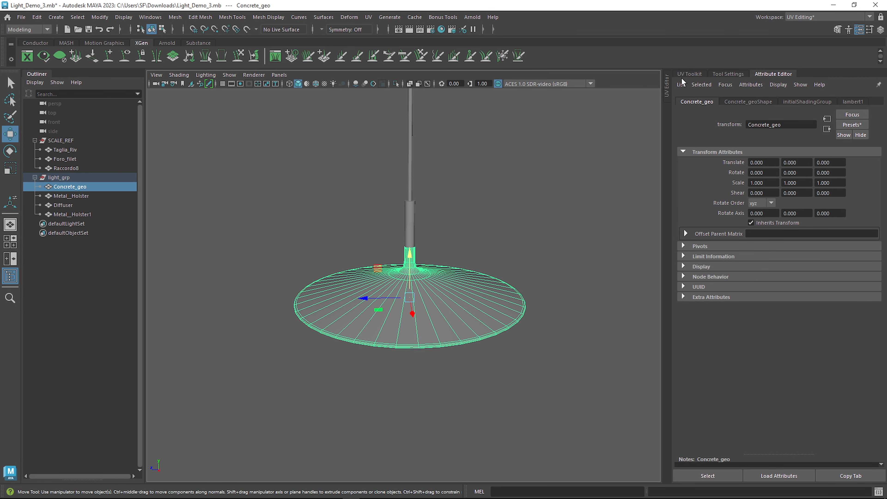
Step: Reopen and widen the UV Editor, and review the UV layouts of Concrete_geo, Diffuser, Metal__Holster and Metal__Holster1 individually
click(668, 90)
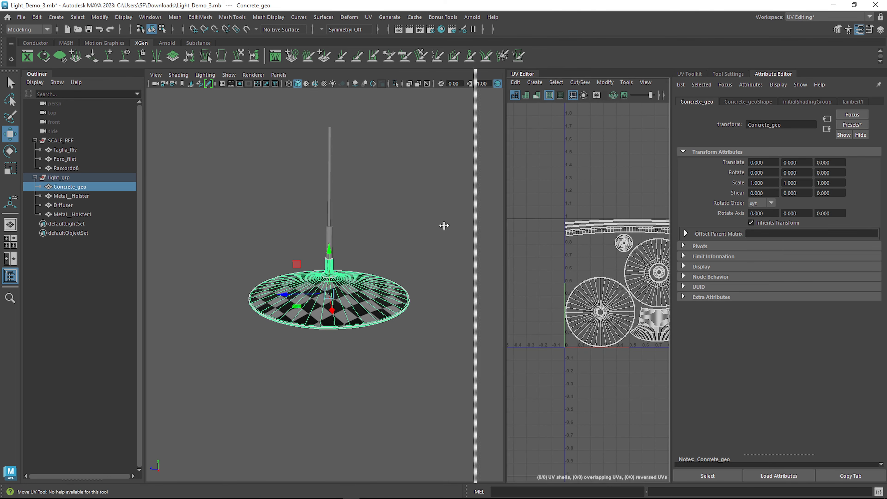
alt+middle_drag(449, 228, 383, 195)
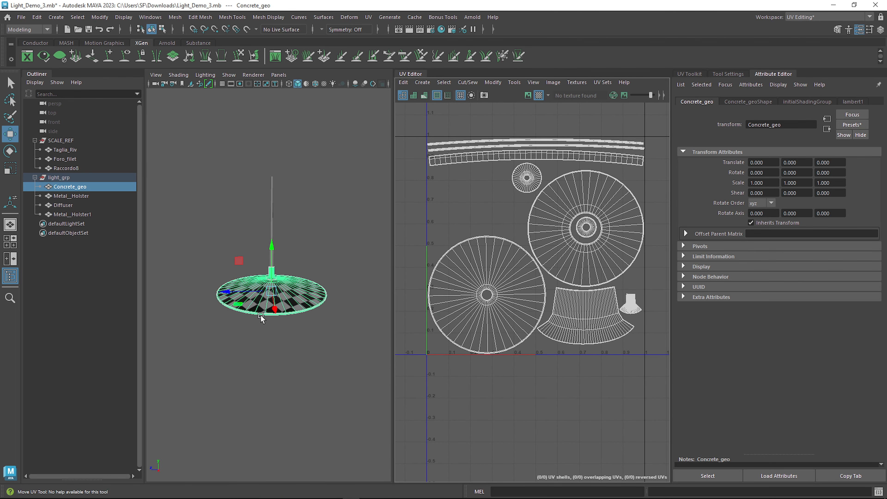
scroll(261, 317, up, 5)
scroll(287, 320, down, 5)
alt+drag(281, 333, 328, 329)
scroll(290, 297, up, 5)
click(302, 293)
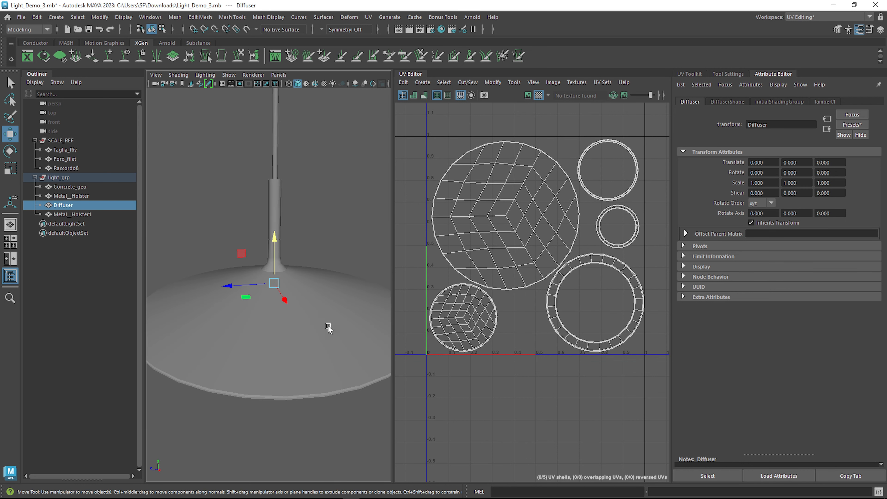
click(318, 226)
click(279, 264)
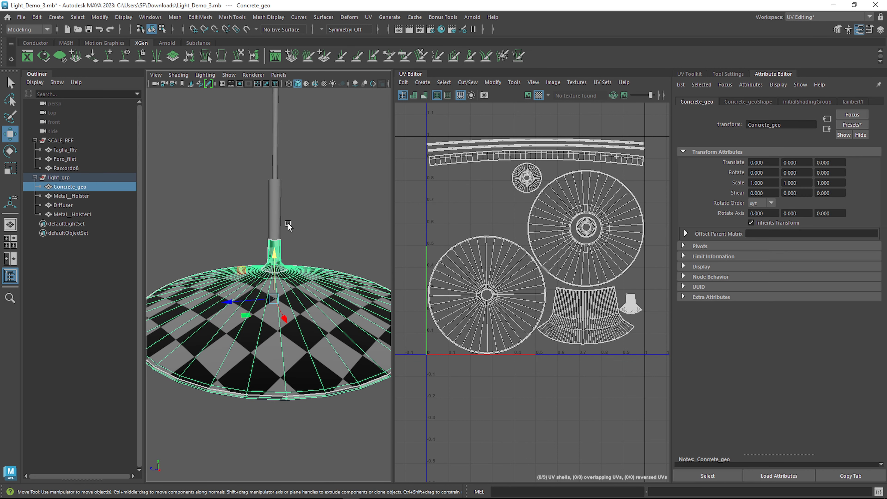
click(274, 226)
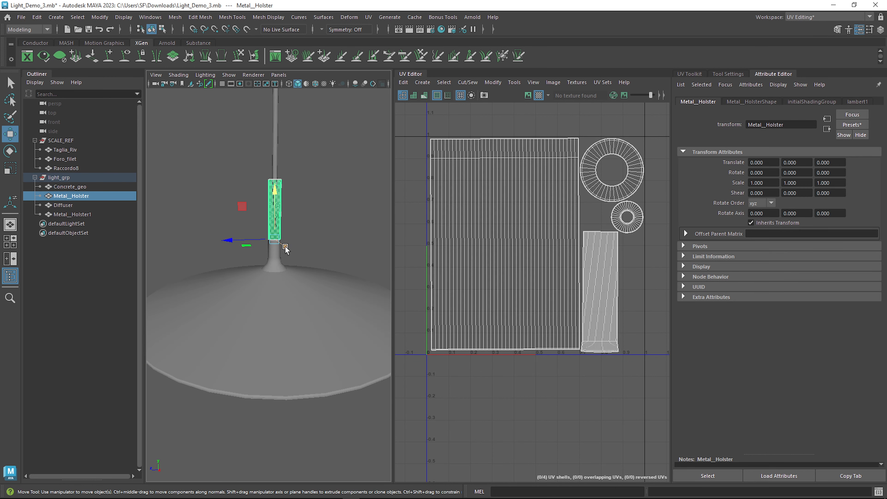
click(274, 166)
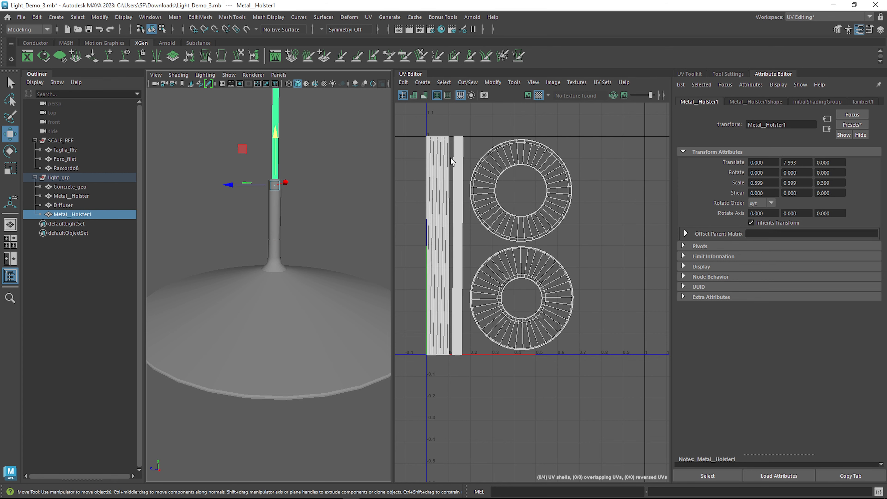
Step: Scale down the two long strip shells of Metal__Holster1 slightly and shift them inside the UV tile's borders
scroll(460, 119, up, 3)
right_drag(467, 151, 428, 138)
drag(404, 155, 465, 201)
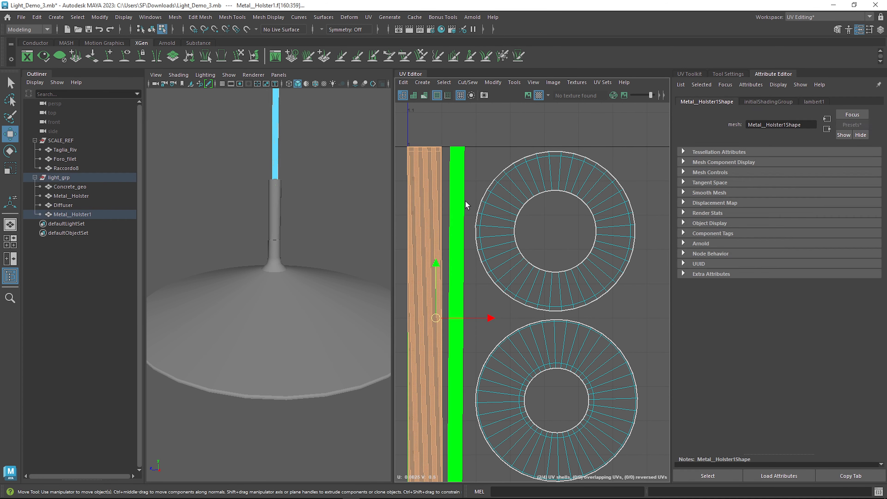
key(r)
drag(435, 319, 466, 316)
key(w)
click(530, 128)
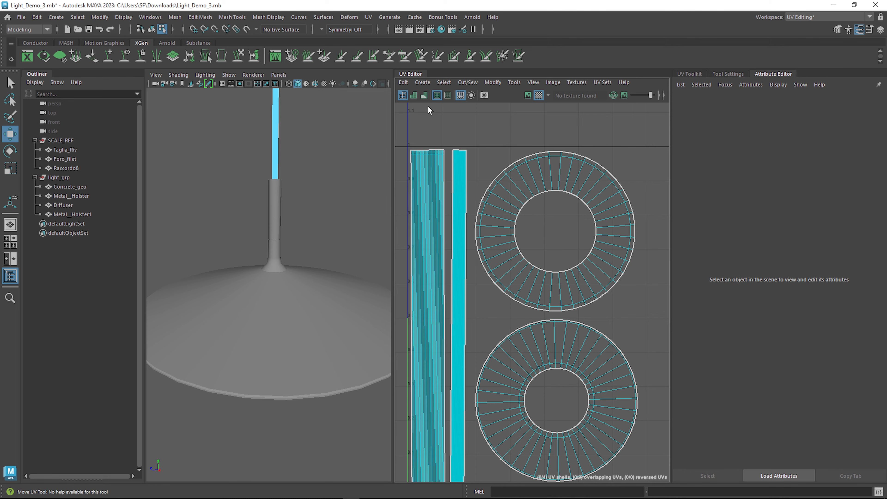
Step: Collapse the UV Editor, return to object mode and inspect the holster, the rod and the whole lamp in the viewport
double_click(415, 72)
right_drag(417, 124, 462, 111)
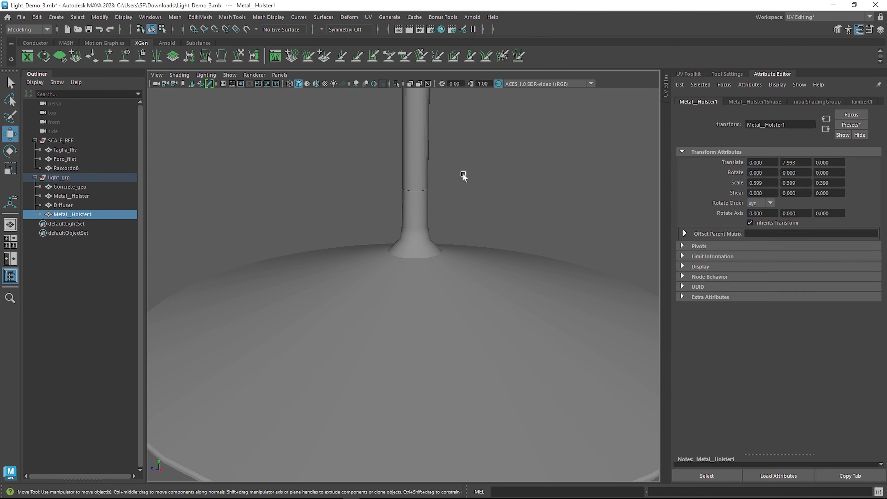
click(446, 178)
click(409, 172)
alt+middle_drag(456, 169, 466, 307)
scroll(466, 310, up, 4)
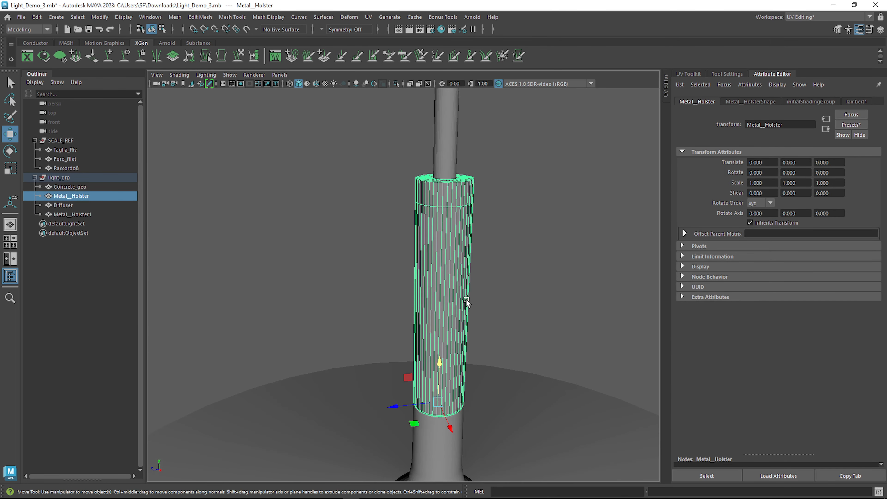
click(497, 252)
click(439, 137)
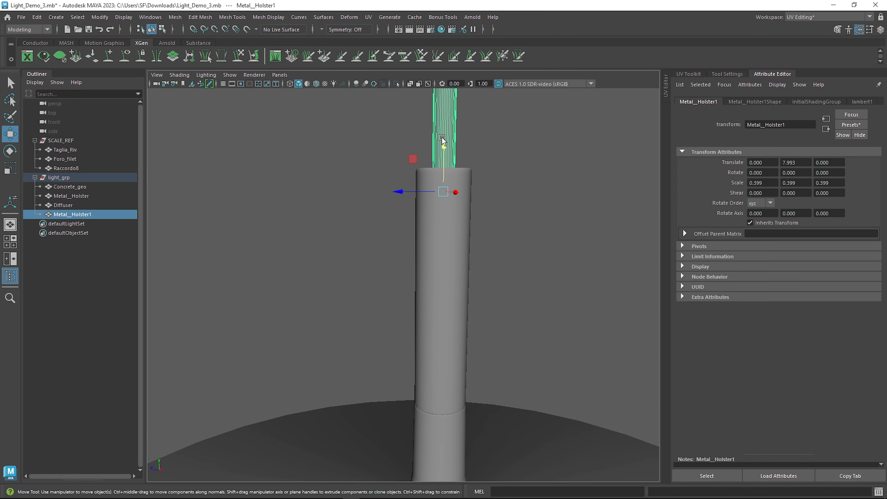
click(527, 185)
scroll(528, 230, down, 5)
alt+middle_drag(511, 293, 501, 226)
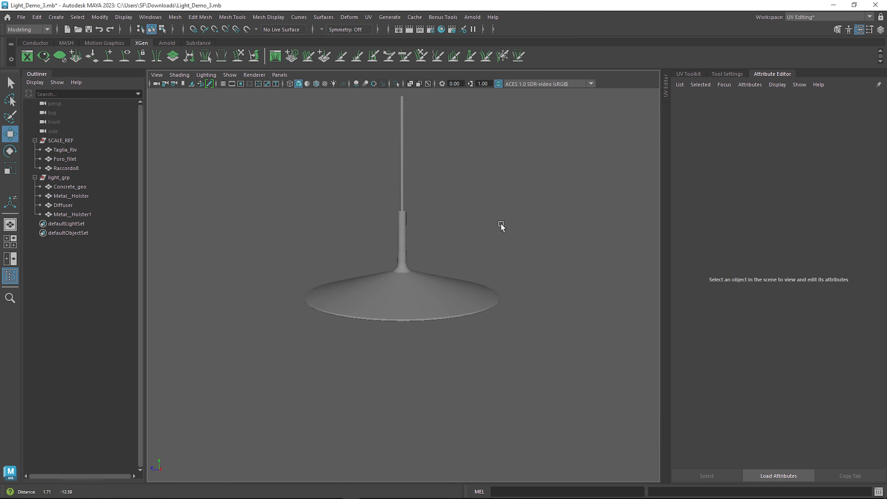
Step: Inspect the lamp shade up close from the side, from its underside with the diffuser, and from above
scroll(472, 281, up, 4)
click(472, 281)
click(583, 219)
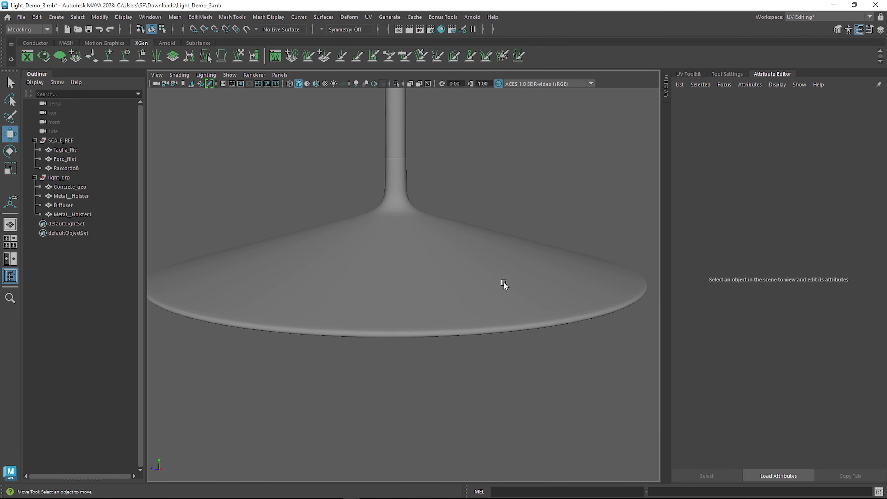
alt+drag(503, 287, 479, 252)
click(434, 273)
click(582, 374)
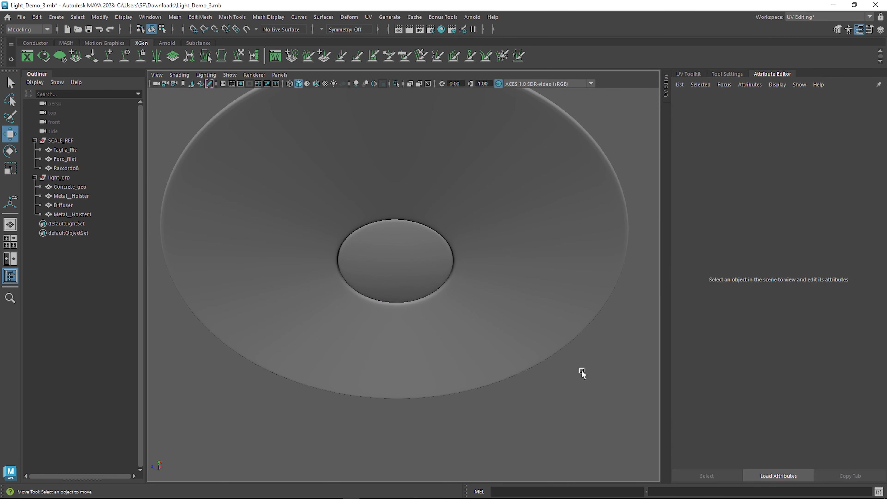
alt+drag(580, 372, 518, 353)
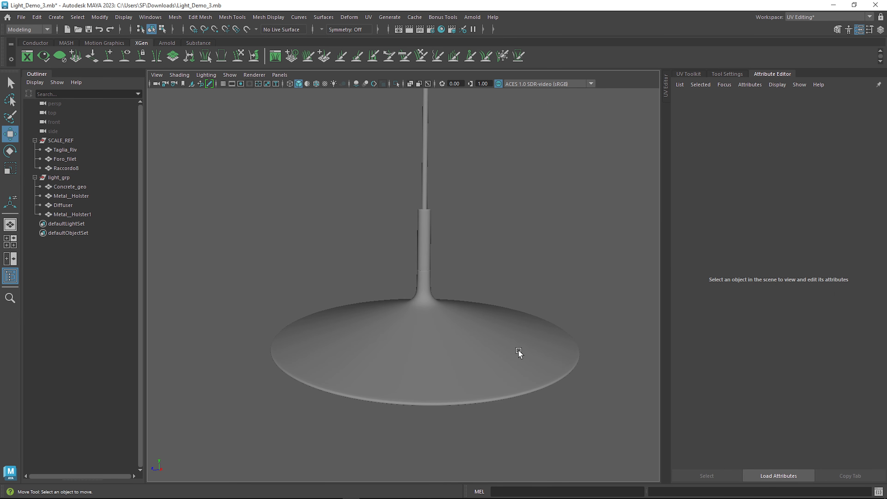
alt+drag(504, 286, 446, 288)
Step: Check the transform attributes of light_grp, Concrete_geo and Metal__Holster, and collapse the light_grp hierarchy
click(59, 177)
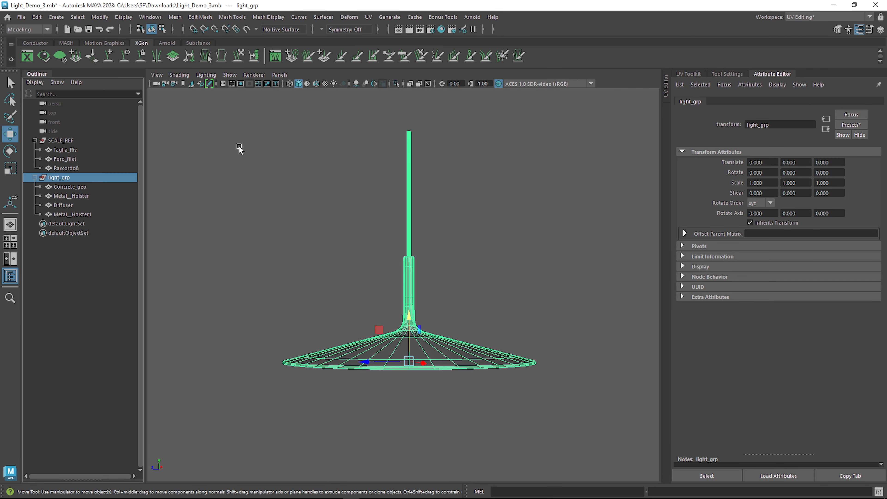
click(69, 187)
click(77, 197)
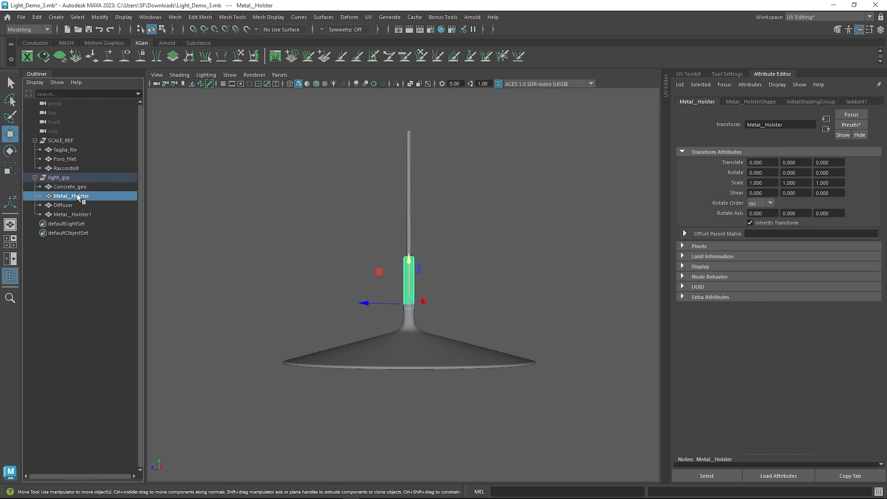
click(35, 177)
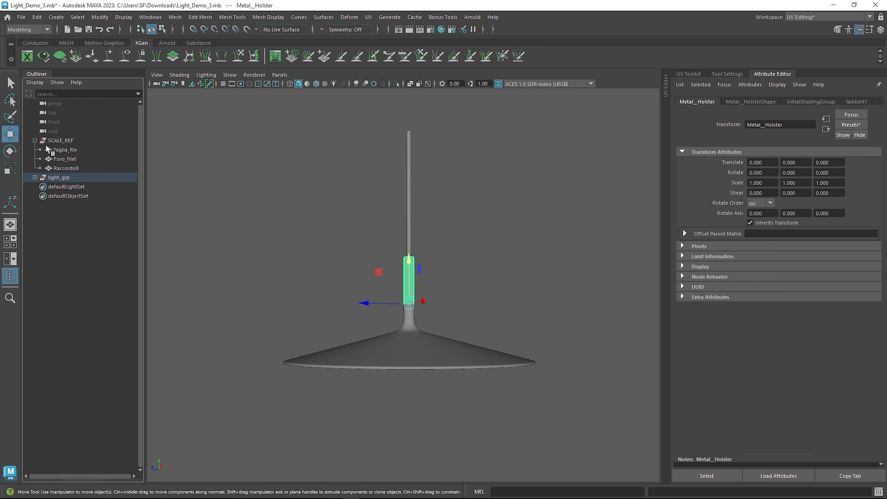
Step: Delete the SCALE_REF group with its reference parts and select the remaining light_grp
click(60, 140)
click(691, 75)
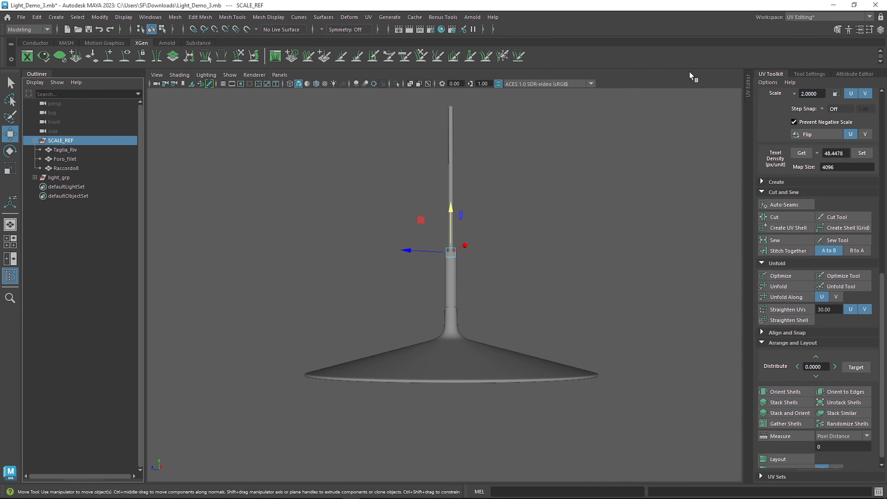
click(834, 74)
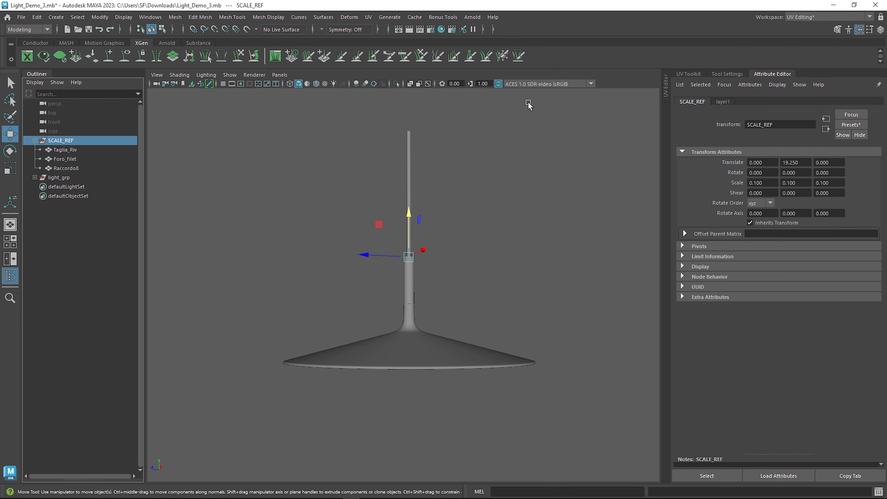
key(Delete)
click(58, 140)
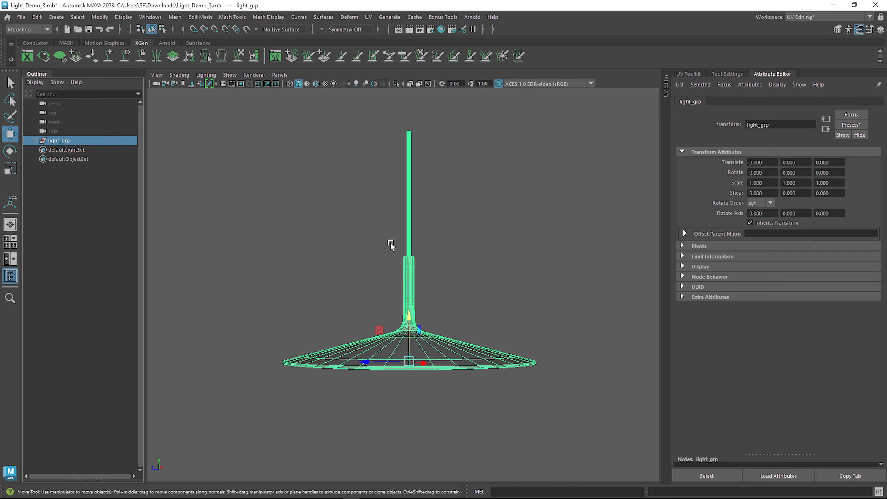